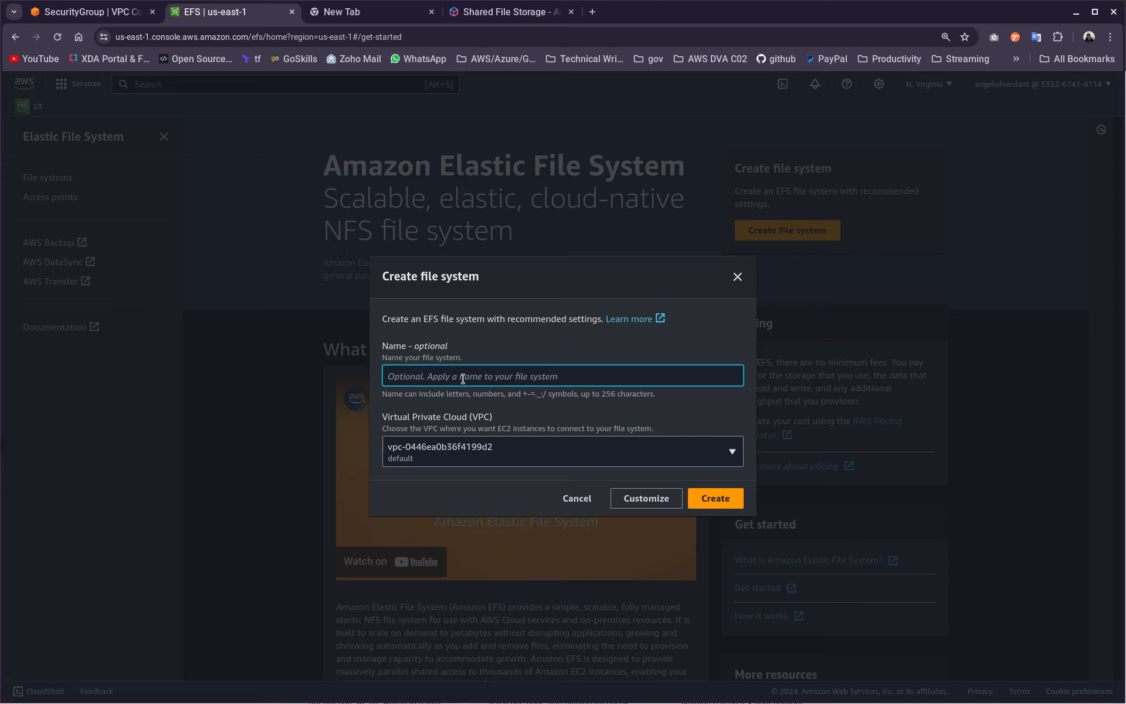
# Step: Name the new file system EFS-Demo, choose the EFS-Demo-vpc network, and continue to the customized setup
pyautogui.write('EFS-Demo')
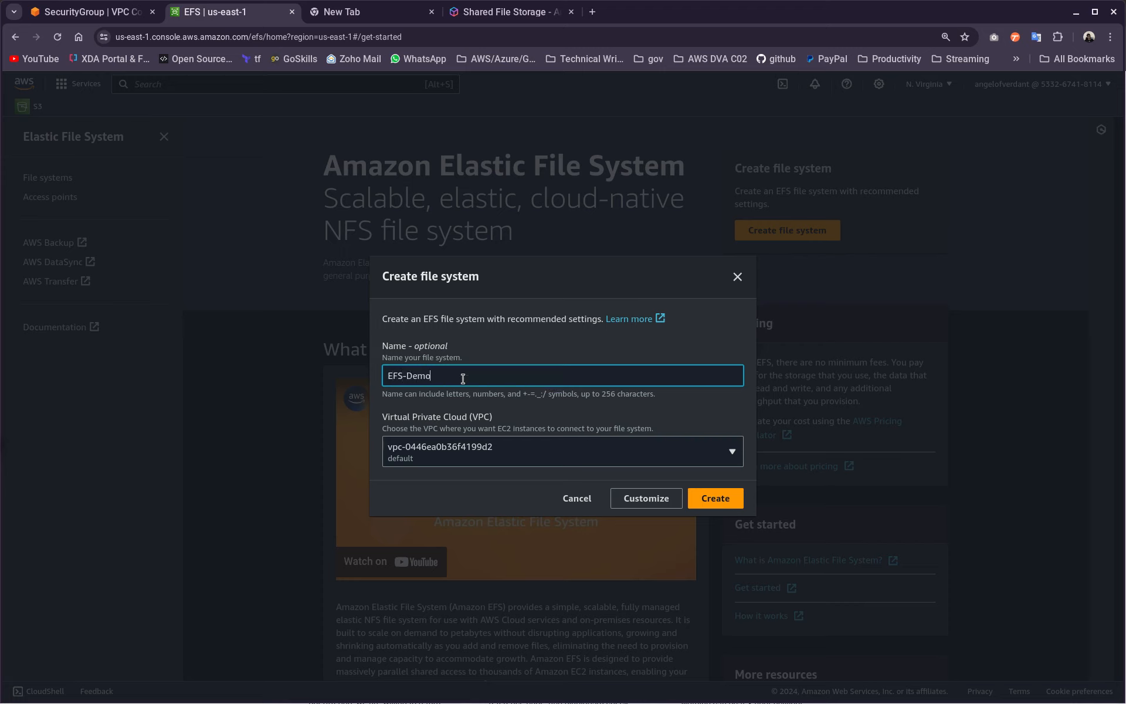
pyautogui.click(469, 462)
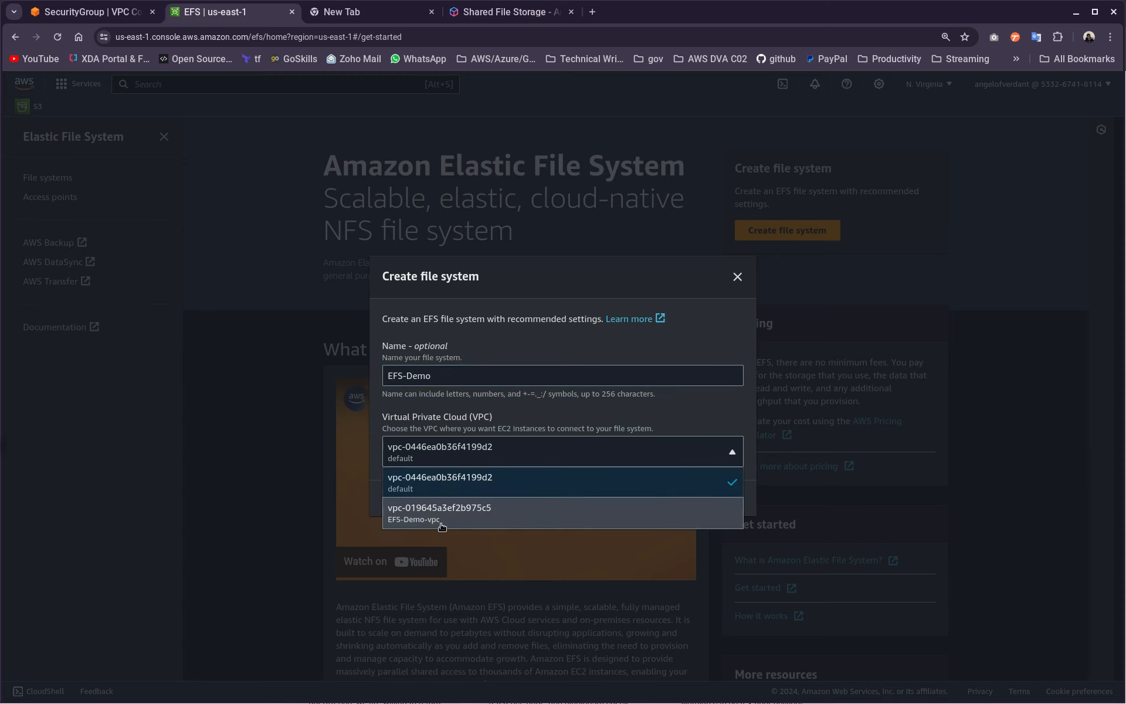
pyautogui.click(461, 517)
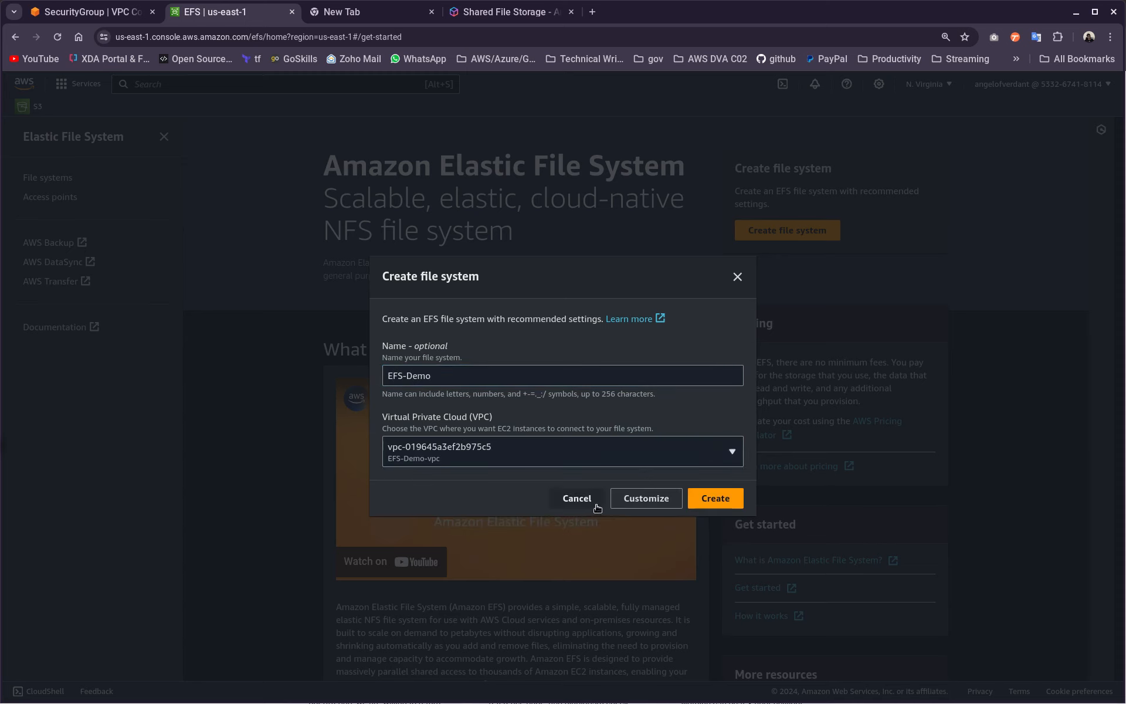
pyautogui.click(630, 508)
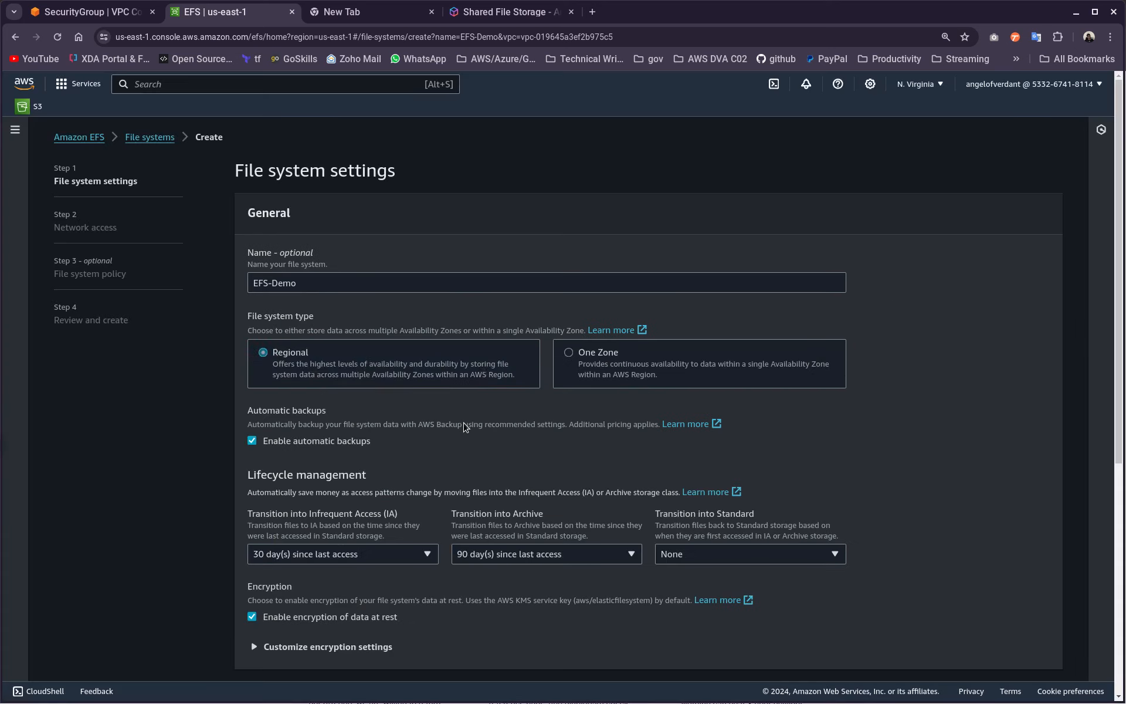
# Step: Set the lifecycle transition into Infrequent Access to 14 days since last access
pyautogui.scroll(-2, 399, 444)
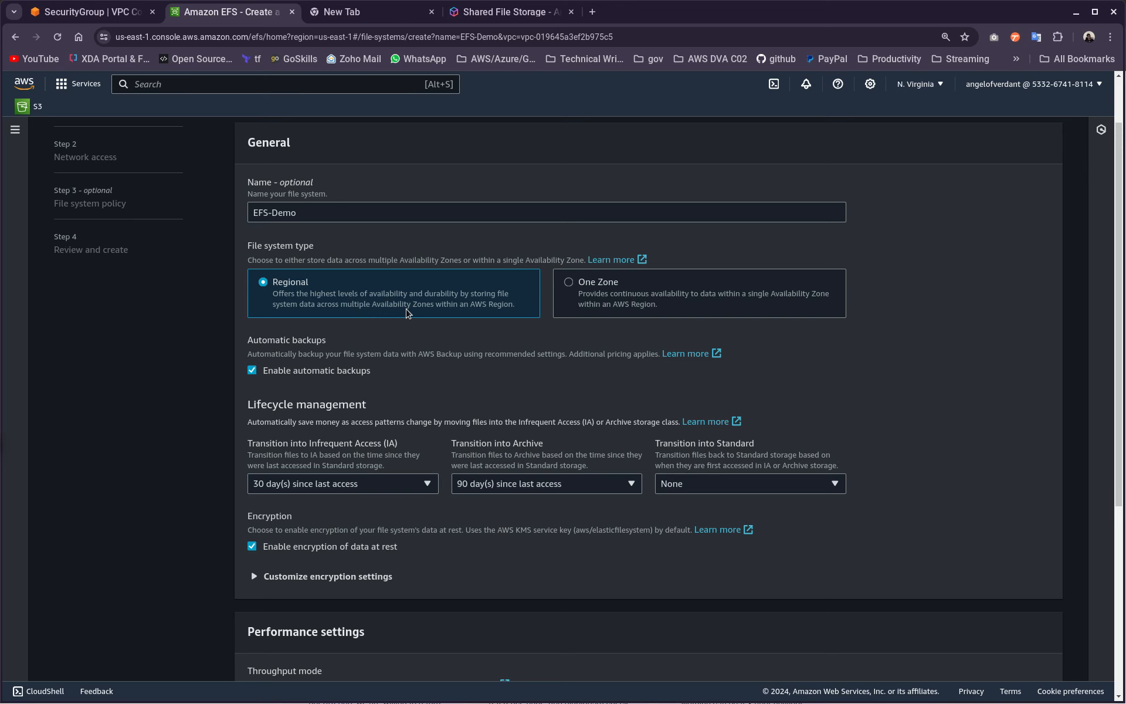
pyautogui.scroll(-3, 422, 334)
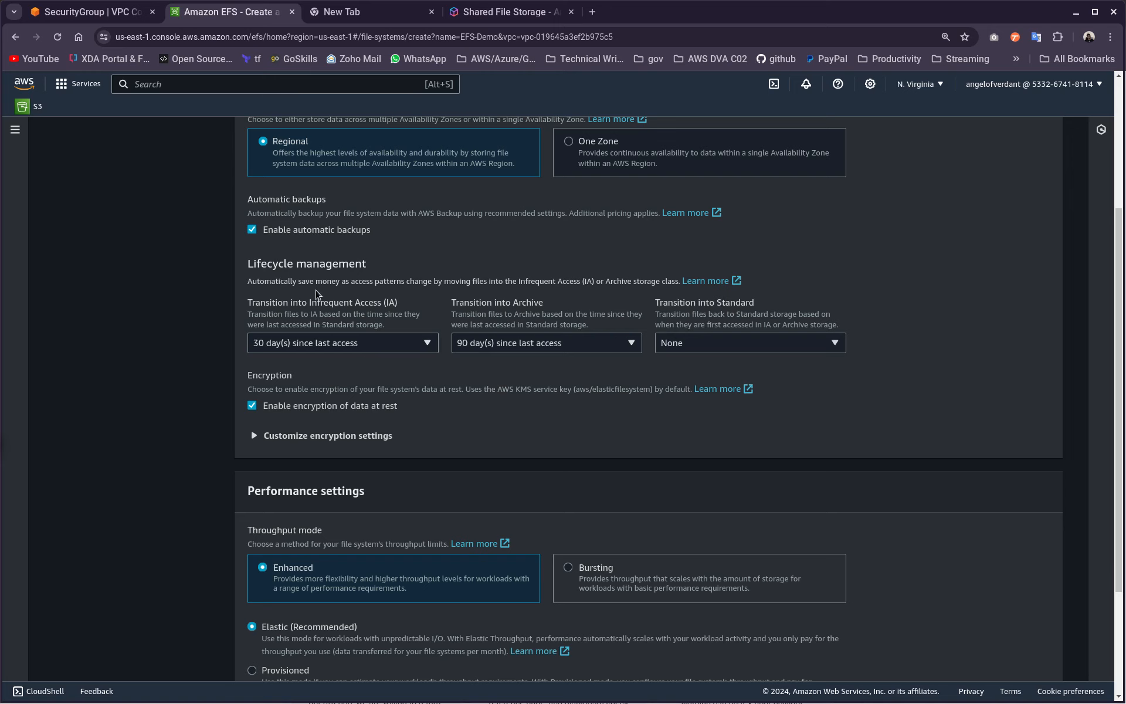
pyautogui.click(380, 342)
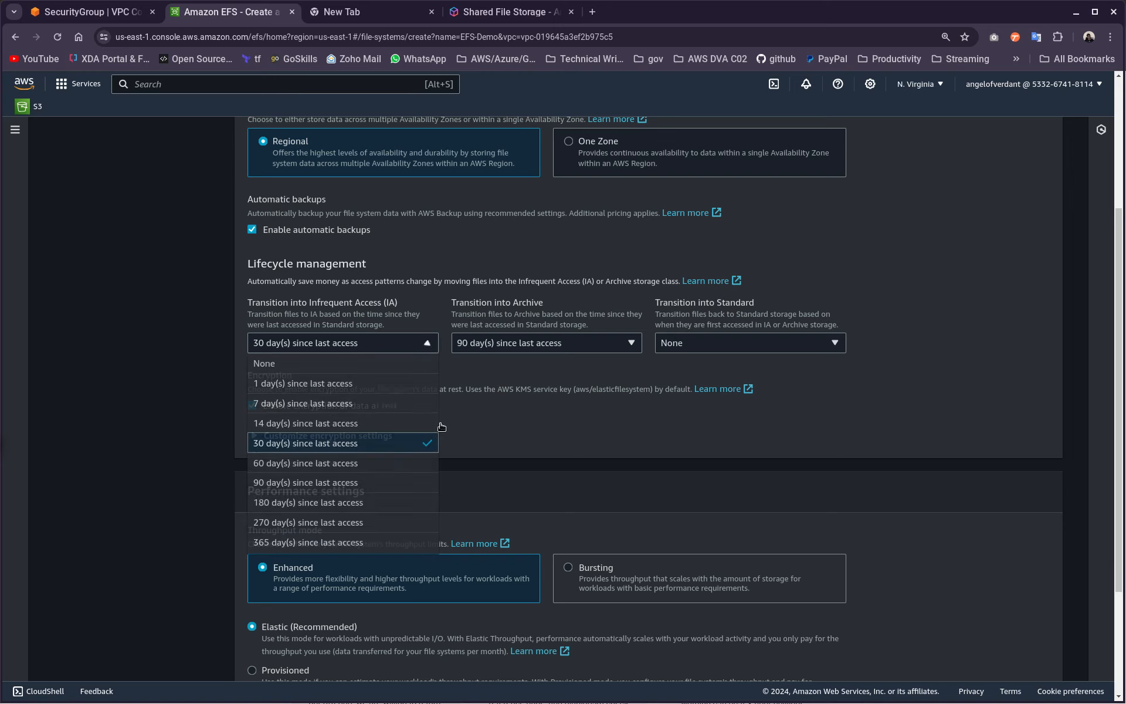
pyautogui.click(337, 423)
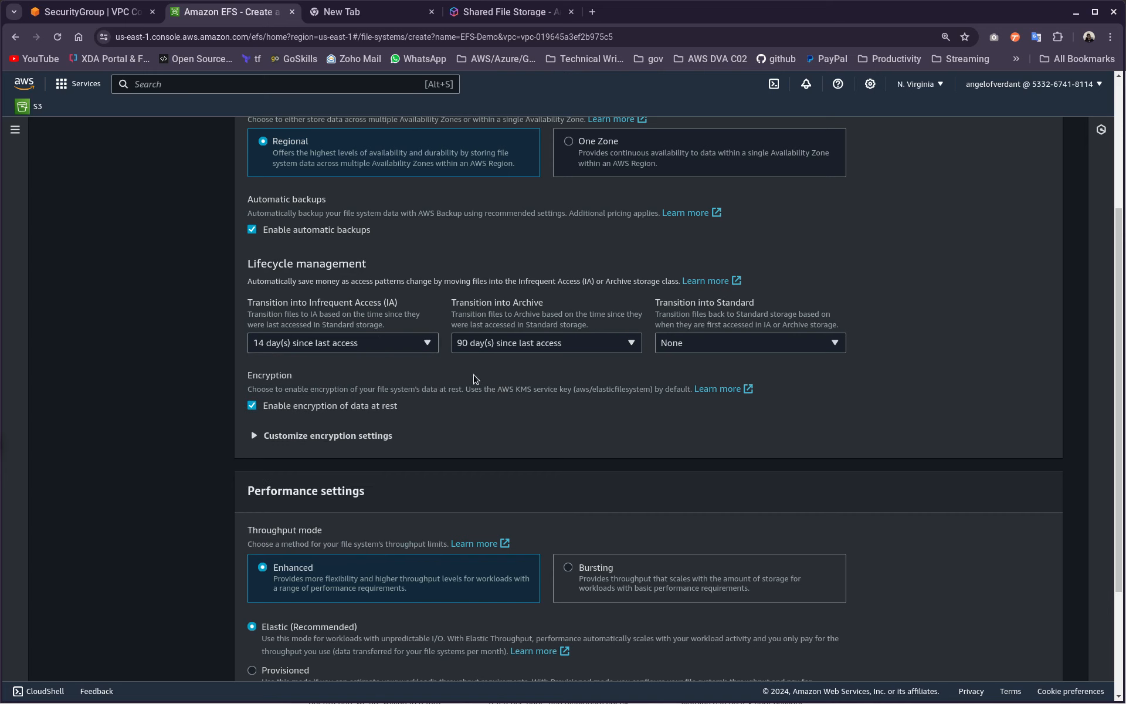
# Step: Set the transition into Archive to 30 days since last access and the transition into Standard to On first access
pyautogui.click(520, 343)
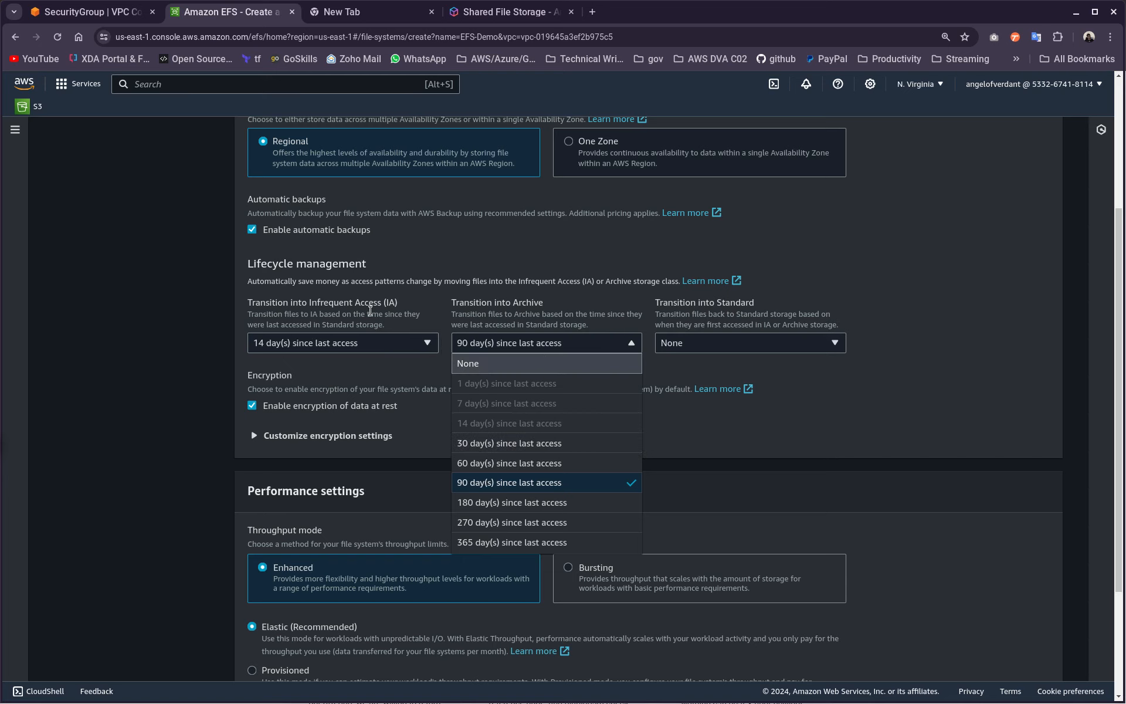
pyautogui.scroll(2, 371, 311)
pyautogui.scroll(-2, 369, 312)
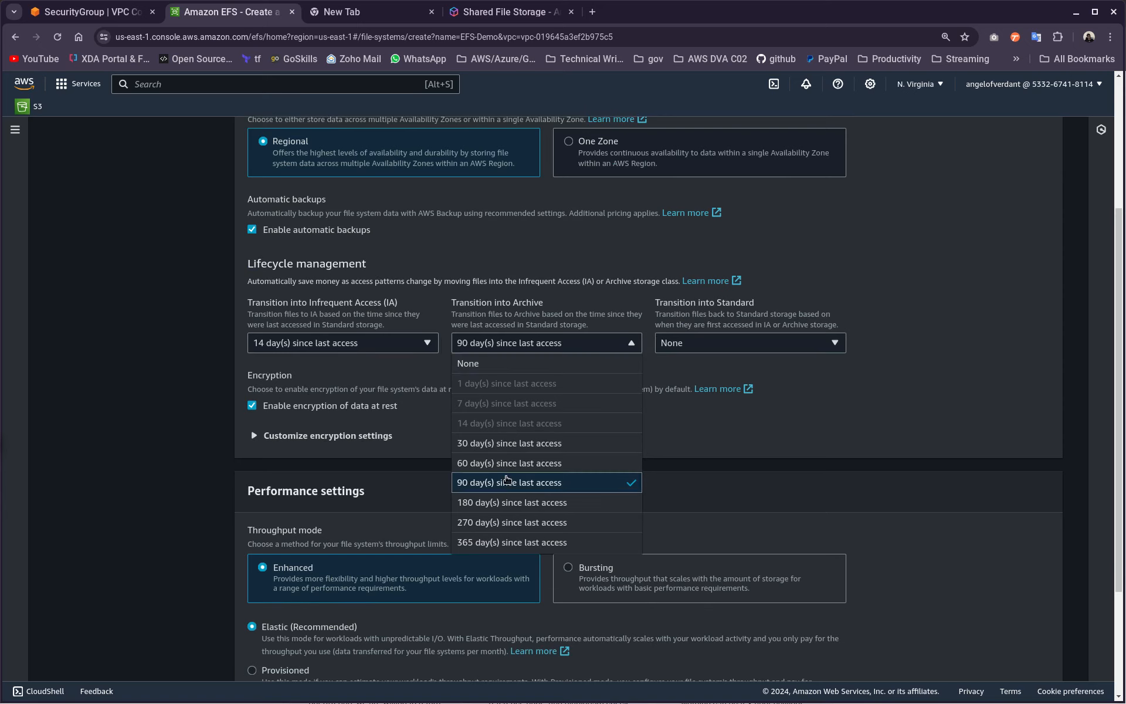
pyautogui.click(506, 445)
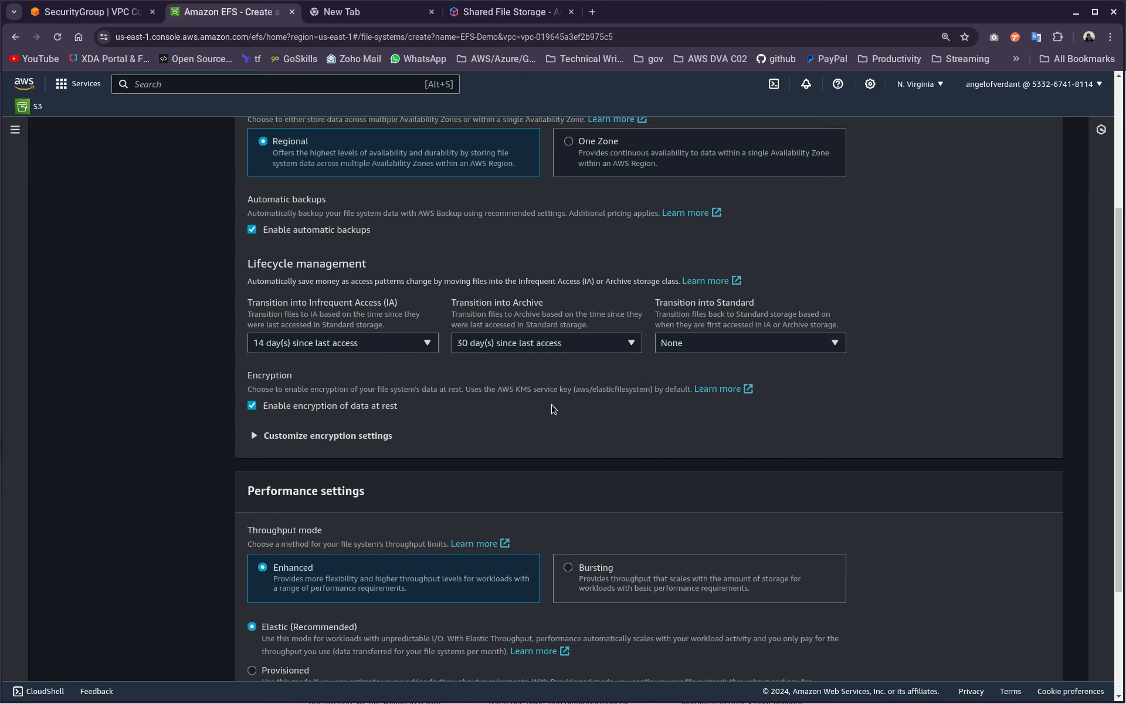
pyautogui.click(668, 350)
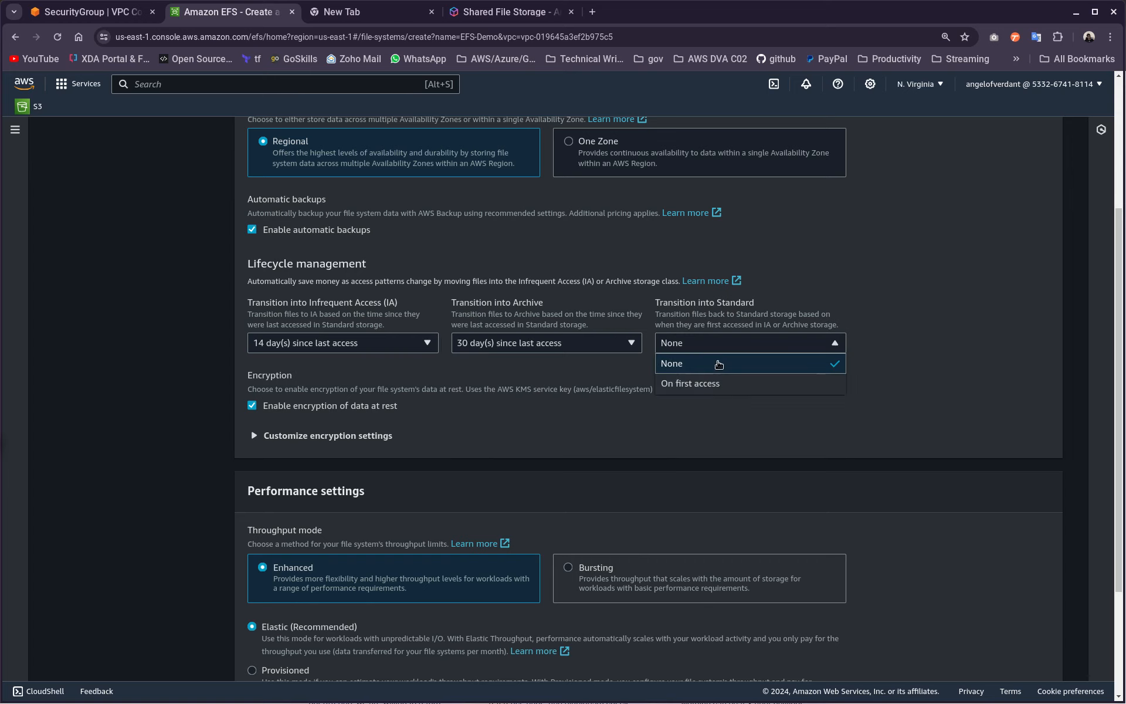
pyautogui.click(708, 389)
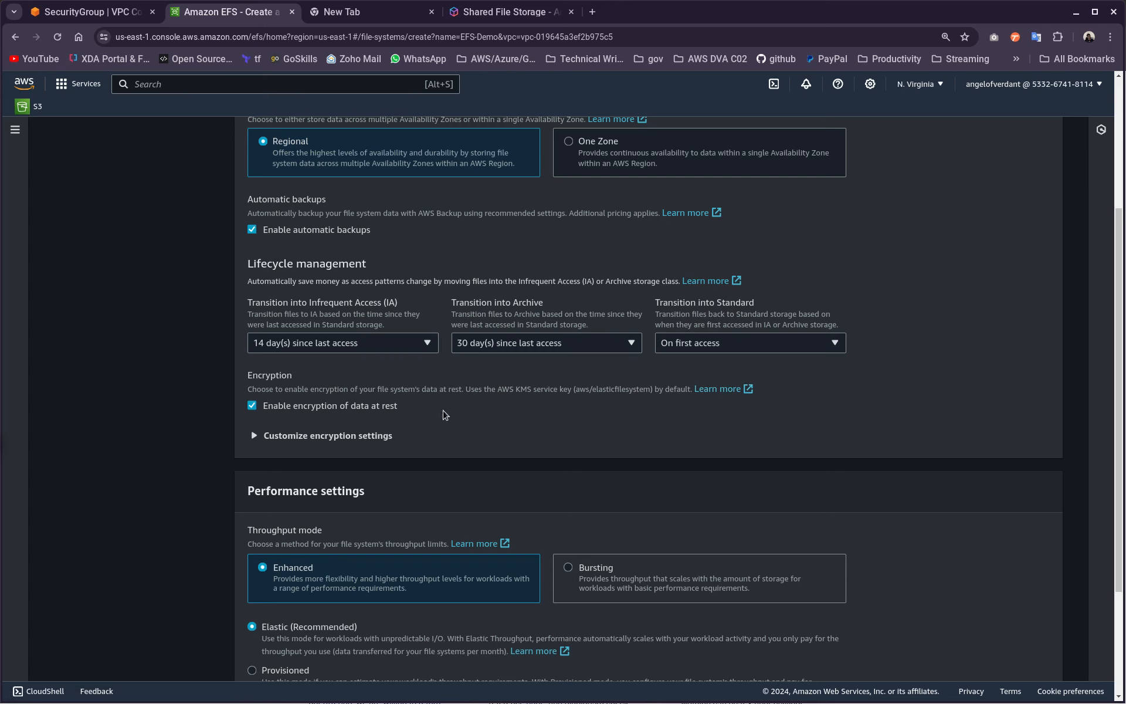
# Step: Examine the KMS key options in the custom encryption settings, leaving them unchanged
pyautogui.scroll(-2, 421, 372)
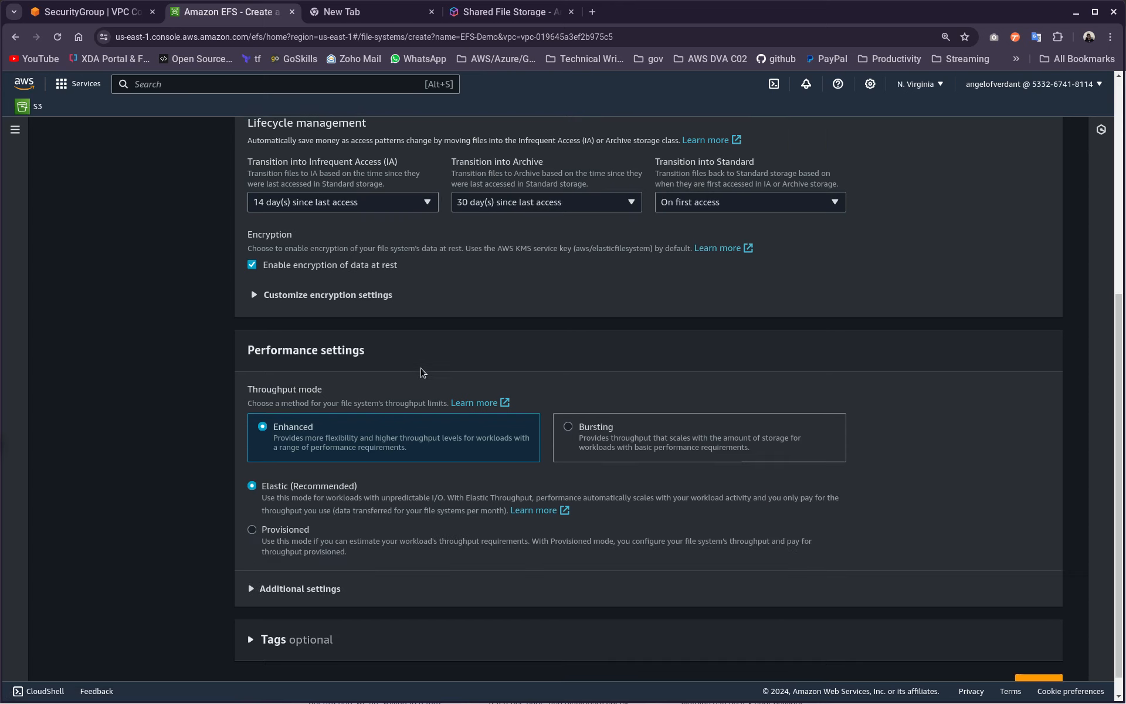
pyautogui.click(302, 295)
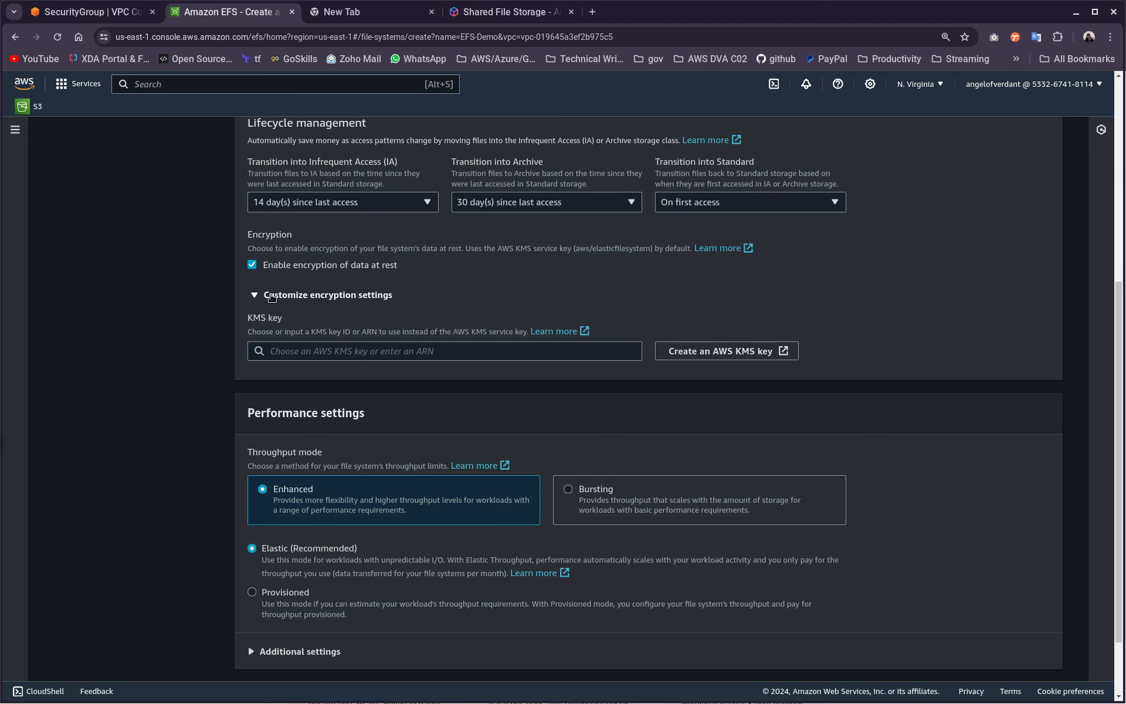
pyautogui.click(272, 295)
pyautogui.scroll(-1, 523, 329)
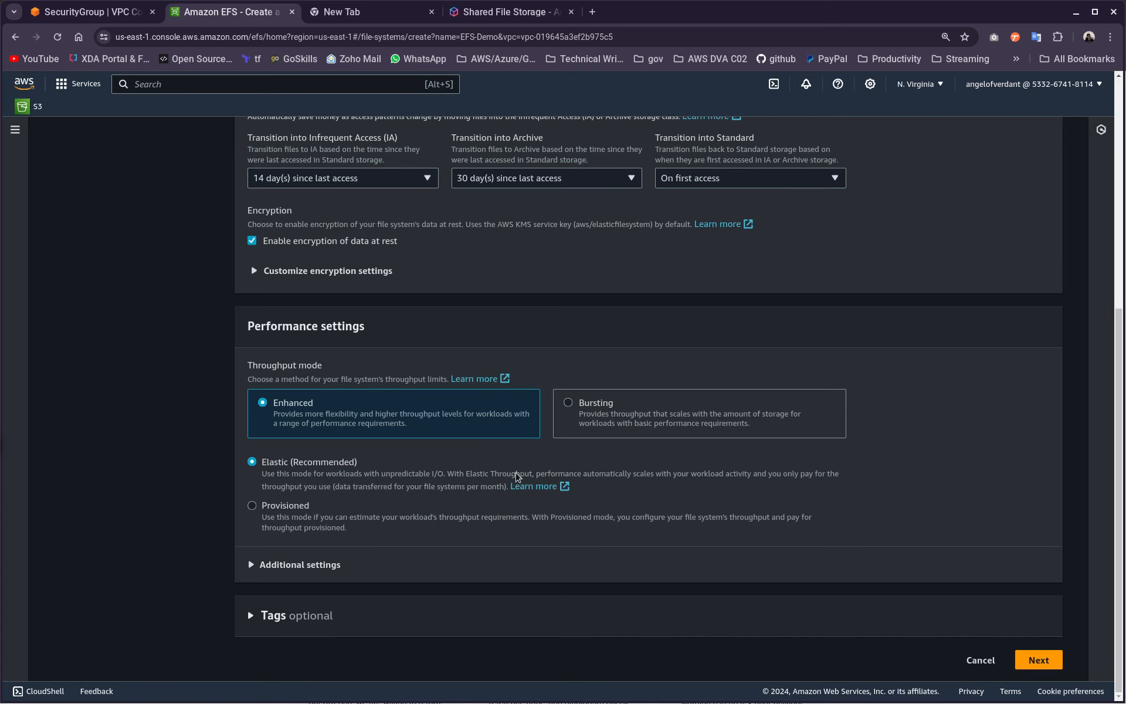
pyautogui.click(619, 410)
pyautogui.click(466, 505)
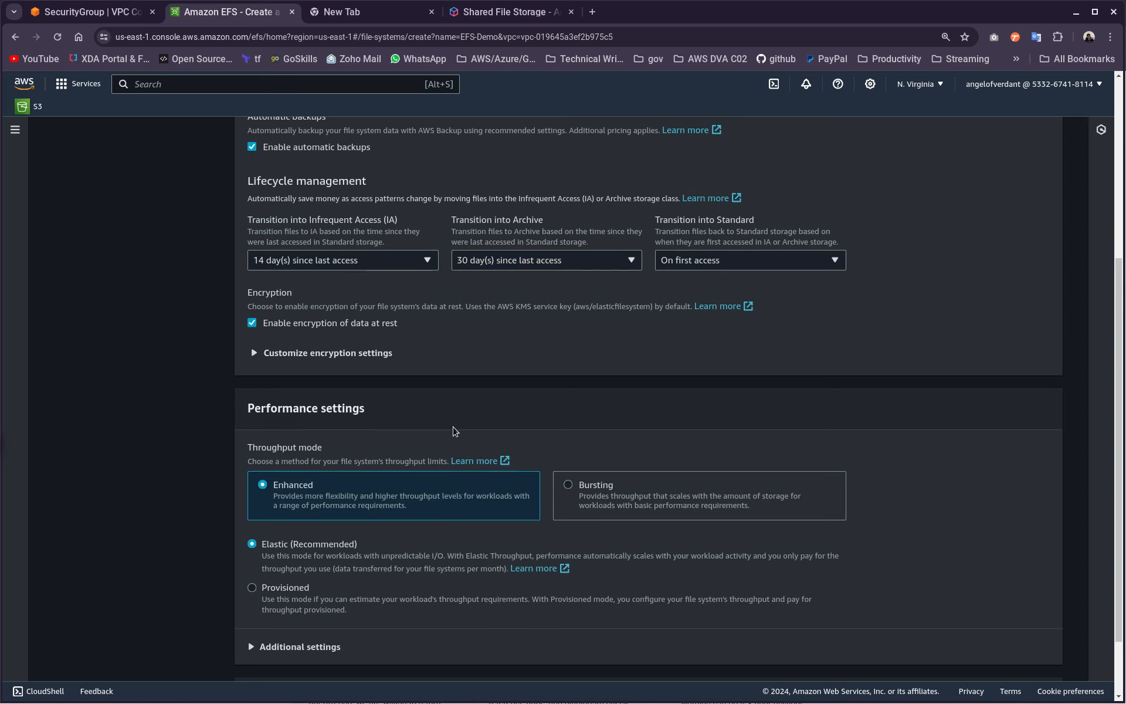
pyautogui.scroll(-2, 455, 434)
pyautogui.click(288, 515)
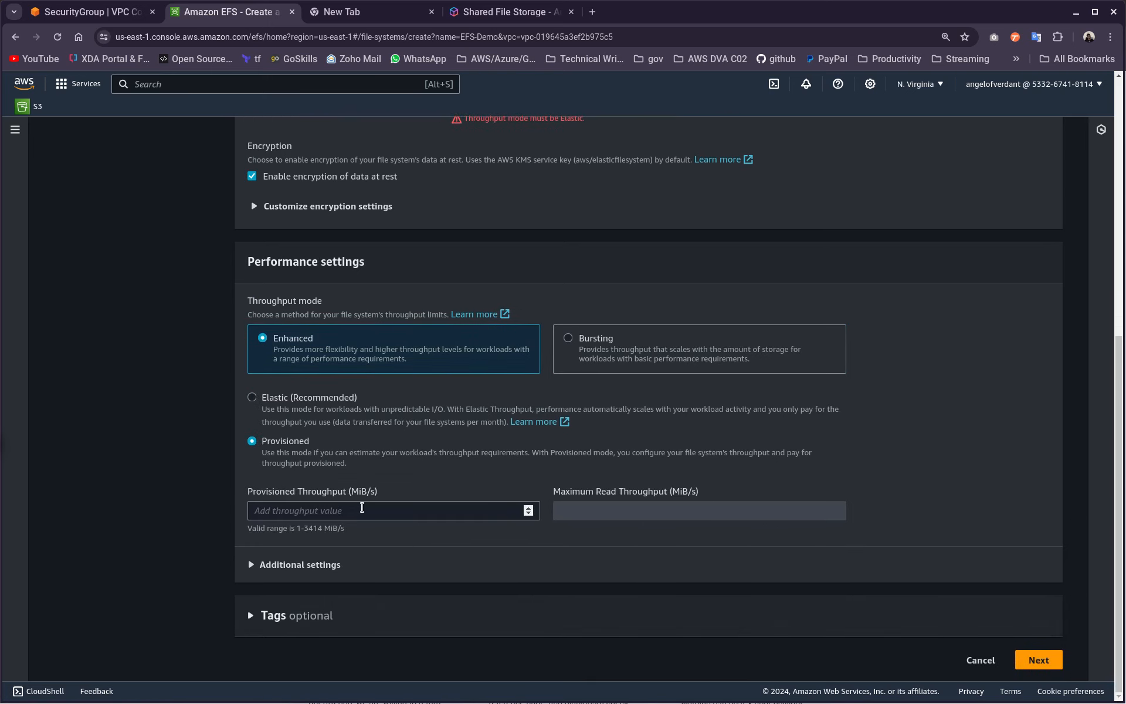
pyautogui.click(283, 401)
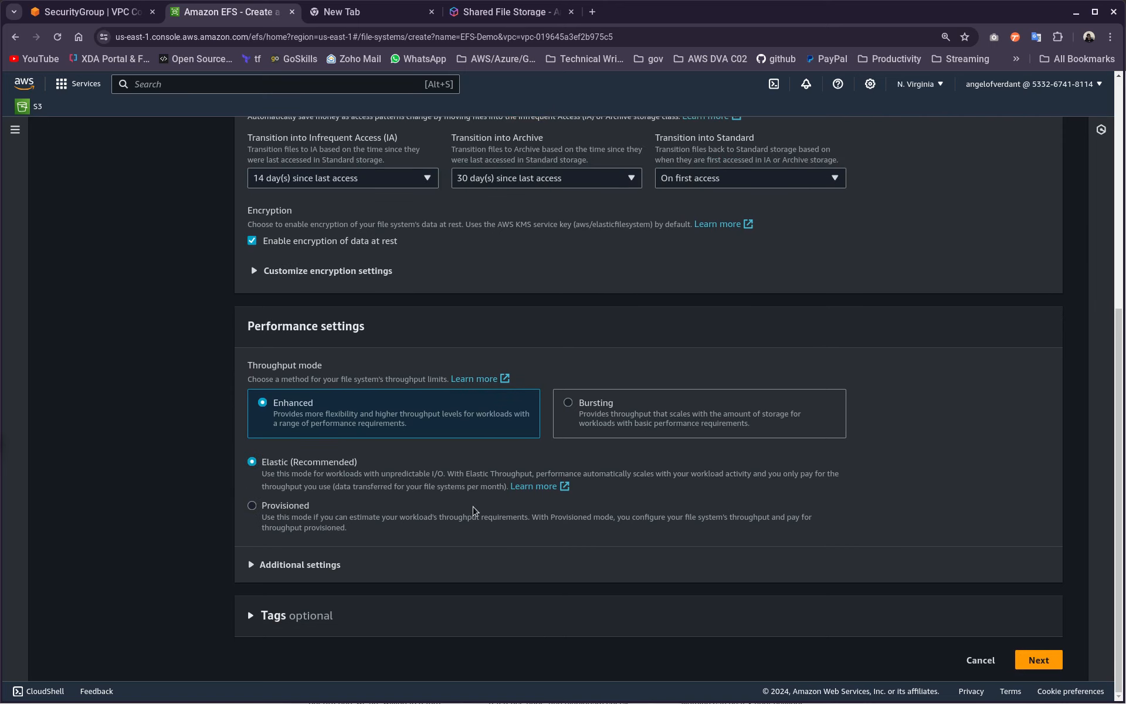
# Step: Proceed to network access and replace the default security group of the us-east-1a mount target with EFS-DemoSG
pyautogui.click(1037, 660)
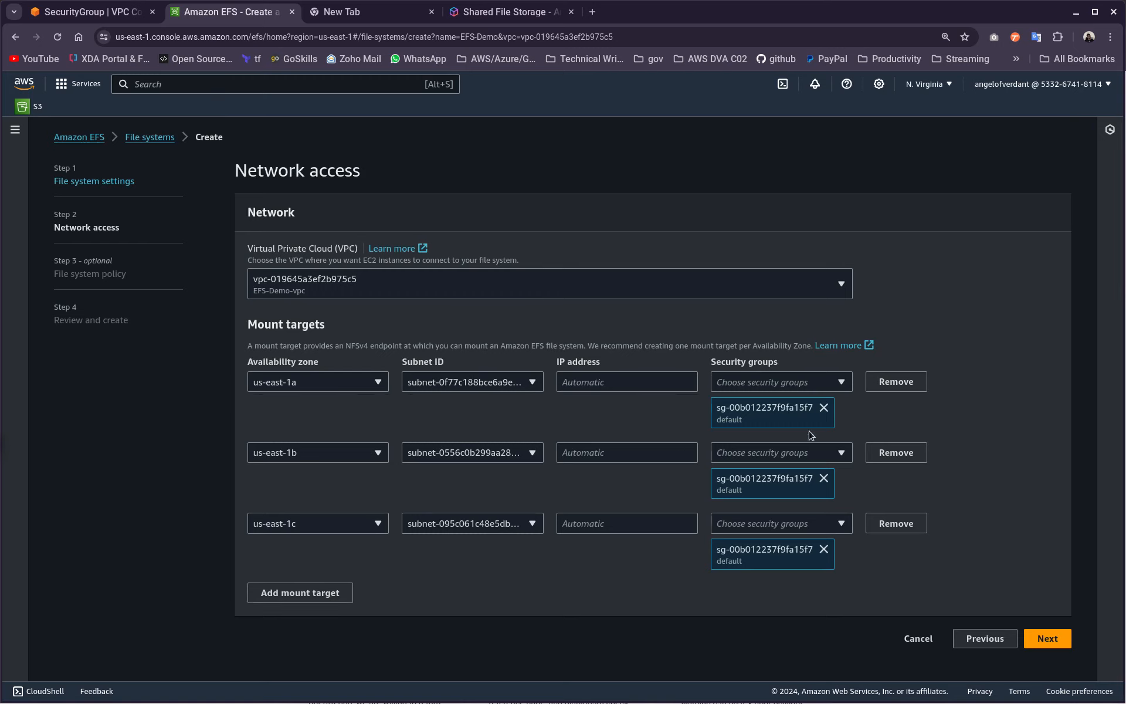
pyautogui.click(824, 408)
pyautogui.click(780, 382)
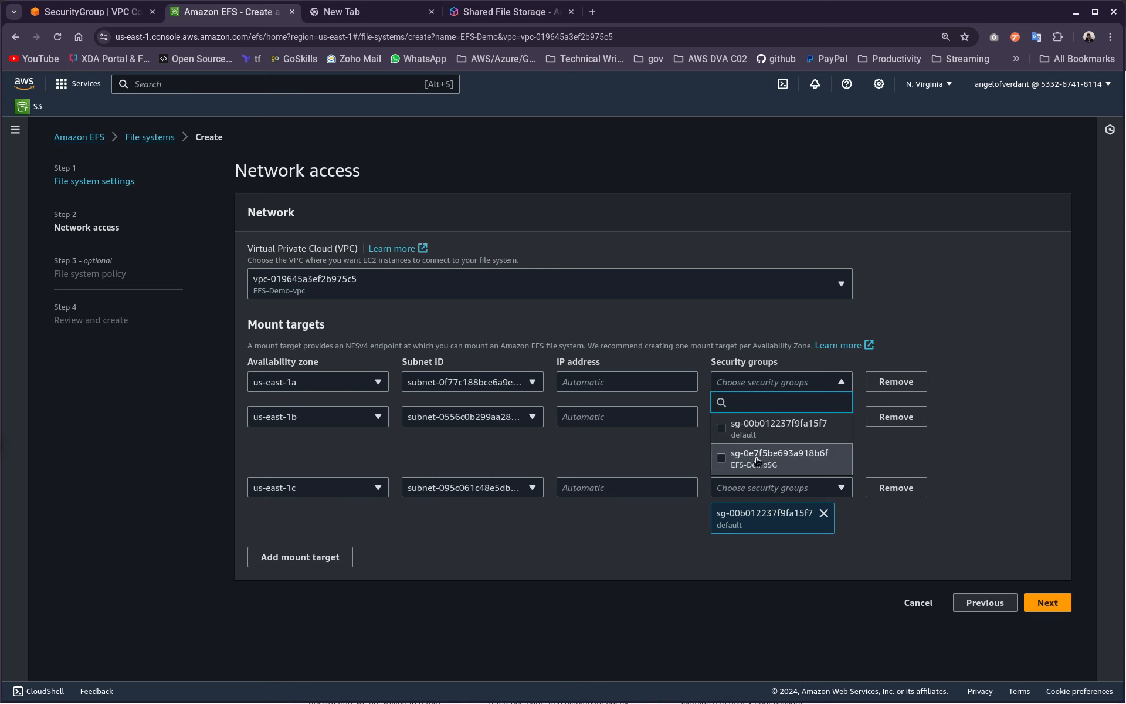
pyautogui.click(762, 459)
pyautogui.click(858, 529)
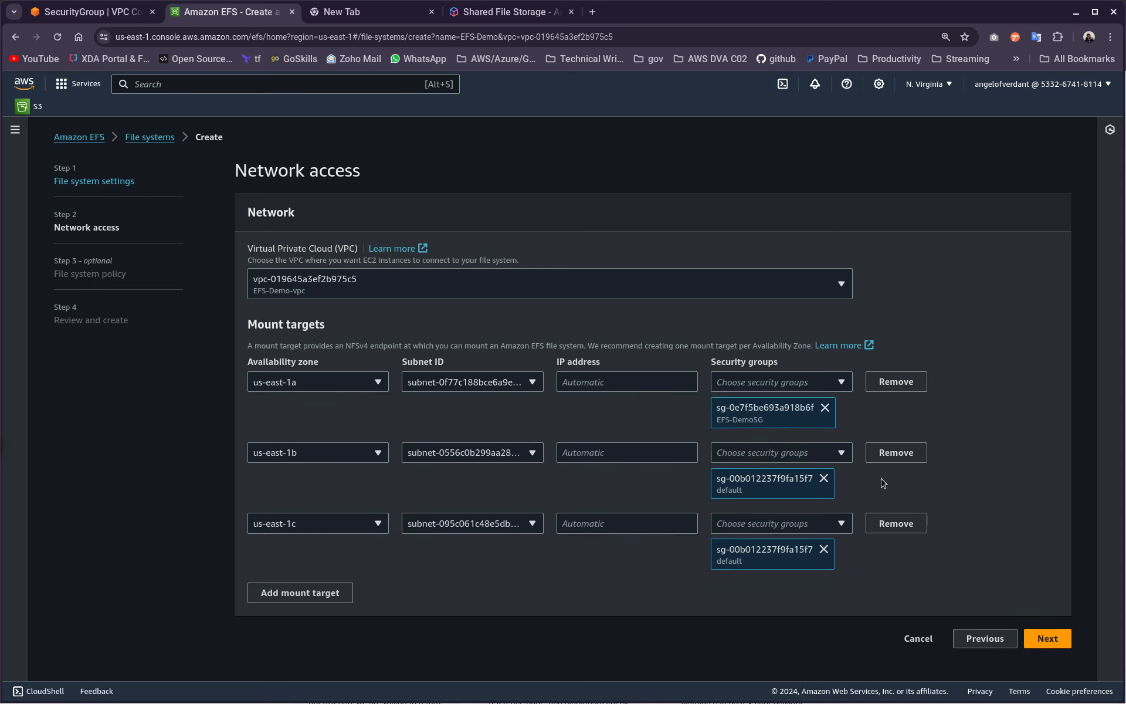
# Step: Replace the default security group of the us-east-1b mount target with EFS-DemoSG
pyautogui.click(825, 478)
pyautogui.click(780, 452)
pyautogui.click(762, 529)
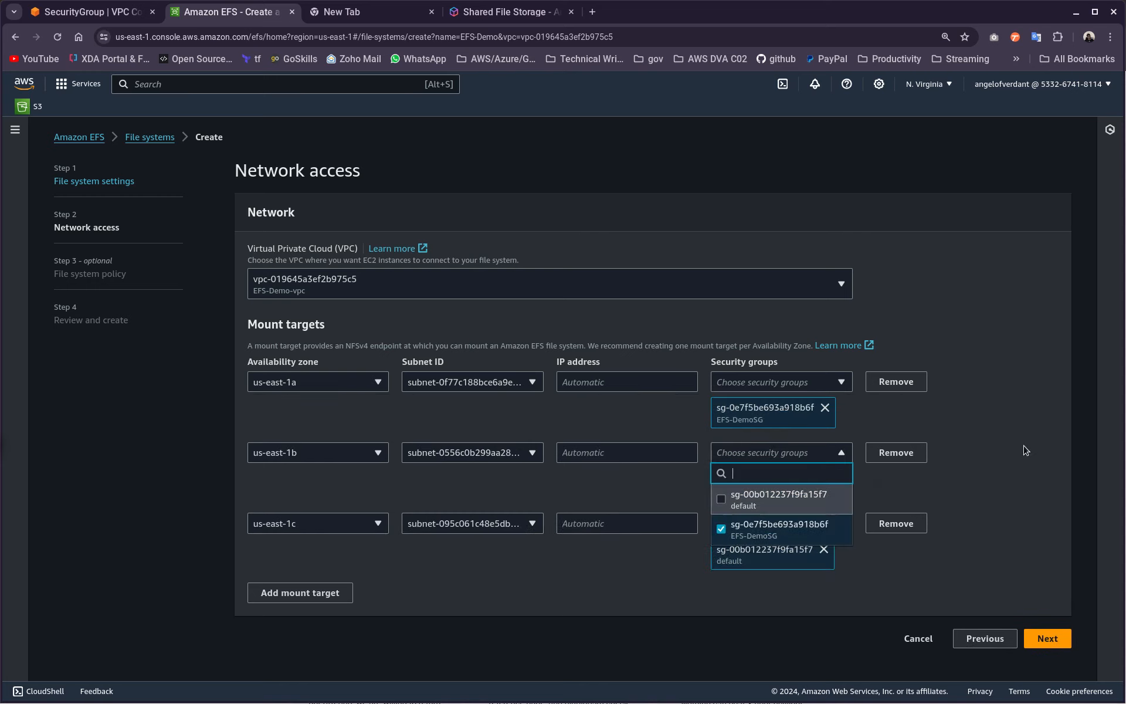
pyautogui.click(1001, 456)
# Step: Replace the default security group of the us-east-1c mount target with EFS-DemoSG
pyautogui.click(824, 551)
pyautogui.click(780, 523)
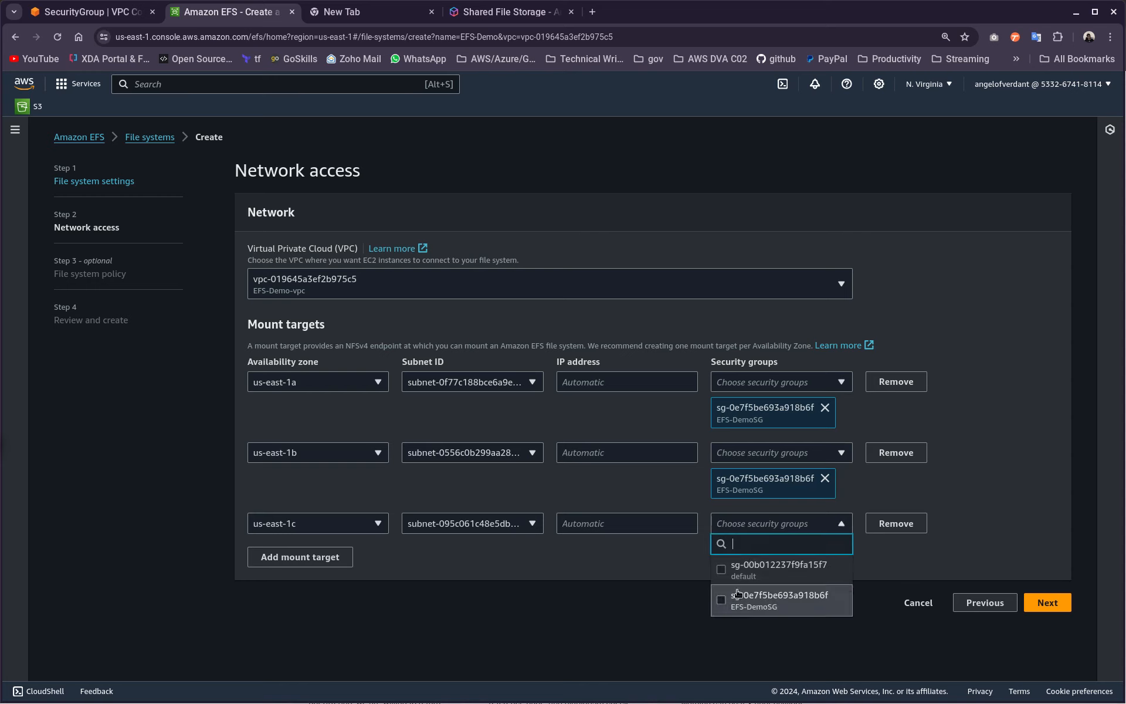
pyautogui.click(762, 593)
pyautogui.click(1000, 459)
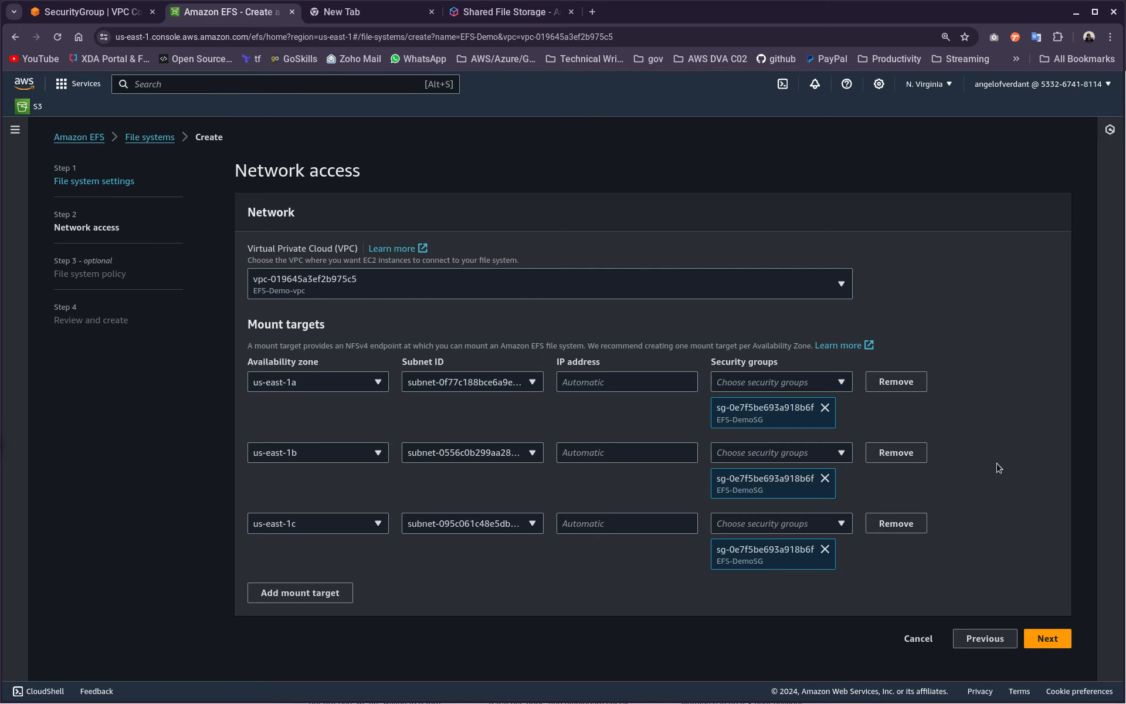
# Step: Skip the optional file system policy, review the configuration, and create the file system
pyautogui.click(1047, 638)
pyautogui.click(1047, 481)
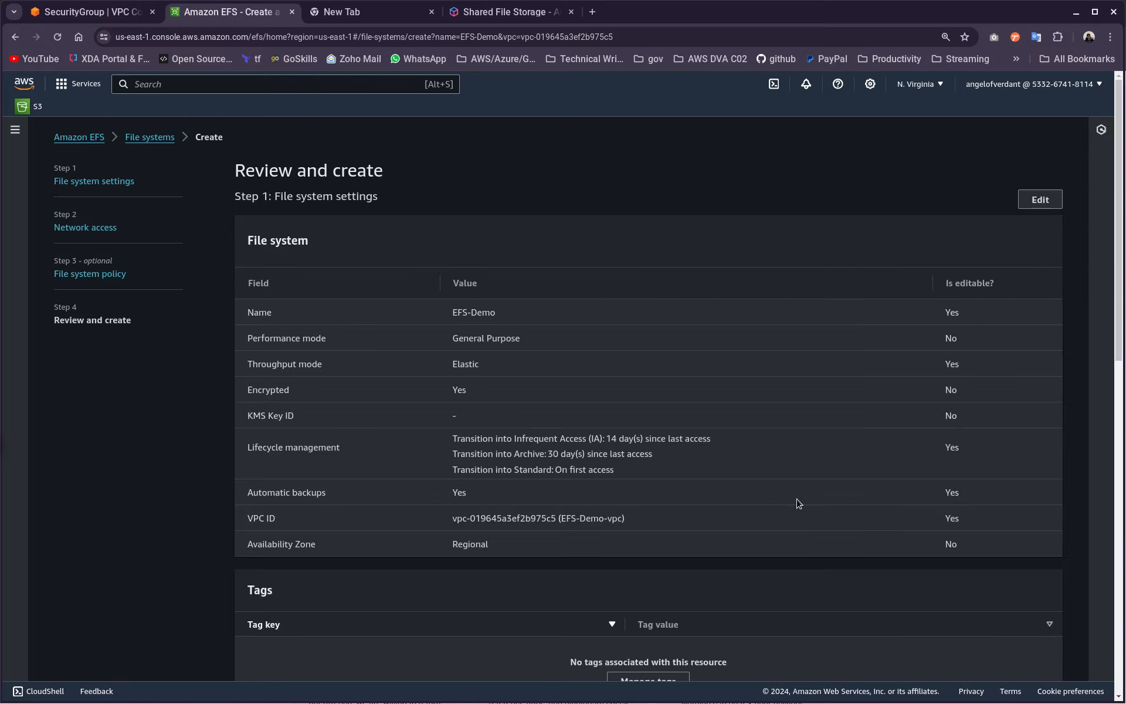
pyautogui.scroll(-8, 526, 508)
pyautogui.scroll(-3, 526, 507)
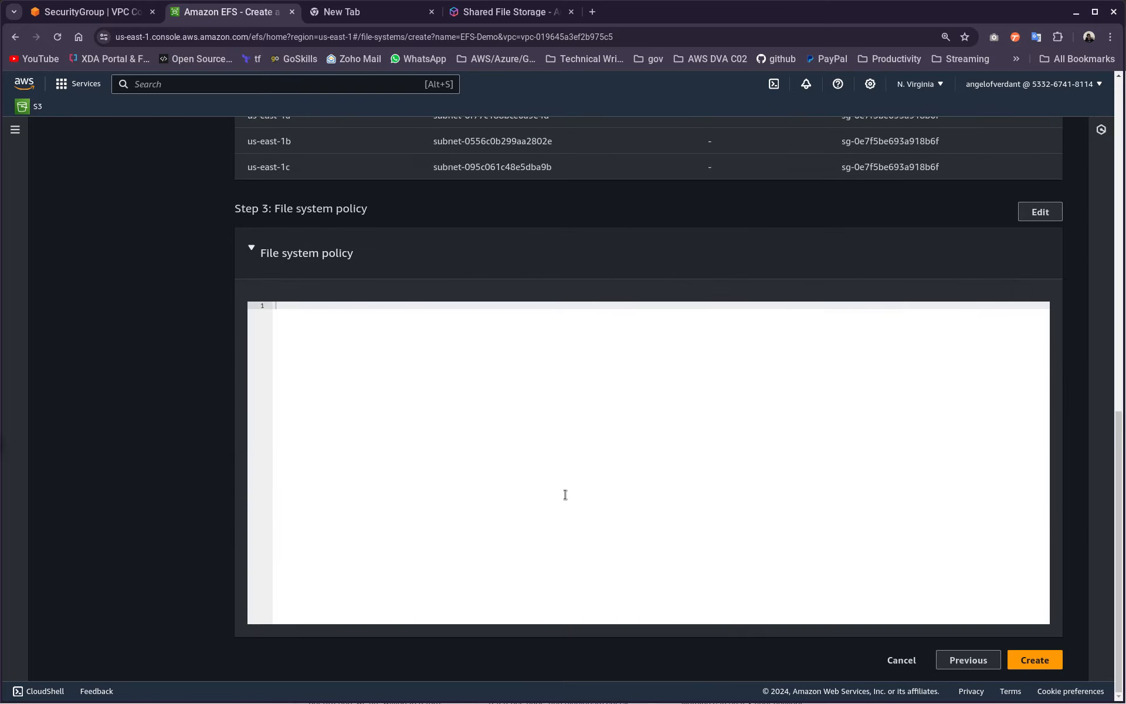
pyautogui.scroll(7, 565, 494)
pyautogui.scroll(-7, 475, 470)
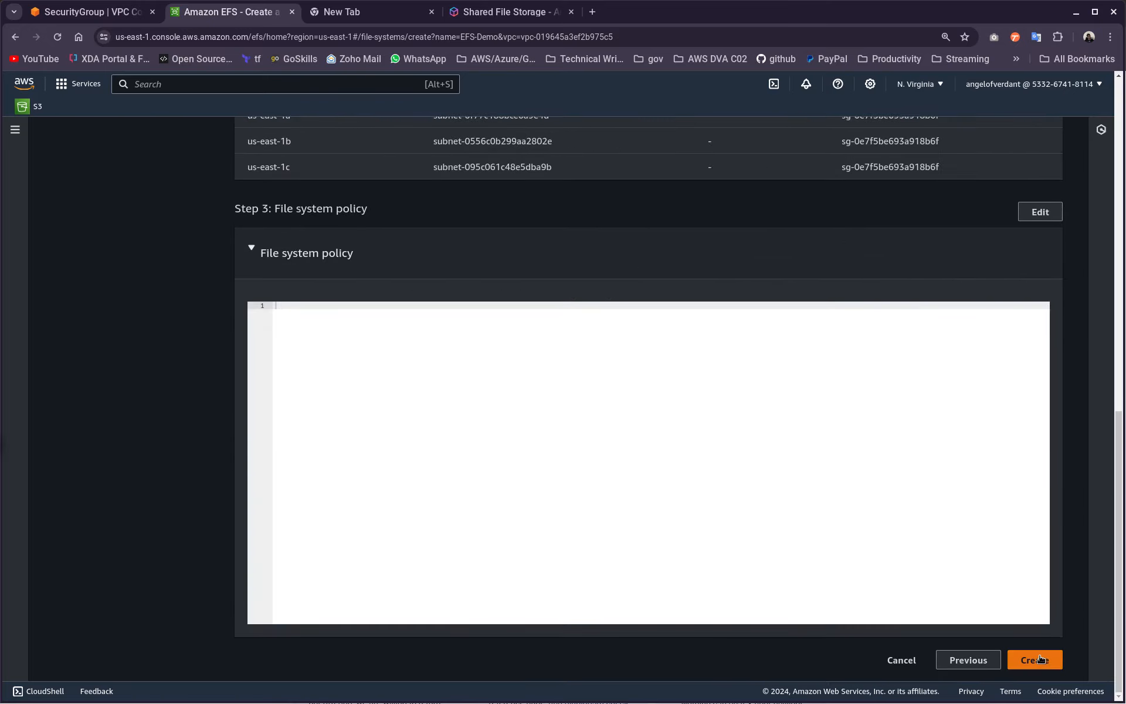
pyautogui.click(1040, 659)
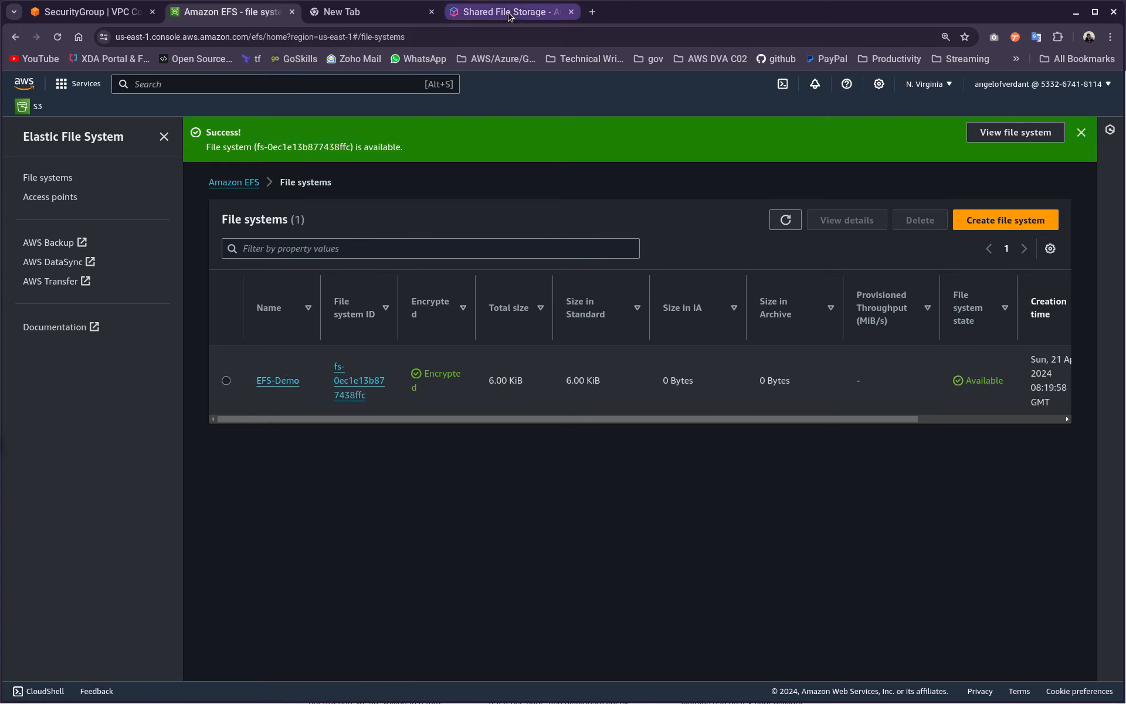
# Step: Search Google for "nas" in a new browser tab, and return to the EFS file systems list
pyautogui.click(590, 12)
pyautogui.write('nas')
pyautogui.press('Return')
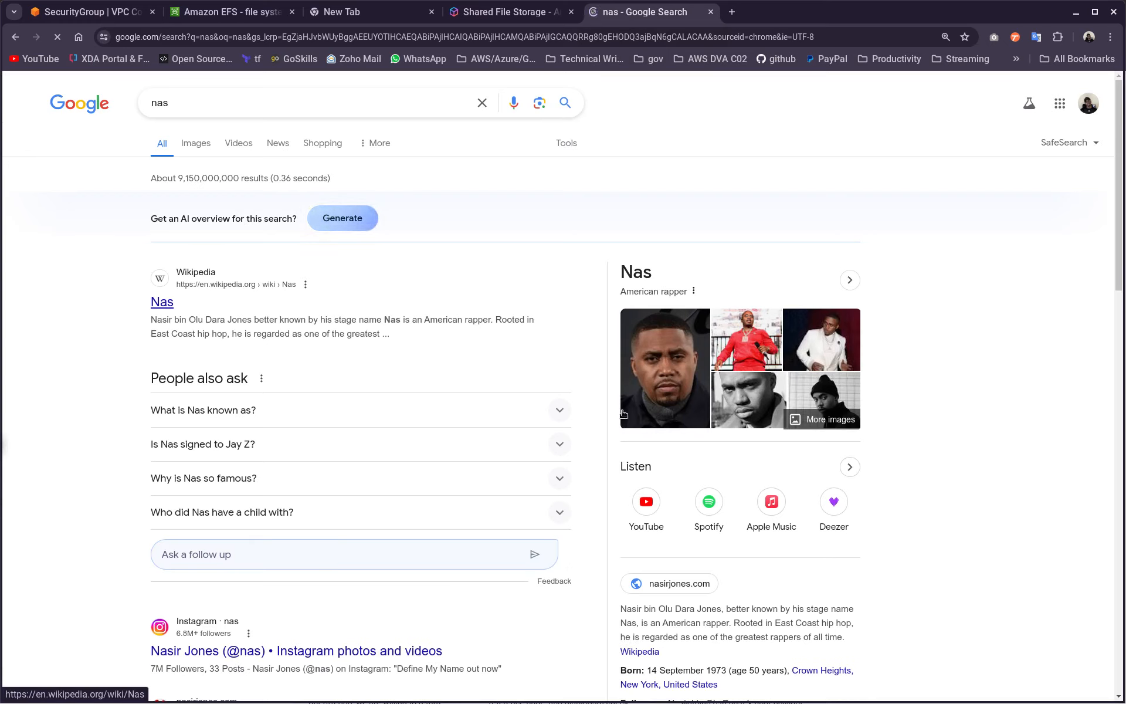
pyautogui.click(507, 7)
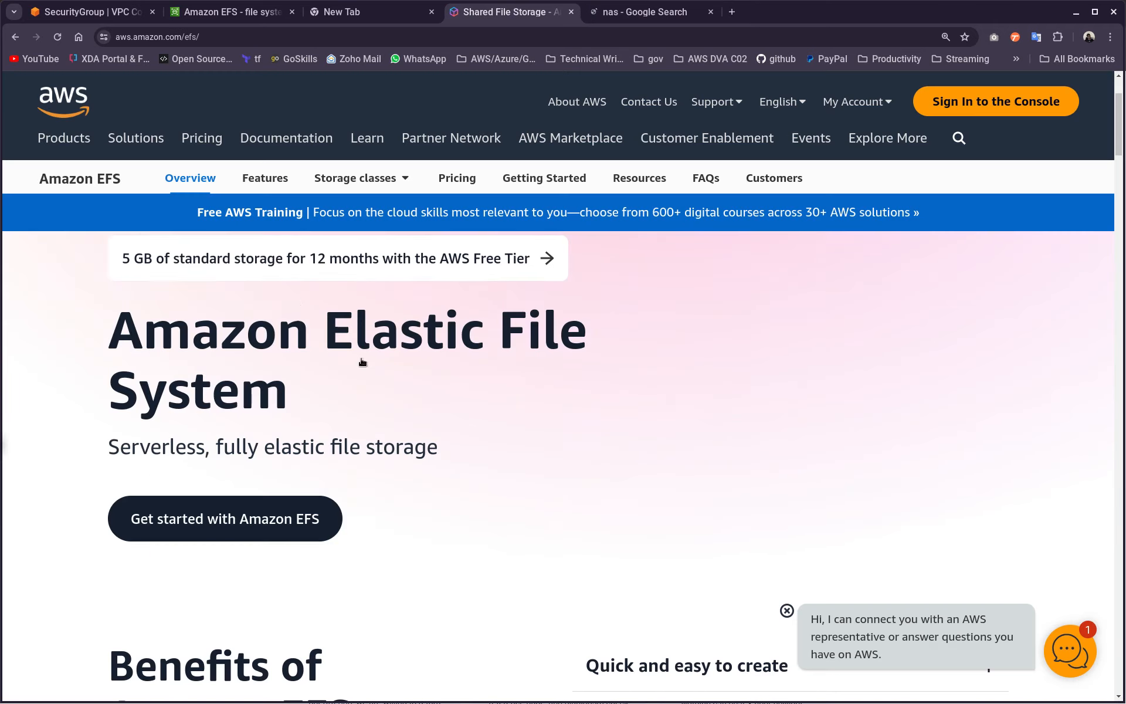
pyautogui.click(234, 18)
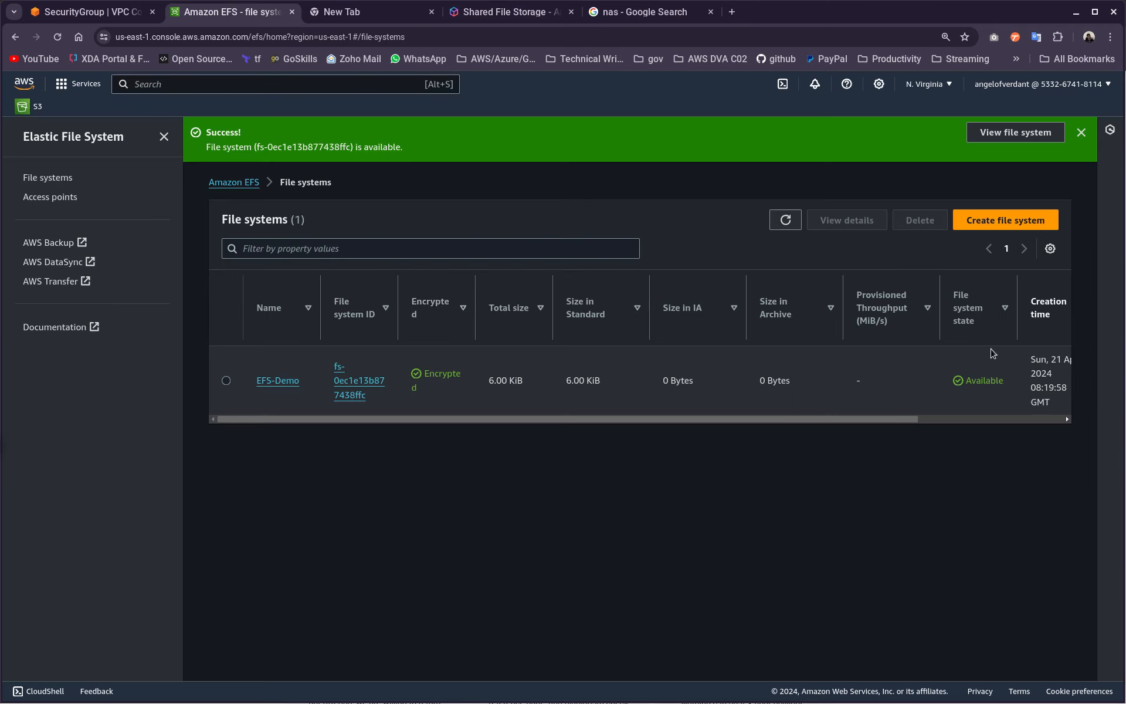
# Step: Dismiss the success notification, check the total size of EFS-Demo, and refresh the file systems list
pyautogui.click(1081, 132)
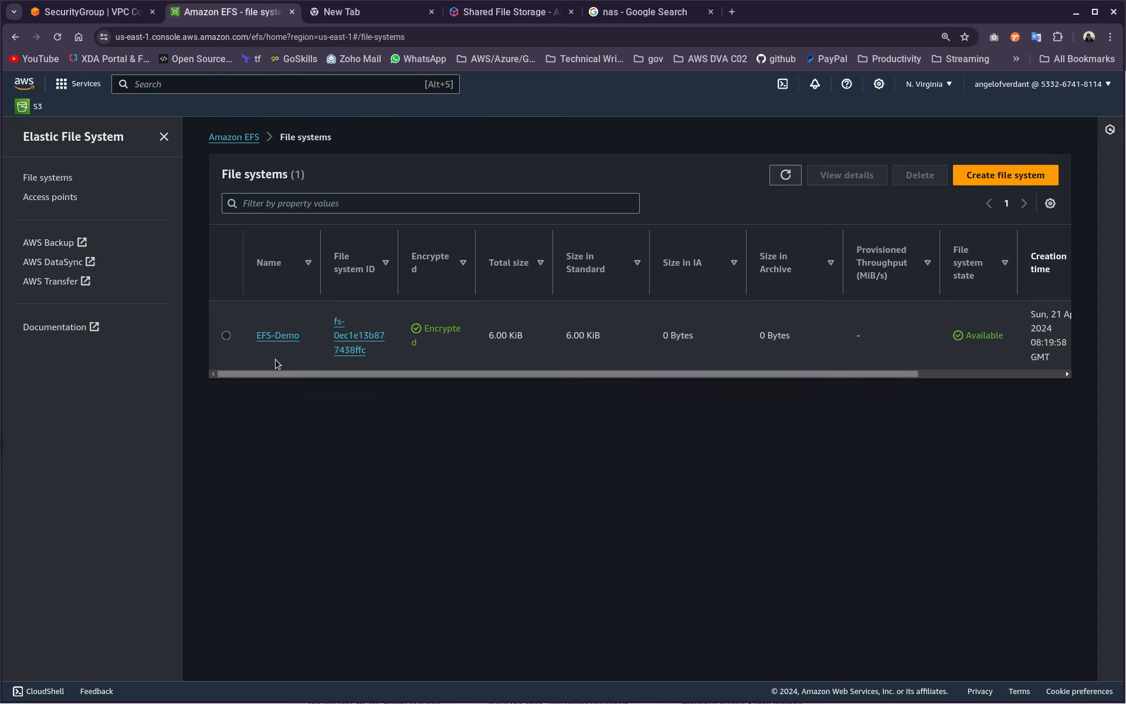
pyautogui.doubleClick(516, 337)
pyautogui.click(500, 339)
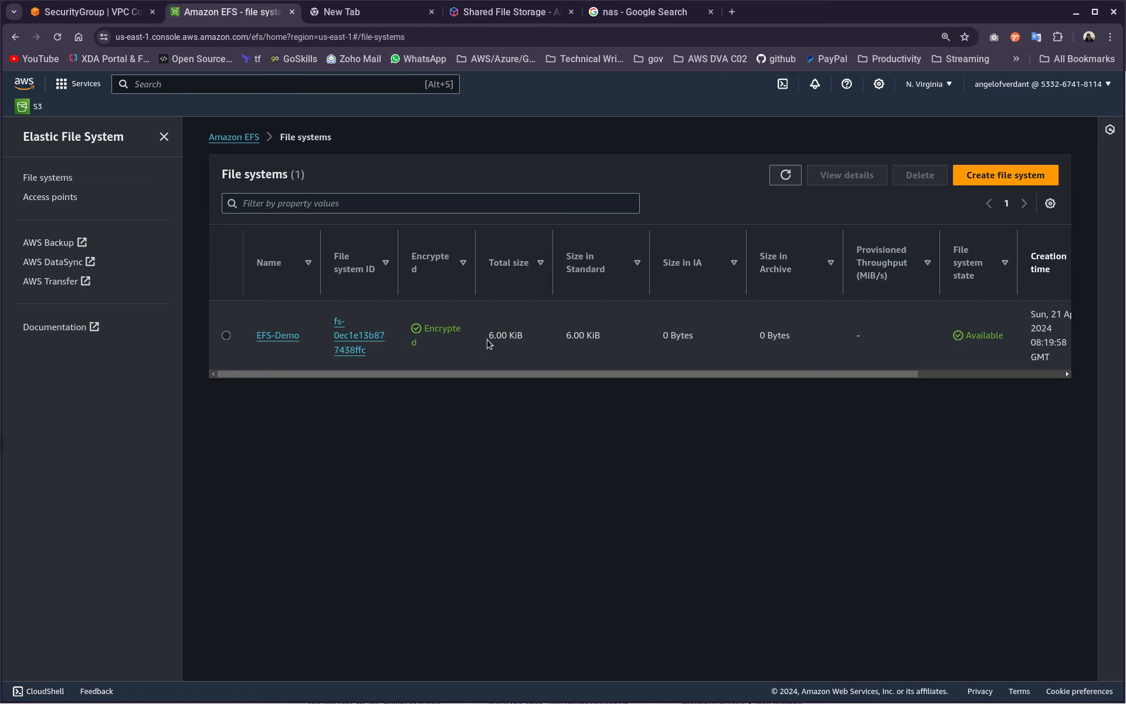
pyautogui.doubleClick(510, 336)
pyautogui.click(514, 335)
pyautogui.click(786, 175)
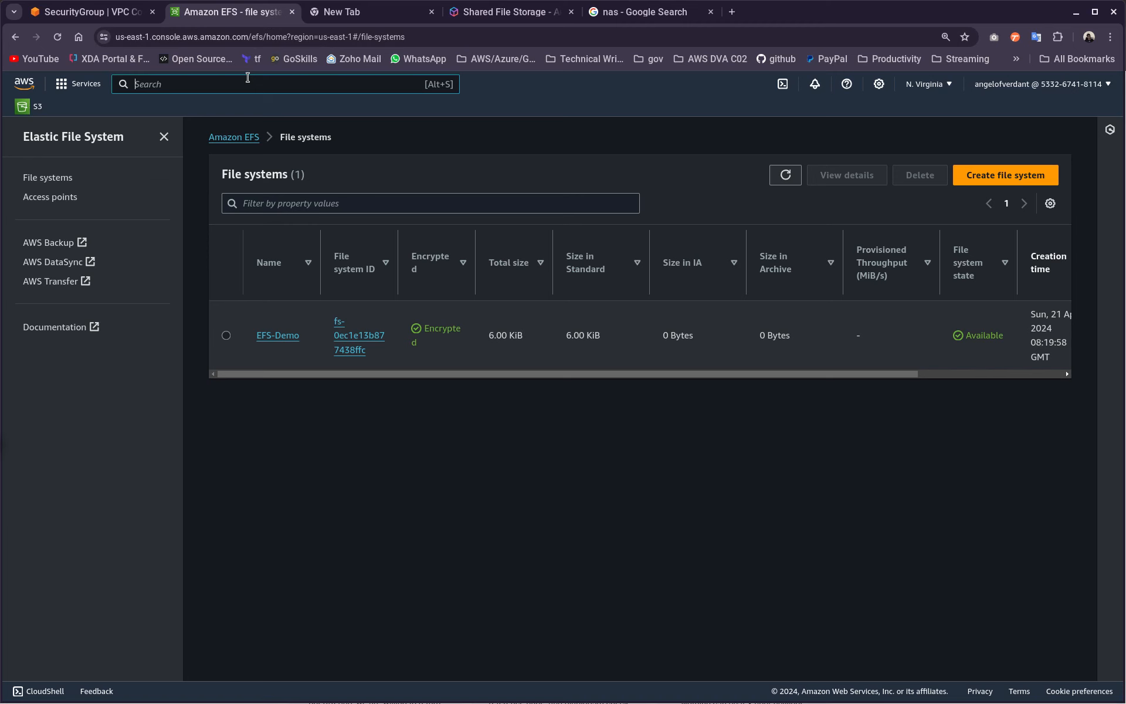
pyautogui.write('vpc')
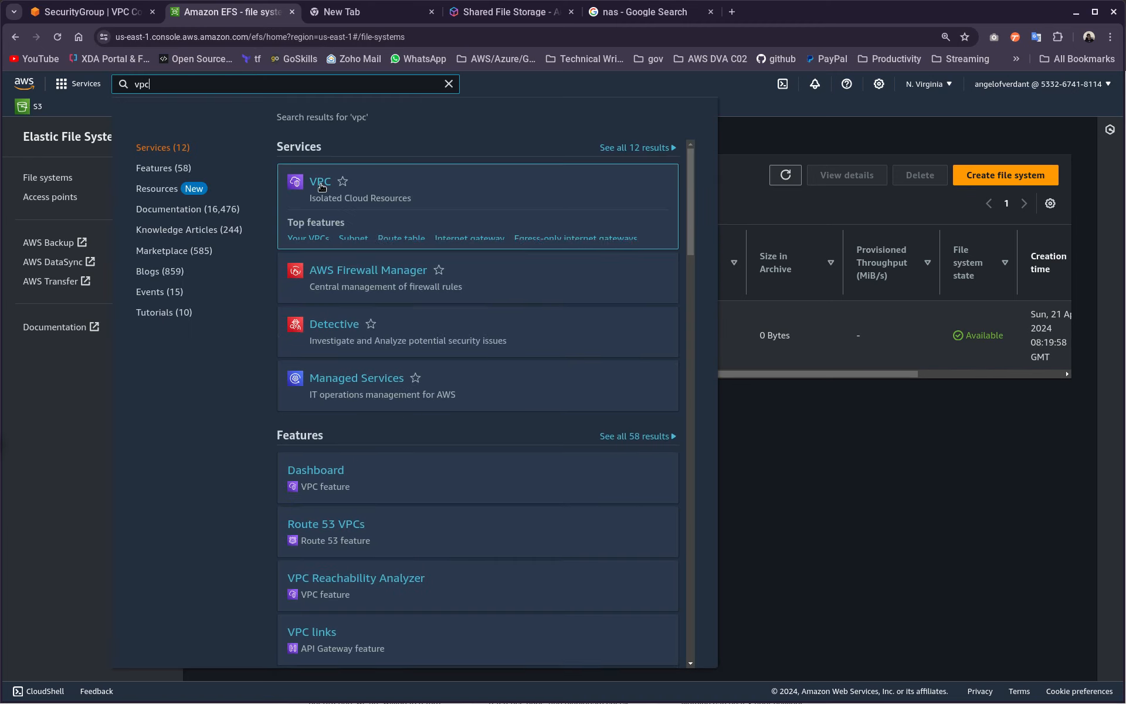
pyautogui.rightClick(321, 186)
pyautogui.click(396, 203)
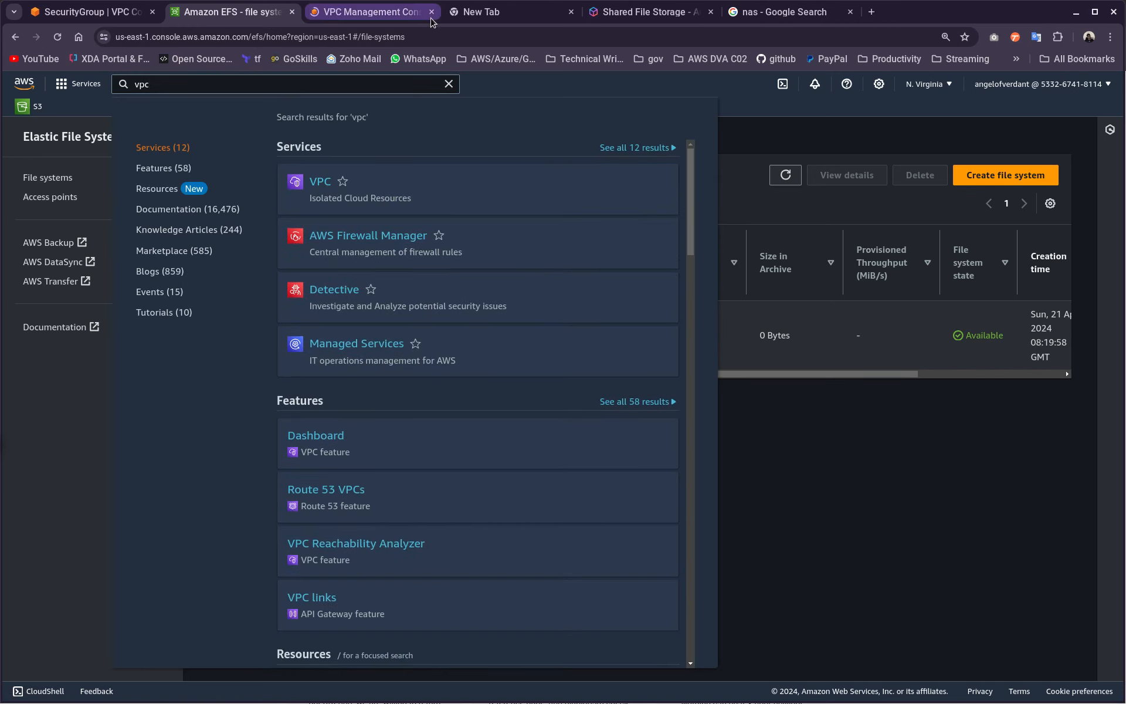
pyautogui.click(432, 12)
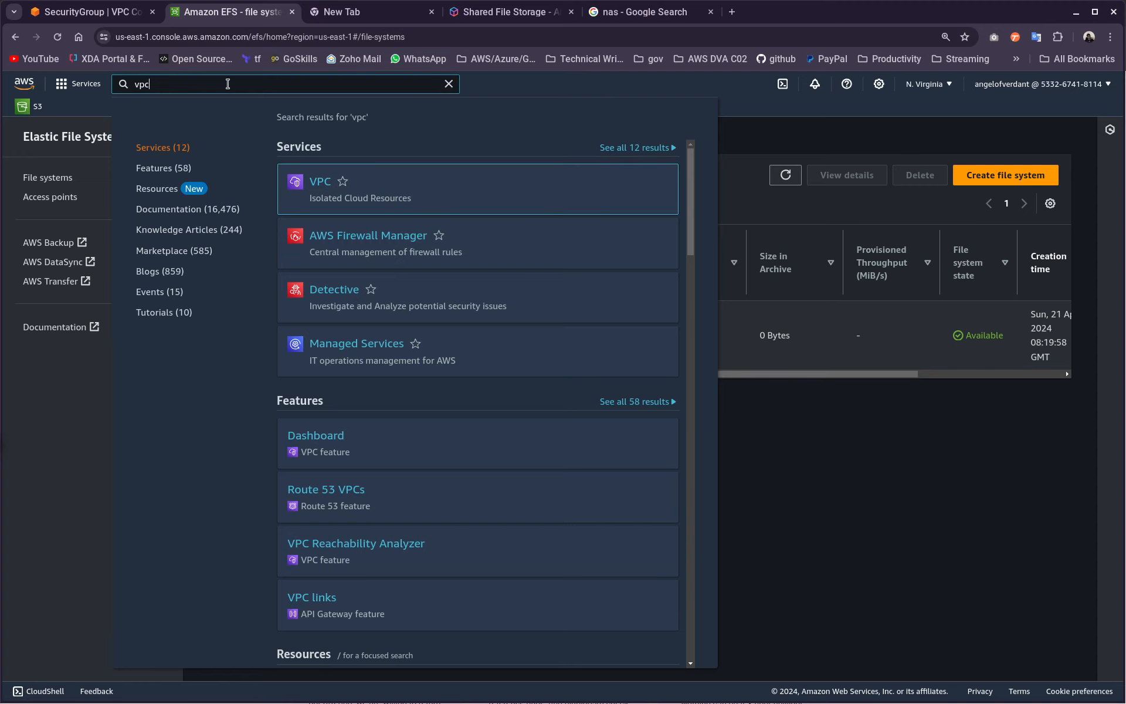
# Step: Search the AWS services for ec2, open the EC2 console in a new browser tab, and close the blank New Tab
pyautogui.click(228, 83)
pyautogui.write('ec2')
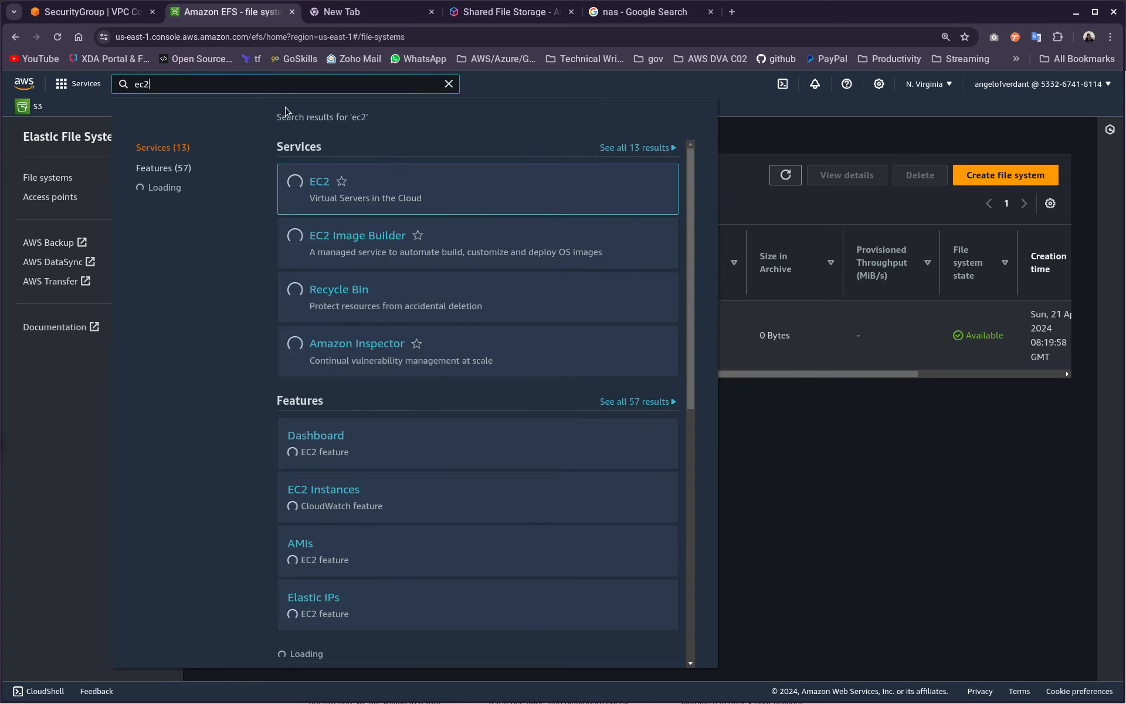
pyautogui.press('Escape')
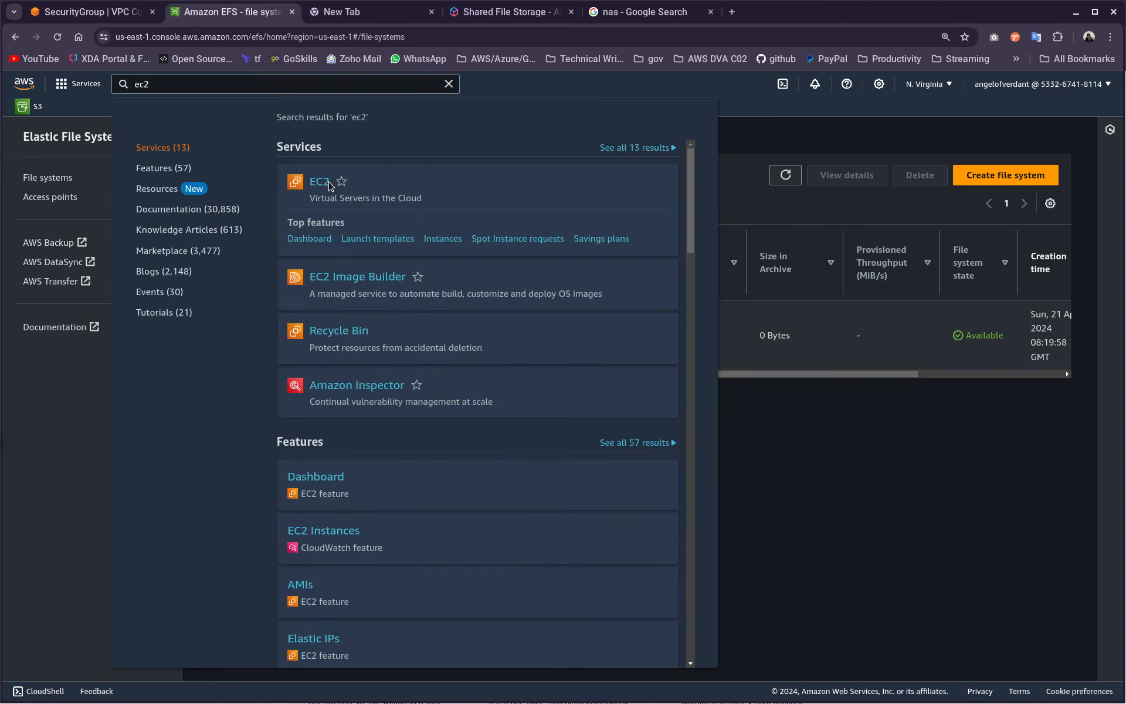
pyautogui.rightClick(326, 182)
pyautogui.click(387, 194)
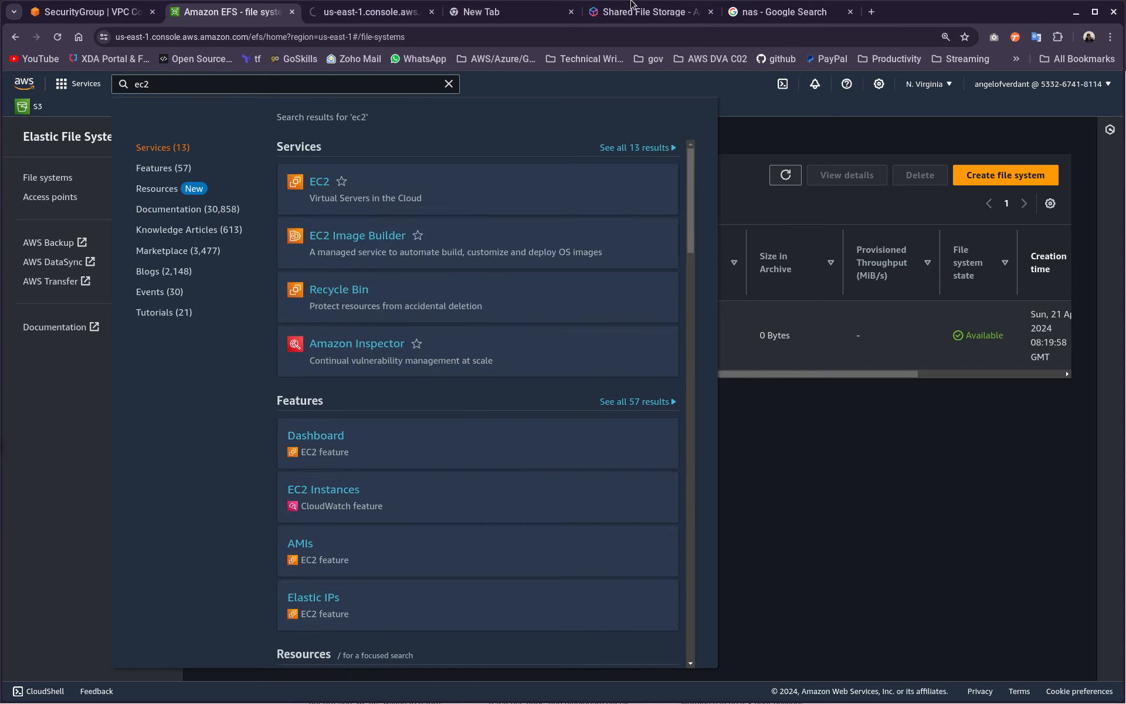
pyautogui.click(571, 11)
pyautogui.click(370, 12)
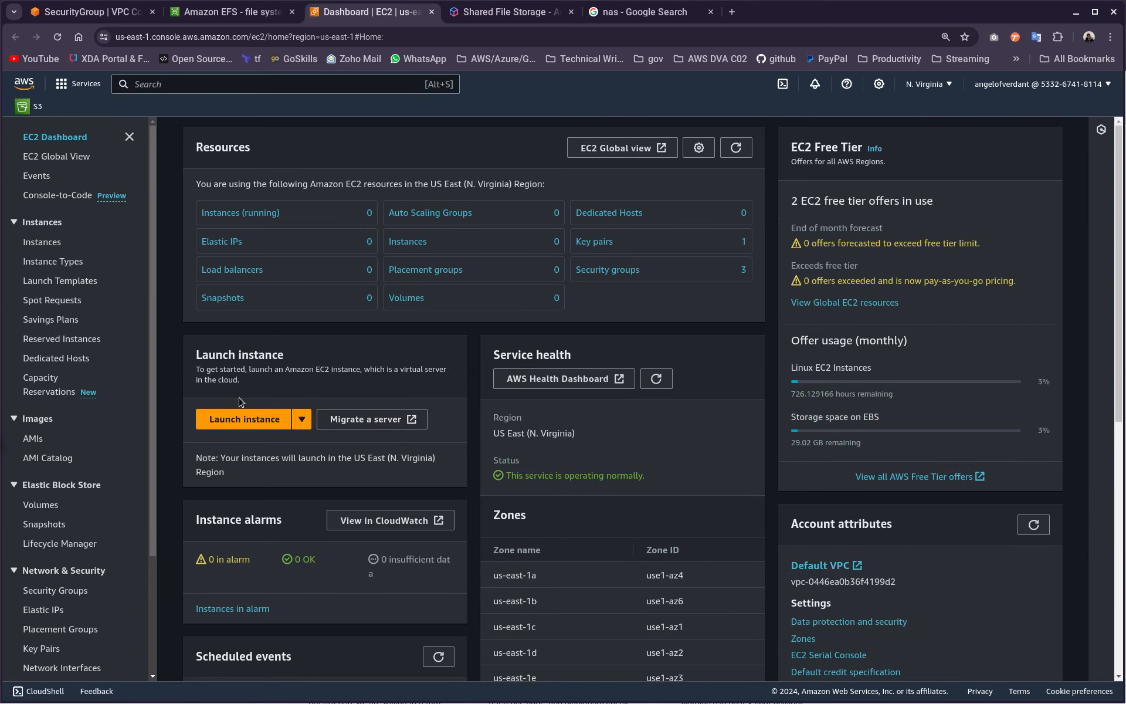
# Step: Start launching a new EC2 instance named EFS-Demo and choose Ubuntu as its machine image
pyautogui.click(244, 418)
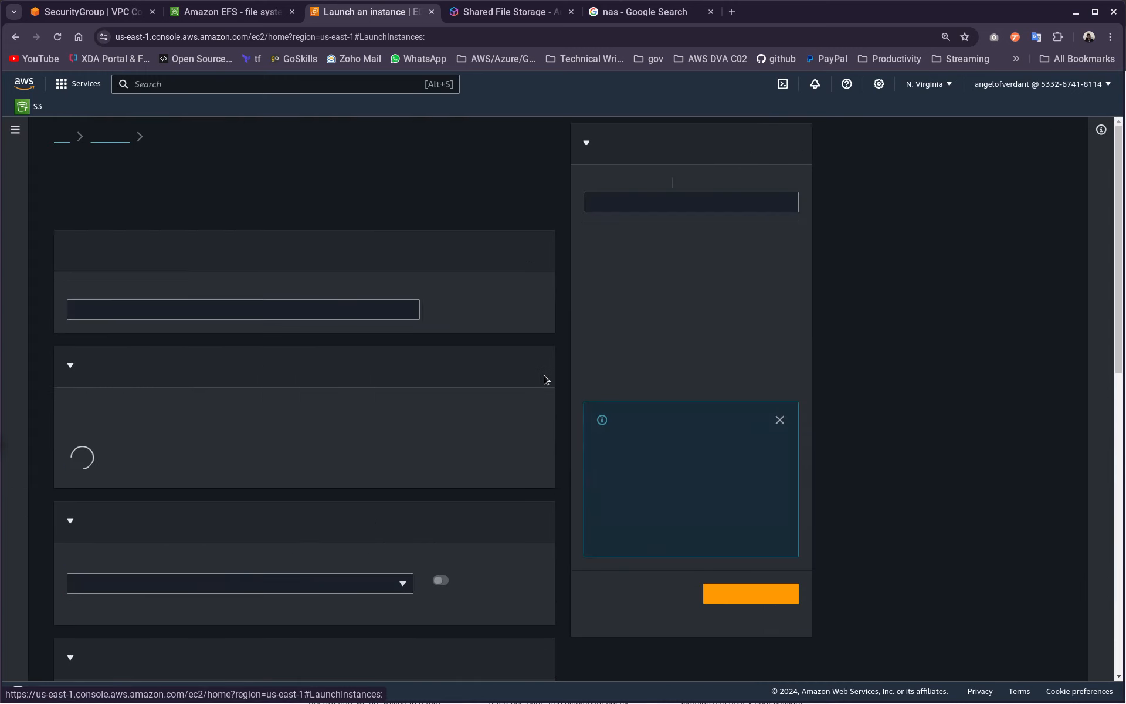
pyautogui.click(243, 315)
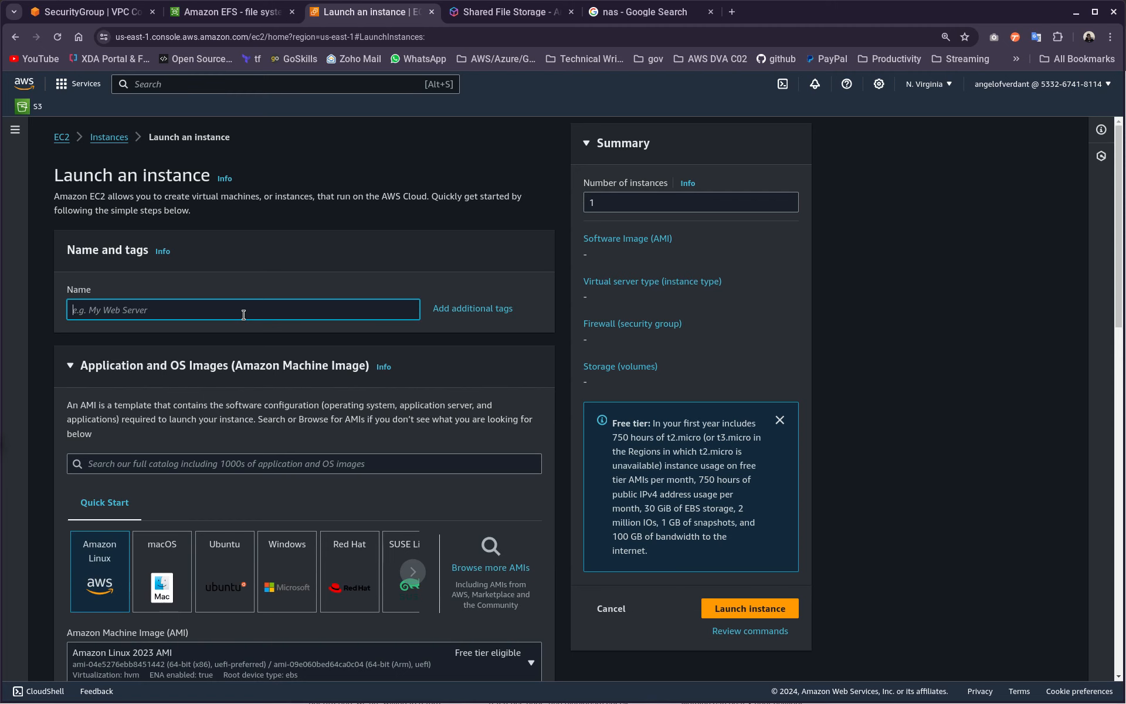
pyautogui.write('EFS-Demo')
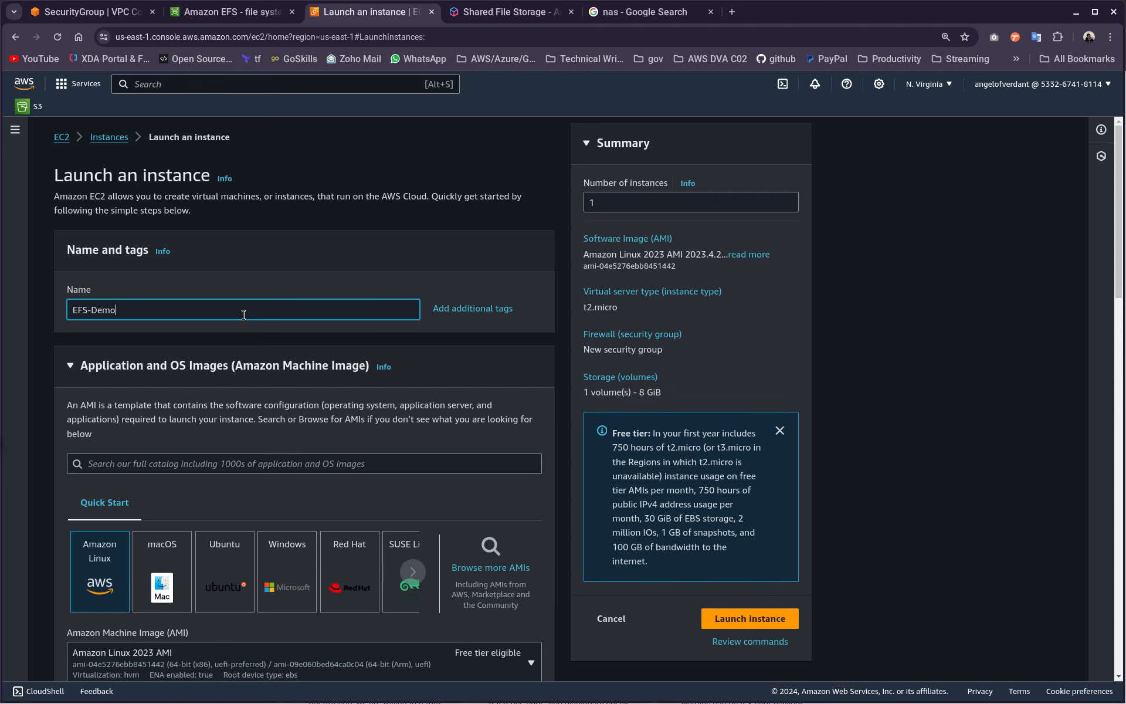
pyautogui.scroll(-1, 243, 315)
pyautogui.scroll(1, 243, 315)
pyautogui.scroll(-4, 244, 317)
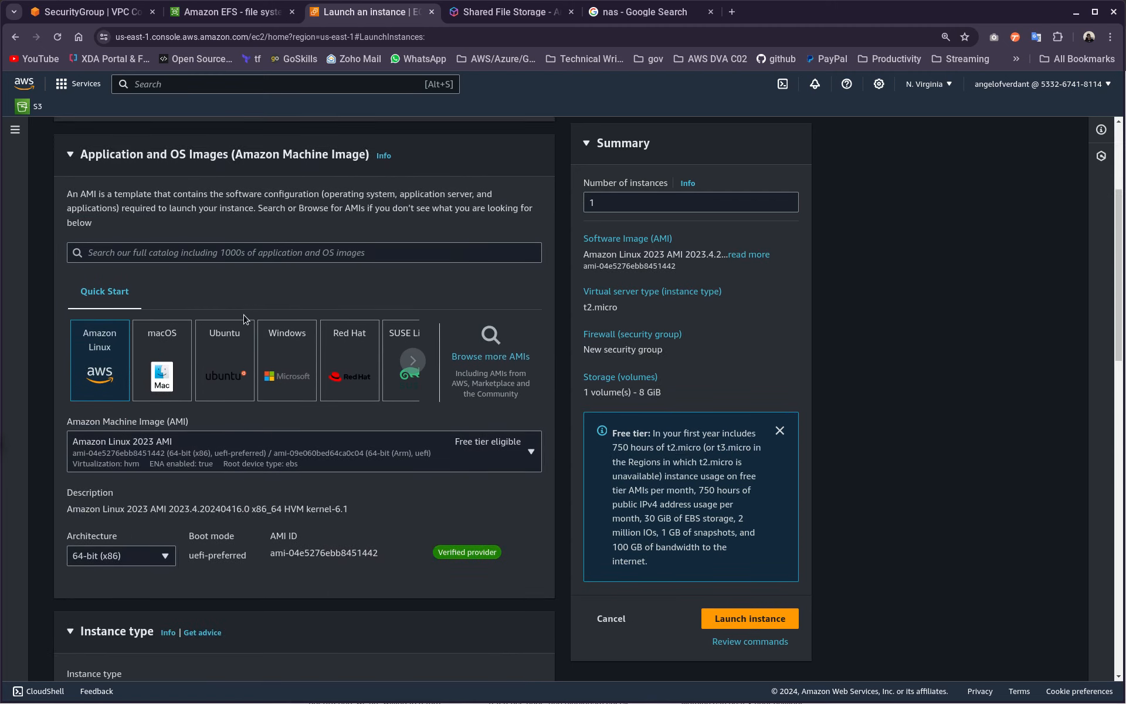
pyautogui.click(224, 355)
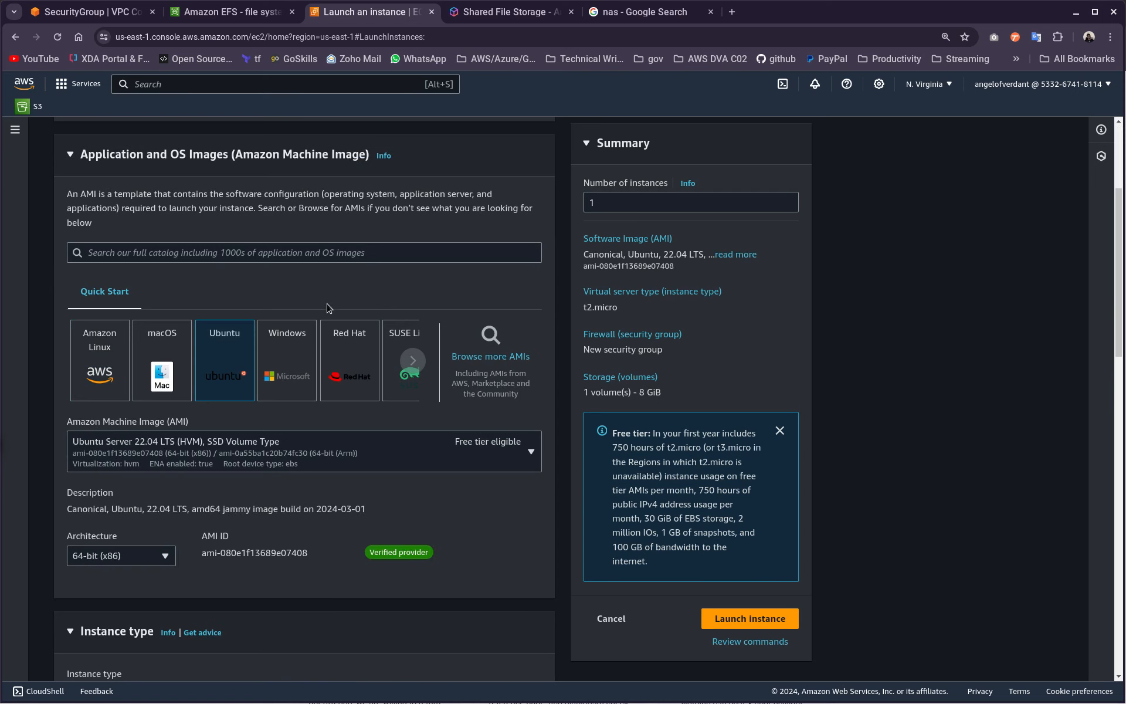
# Step: Keep the proposed instance type and select efsdemo as the login key pair
pyautogui.scroll(-2, 346, 304)
pyautogui.scroll(-1, 343, 308)
pyautogui.scroll(-5, 264, 347)
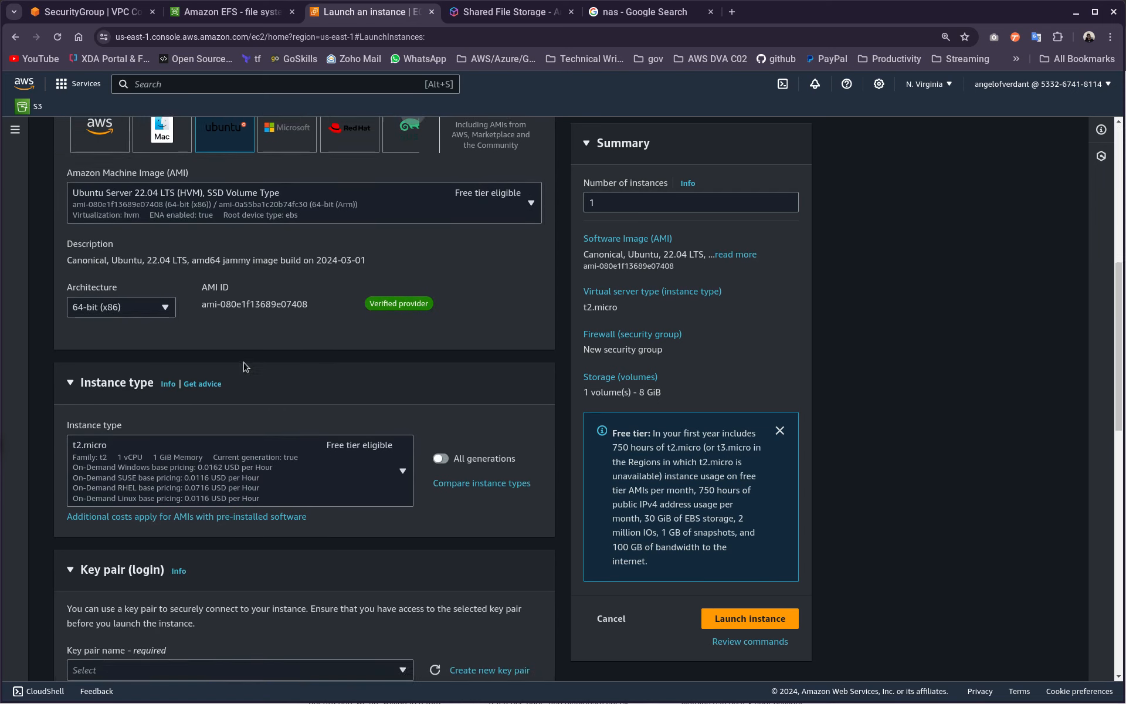
pyautogui.scroll(-2, 245, 366)
pyautogui.click(158, 356)
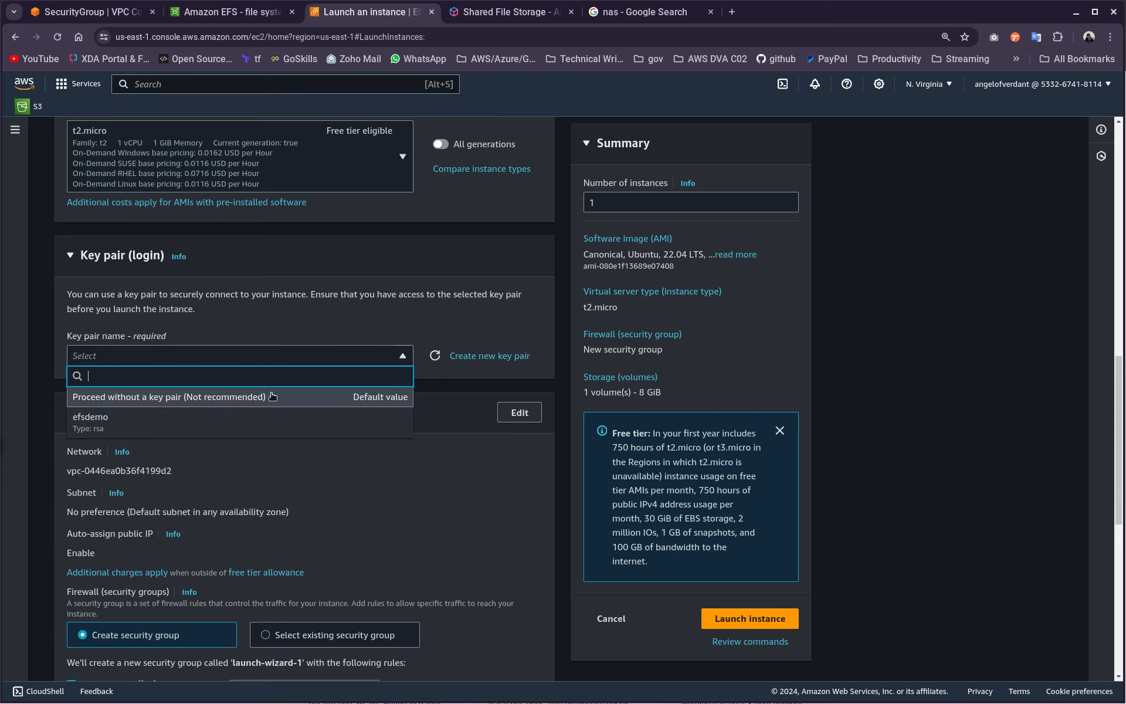
pyautogui.click(170, 419)
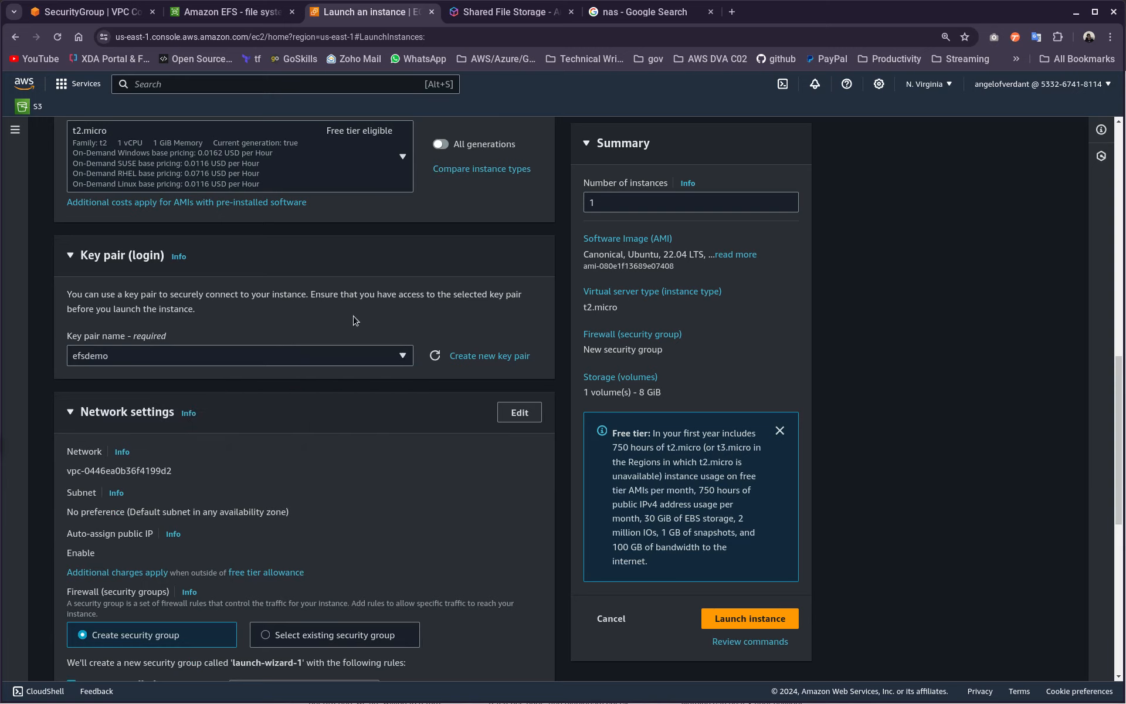
# Step: Open a terminal, list the contents of the keys directory to check for the key file, and close the terminal
pyautogui.hotkey('ctrl', 'alt', 't')
pyautogui.write('c')
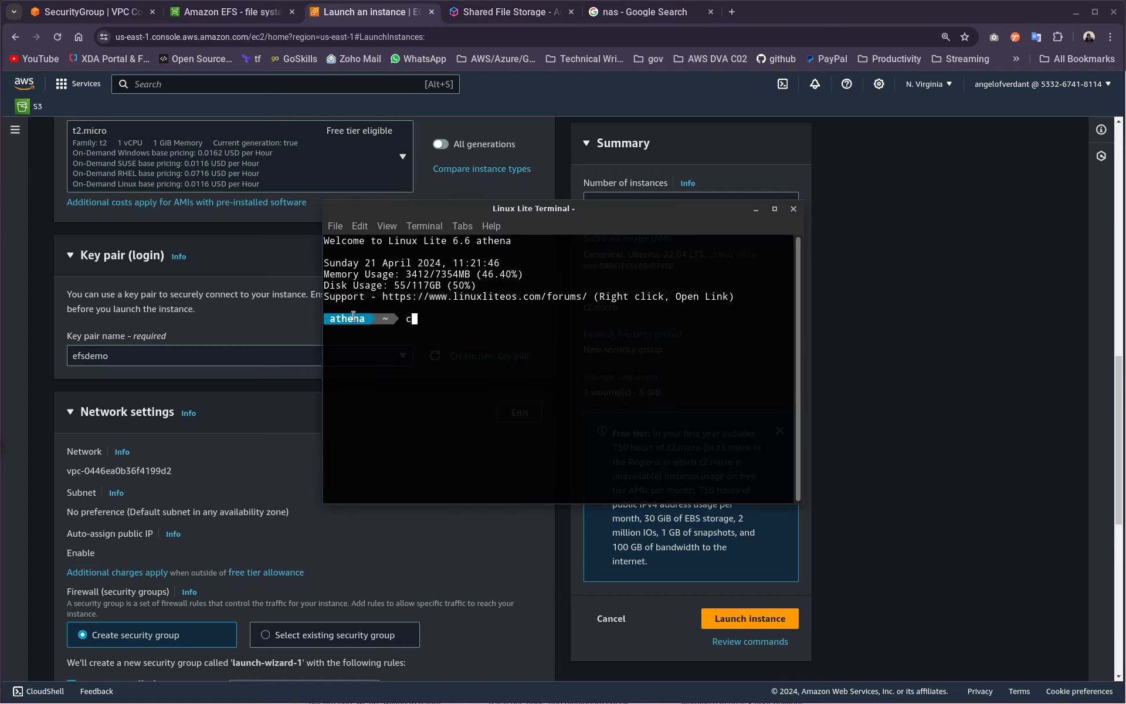
pyautogui.write('d keys/')
pyautogui.press('Return')
pyautogui.write('ls')
pyautogui.press('Return')
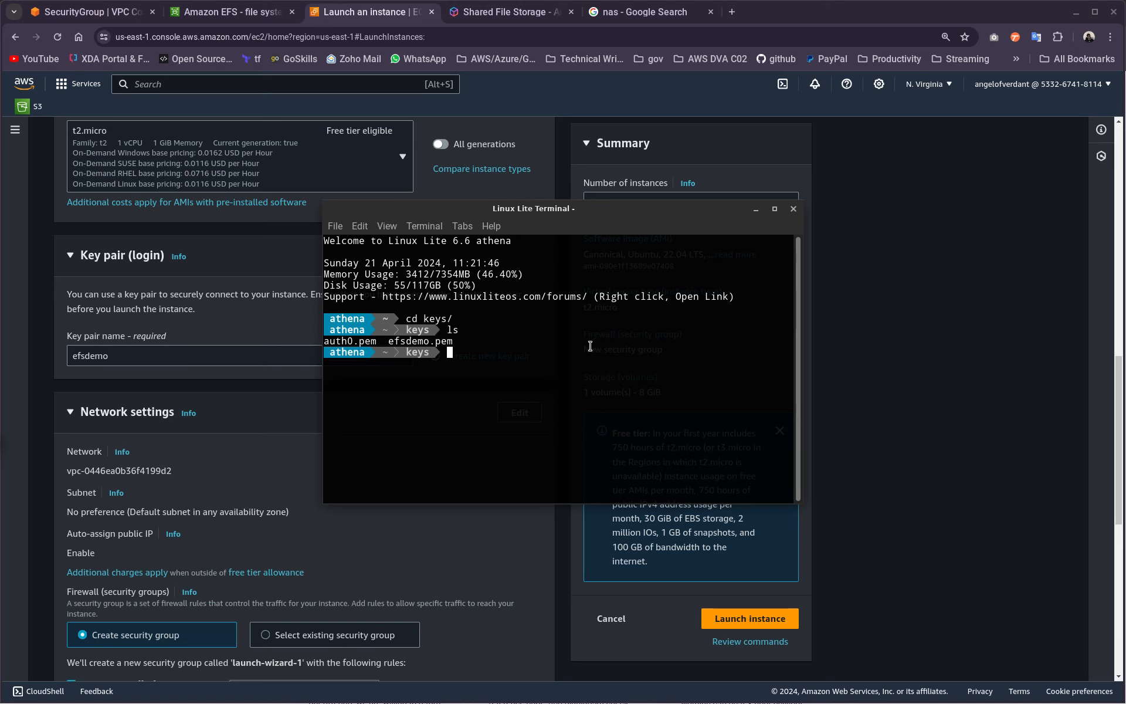
pyautogui.hotkey('ctrl', 'l')
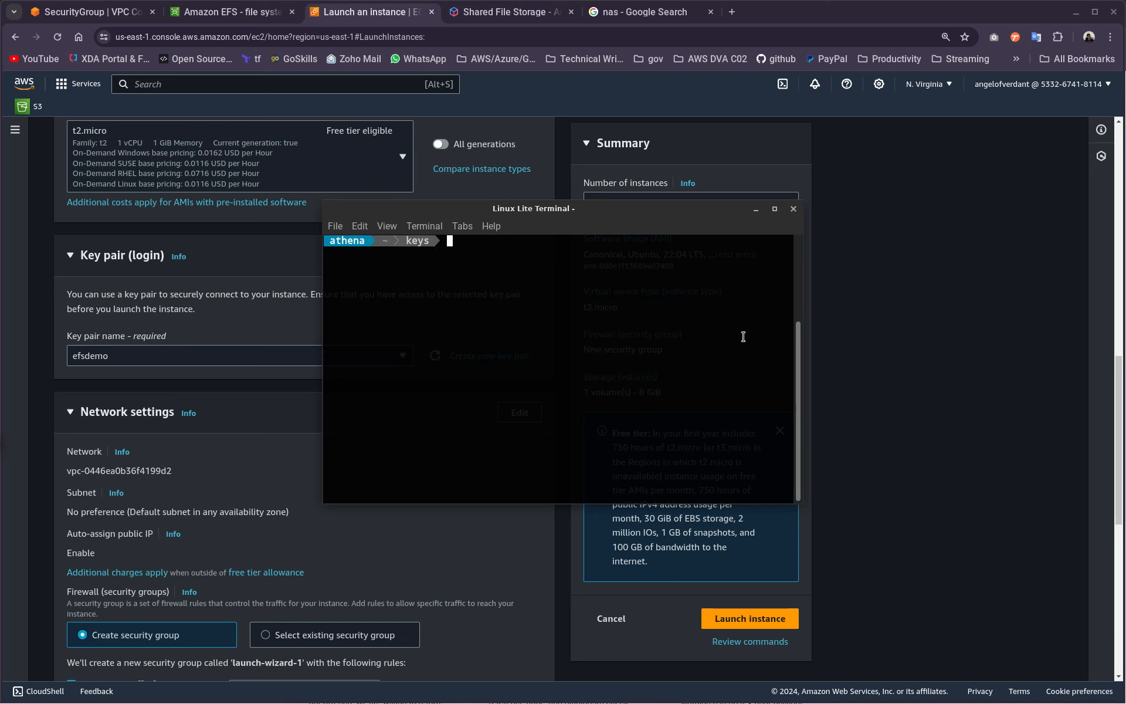
pyautogui.click(793, 210)
# Step: Edit the instance's network settings to use EFS-Demo-vpc and enable auto-assigned public IP
pyautogui.scroll(-2, 267, 358)
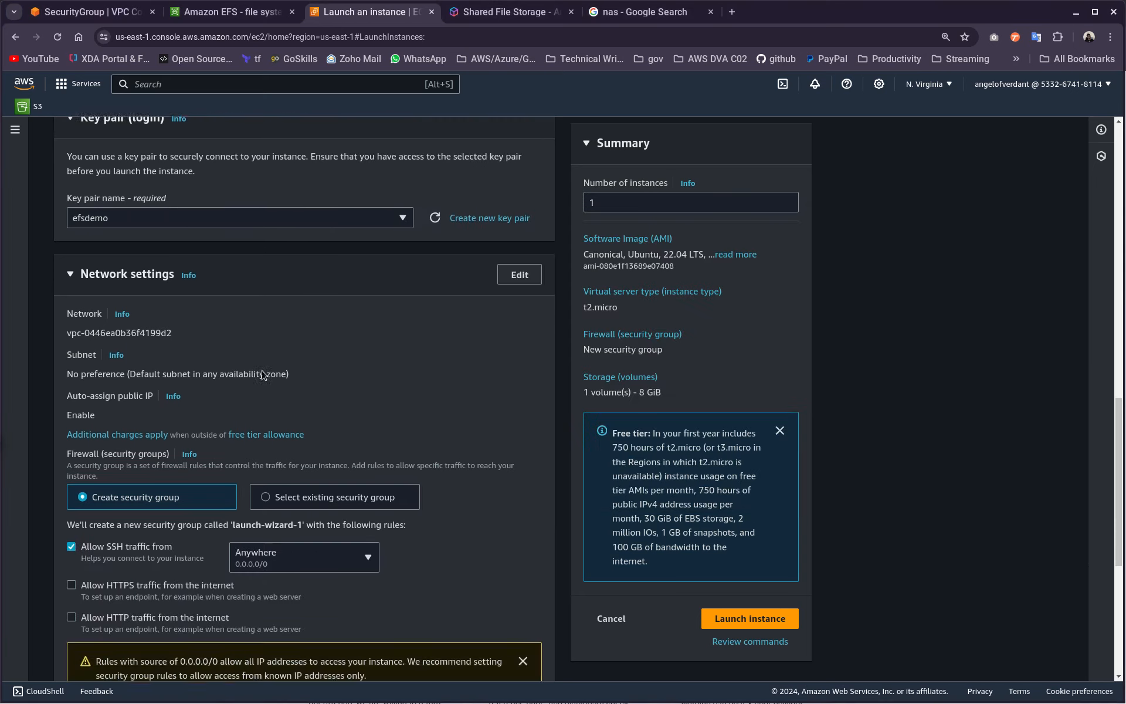
pyautogui.click(514, 278)
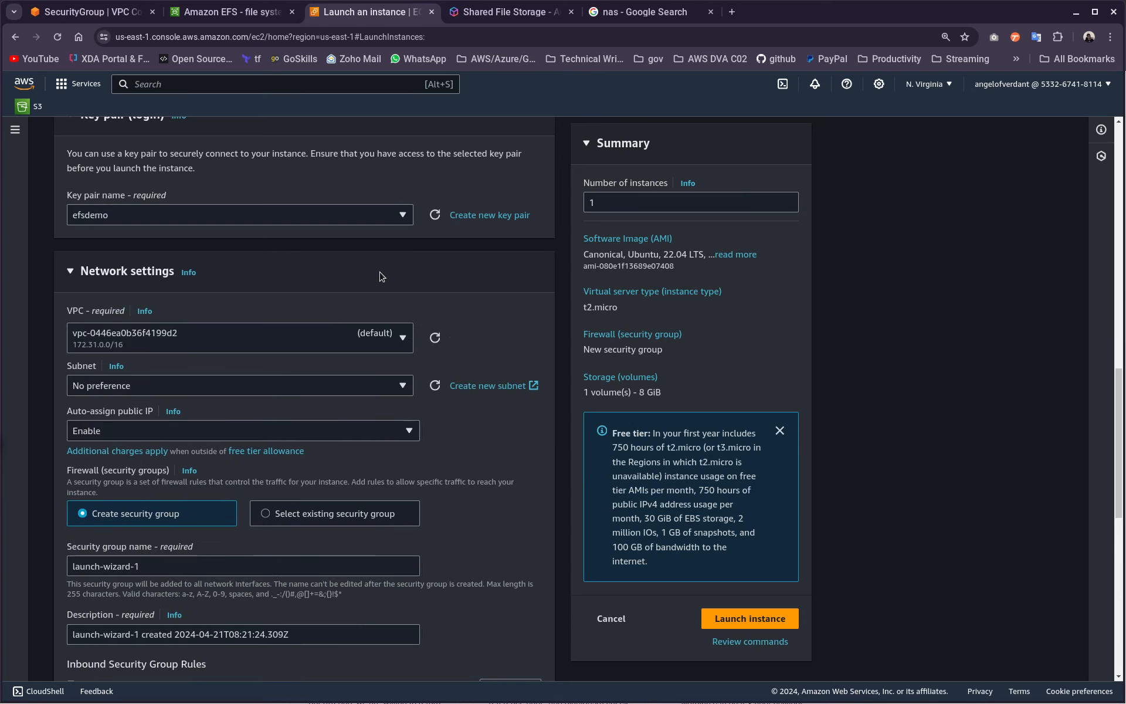
pyautogui.click(263, 356)
pyautogui.click(189, 413)
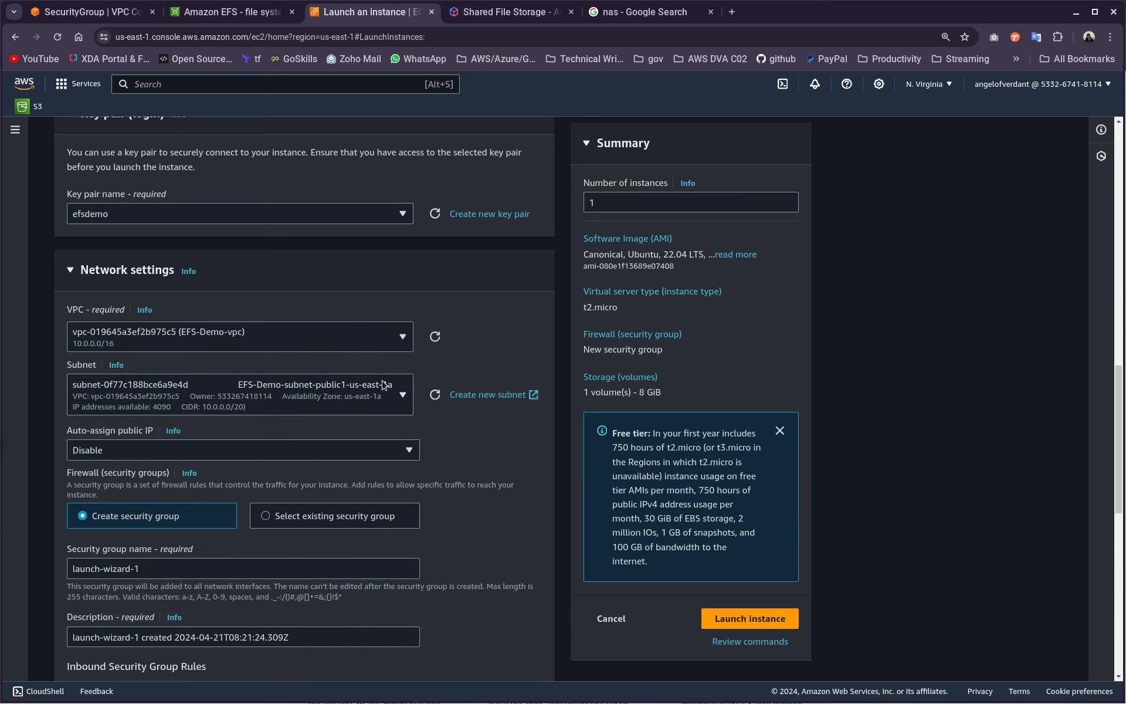
pyautogui.scroll(-1, 383, 385)
pyautogui.click(274, 382)
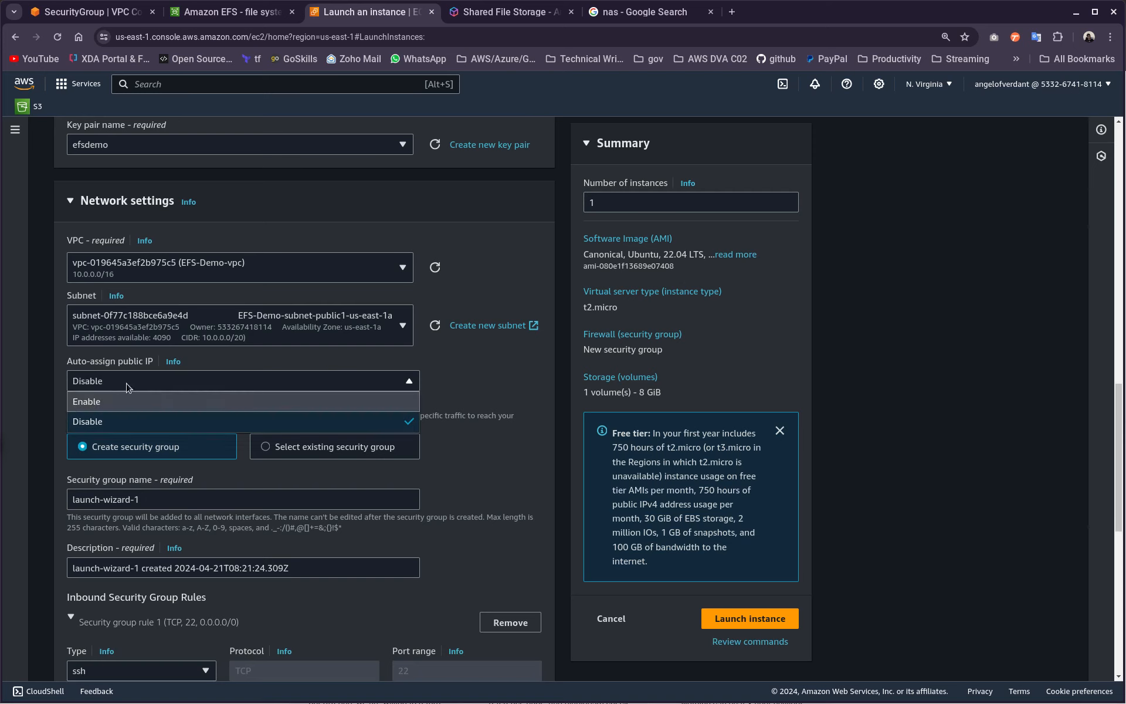
pyautogui.click(102, 403)
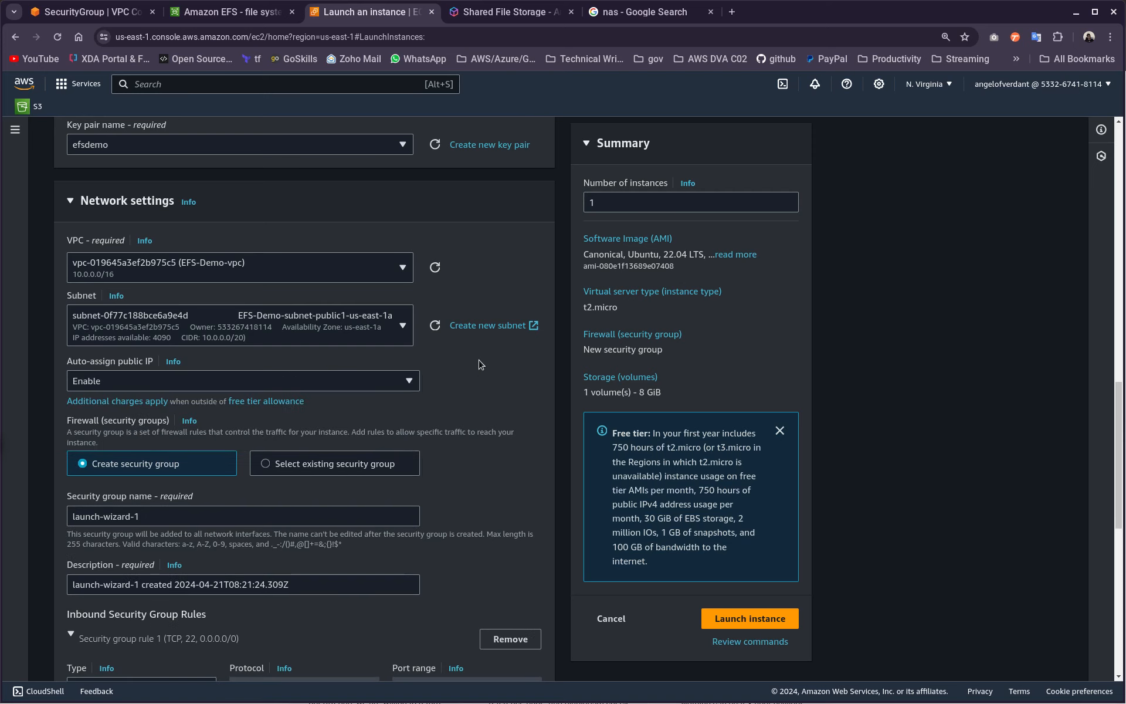
# Step: Assign the existing security group EFS-DemoSG to the instance instead of creating a new one
pyautogui.scroll(-3, 352, 364)
pyautogui.click(327, 254)
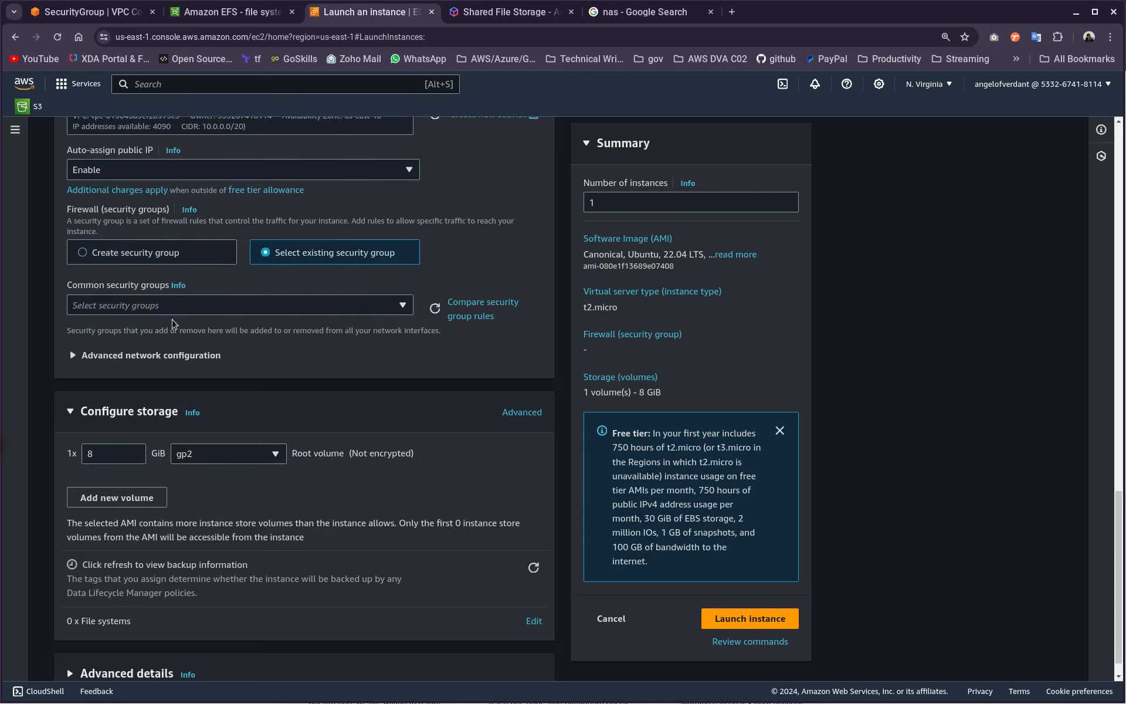
pyautogui.click(171, 306)
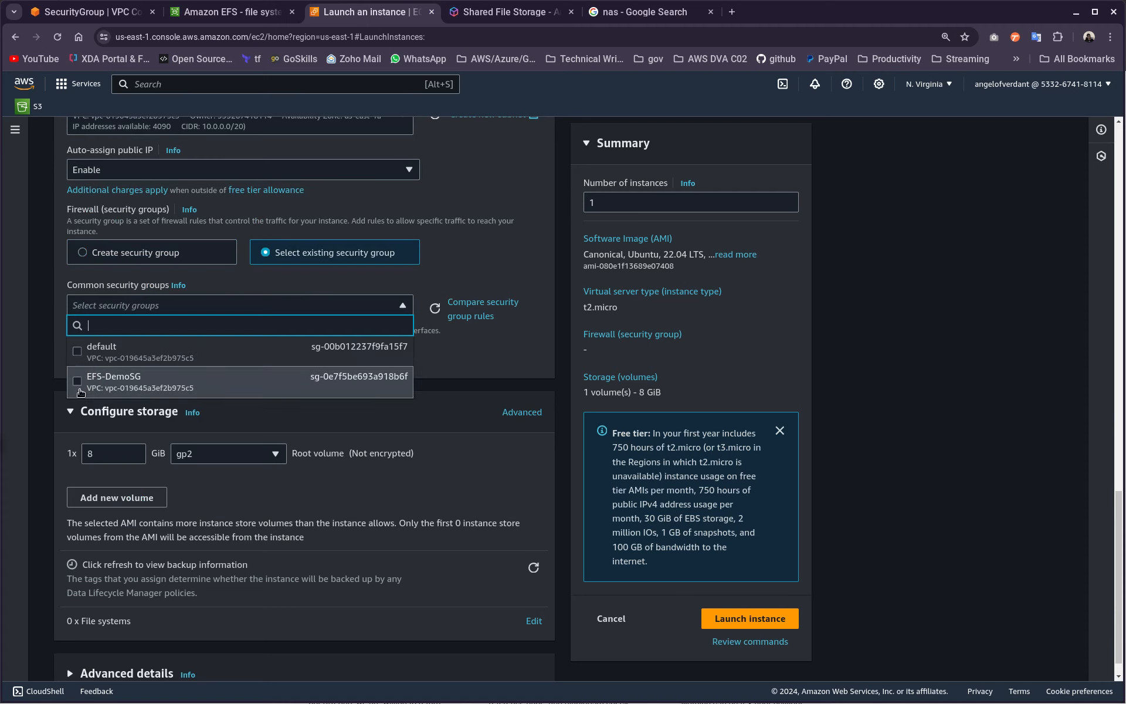
pyautogui.click(81, 382)
# Step: Change the root volume type to General purpose SSD (gp3) and review the launch settings
pyautogui.scroll(-1, 377, 399)
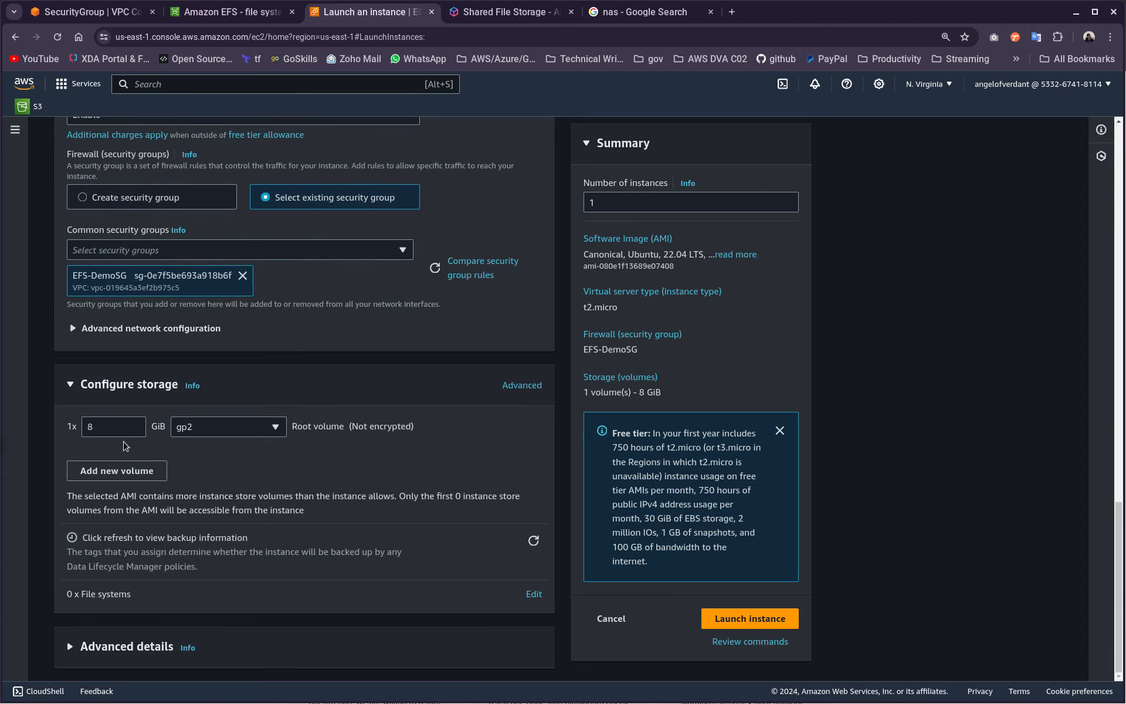
pyautogui.click(213, 428)
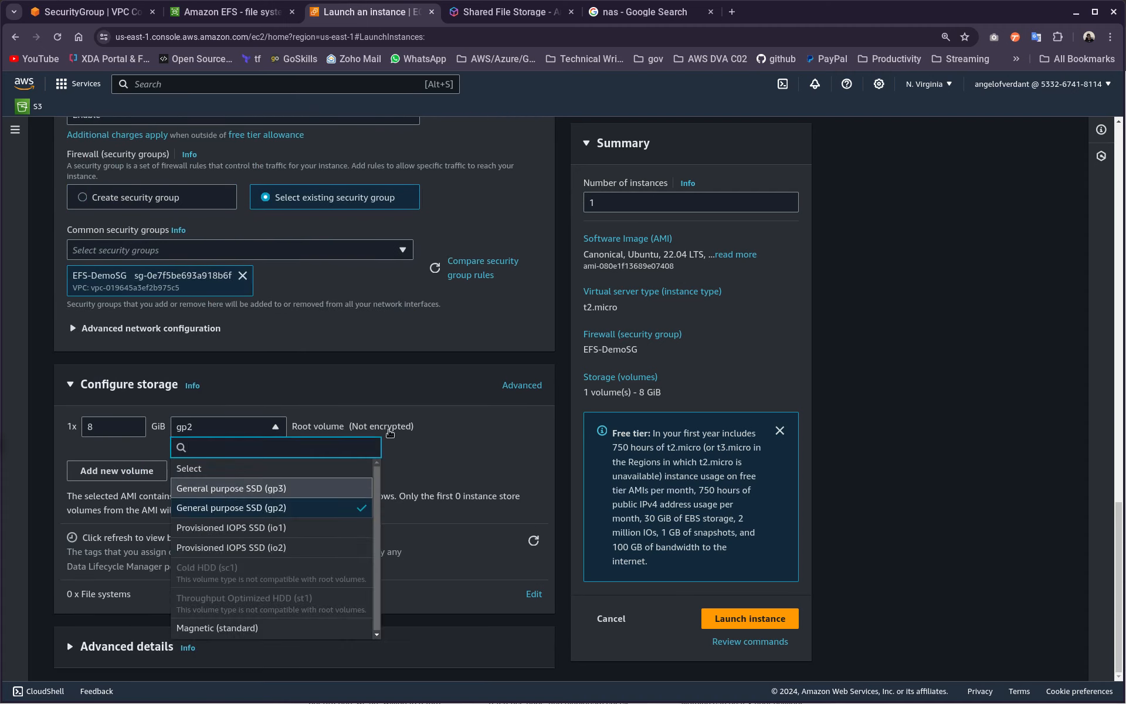
pyautogui.click(251, 497)
pyautogui.scroll(6, 308, 389)
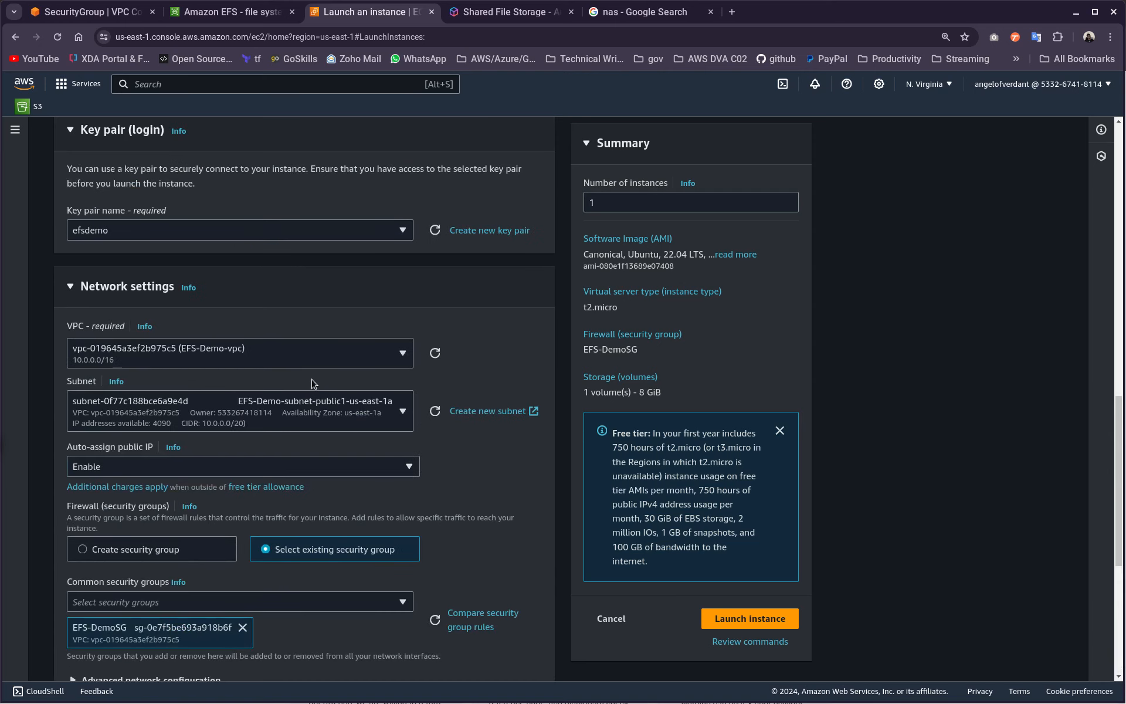
pyautogui.scroll(-6, 326, 381)
# Step: Set the number of instances to 2 and launch them
pyautogui.click(609, 199)
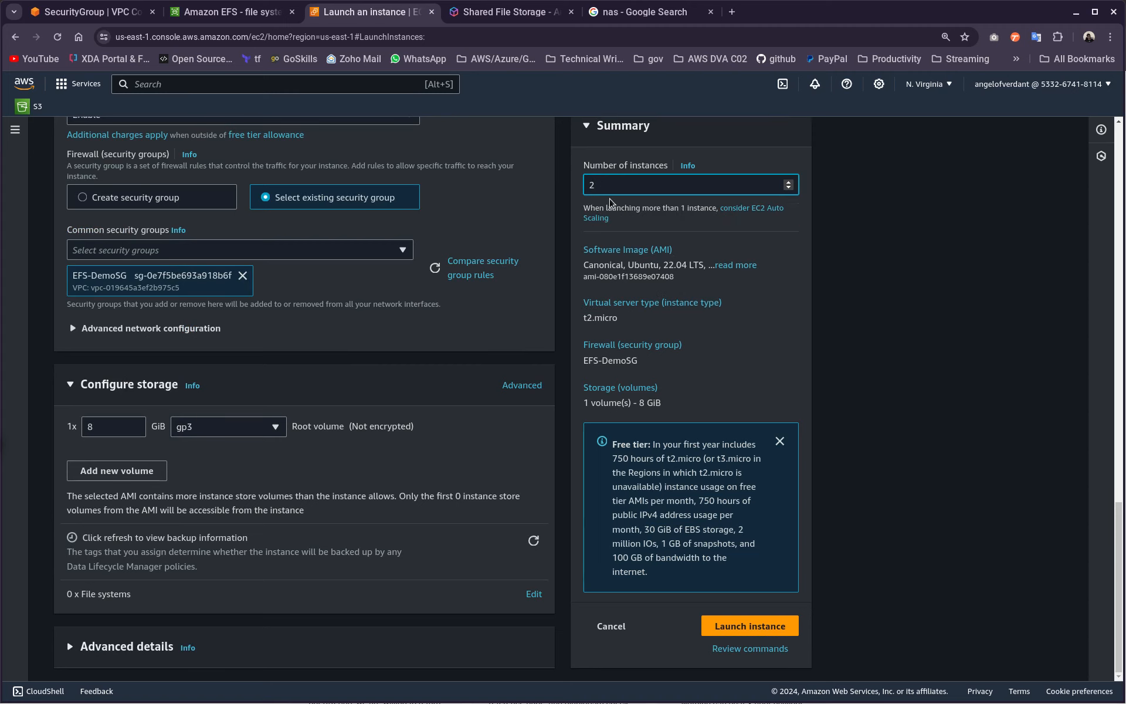
pyautogui.click(870, 245)
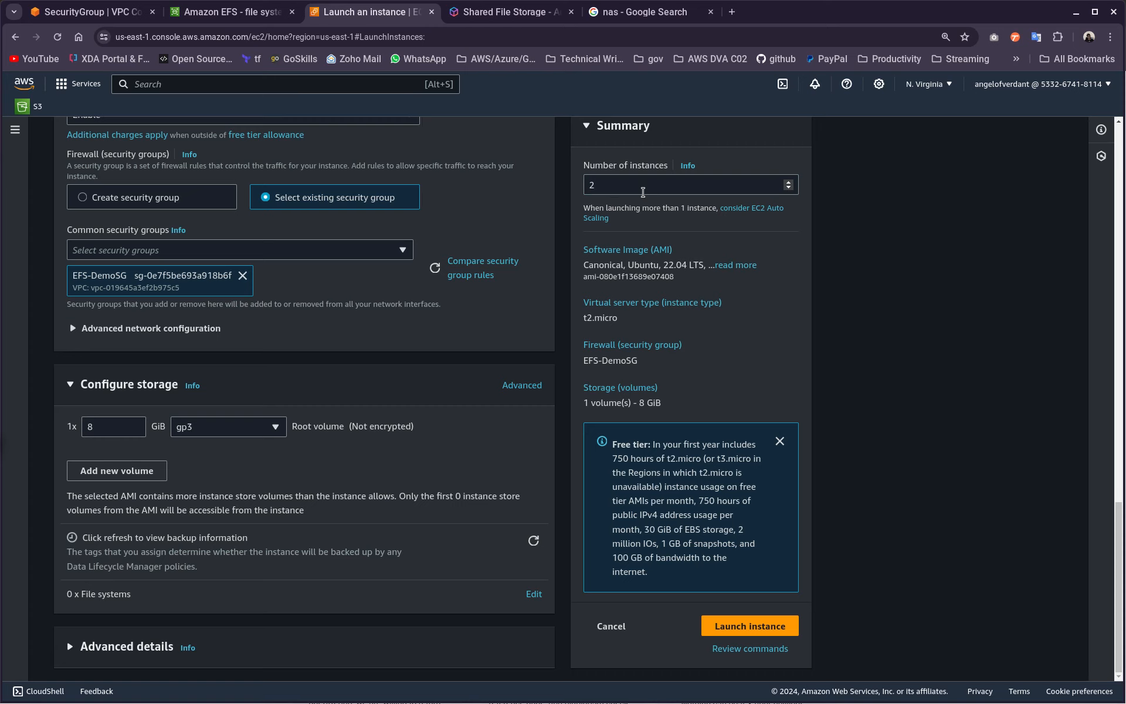
pyautogui.click(643, 192)
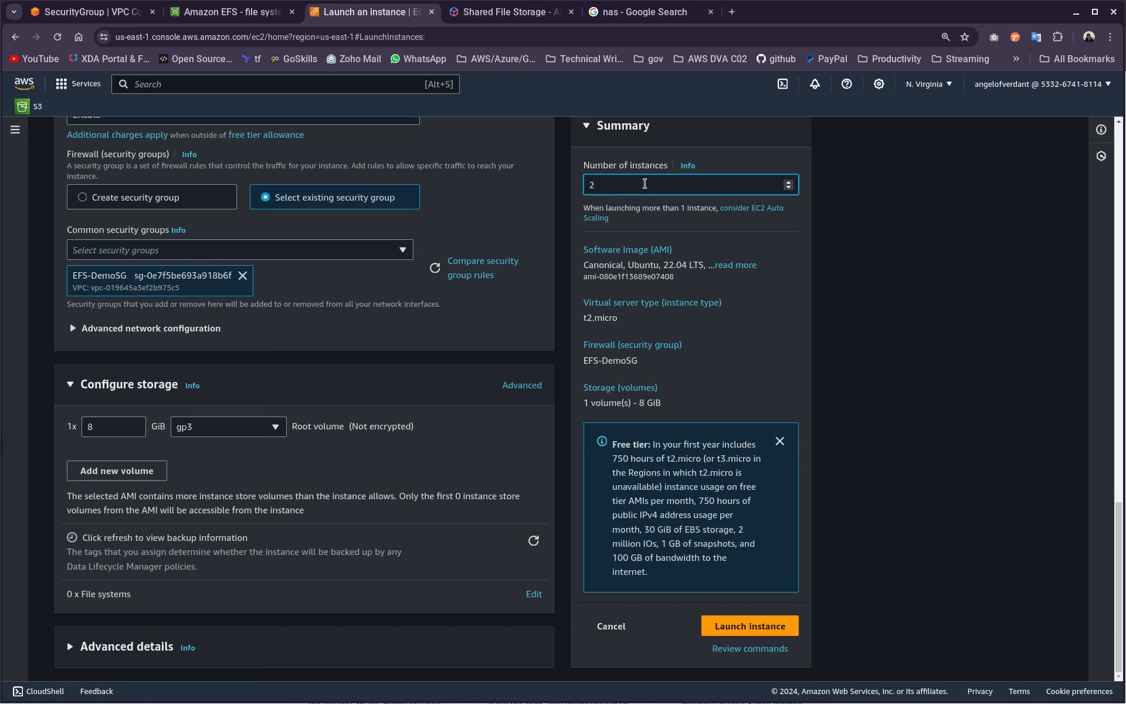
pyautogui.click(773, 630)
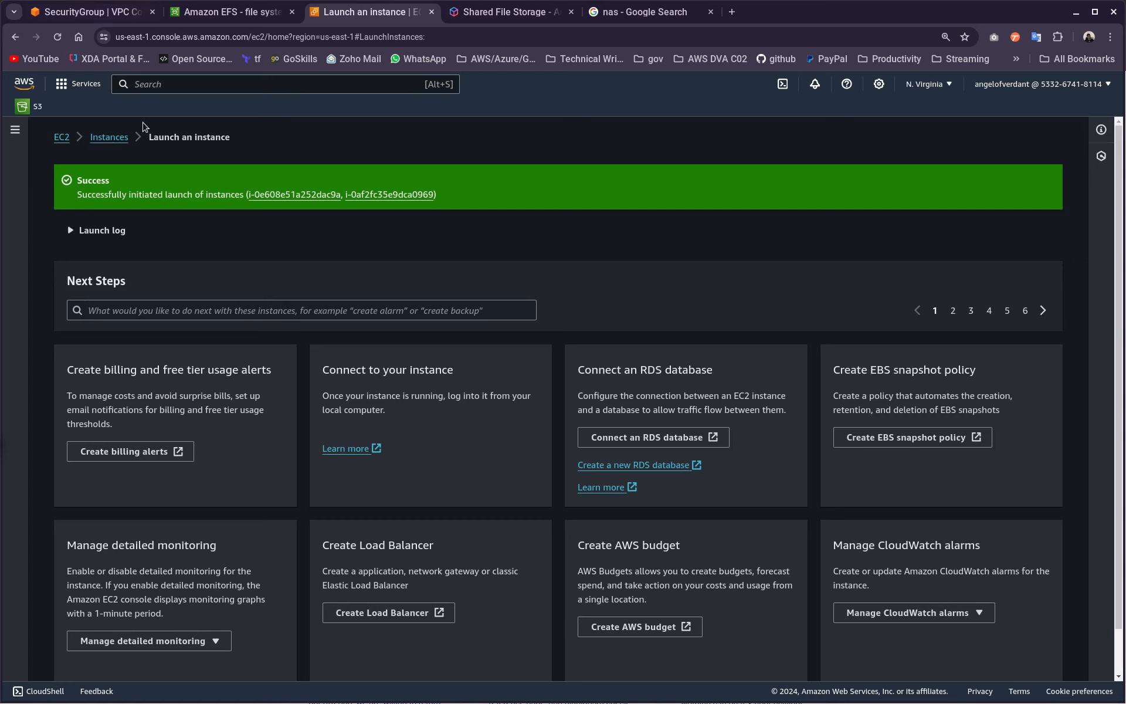
# Step: Go to the EC2 instances list and select the first EFS-Demo instance to show its details
pyautogui.click(110, 137)
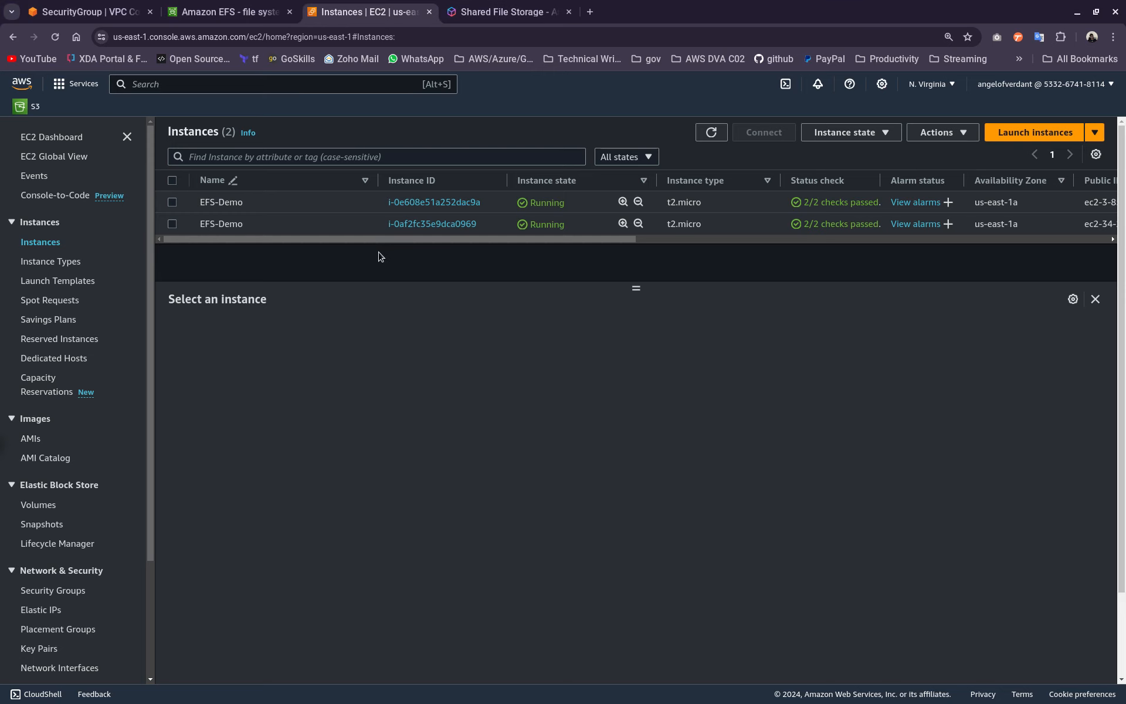
pyautogui.click(352, 202)
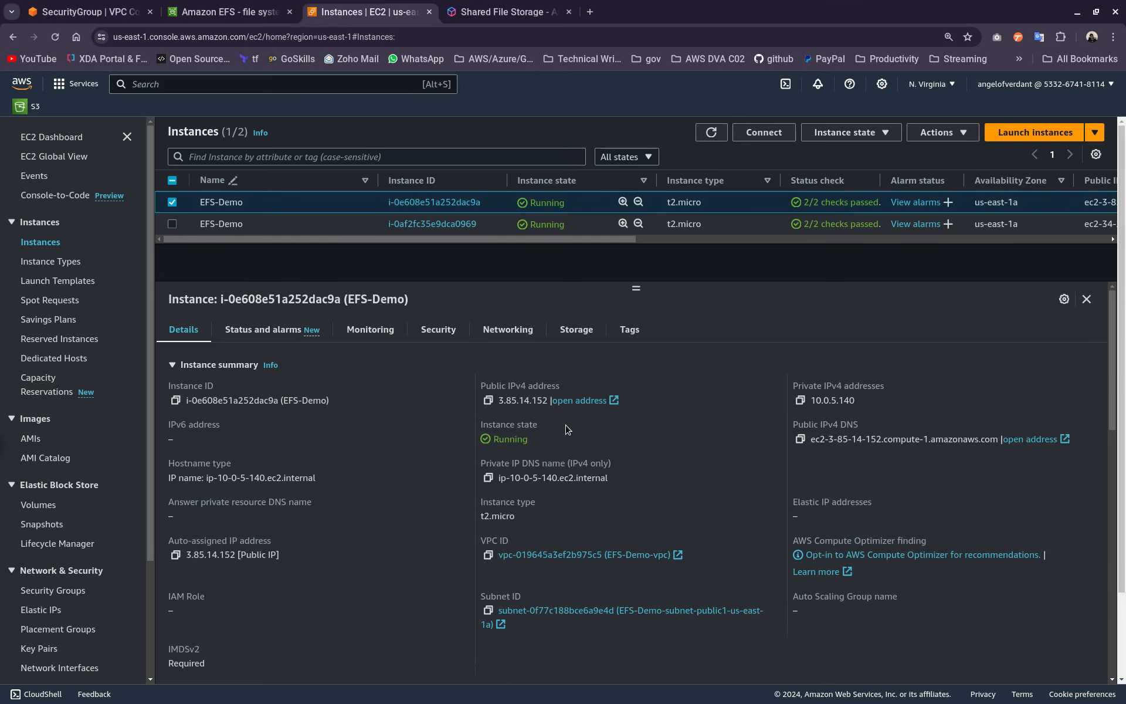
# Step: Open a new terminal window and enlarge its text by two zoom levels
pyautogui.hotkey('ctrl', 'alt', 't')
pyautogui.hotkey('ctrl', '+')
pyautogui.hotkey('ctrl', '+')
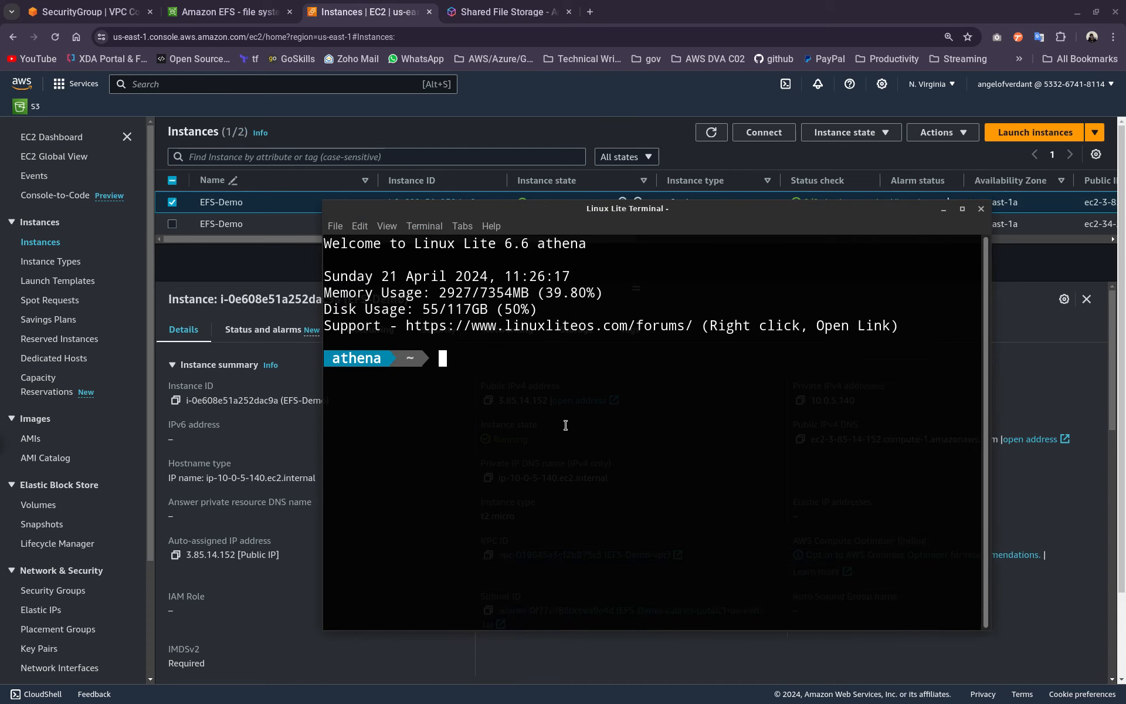
# Step: Clear the terminal, change into the keys directory and list its files
pyautogui.hotkey('ctrl', 'l')
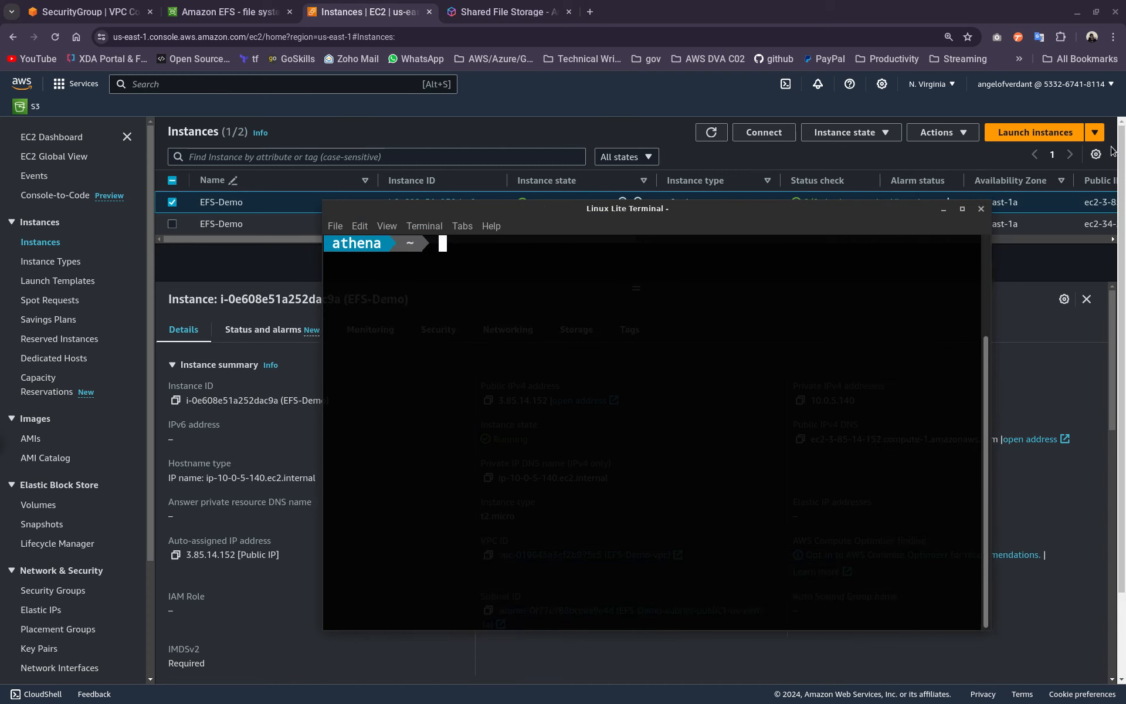
pyautogui.moveTo(552, 215); pyautogui.dragTo(532, 209)
pyautogui.write('cd ')
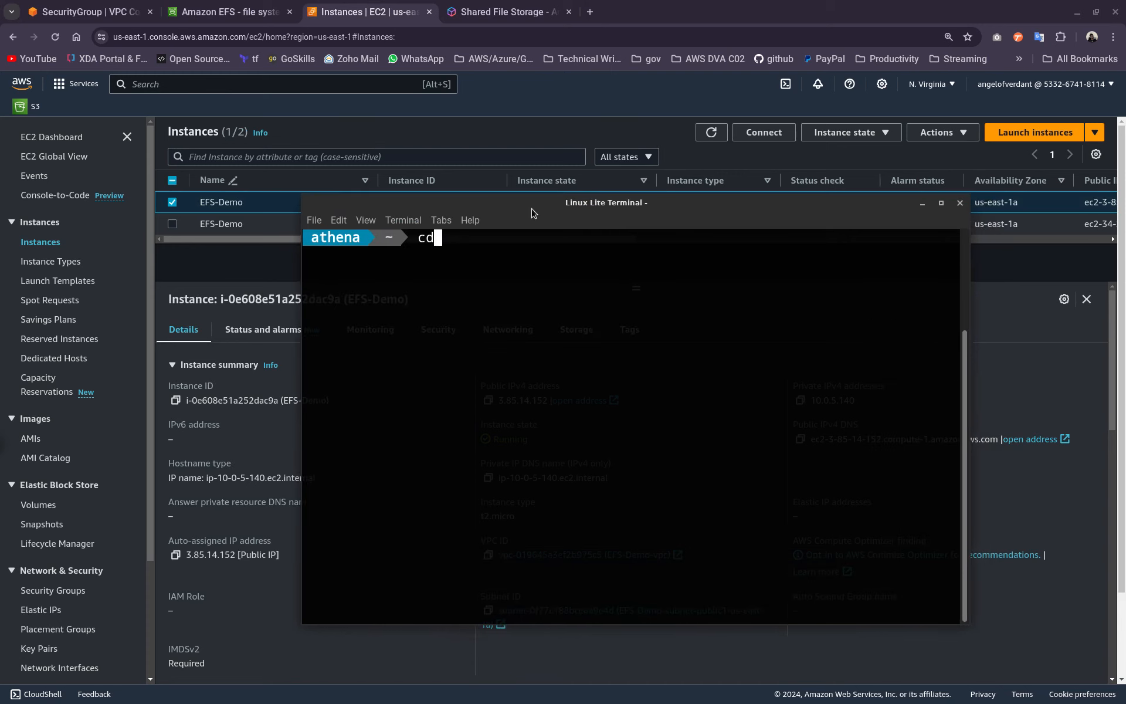
pyautogui.write('ke')
pyautogui.press('Tab')
pyautogui.press('Return')
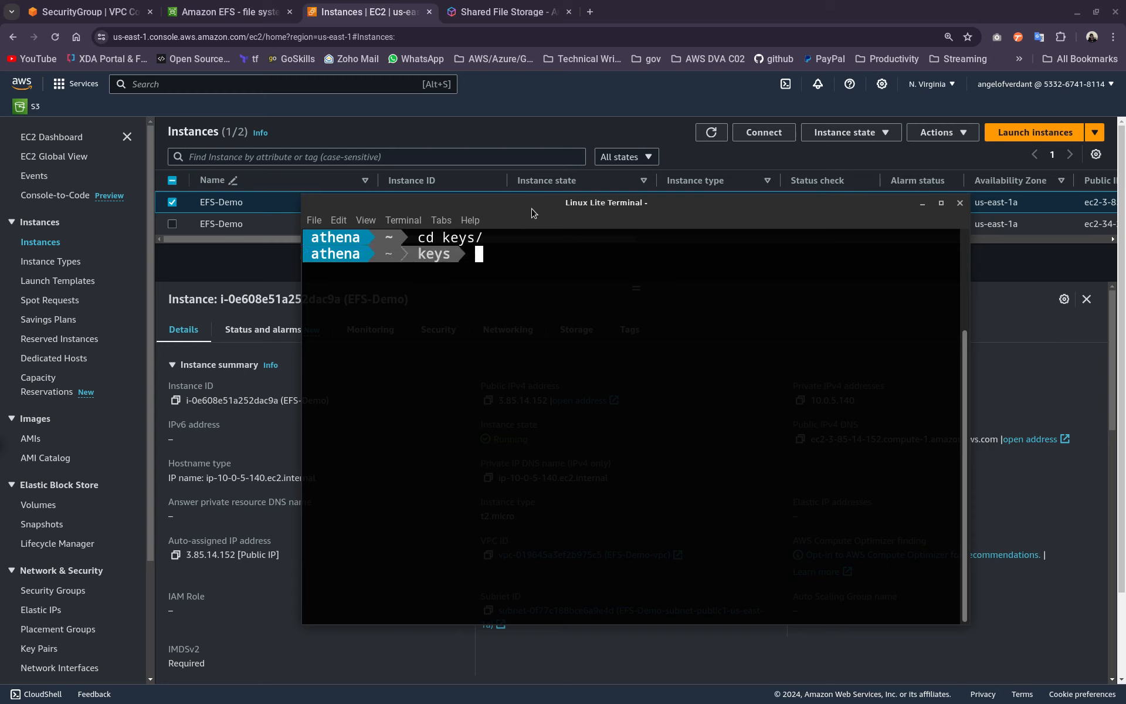
pyautogui.hotkey('ctrl', 'l')
pyautogui.write('ls')
pyautogui.press('Return')
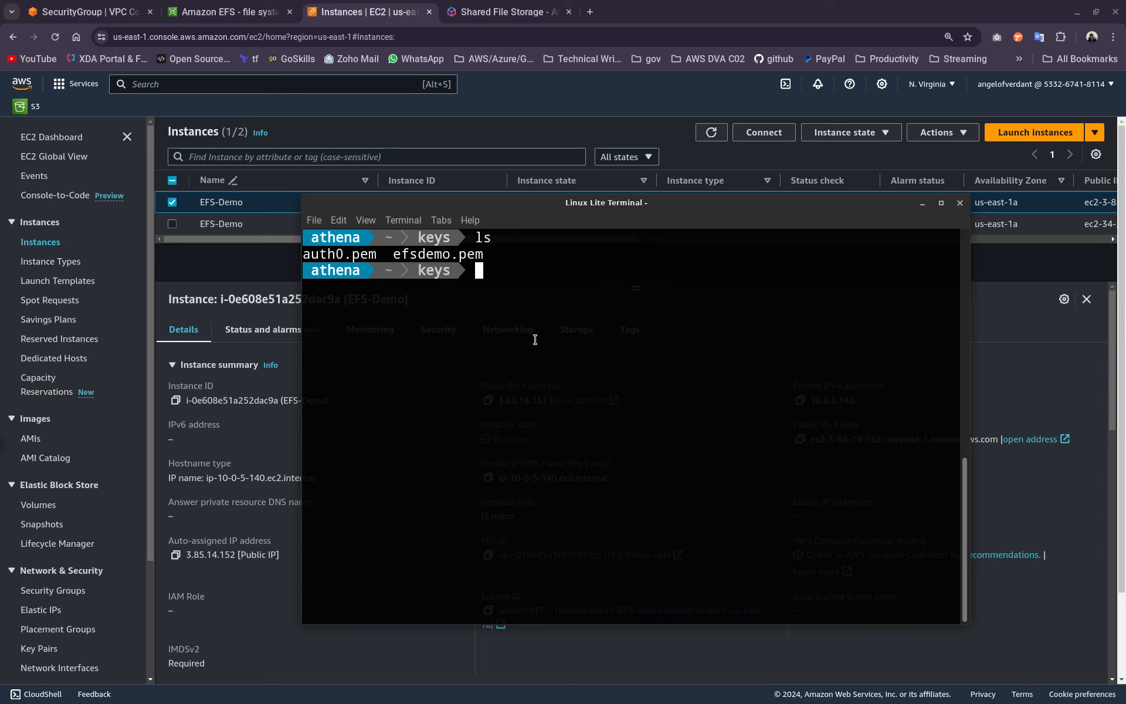
pyautogui.write('ssh -i e')
pyautogui.press('Tab')
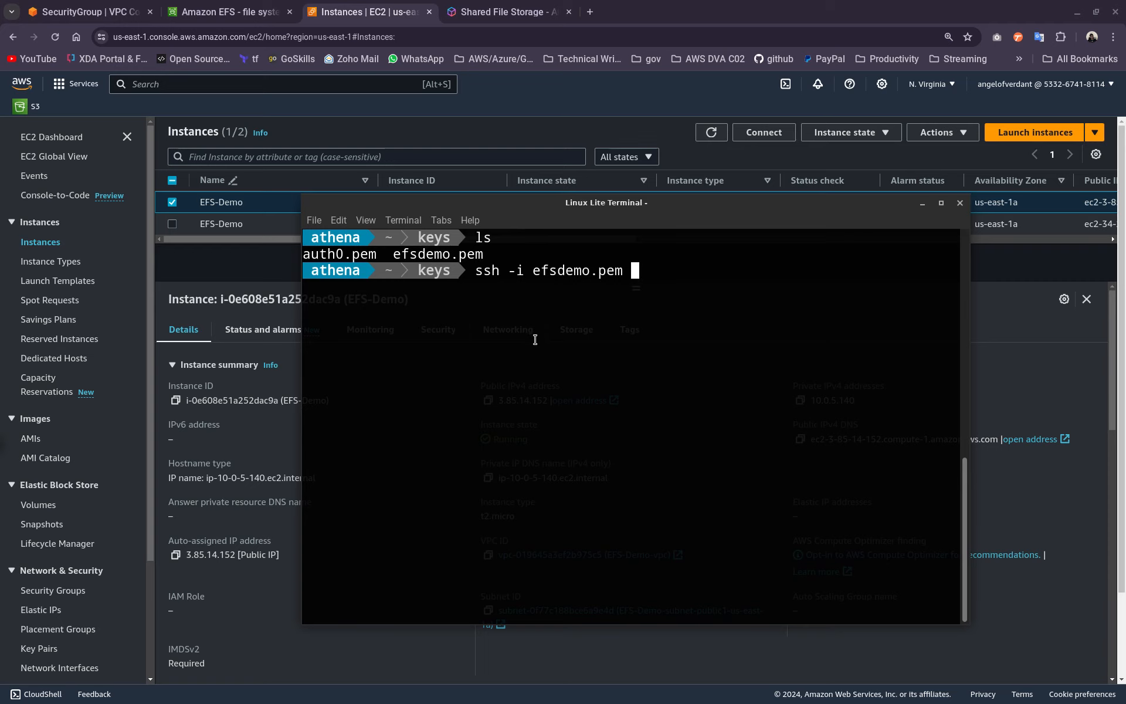
pyautogui.write('ubuntu@')
pyautogui.click(251, 392)
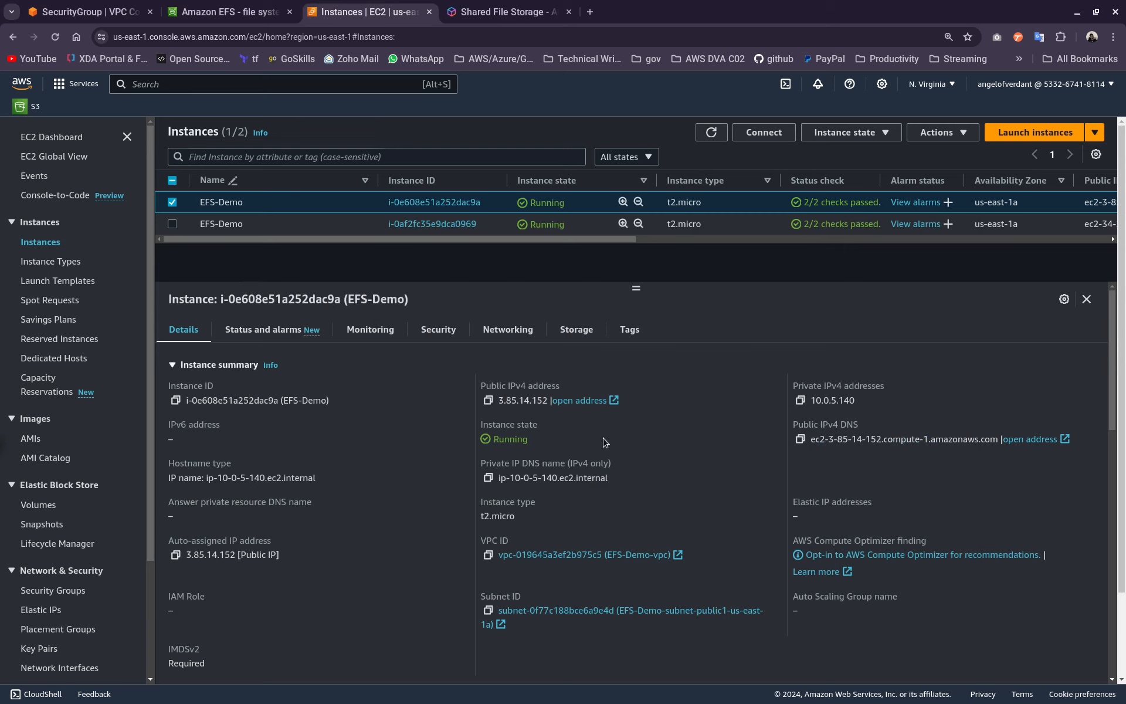
pyautogui.click(495, 403)
pyautogui.hotkey('alt', 'Tab')
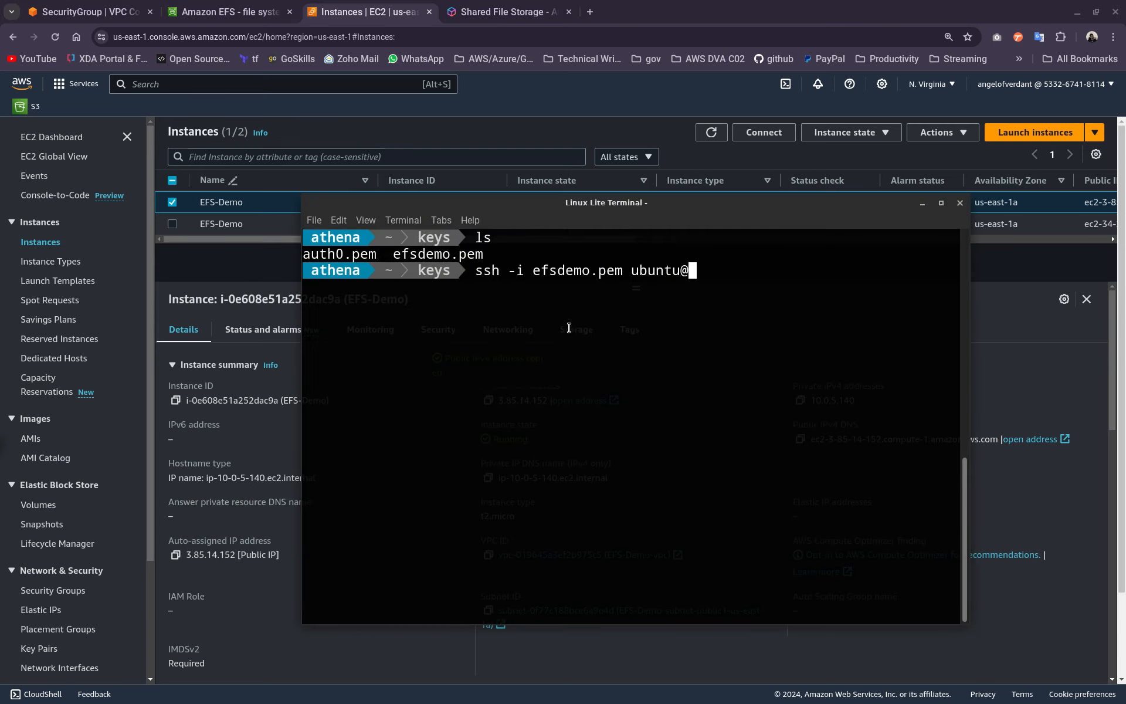
pyautogui.rightClick(701, 312)
pyautogui.click(733, 394)
pyautogui.press('Return')
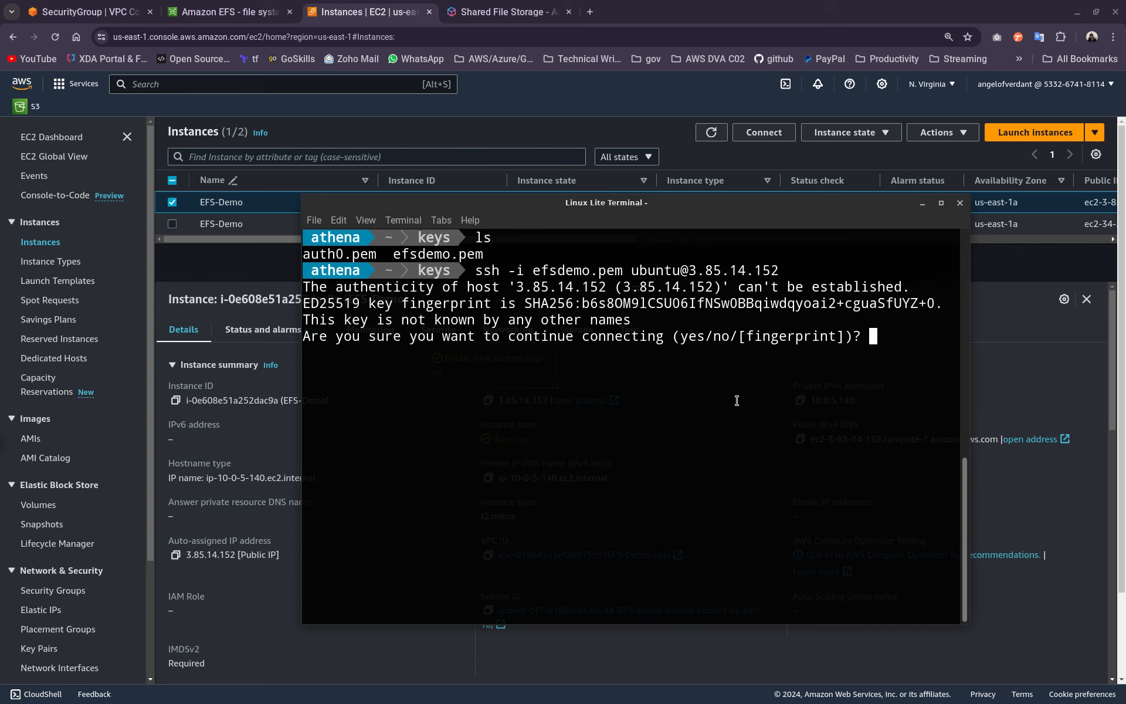
pyautogui.write('yes')
pyautogui.press('Return')
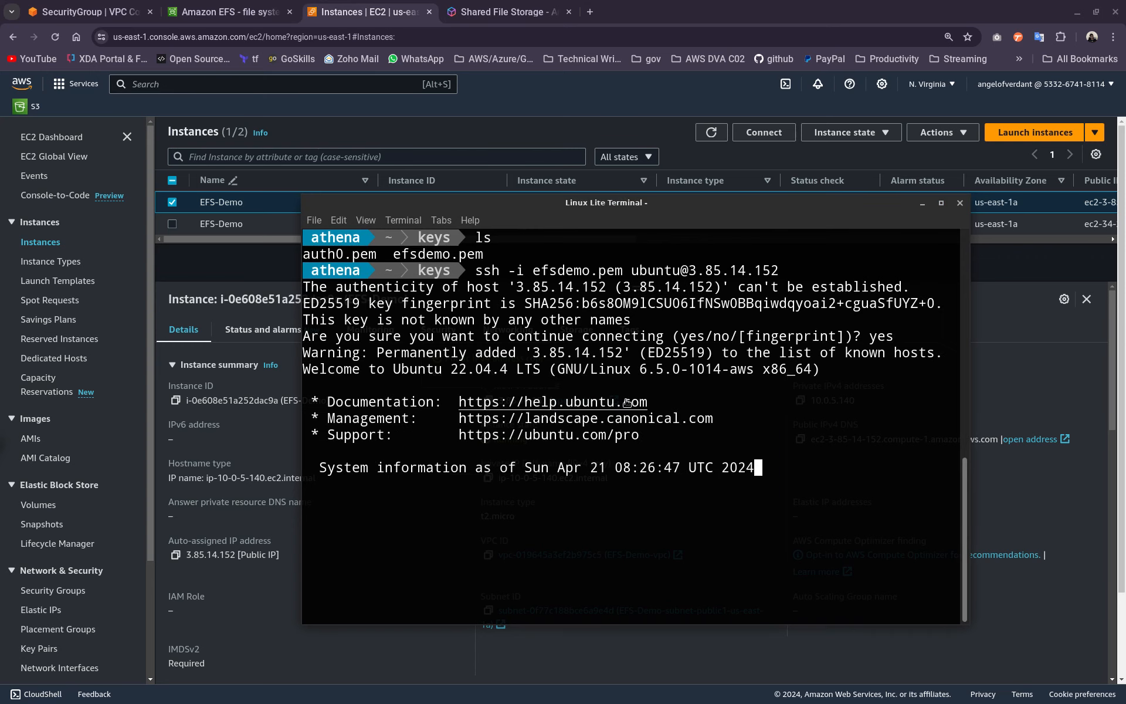
pyautogui.hotkey('ctrl', 'l')
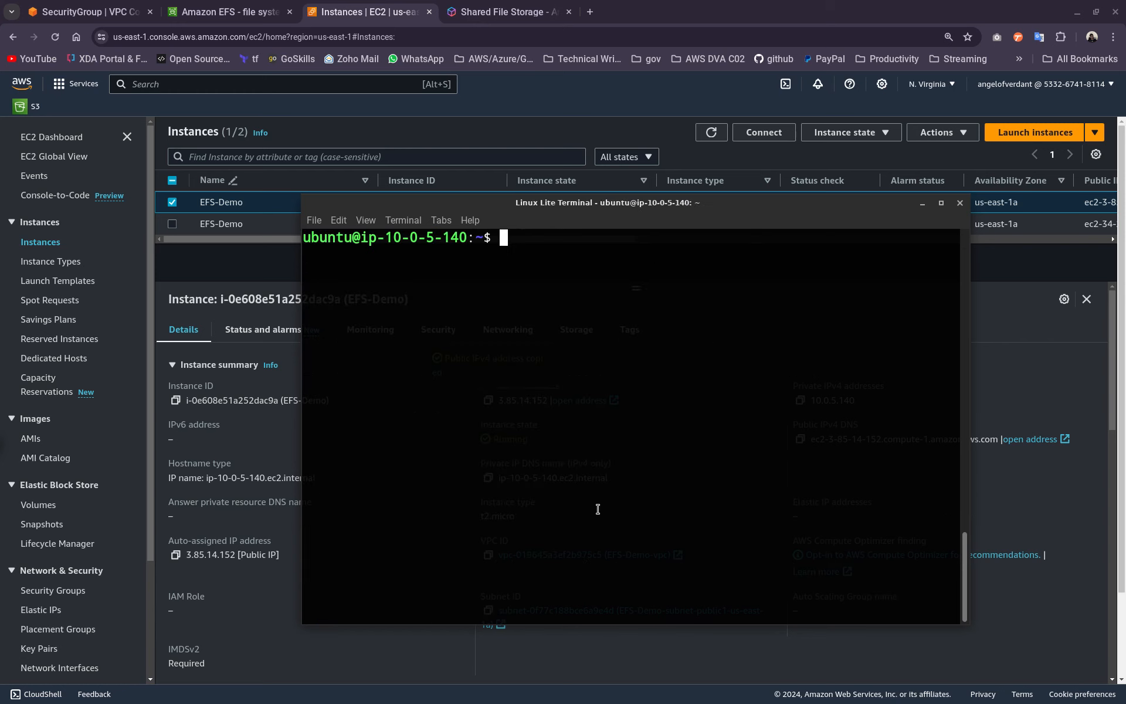
# Step: Open a second terminal session in the keys directory, clear it and list the key files
pyautogui.rightClick(433, 283)
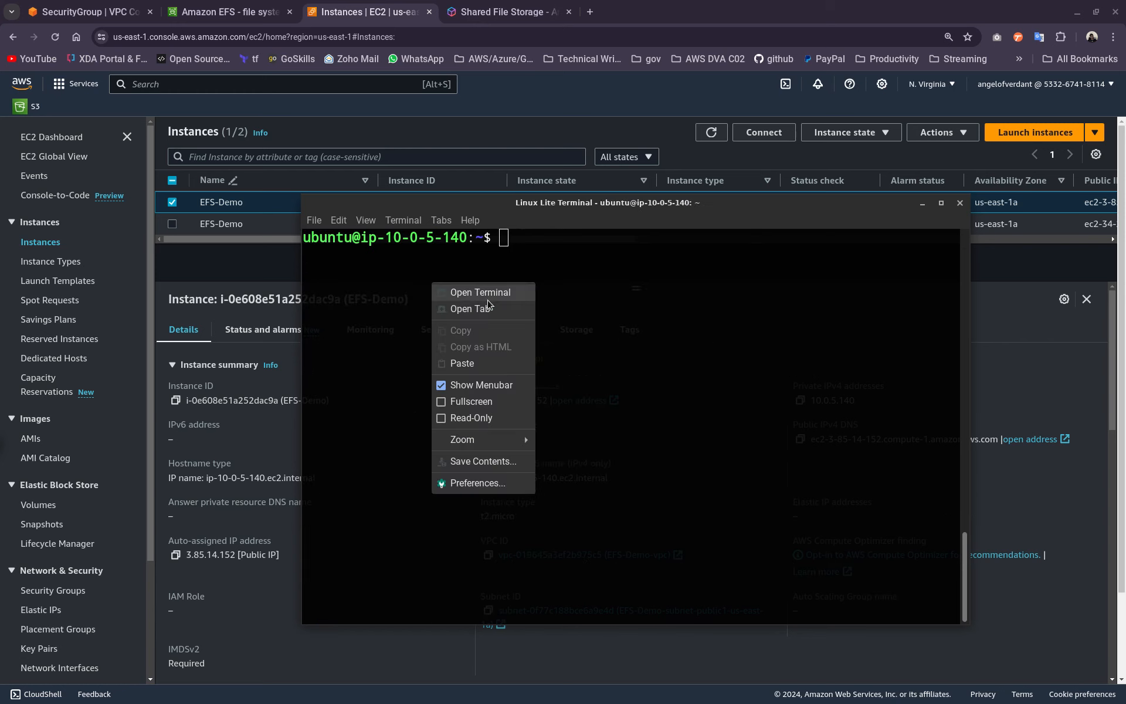
pyautogui.click(485, 309)
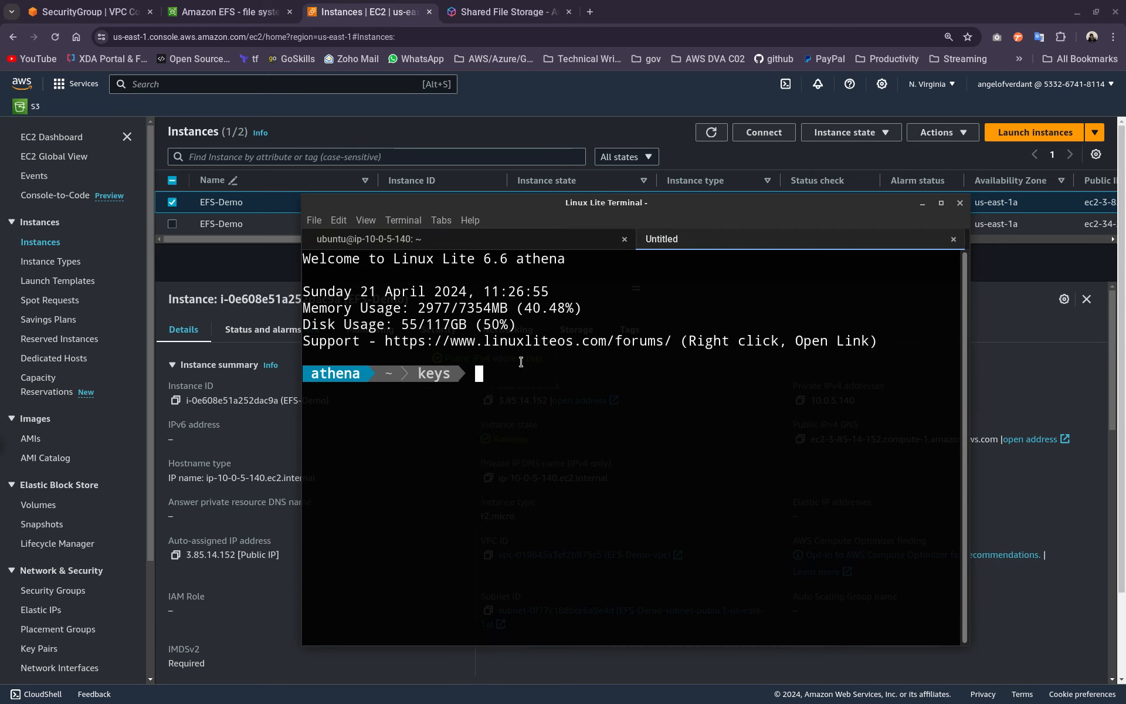
pyautogui.hotkey('ctrl', 'l')
pyautogui.write('ls')
pyautogui.press('Return')
pyautogui.hotkey('alt', 'Tab')
pyautogui.hotkey('alt', 'Tab')
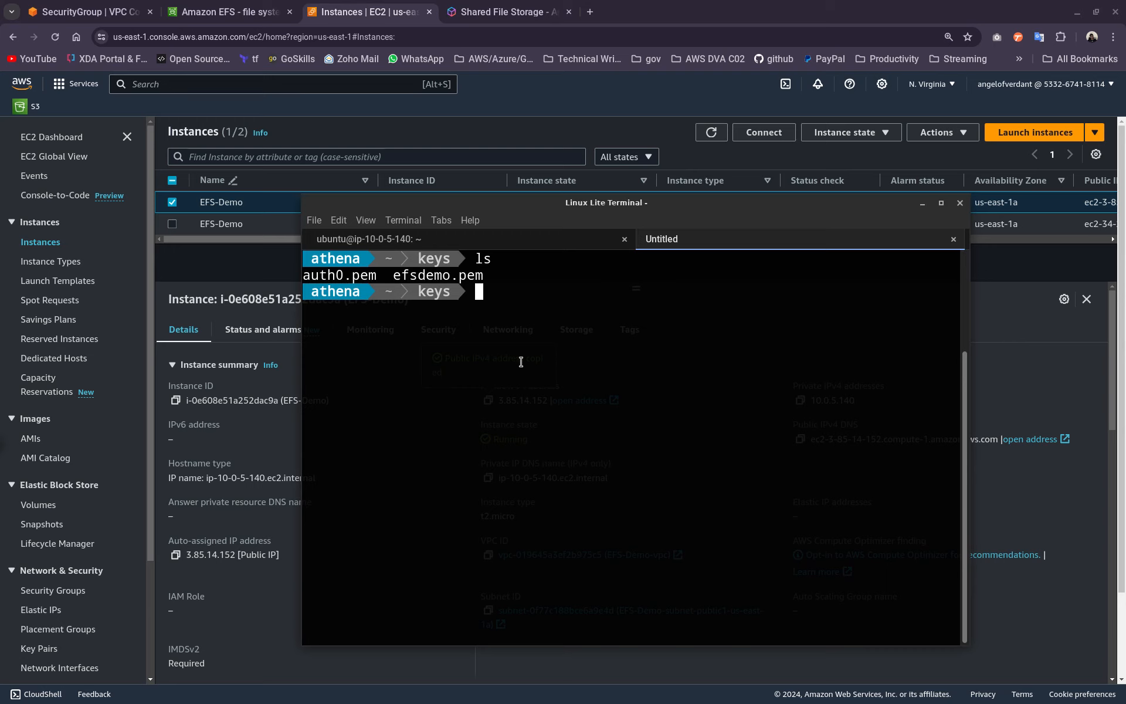
pyautogui.write('ssh -i e')
pyautogui.press('Tab')
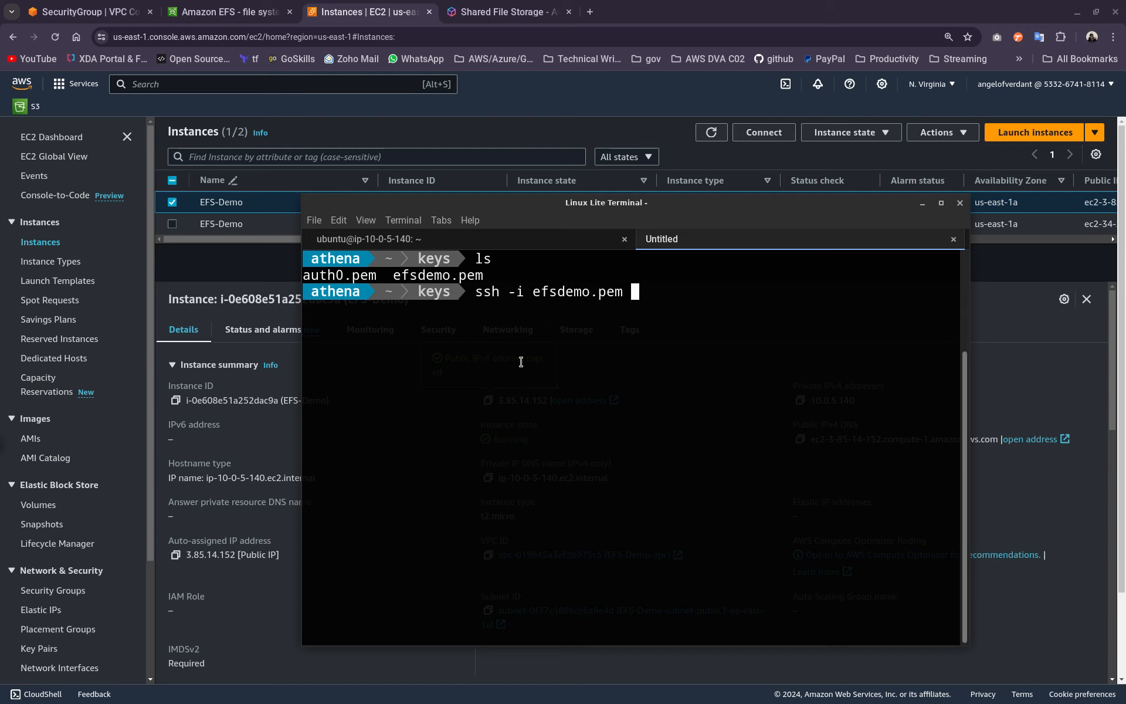
pyautogui.write('ubuntu@')
pyautogui.click(212, 259)
pyautogui.click(172, 202)
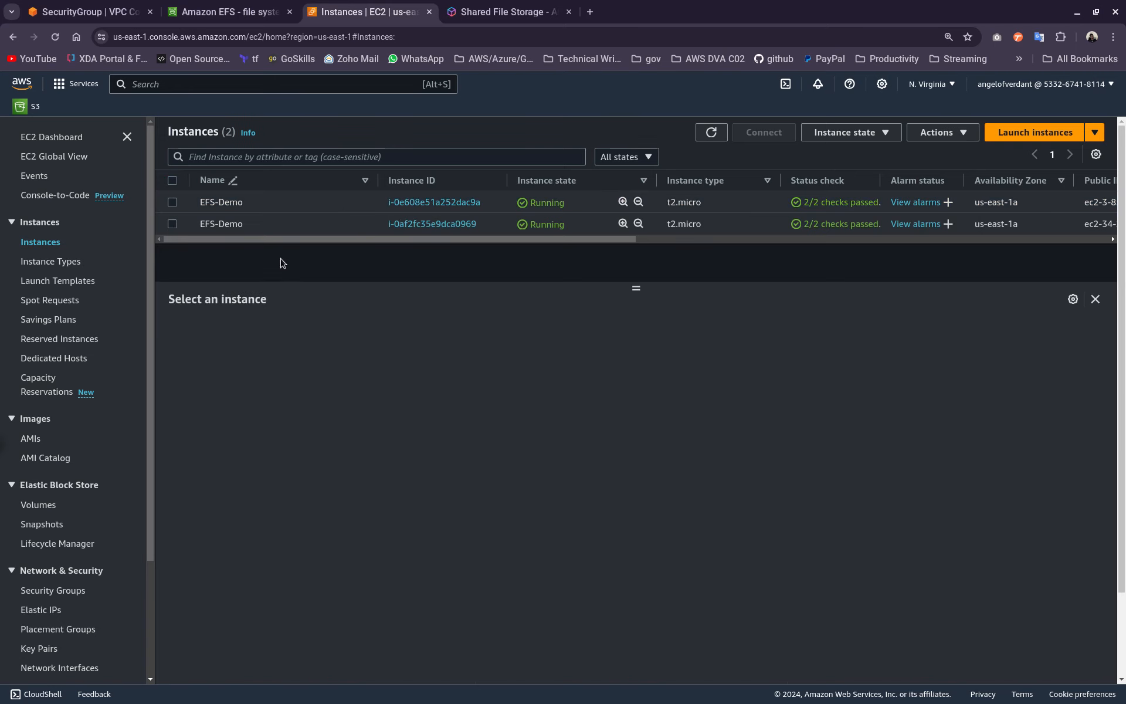
pyautogui.click(281, 223)
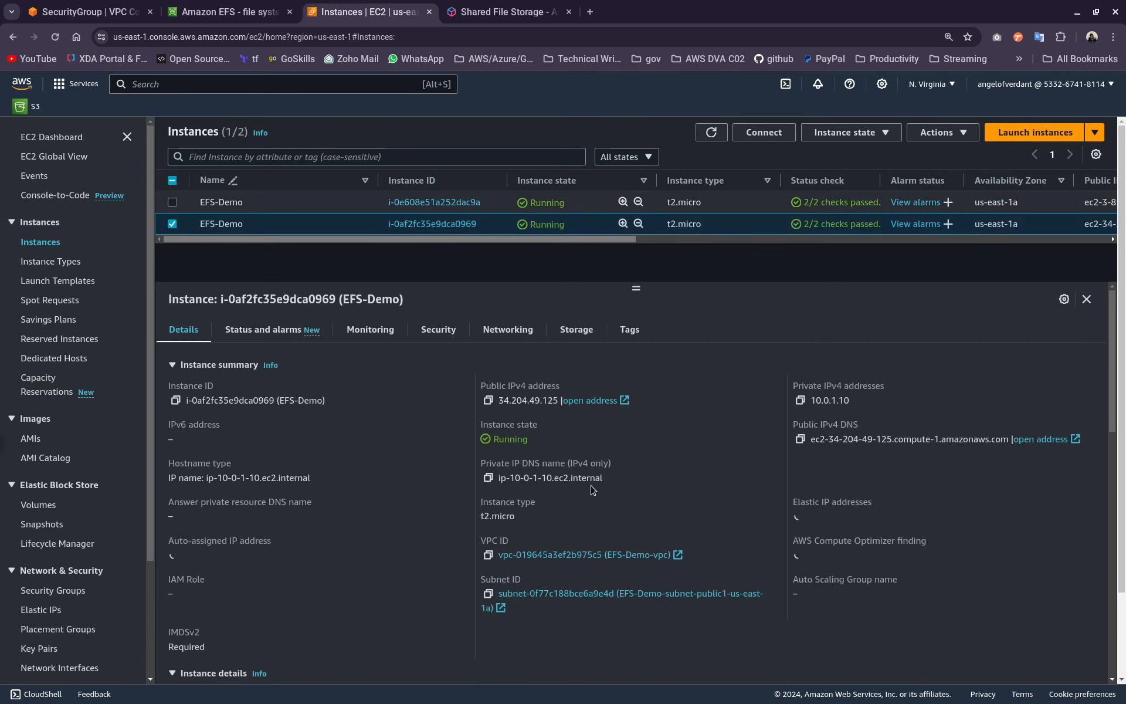
pyautogui.click(487, 406)
pyautogui.hotkey('alt', 'Tab')
pyautogui.hotkey('ctrl', 'shift', 'v')
pyautogui.press('Return')
pyautogui.write('yes')
pyautogui.press('Return')
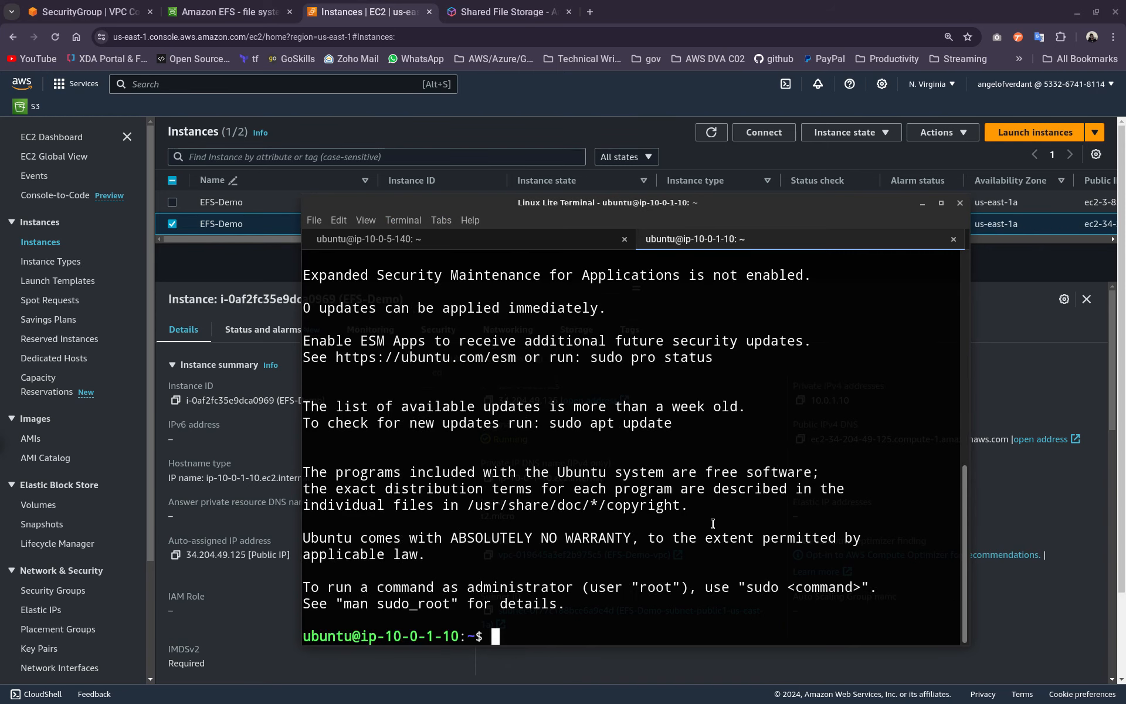
pyautogui.hotkey('ctrl', 'l')
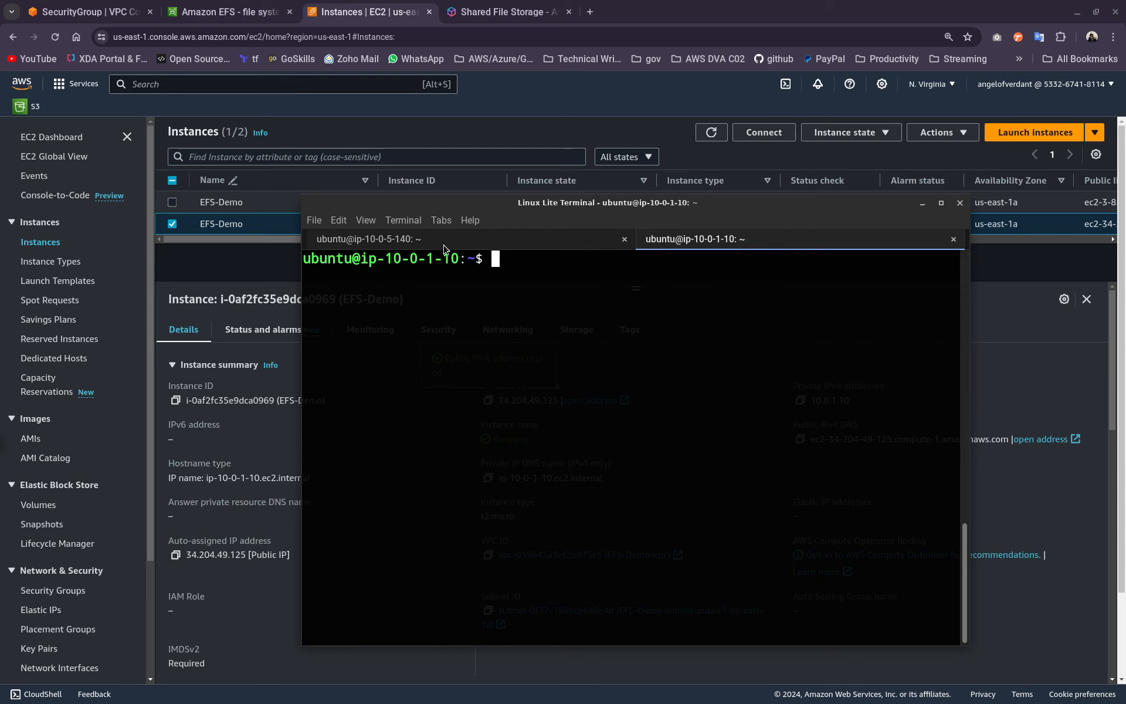
# Step: Maximize the terminal window and clear both SSH sessions, ending in the first instance's session
pyautogui.click(395, 240)
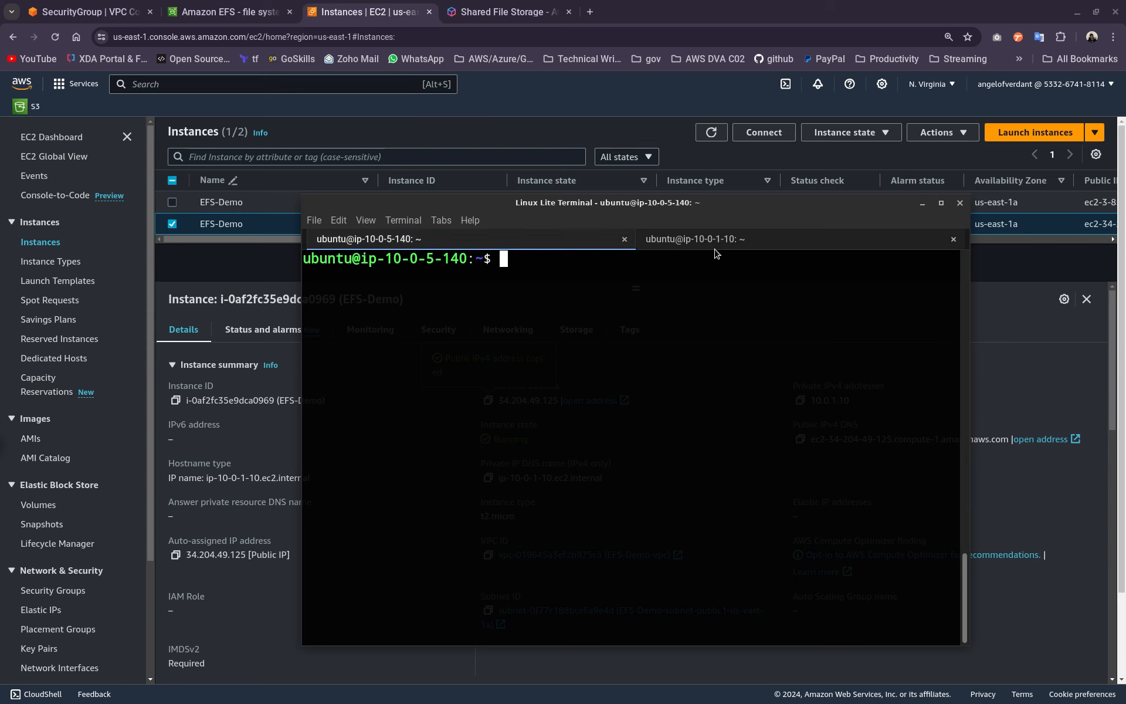
pyautogui.click(701, 241)
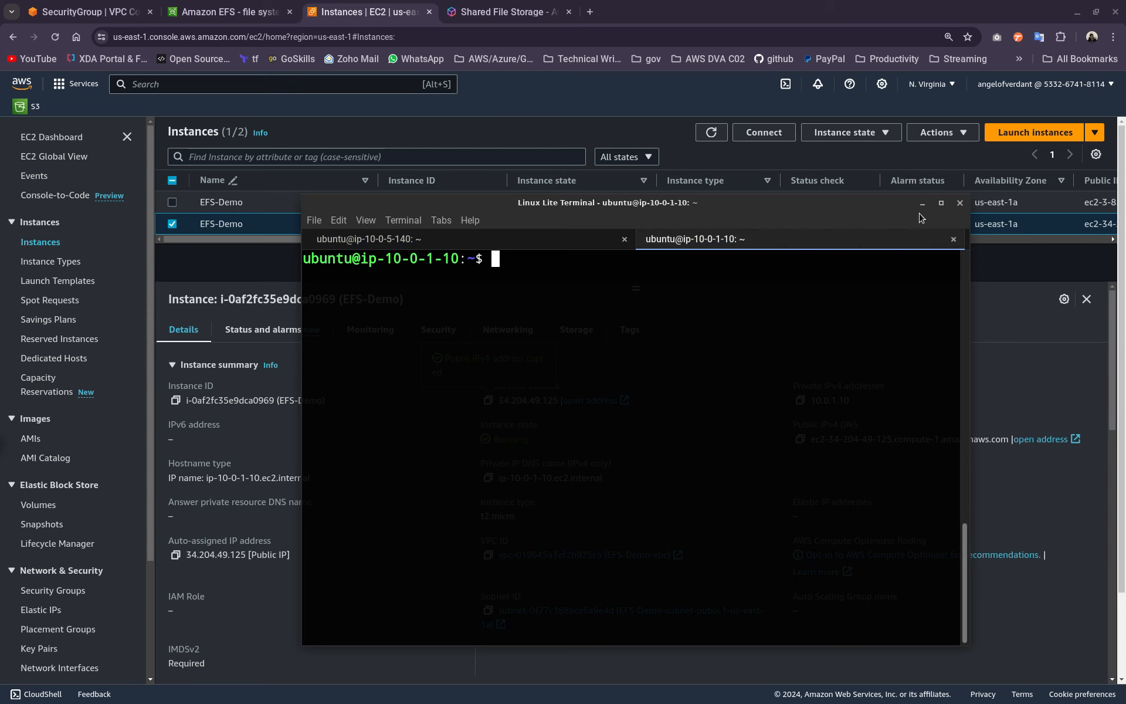
pyautogui.click(941, 202)
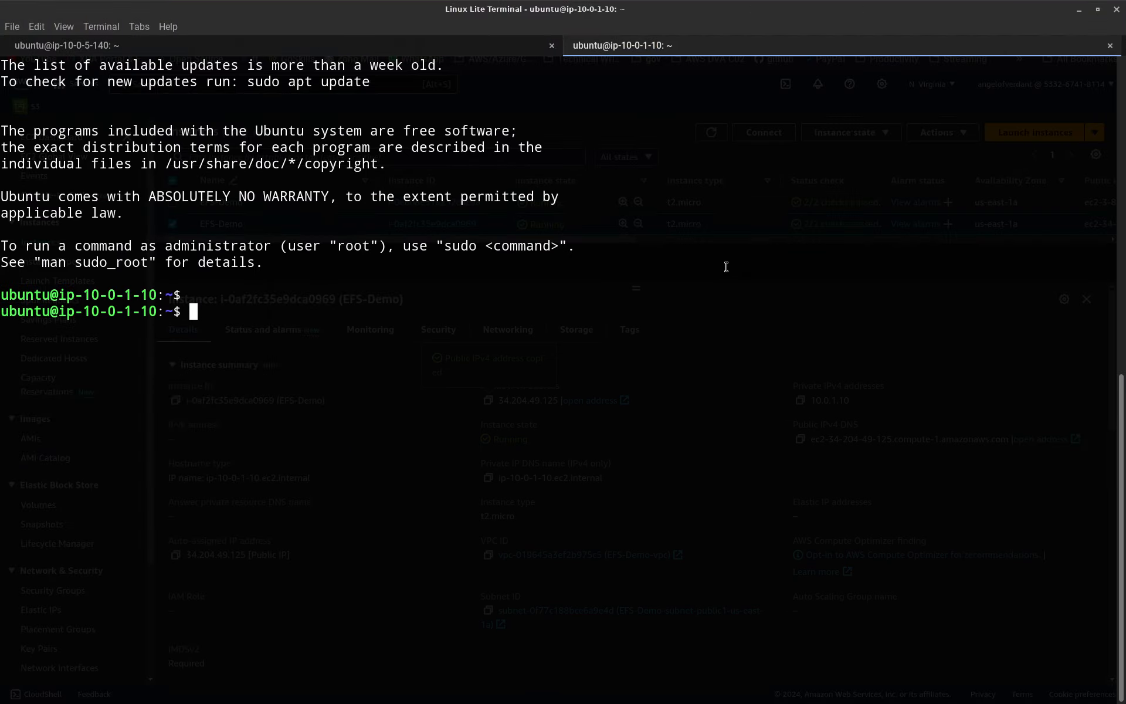
pyautogui.hotkey('ctrl', 'l')
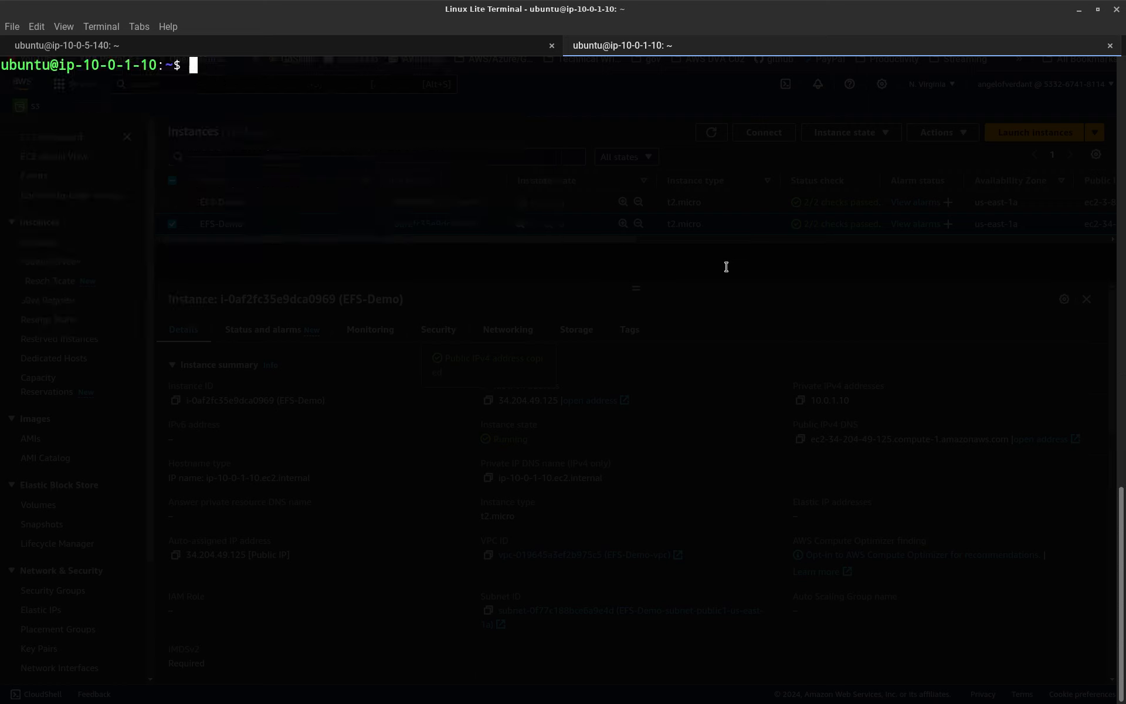
pyautogui.click(476, 45)
pyautogui.hotkey('ctrl', 'l')
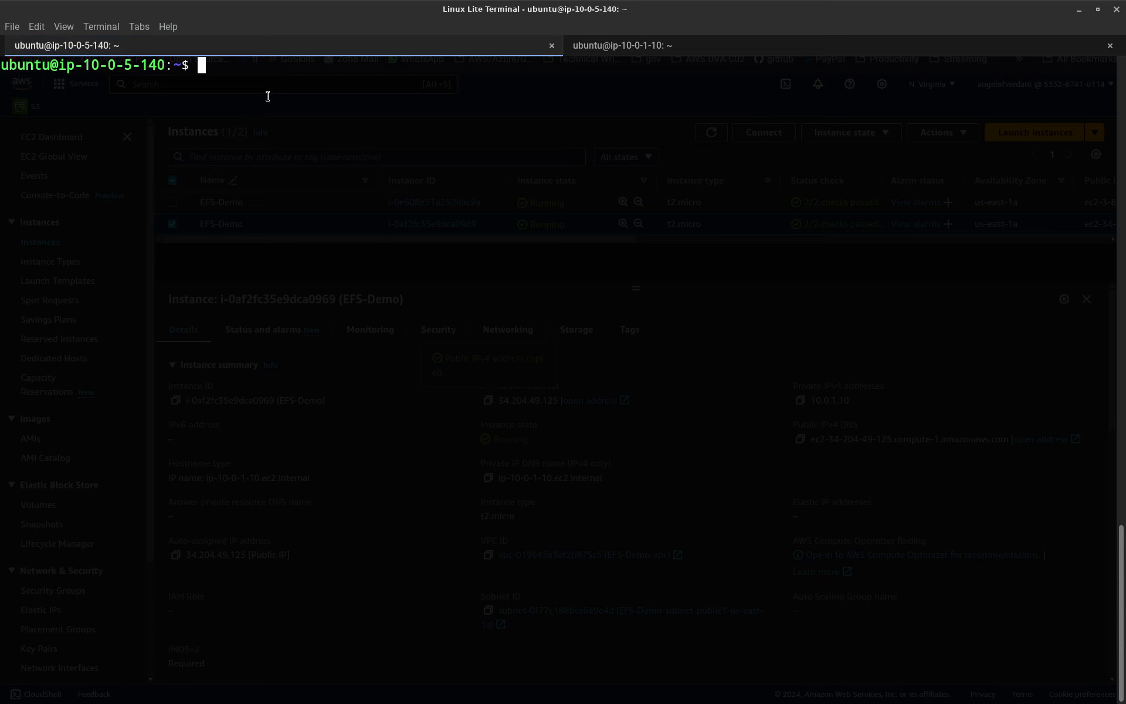
# Step: Print the working directory on the first instance, create a directory named work and list the contents
pyautogui.write('pwd')
pyautogui.press('Return')
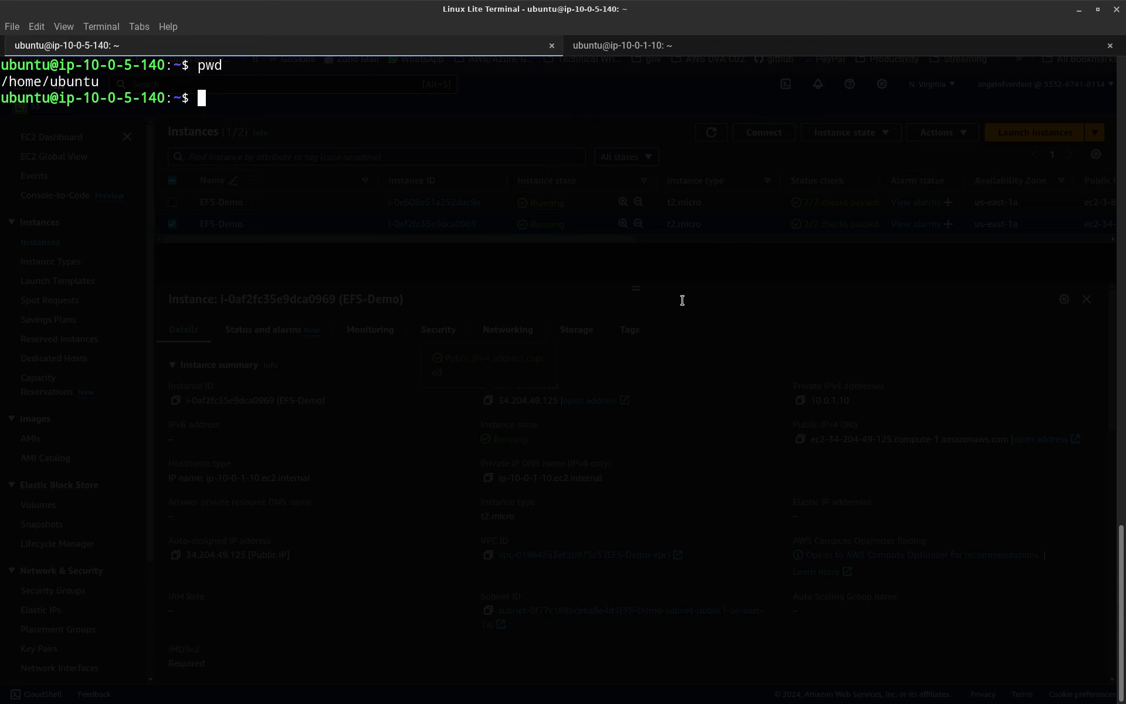
pyautogui.write('mkdir')
pyautogui.write('work')
pyautogui.press('Return')
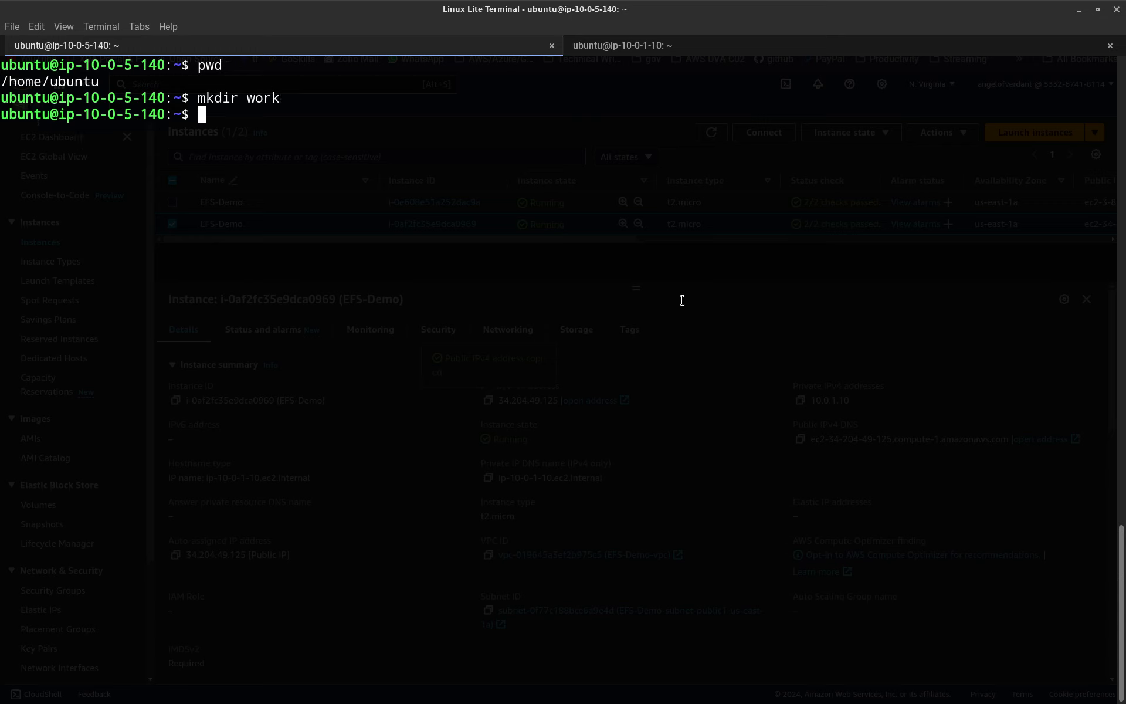
pyautogui.write('ls')
pyautogui.press('Return')
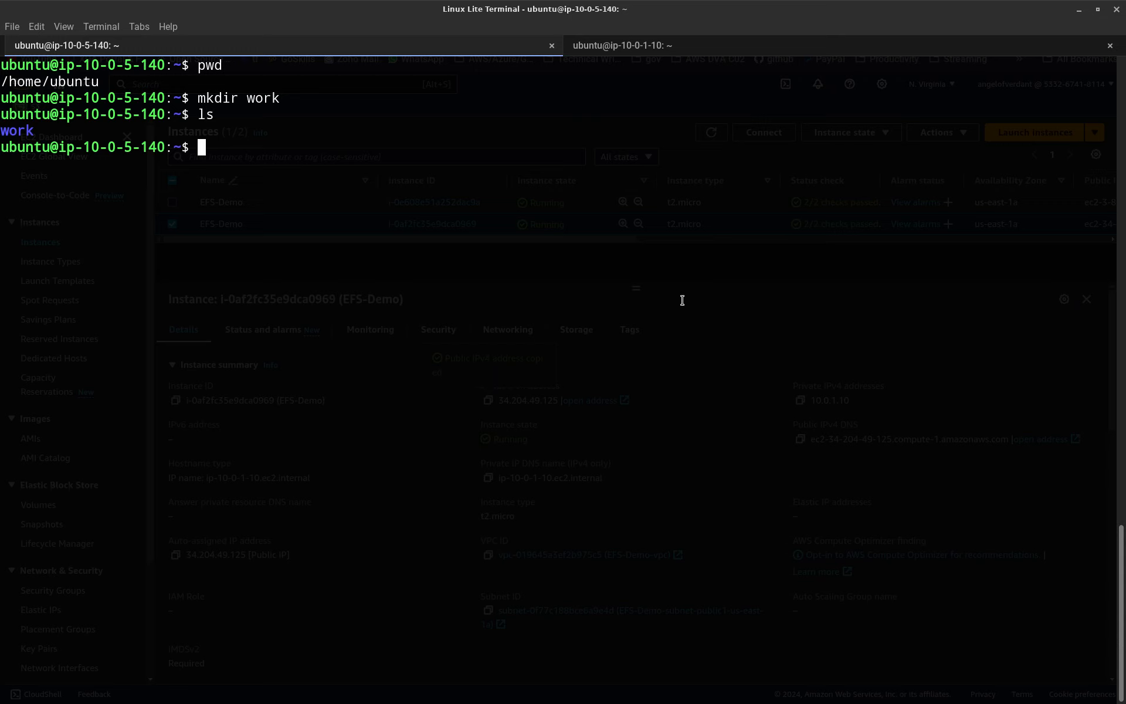
# Step: Create a directory named workstuff on the second instance and clear its terminal
pyautogui.click(703, 52)
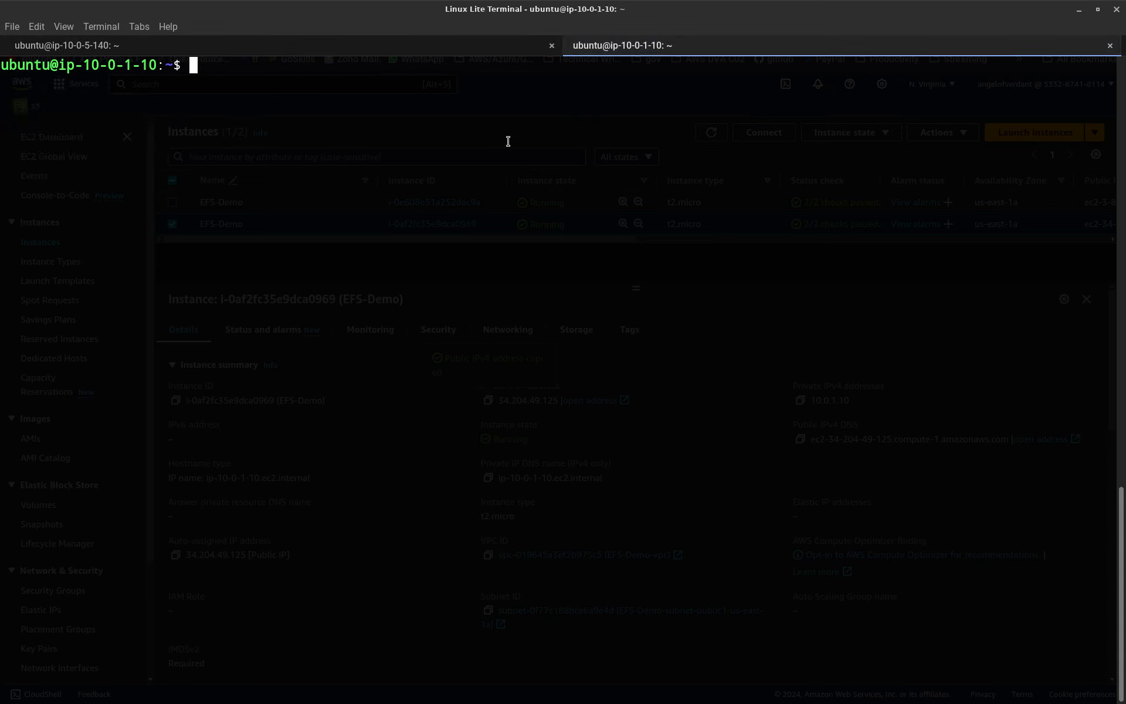
pyautogui.write('mkdi')
pyautogui.write('e')
pyautogui.press('BackSpace')
pyautogui.press('BackSpace')
pyautogui.write('r work')
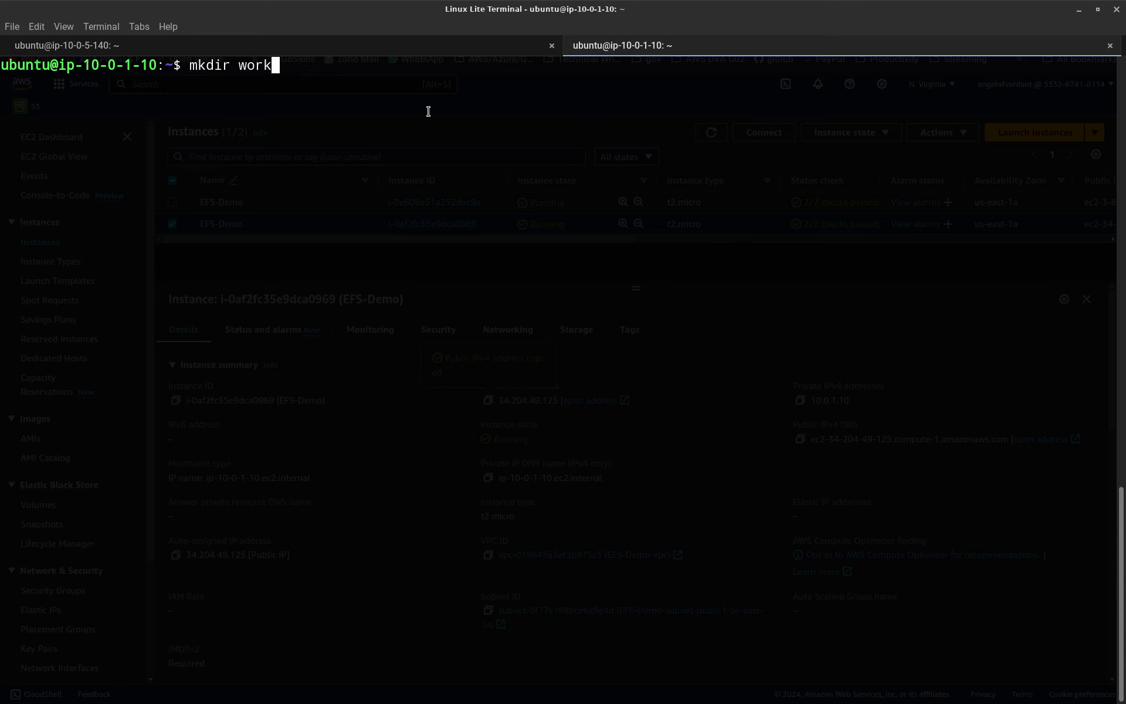
pyautogui.write('stuff')
pyautogui.press('Return')
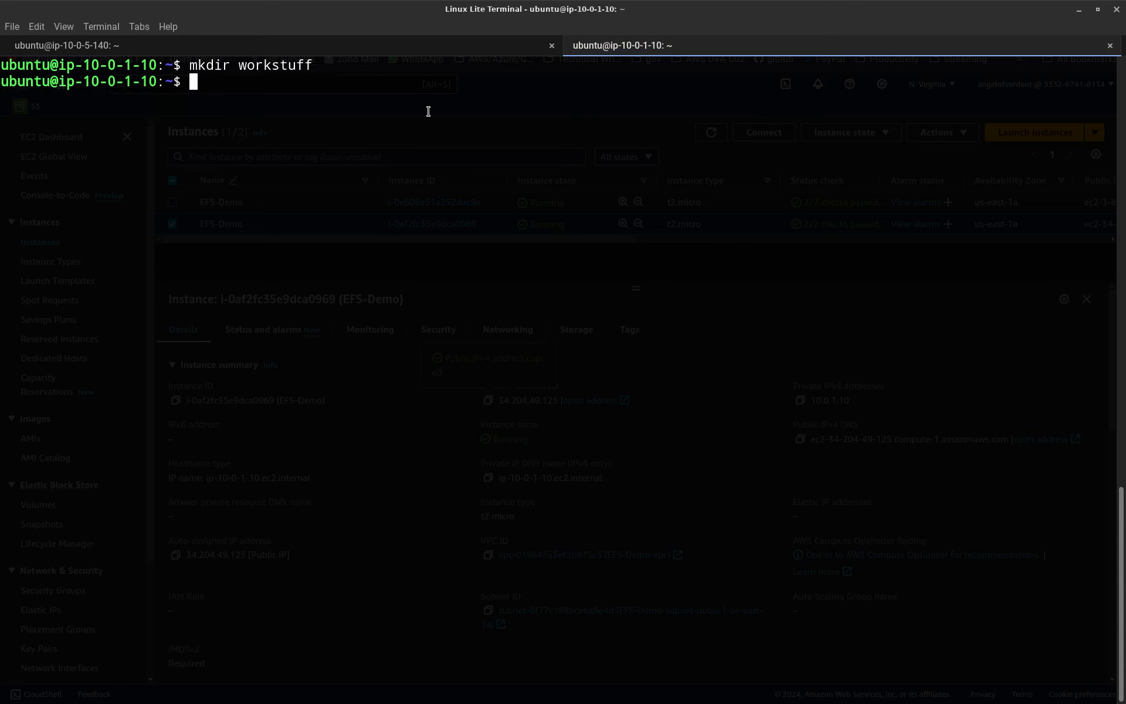
pyautogui.hotkey('ctrl', 'l')
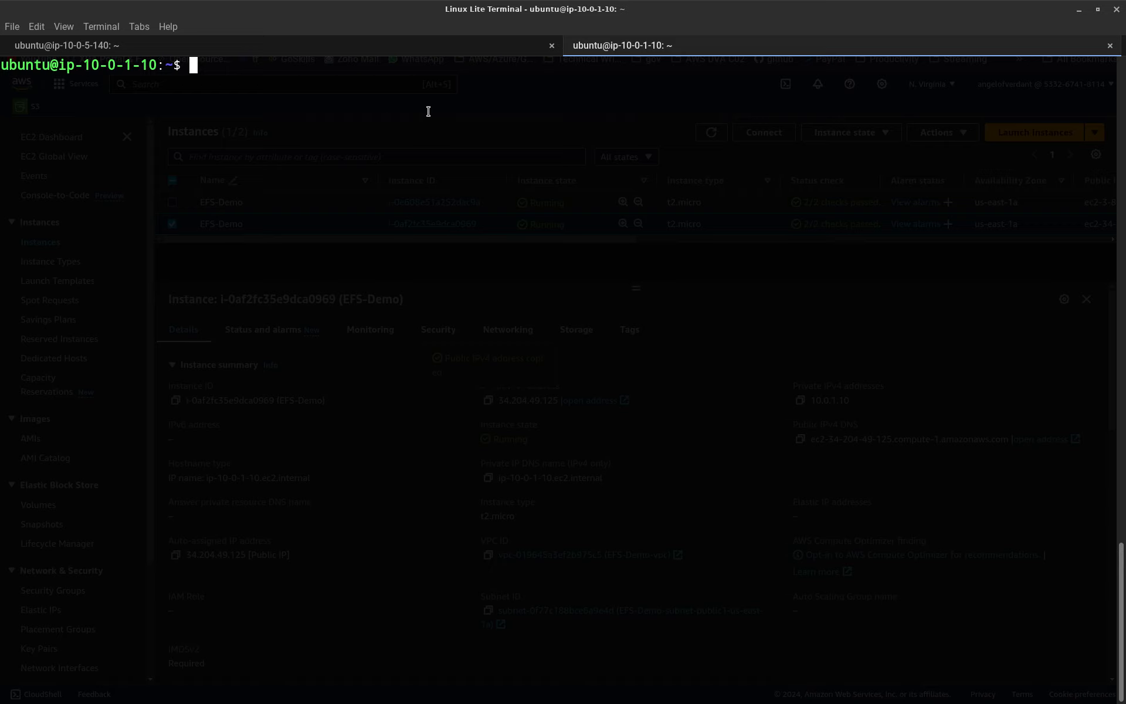
# Step: Clear the first instance's terminal, switch to the browser and open the Attach instructions of the EFS-Demo file system
pyautogui.click(249, 51)
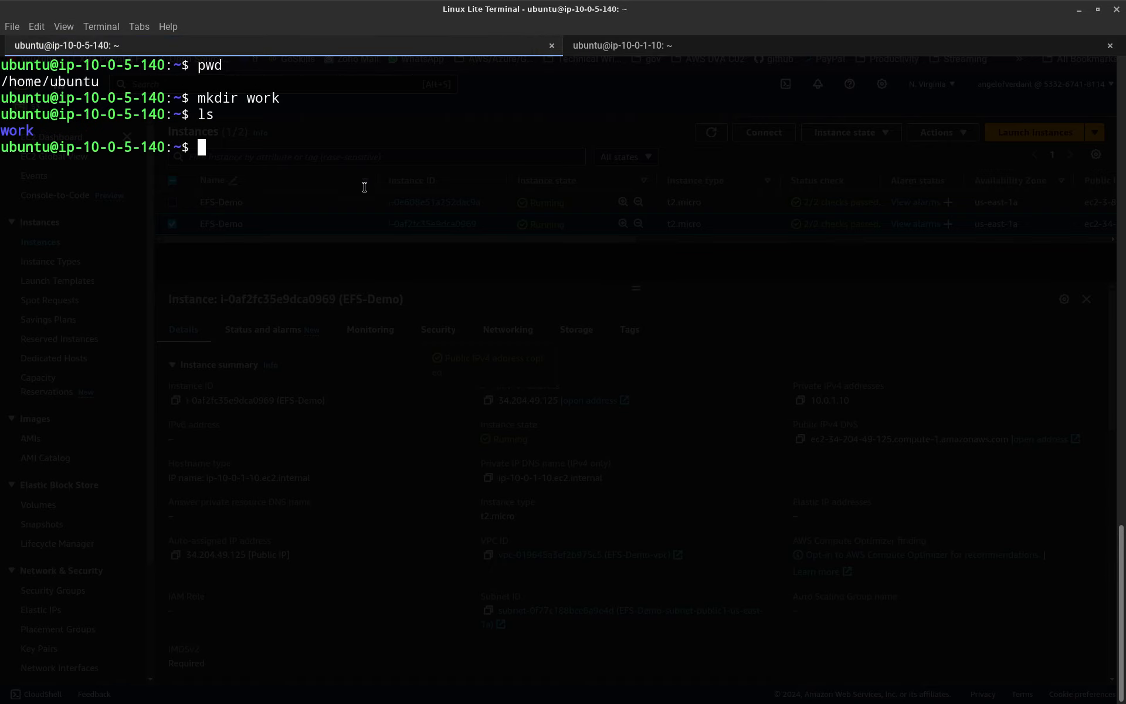
pyautogui.hotkey('ctrl', 'l')
pyautogui.hotkey('alt', 'Tab')
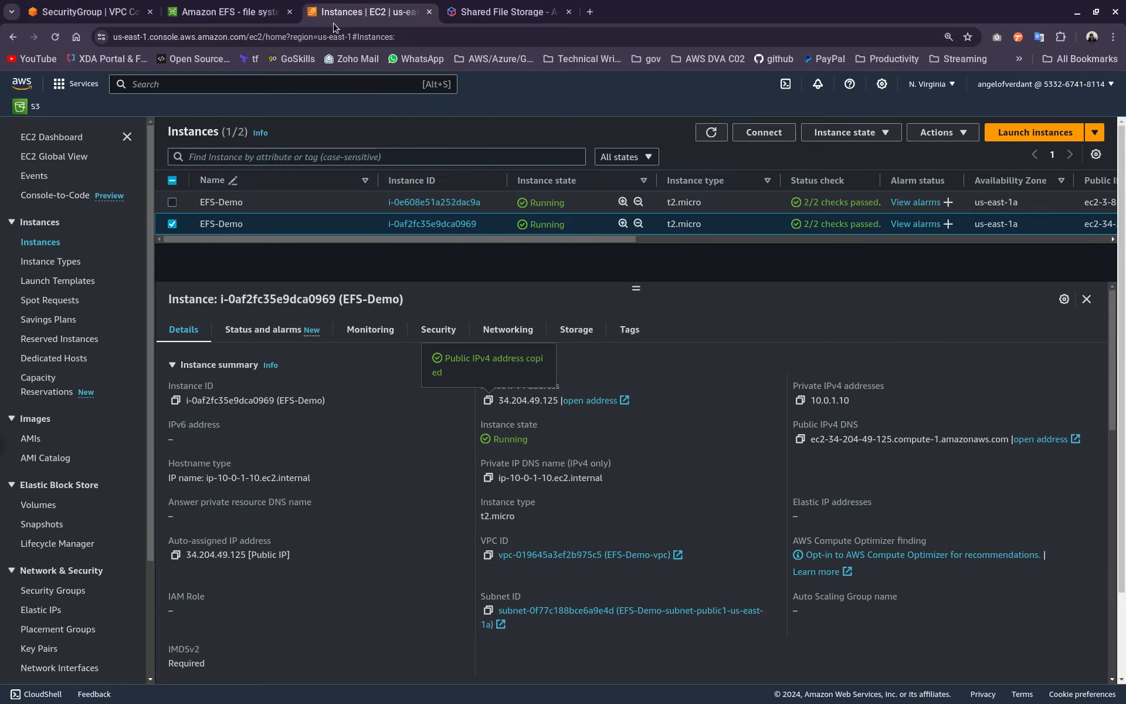
pyautogui.click(230, 17)
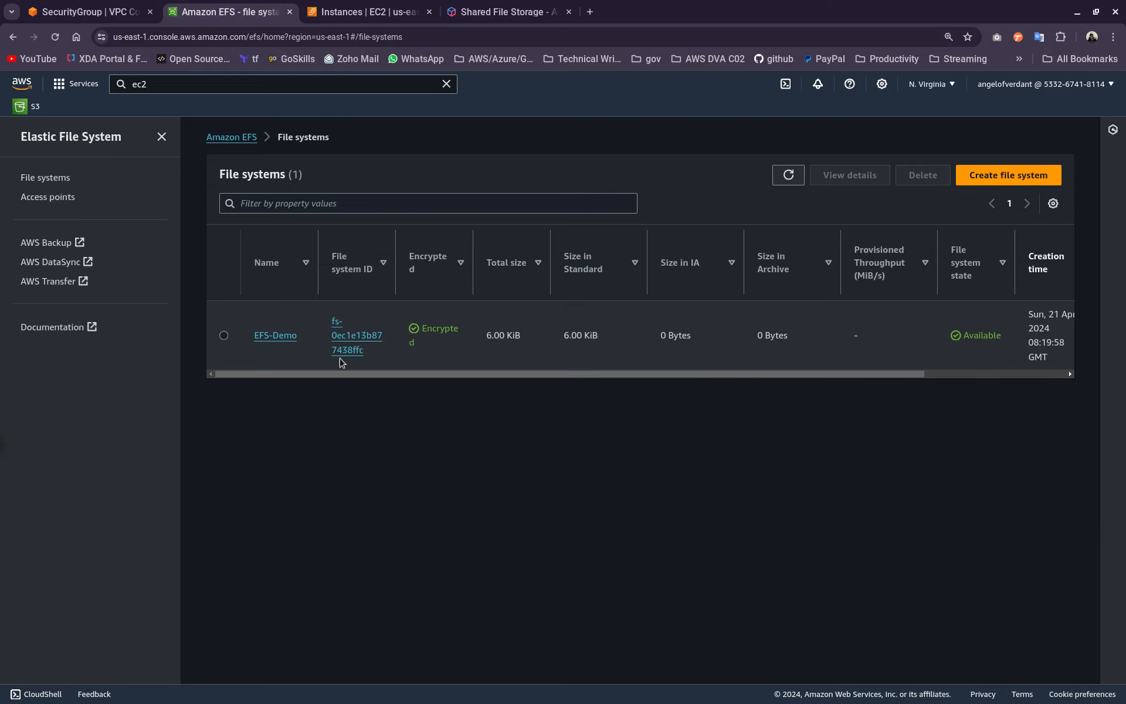
pyautogui.click(287, 336)
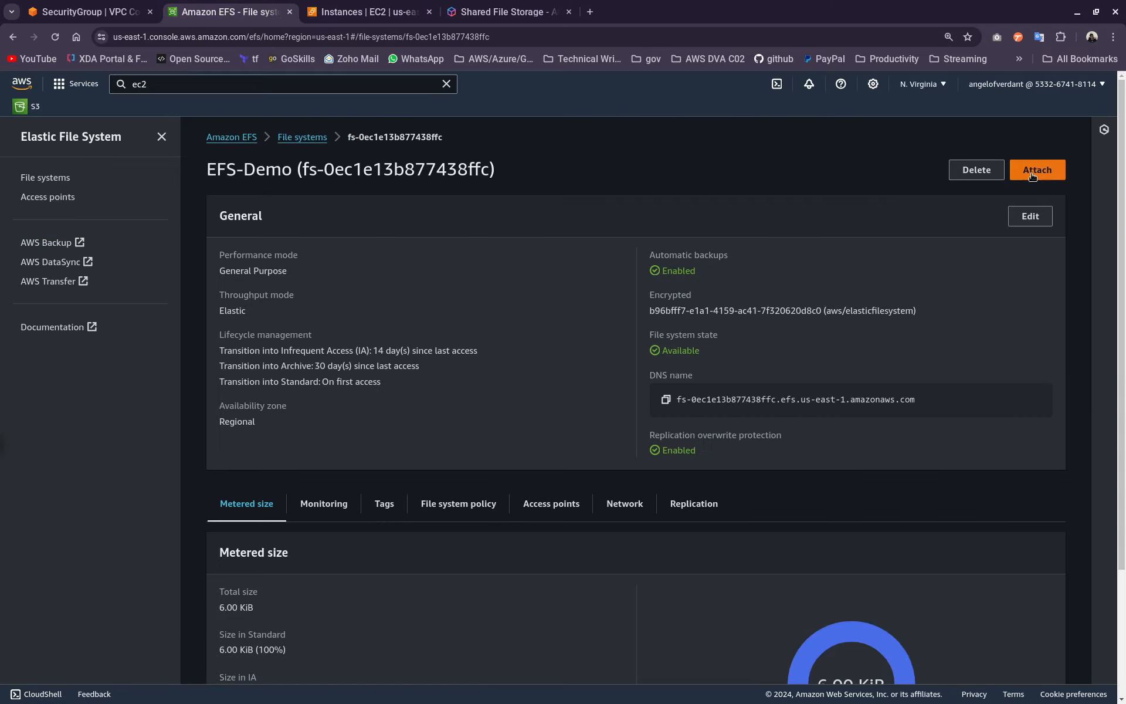
pyautogui.click(1037, 169)
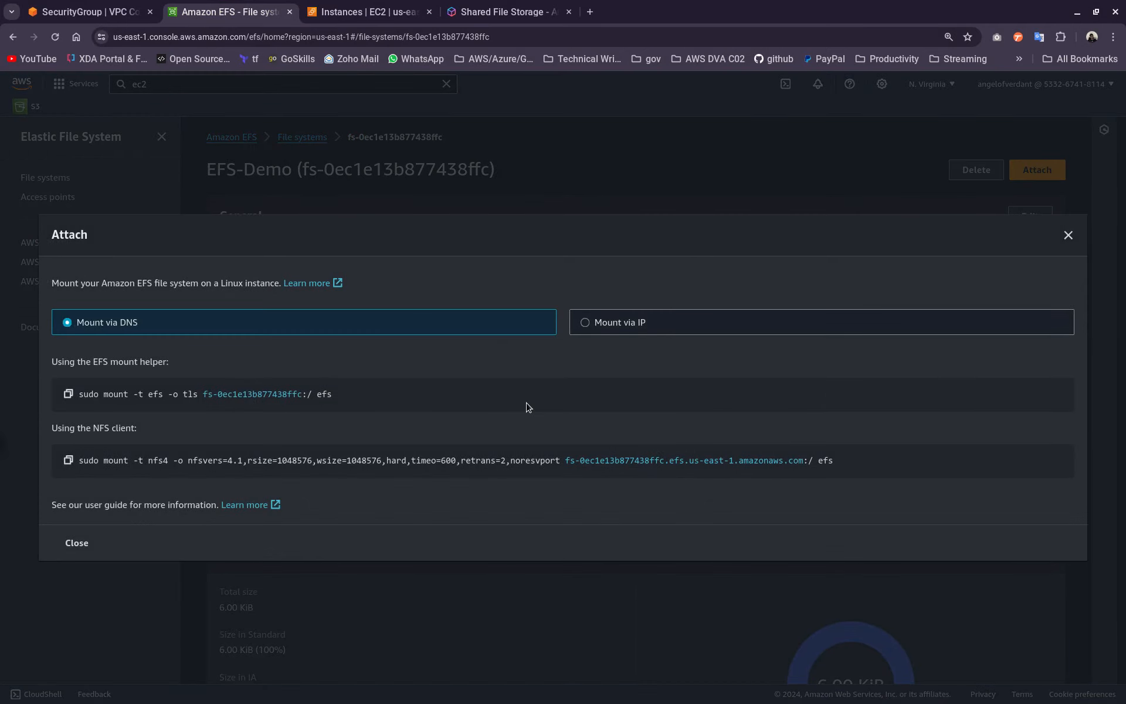
# Step: View the Mount via IP option, return to Mount via DNS and copy the NFS client mount command
pyautogui.click(649, 331)
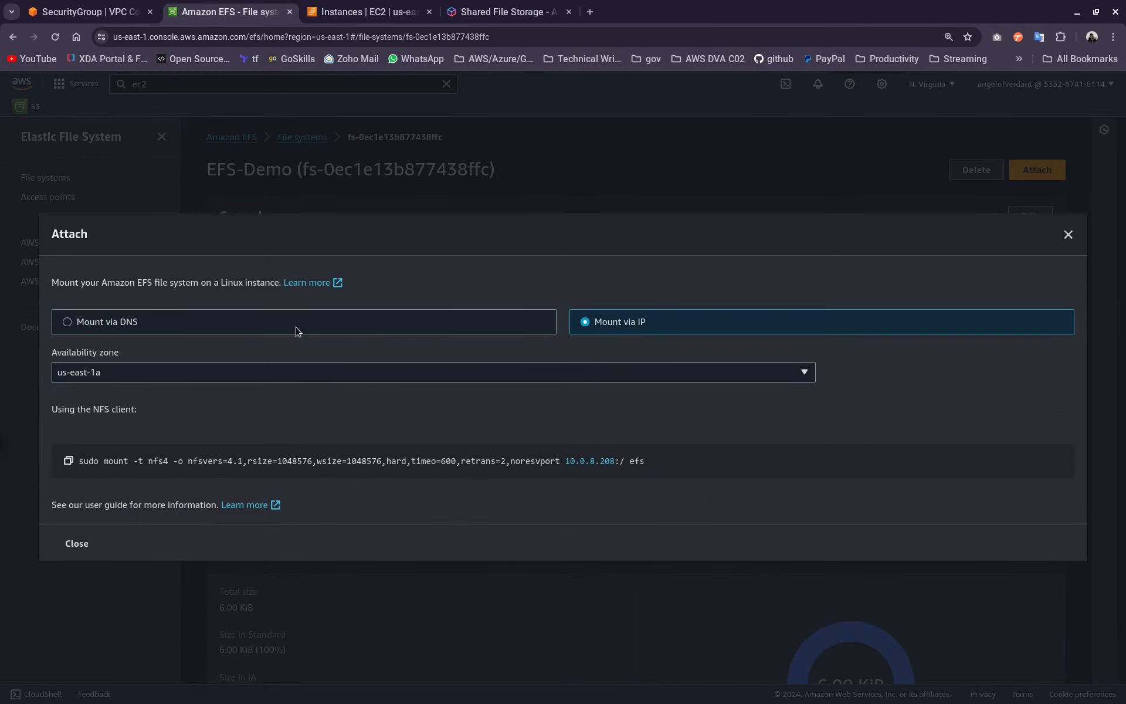
pyautogui.click(232, 315)
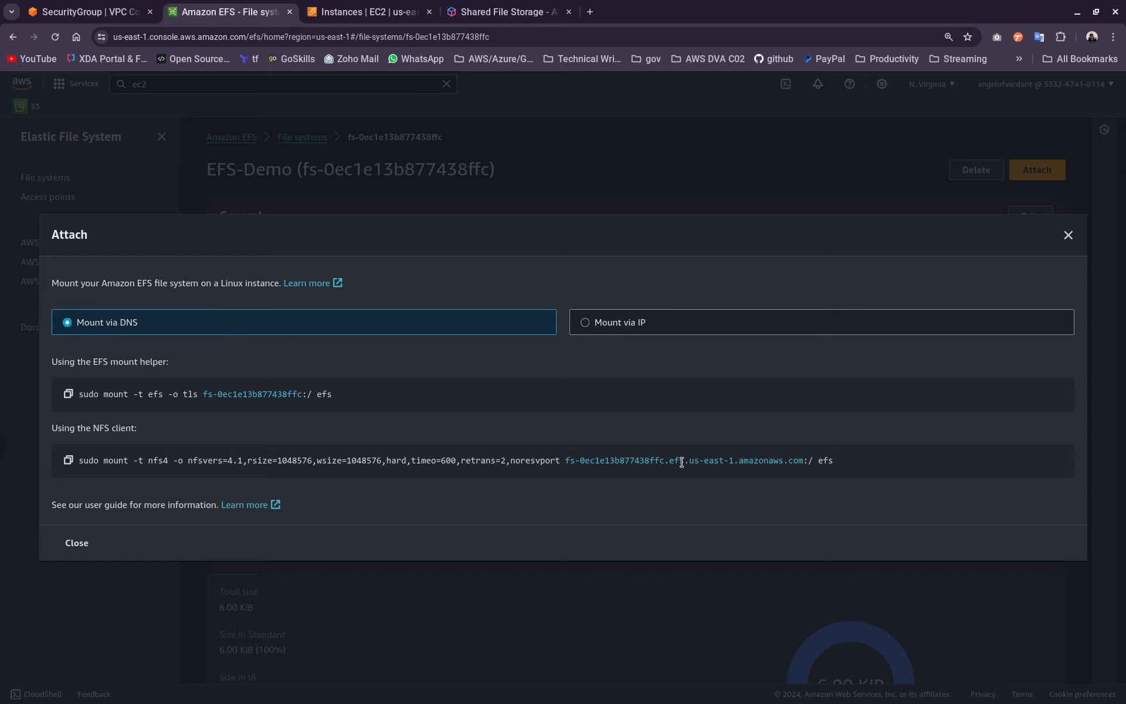
pyautogui.click(68, 460)
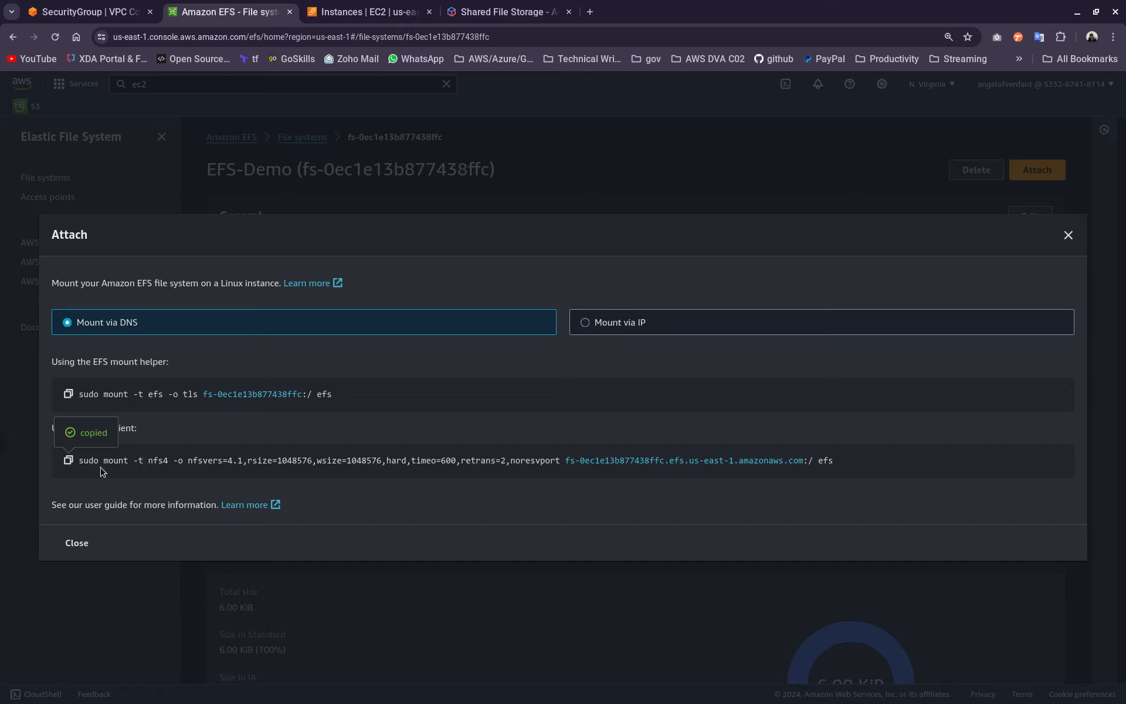
# Step: Switch to the first instance's terminal session, list its contents and paste the copied NFS mount command at the prompt
pyautogui.hotkey('alt', 'Tab')
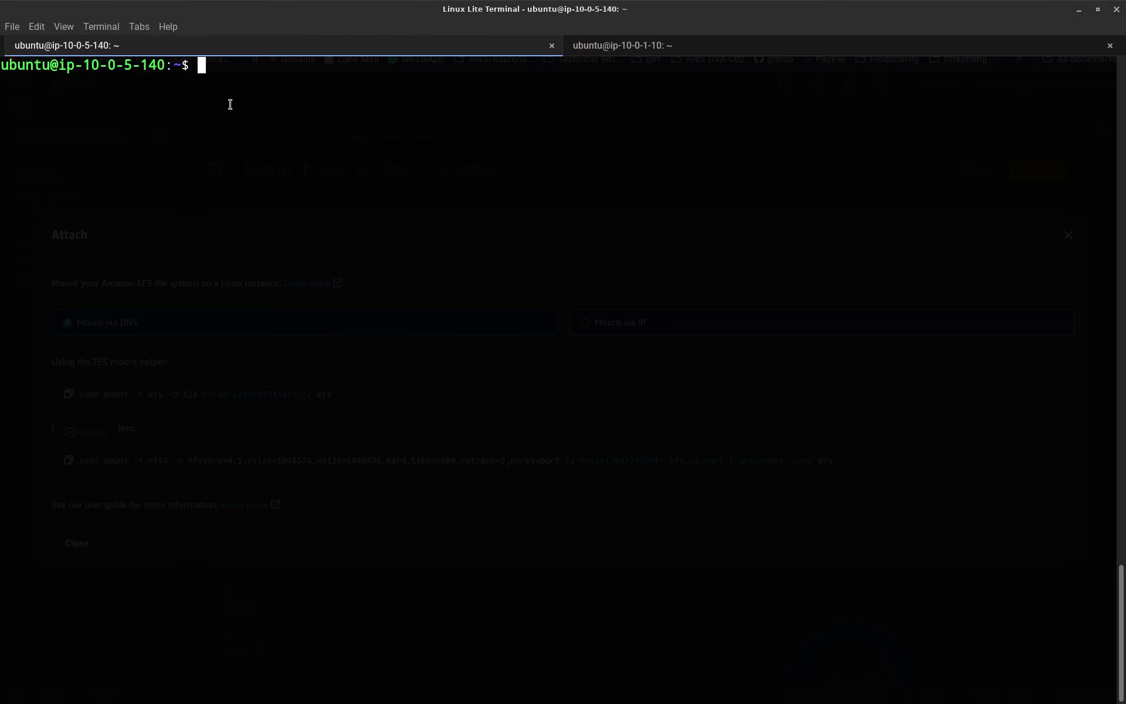
pyautogui.write('ls')
pyautogui.press('Return')
pyautogui.rightClick(257, 129)
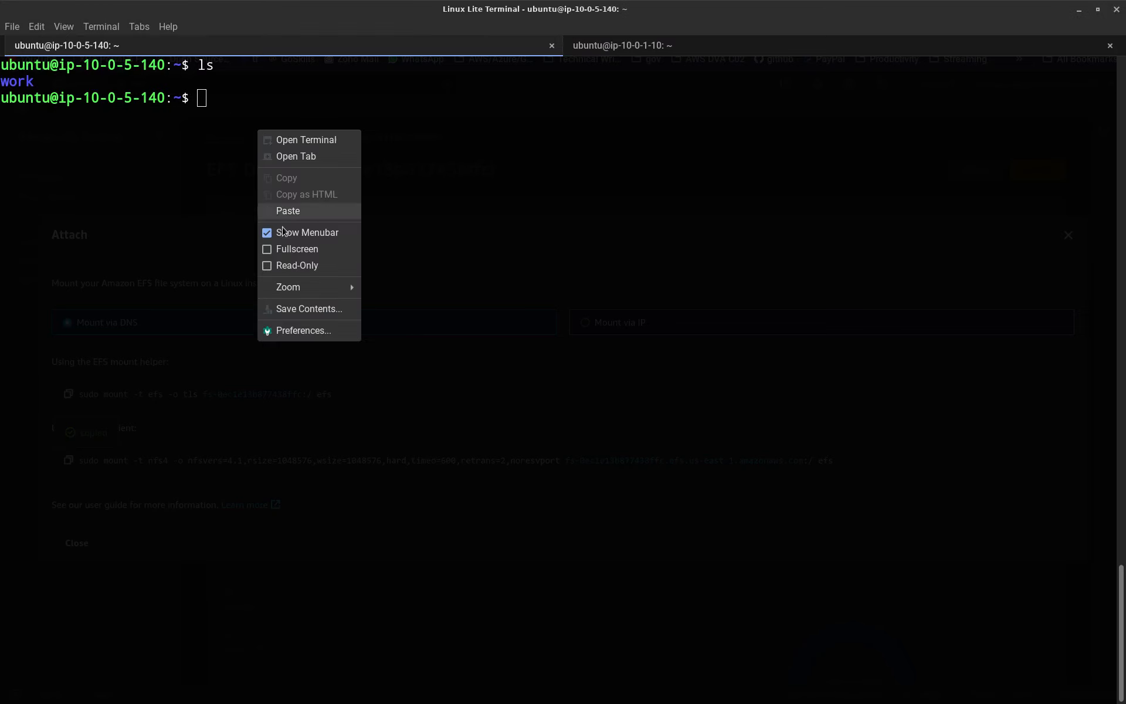
pyautogui.click(287, 211)
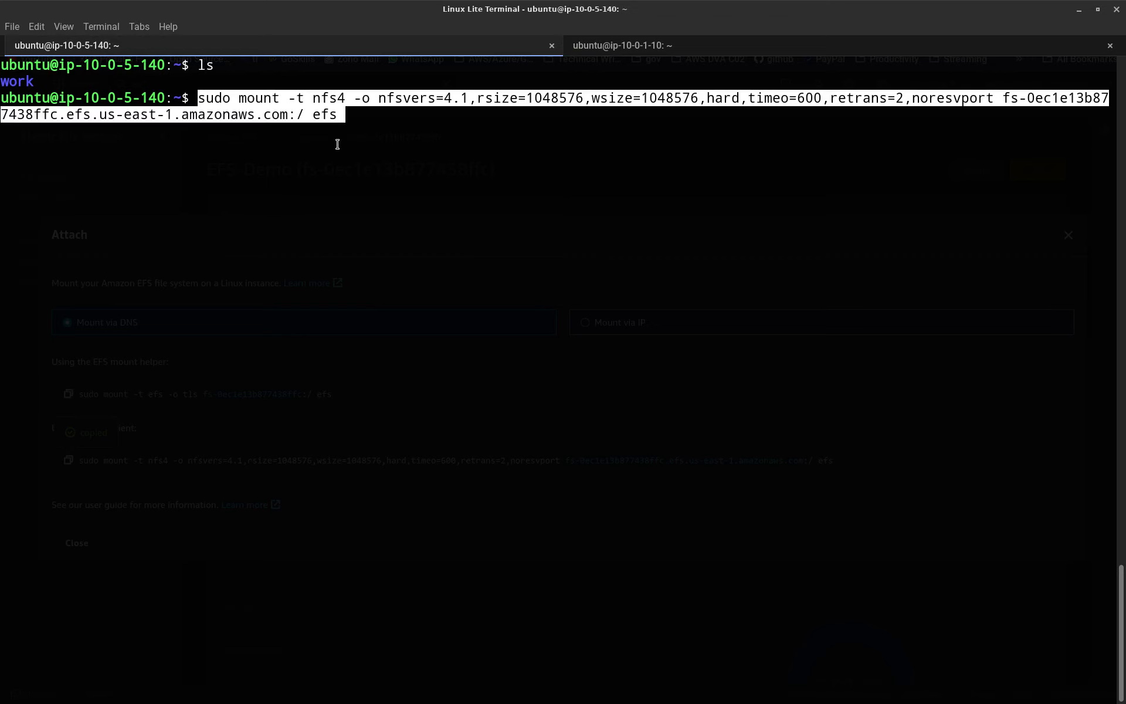
# Step: Replace the mount point efs with work/ in the pasted command and try to mount the file system on the first instance
pyautogui.press('Right')
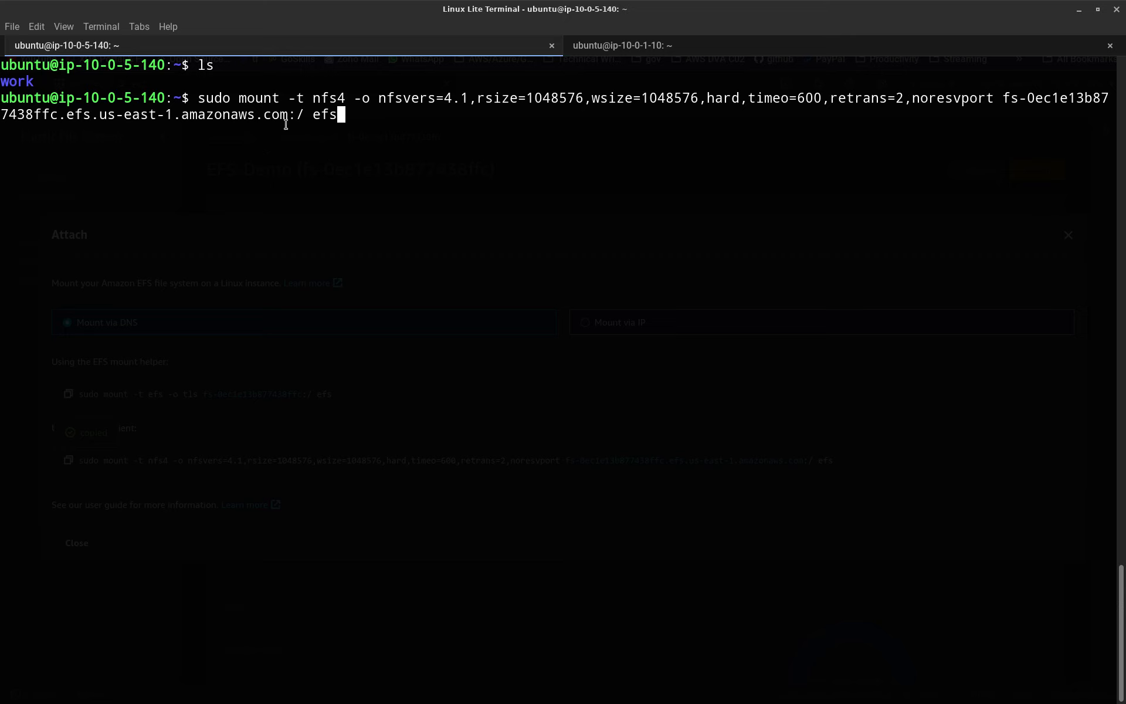
pyautogui.press('BackSpace')
pyautogui.press('BackSpace')
pyautogui.press('BackSpace')
pyautogui.write('wor')
pyautogui.press('Tab')
pyautogui.press('Return')
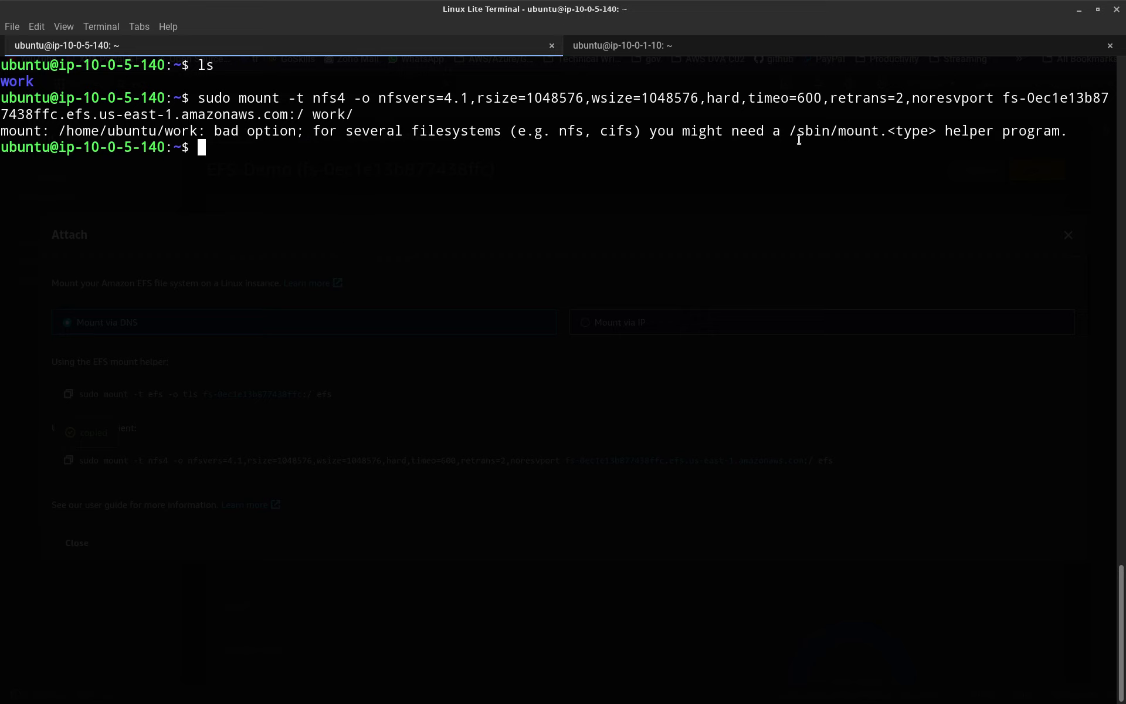
pyautogui.moveTo(814, 134); pyautogui.dragTo(900, 134)
pyautogui.click(924, 133)
pyautogui.hotkey('alt', 'Tab')
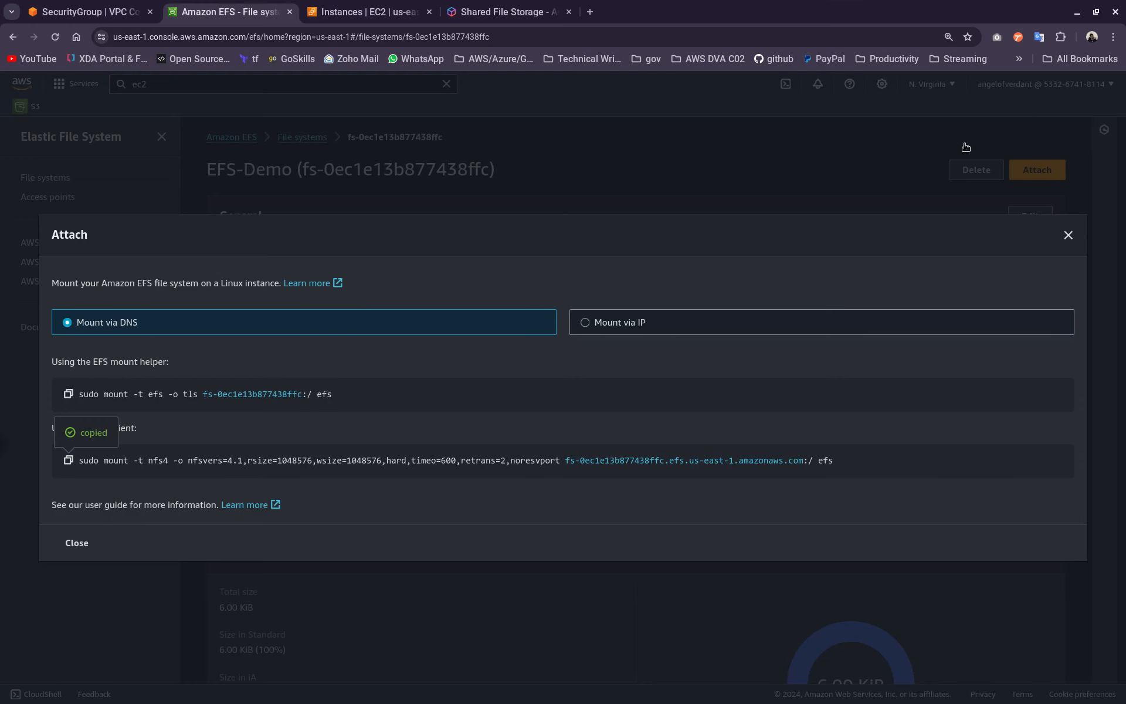
pyautogui.click(1092, 37)
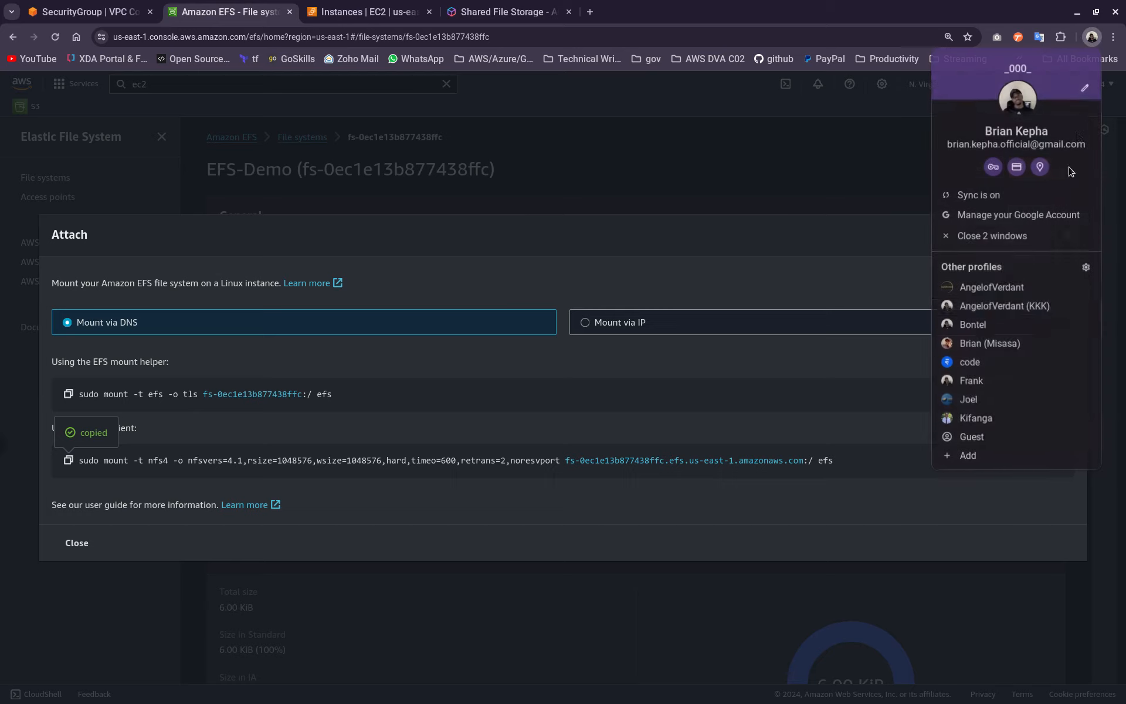
pyautogui.click(1015, 349)
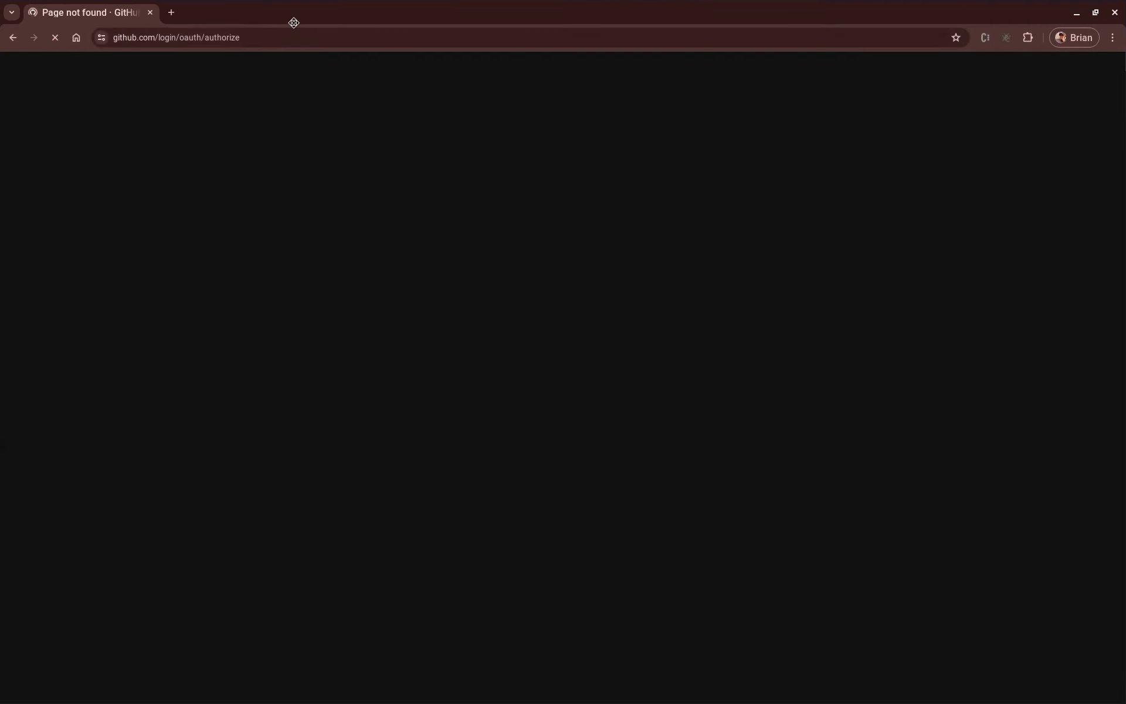
pyautogui.hotkey('alt', 'Tab')
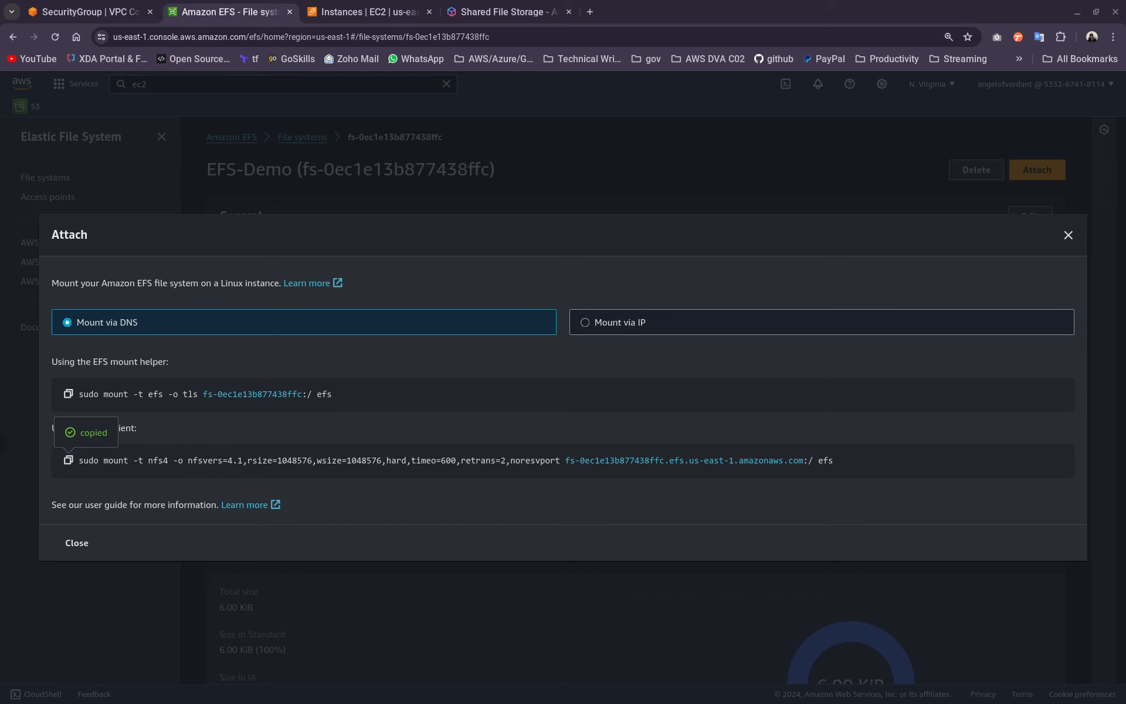
pyautogui.hotkey('alt', 'Tab')
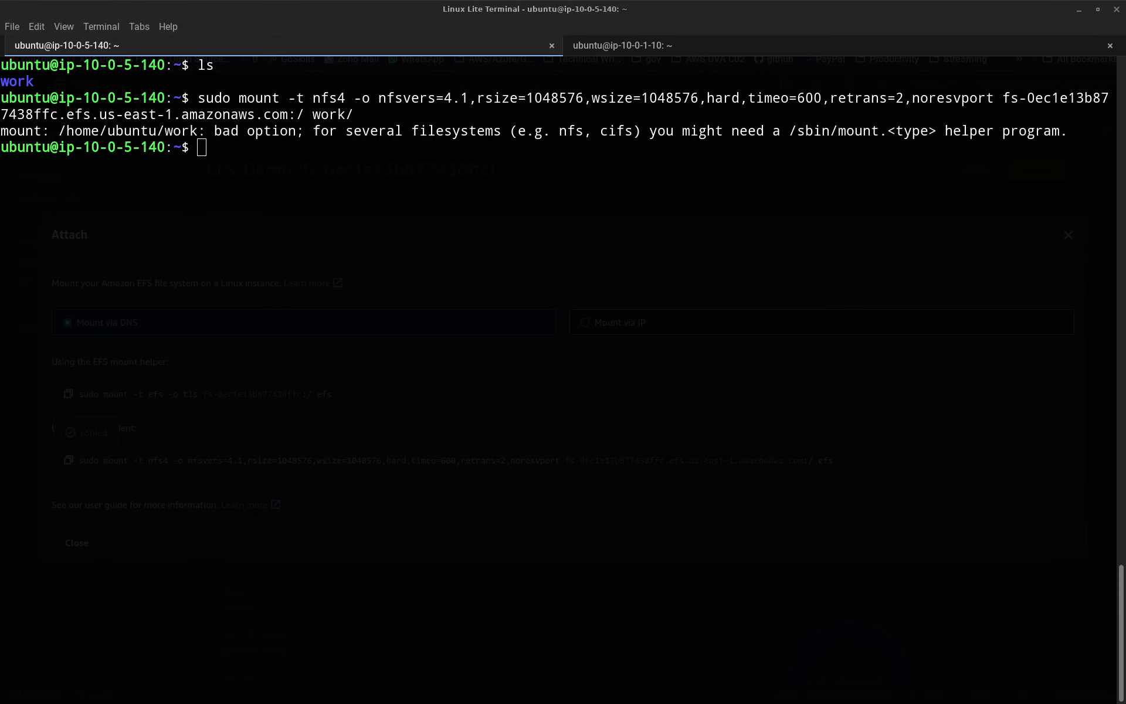
# Step: Update the package lists on the first instance with sudo apt update and clear its terminal
pyautogui.click(290, 195)
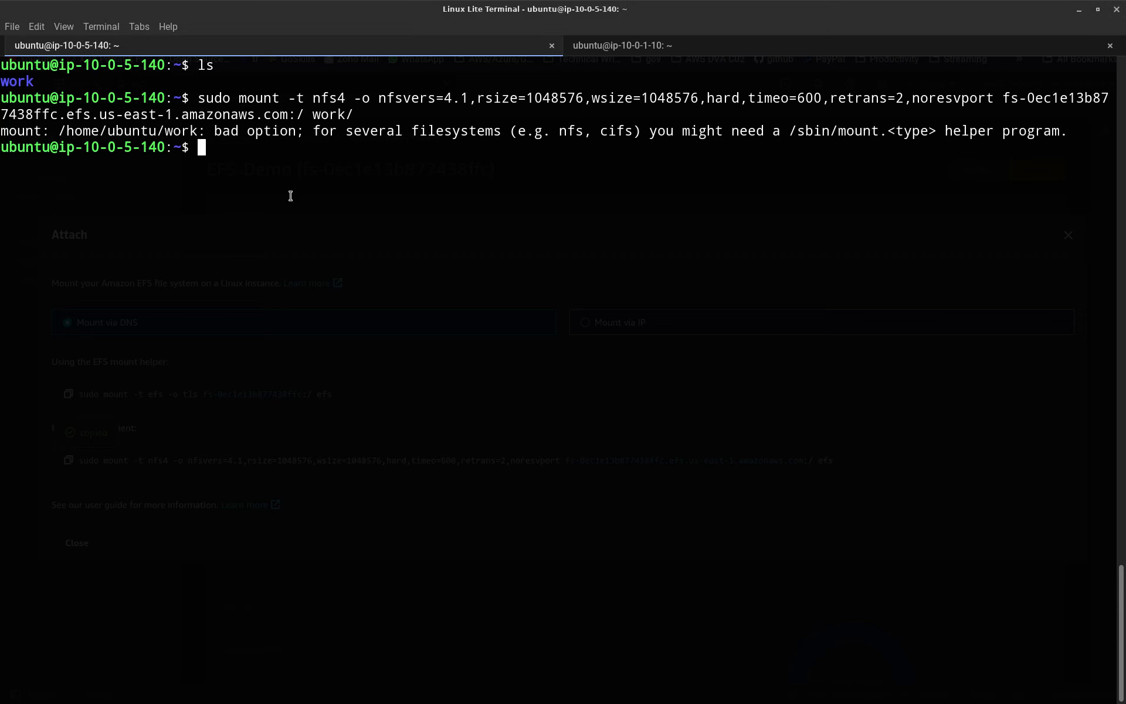
pyautogui.write('sudo apt update')
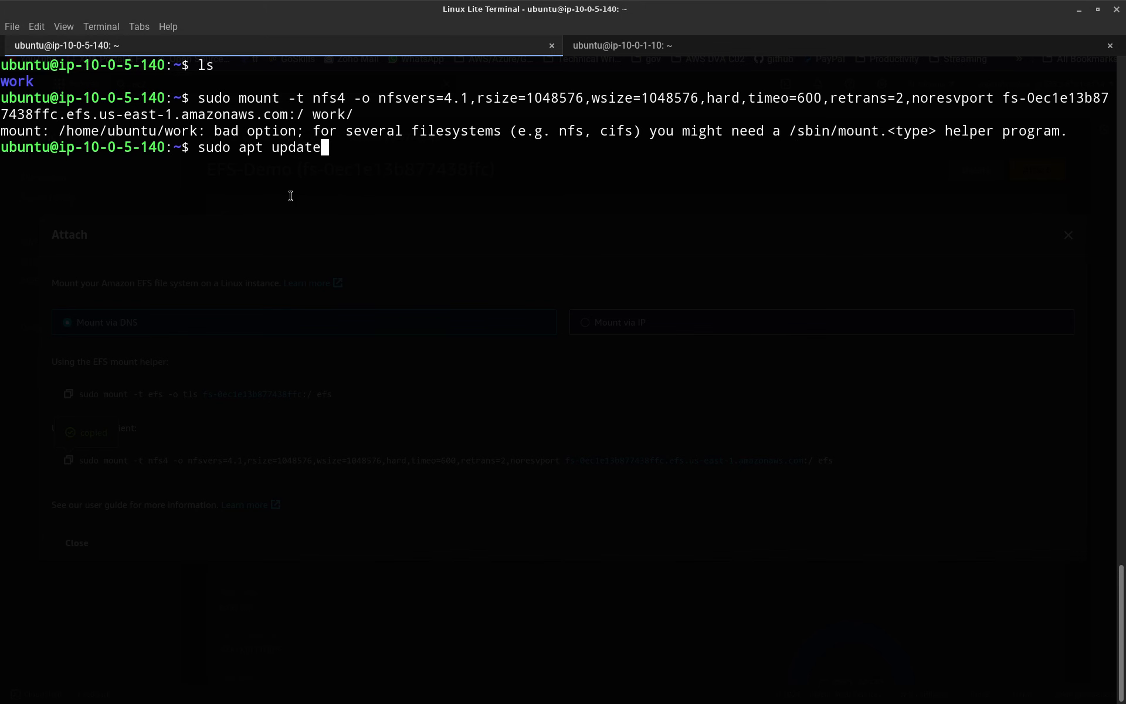
pyautogui.press('Return')
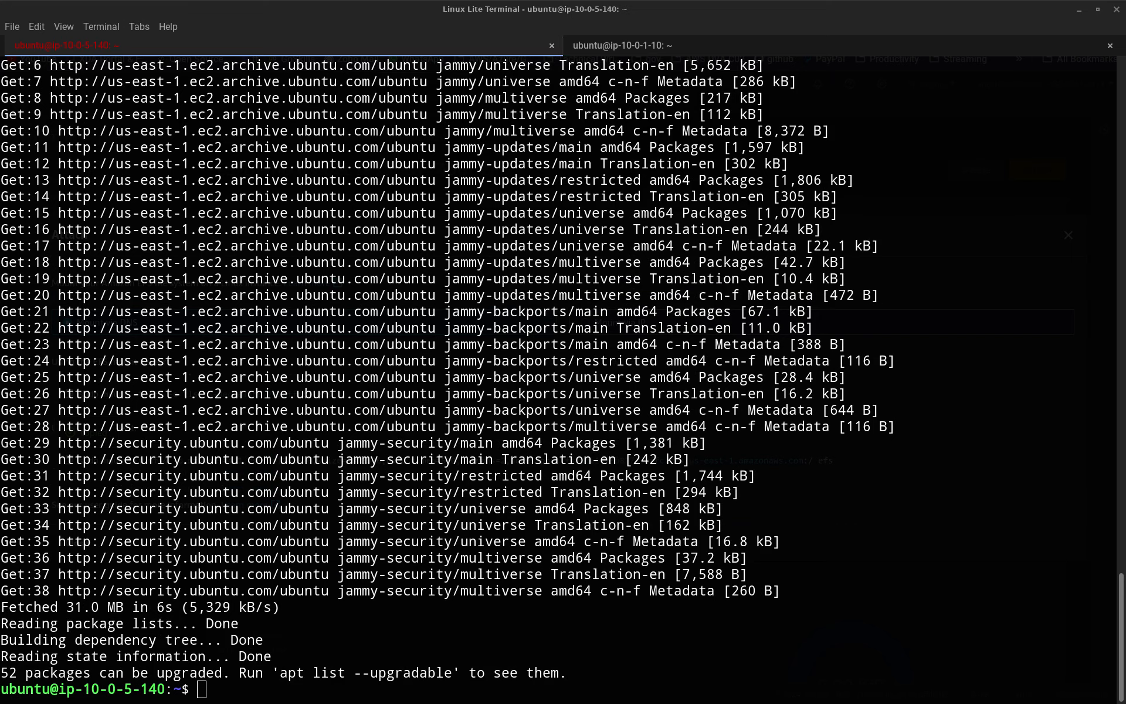
pyautogui.click(474, 417)
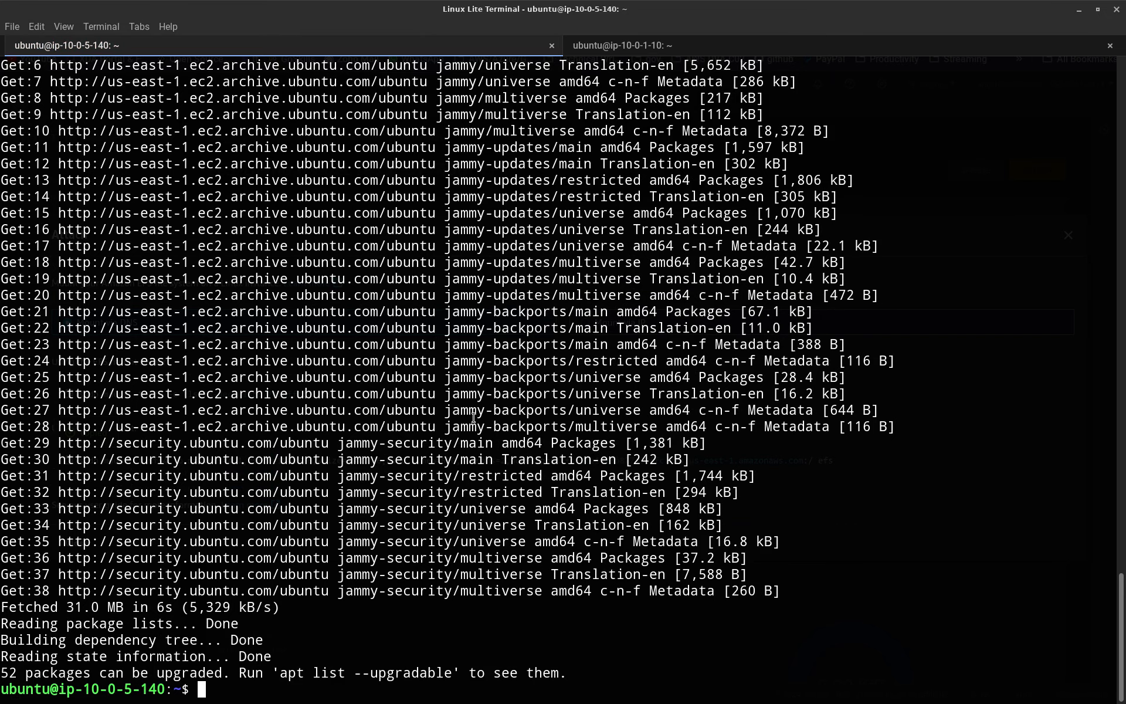
pyautogui.hotkey('ctrl', 'l')
# Step: Install the nfs-common package on the first instance with apt, accept the installation and clear the terminal
pyautogui.write('s')
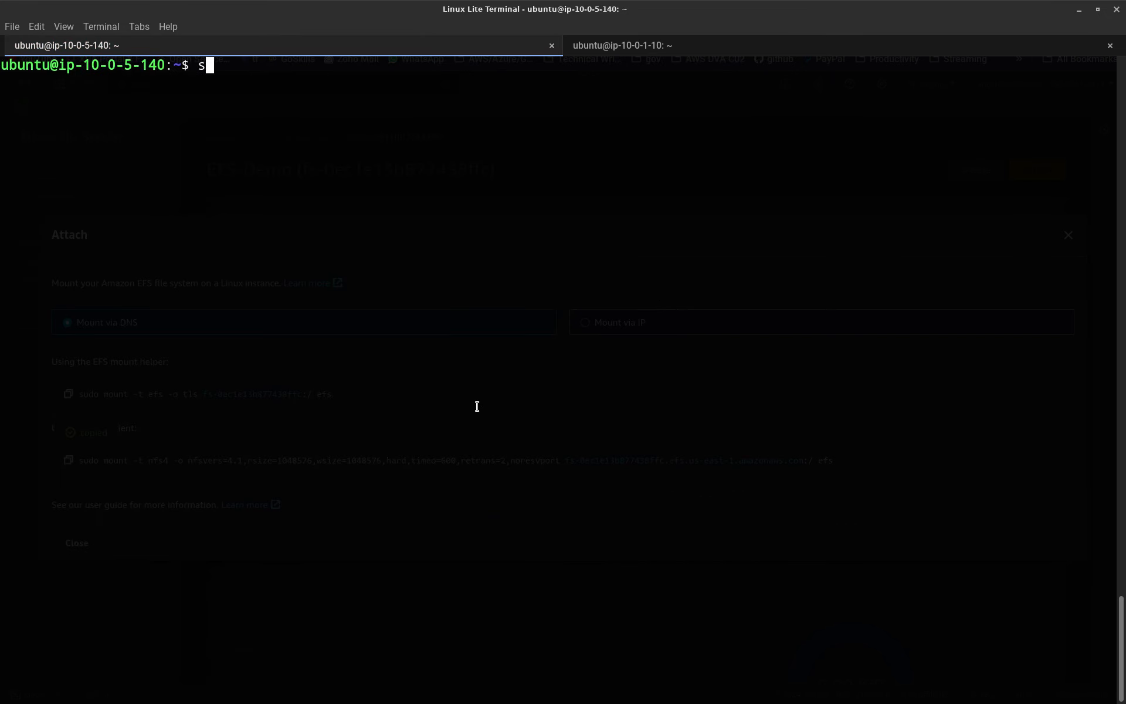
pyautogui.write('udo apt install ')
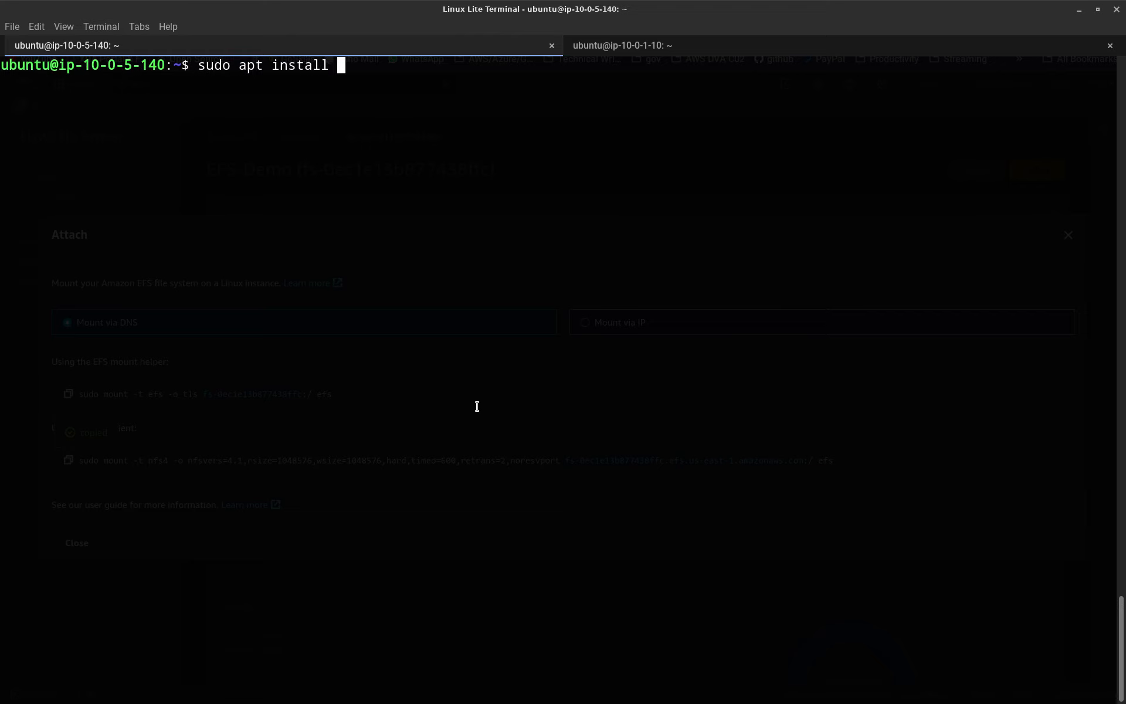
pyautogui.write('nfs-common')
pyautogui.press('Return')
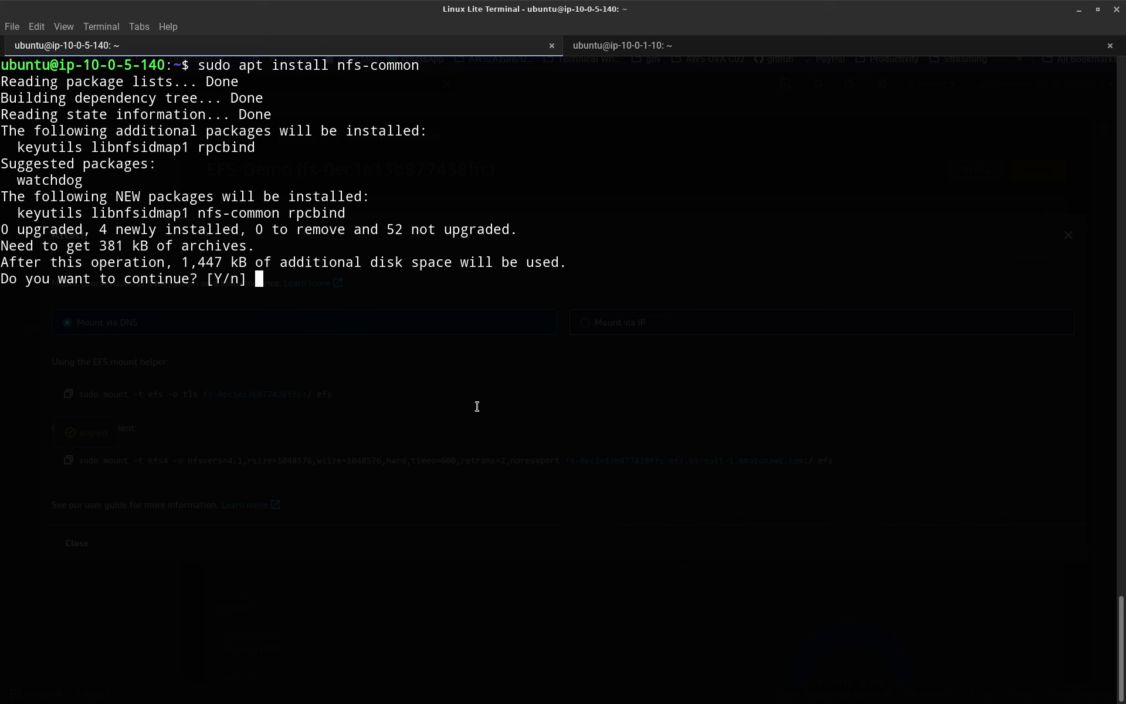
pyautogui.write('y')
pyautogui.press('Return')
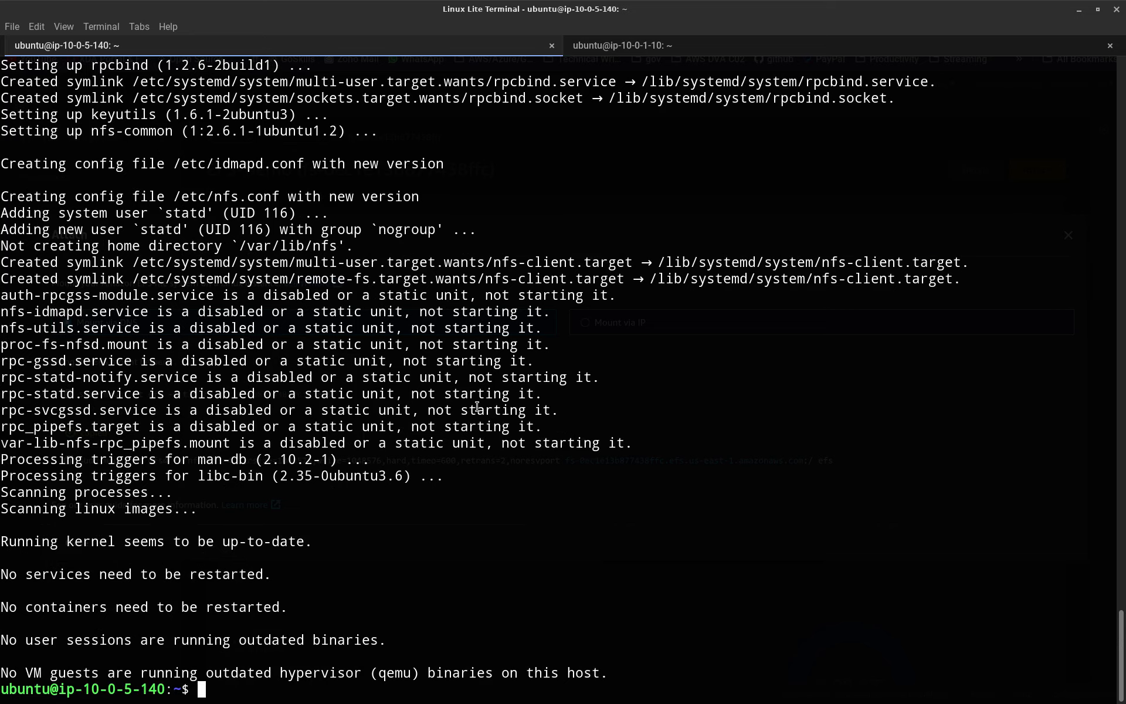
pyautogui.hotkey('ctrl', 'l')
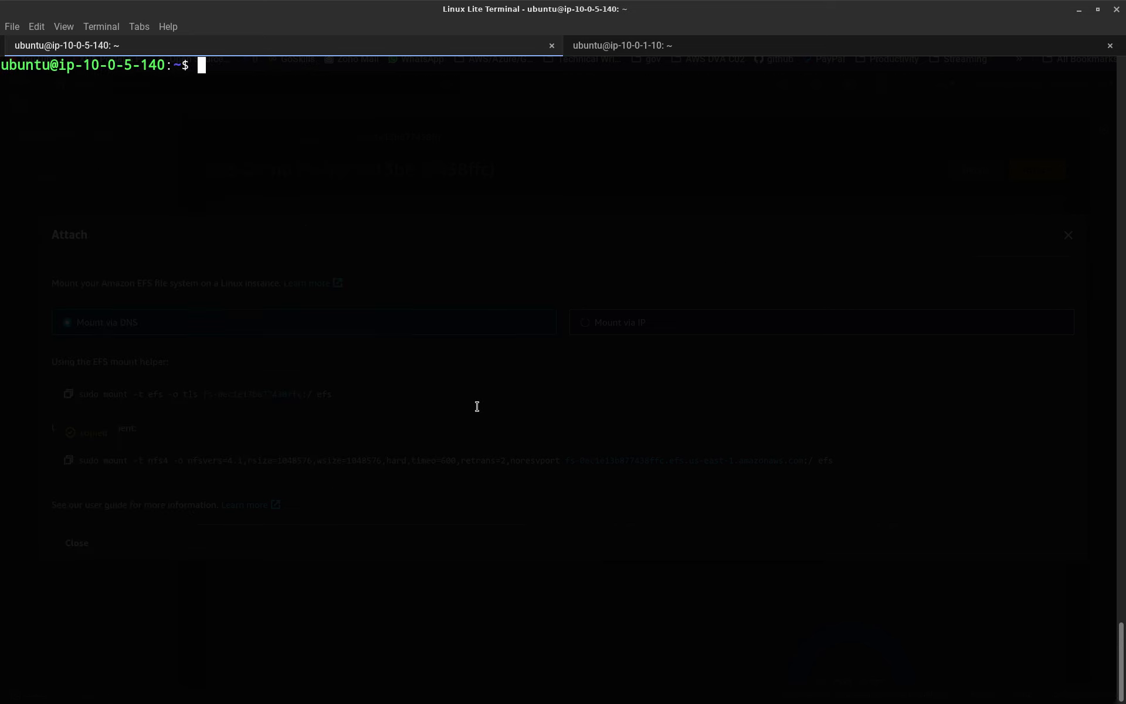
# Step: Rerun the earlier NFS mount command for work/ on the first instance and list the home directory's contents
pyautogui.press('Up')
pyautogui.press('Up')
pyautogui.press('Up')
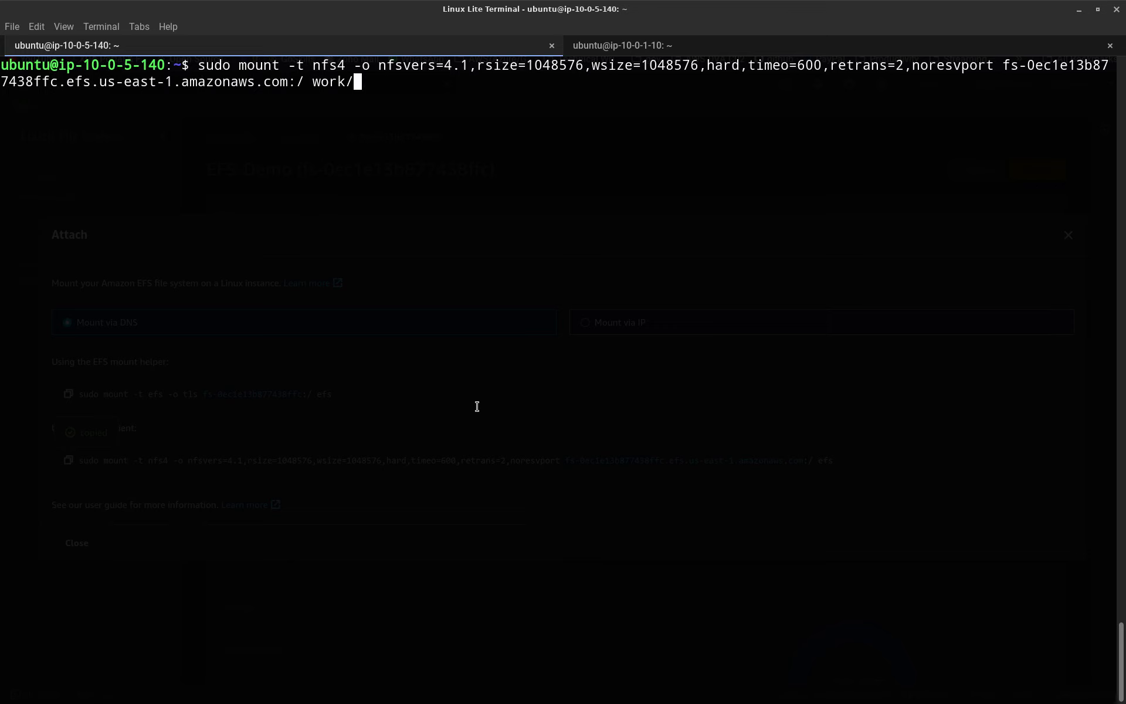
pyautogui.press('Return')
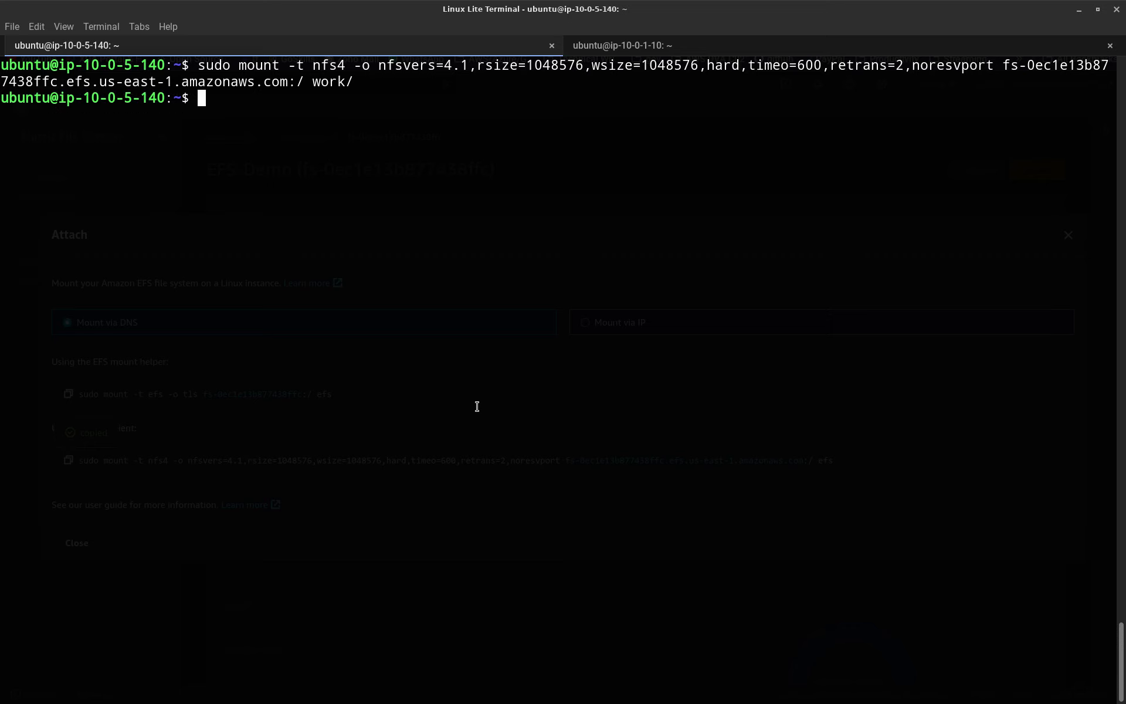
pyautogui.write('ls')
pyautogui.press('Return')
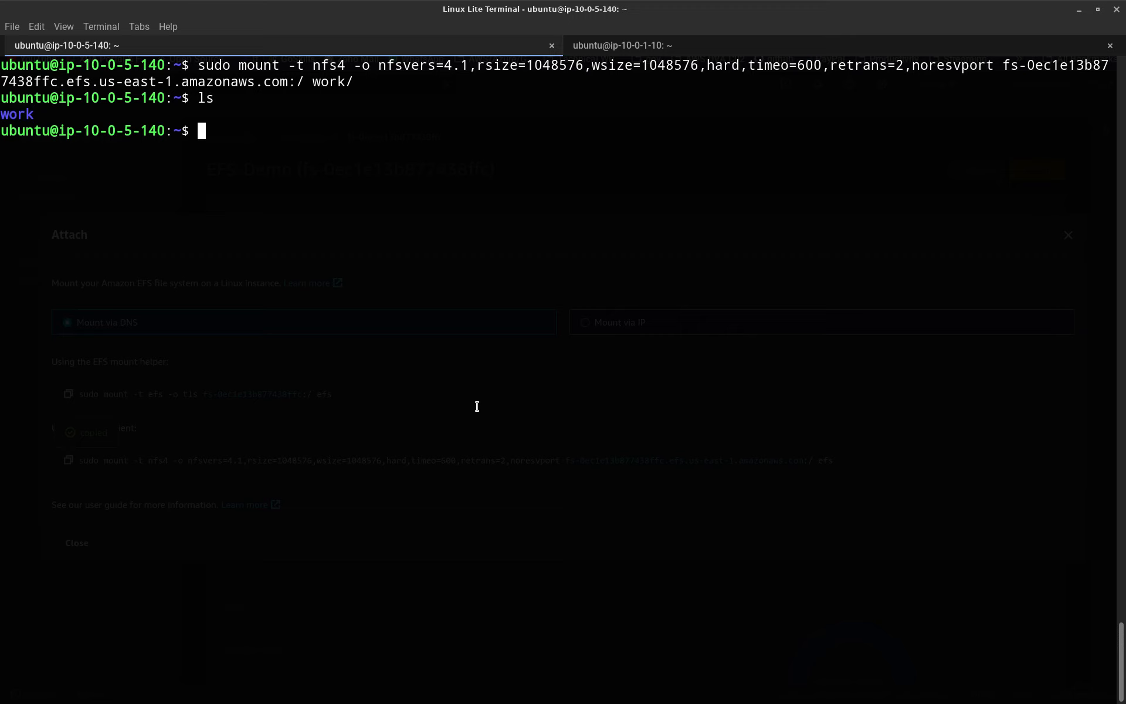
# Step: Try the copied NFS mount command with mount point efs on the second instance and clear its terminal
pyautogui.click(681, 50)
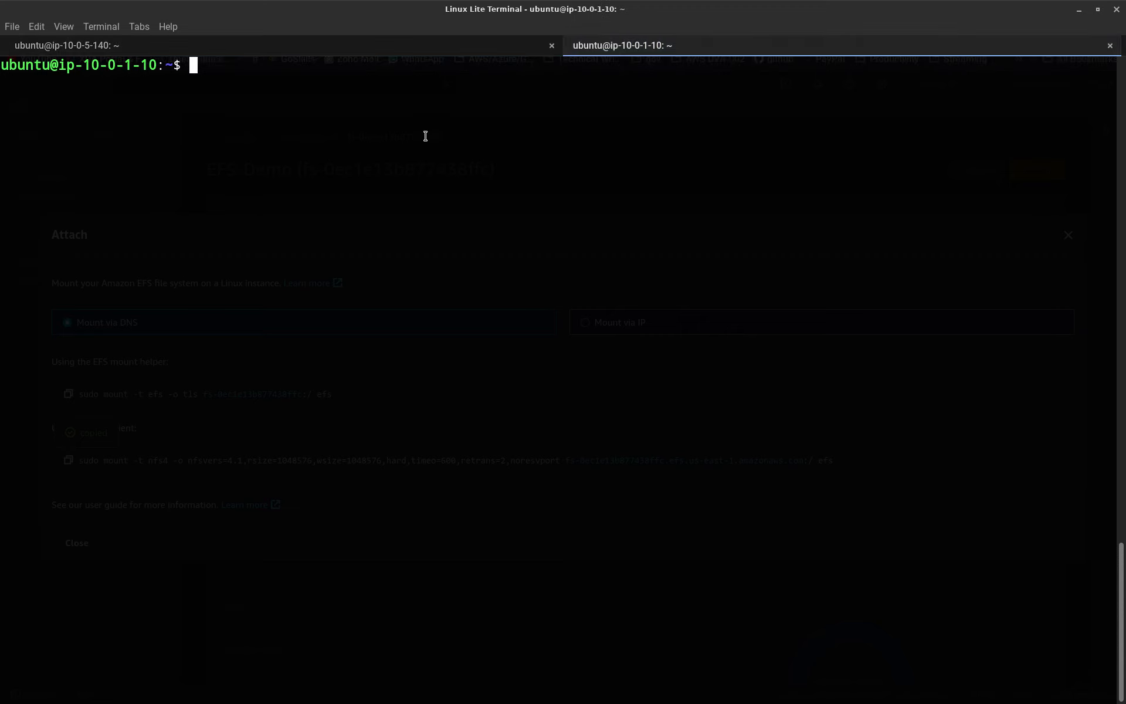
pyautogui.rightClick(290, 113)
pyautogui.click(328, 192)
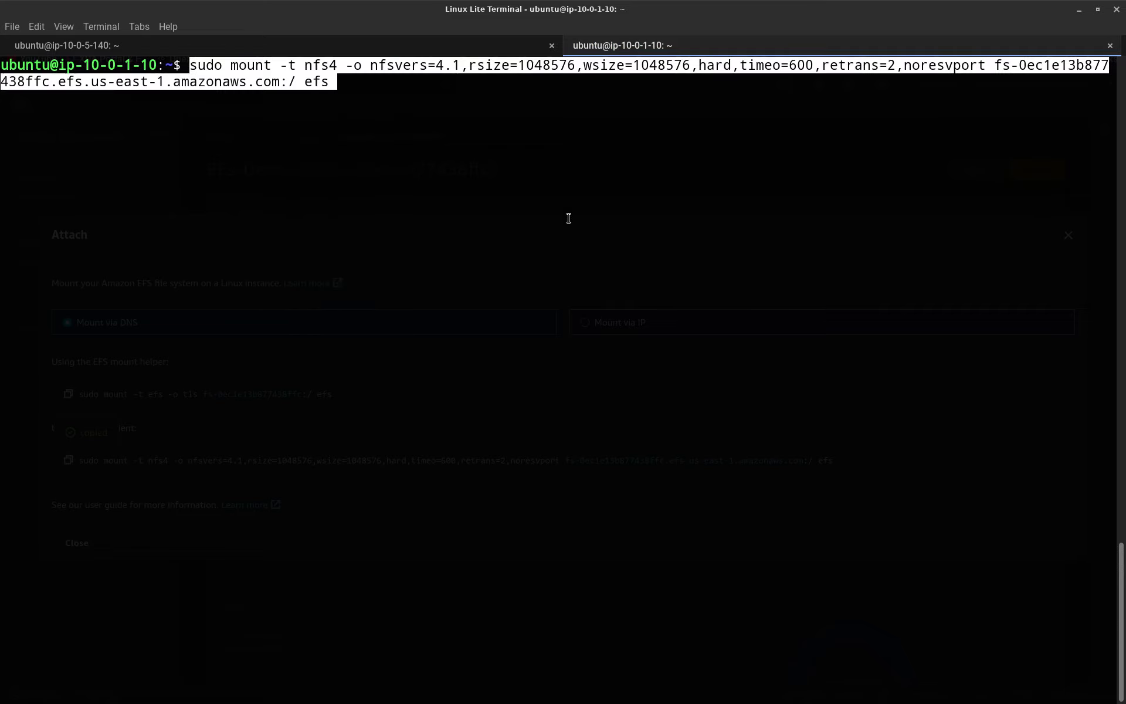
pyautogui.press('Return')
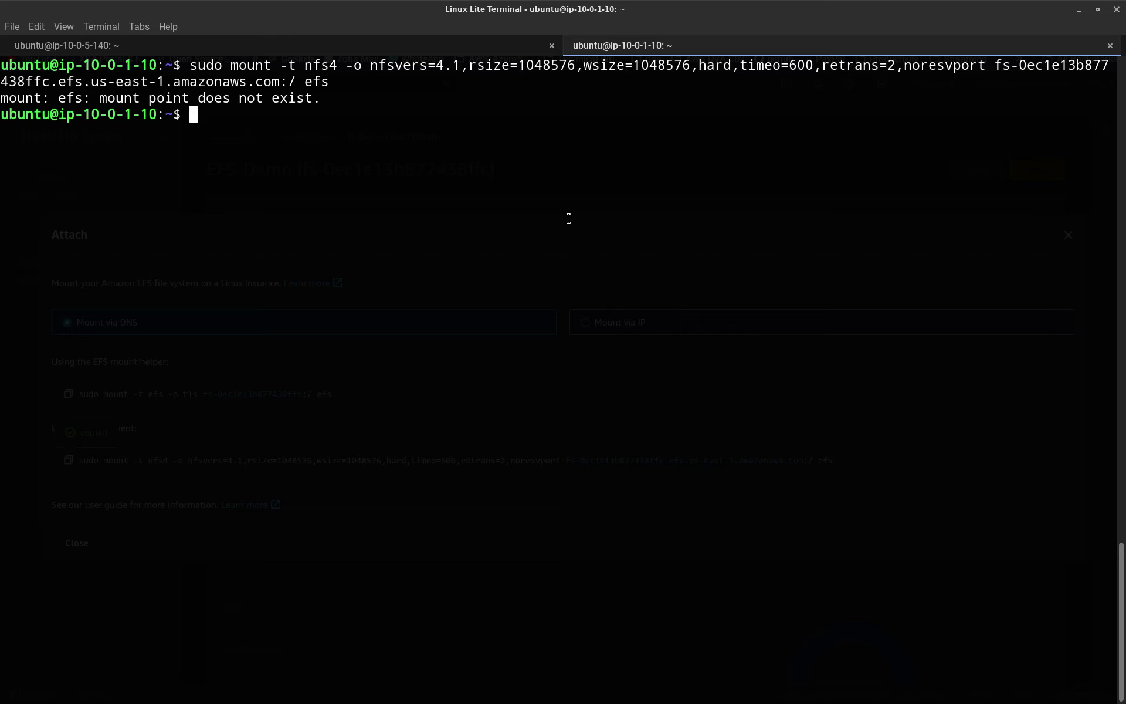
pyautogui.hotkey('ctrl', 'l')
# Step: List the second instance's contents and try the NFS mount command again with workstuff/ as the mount point
pyautogui.write('ls')
pyautogui.press('Return')
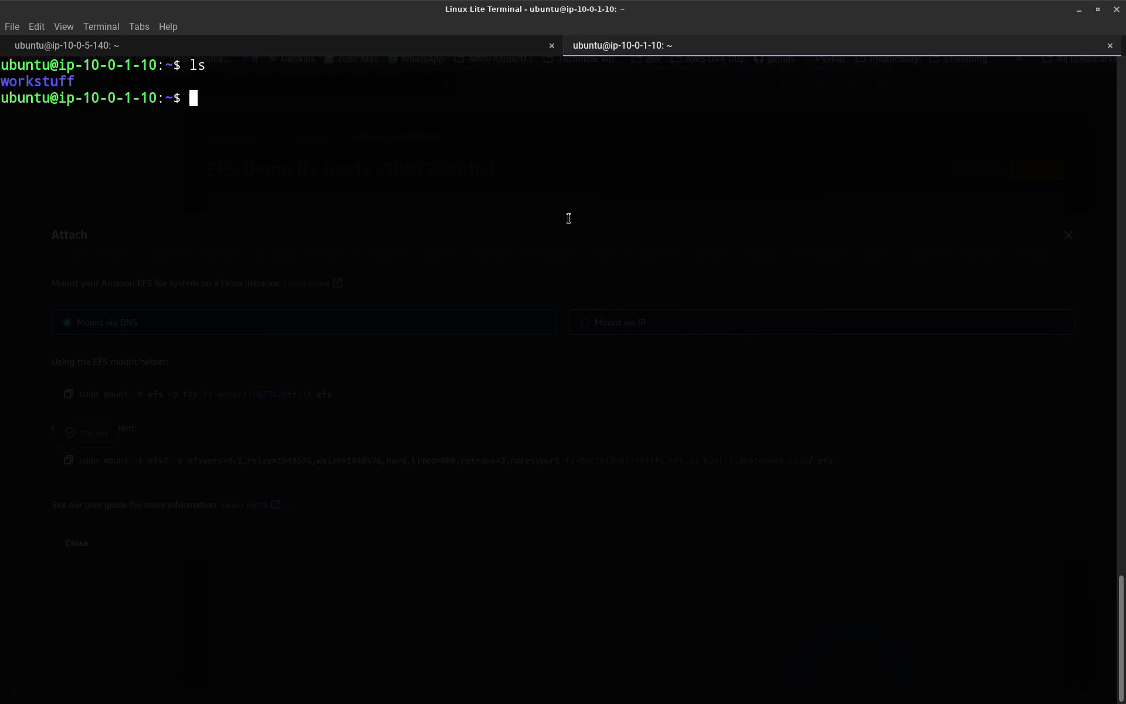
pyautogui.press('Up')
pyautogui.press('Up')
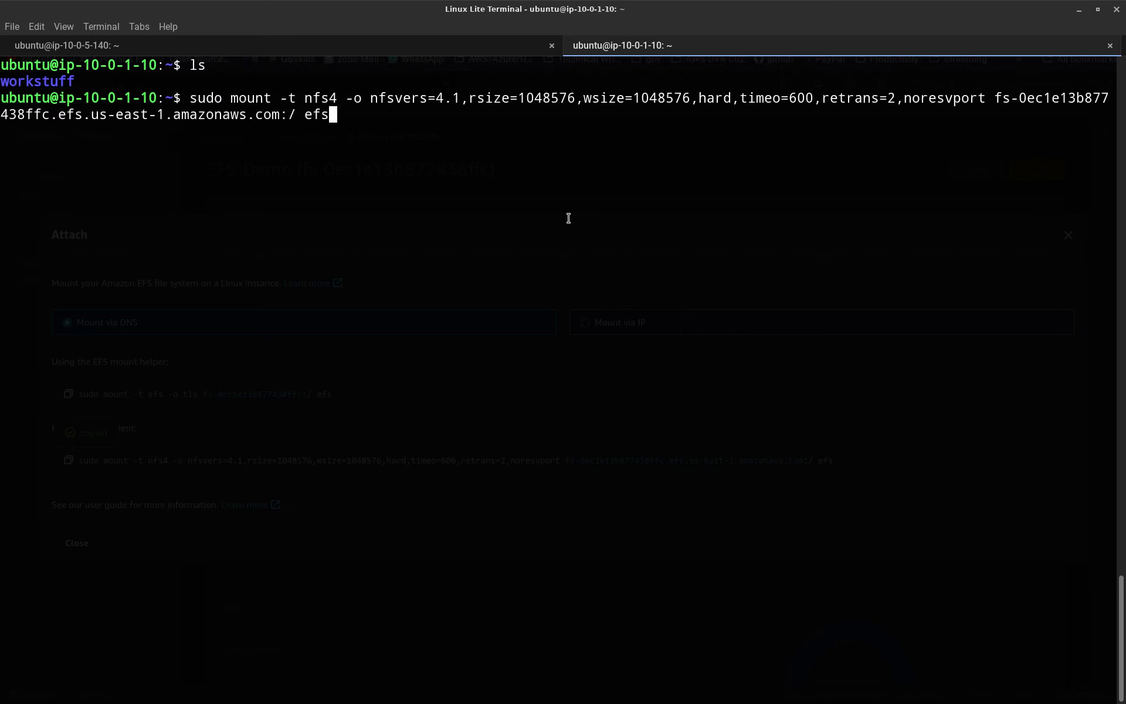
pyautogui.press('BackSpace')
pyautogui.press('BackSpace')
pyautogui.press('BackSpace')
pyautogui.write('work')
pyautogui.press('Tab')
pyautogui.press('Return')
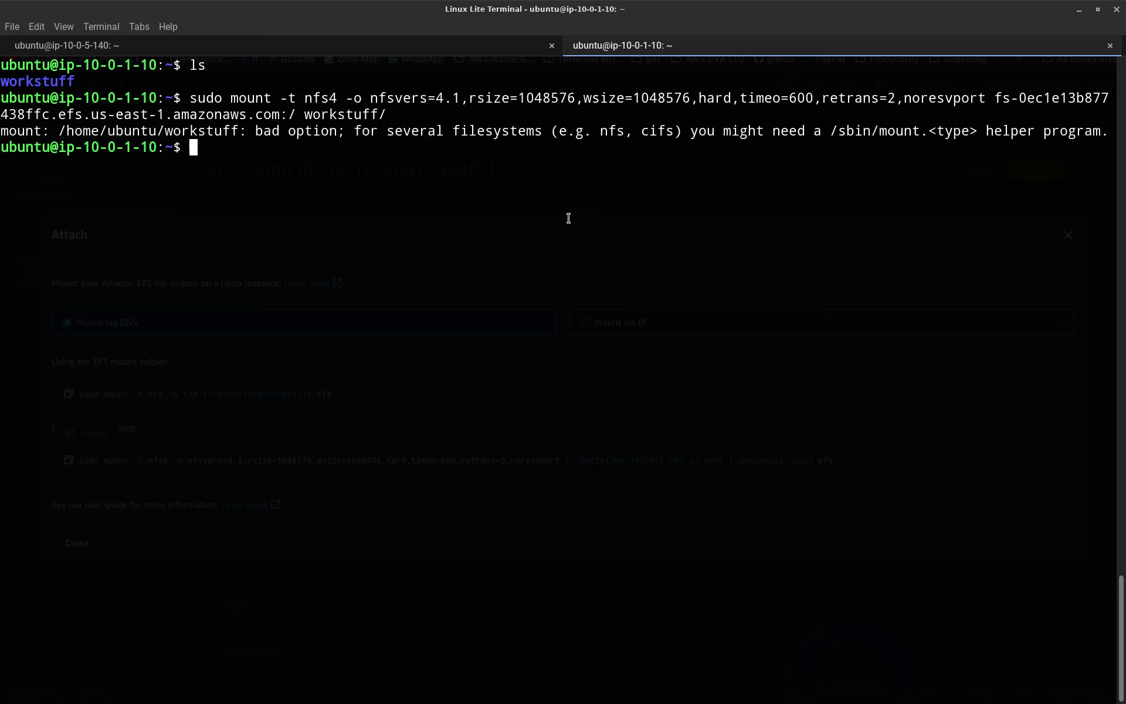
# Step: Update the package lists on the second instance with sudo apt update and clear its terminal
pyautogui.write('sudo apt update')
pyautogui.press('Return')
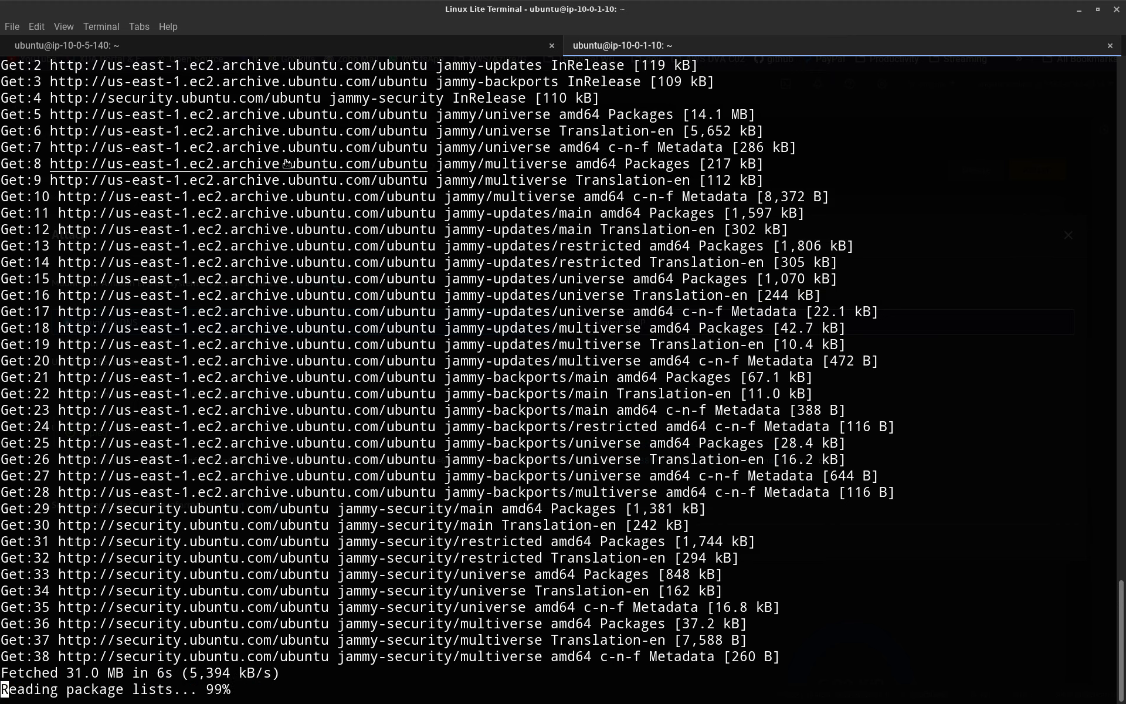
pyautogui.hotkey('ctrl', 'l')
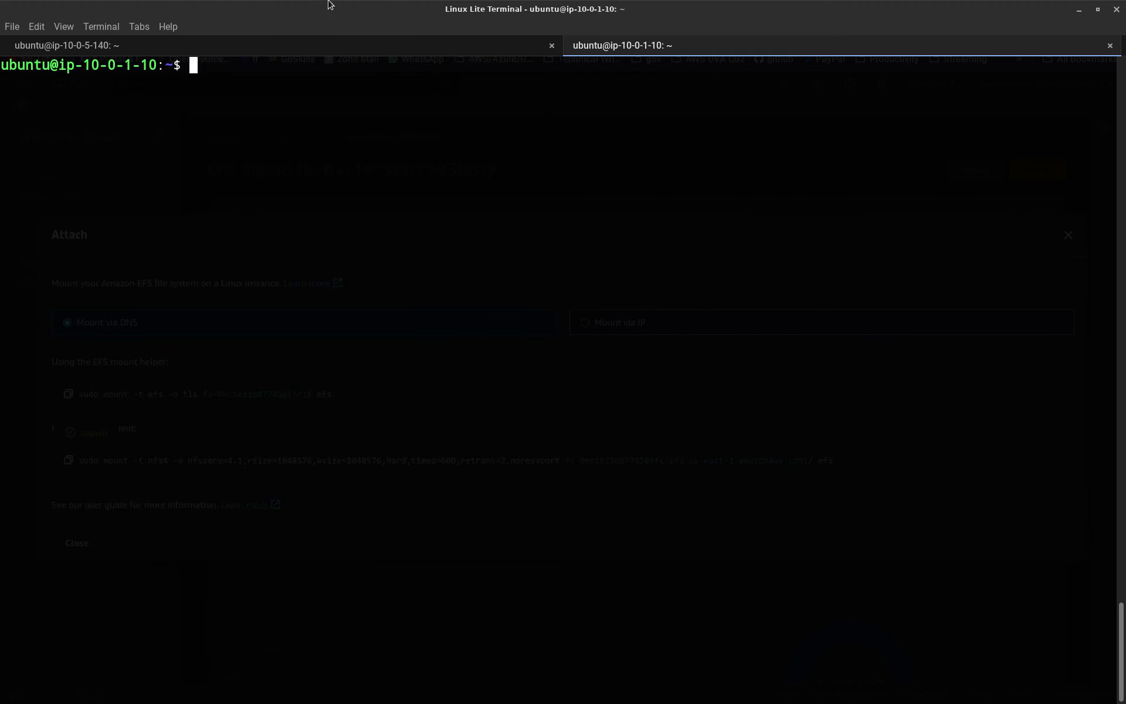
pyautogui.rightClick(252, 77)
pyautogui.click(172, 128)
# Step: Install the nfs-common package on the second instance with sudo apt install and clear its terminal
pyautogui.write('sudo apt install ')
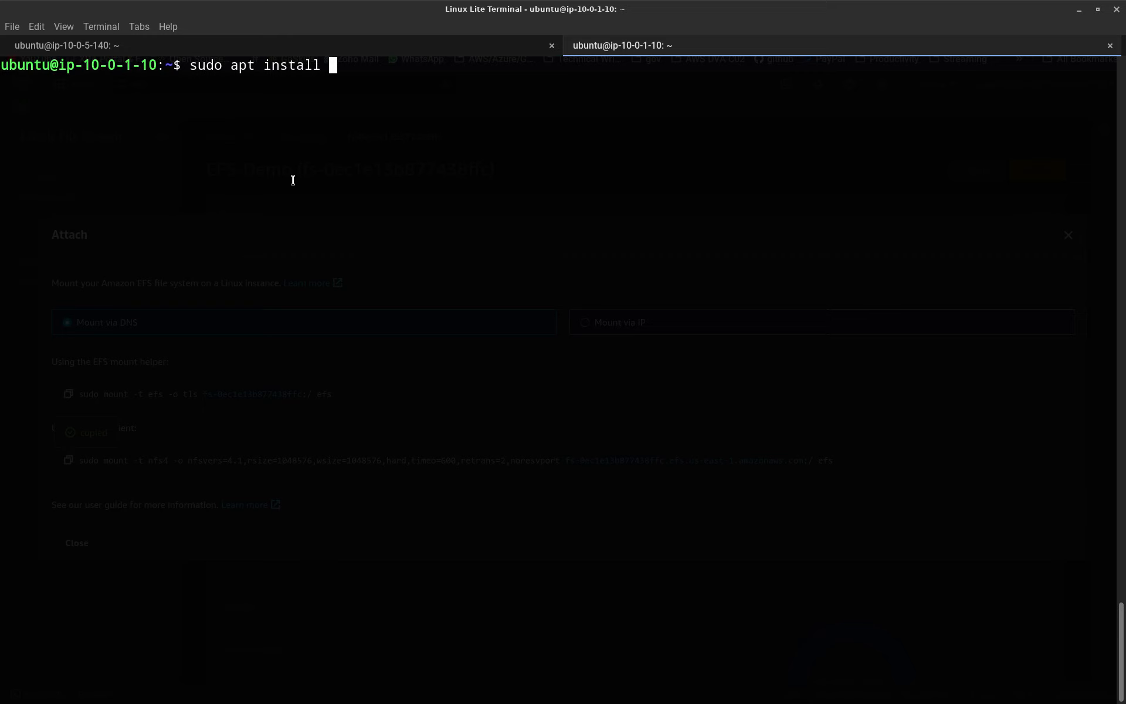
pyautogui.write('nfs-commion')
pyautogui.press('BackSpace')
pyautogui.press('BackSpace')
pyautogui.press('BackSpace')
pyautogui.write('on')
pyautogui.press('Return')
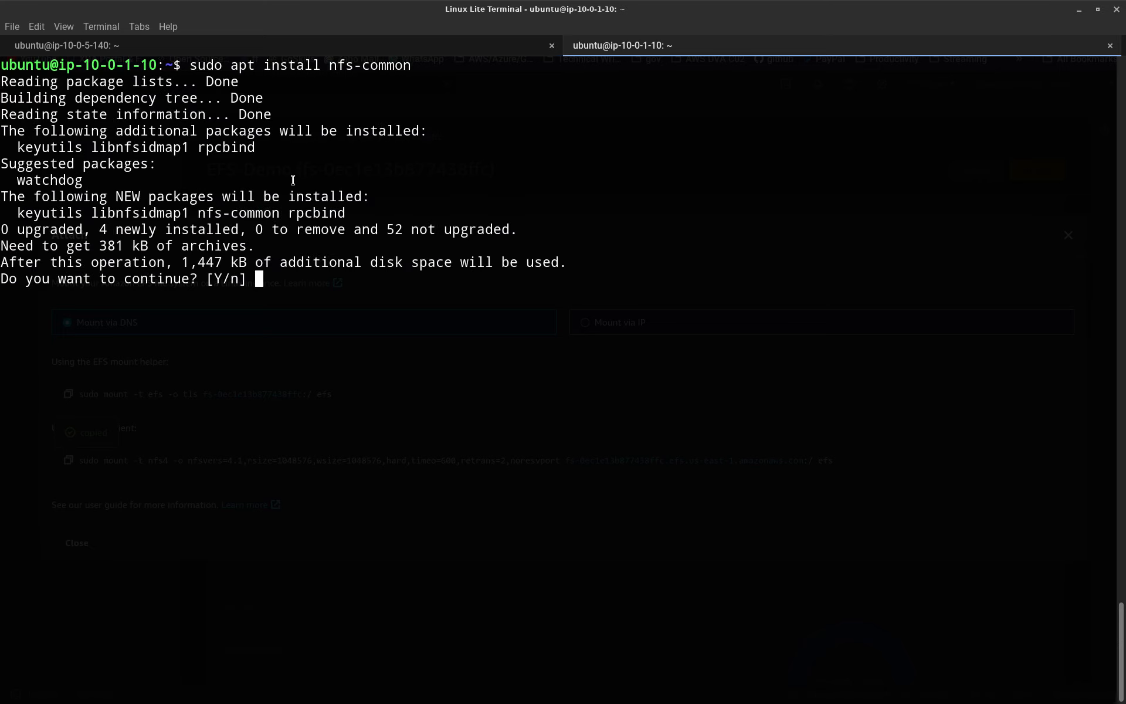
pyautogui.write('y')
pyautogui.press('Return')
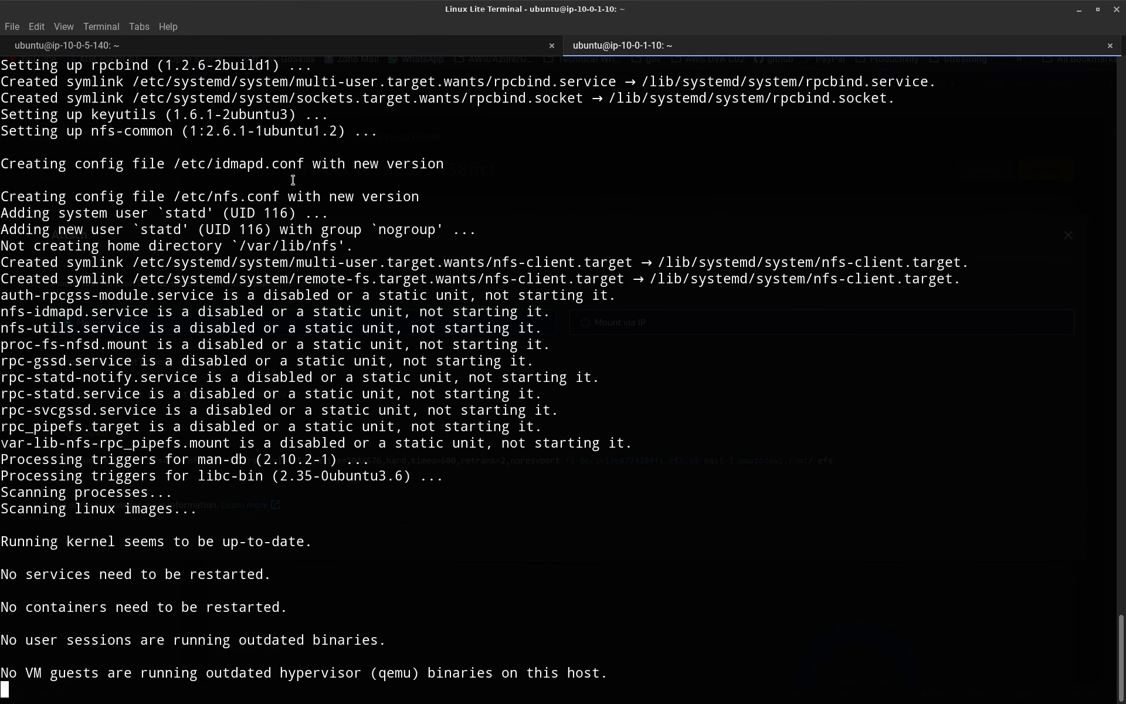
pyautogui.hotkey('ctrl', 'l')
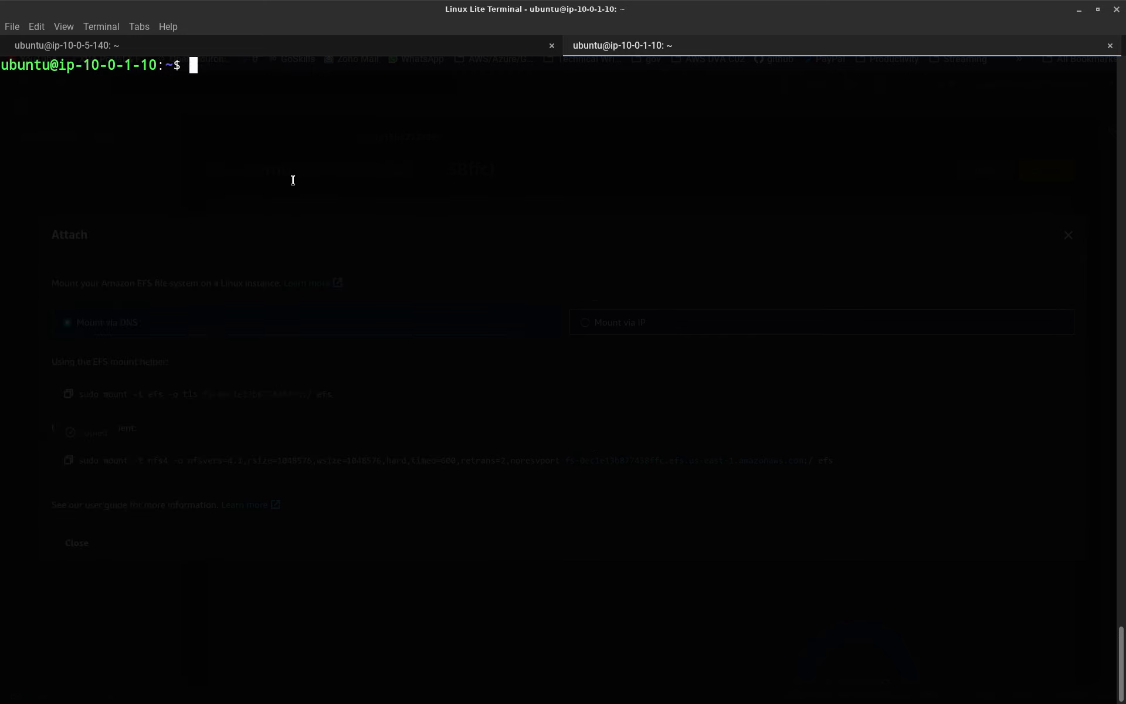
# Step: Mount the EFS file system on the second instance with the copied NFS mount command, using workstuff/ as the mount point
pyautogui.rightClick(277, 153)
pyautogui.click(304, 219)
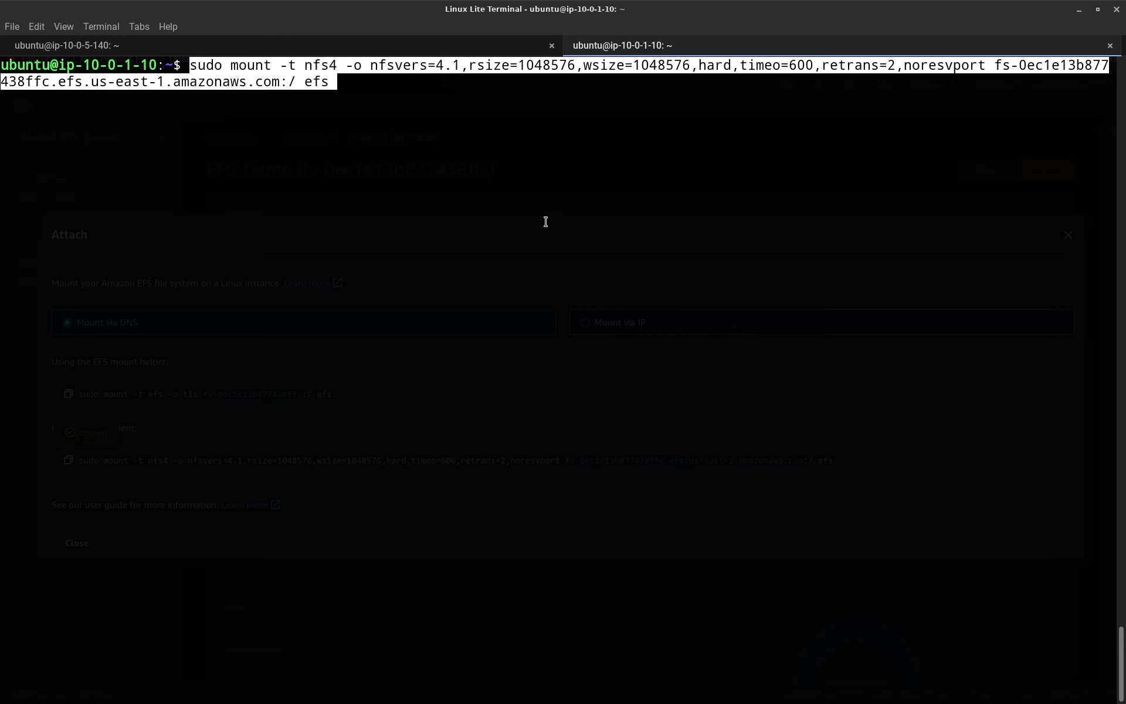
pyautogui.press('BackSpace')
pyautogui.press('BackSpace')
pyautogui.press('BackSpace')
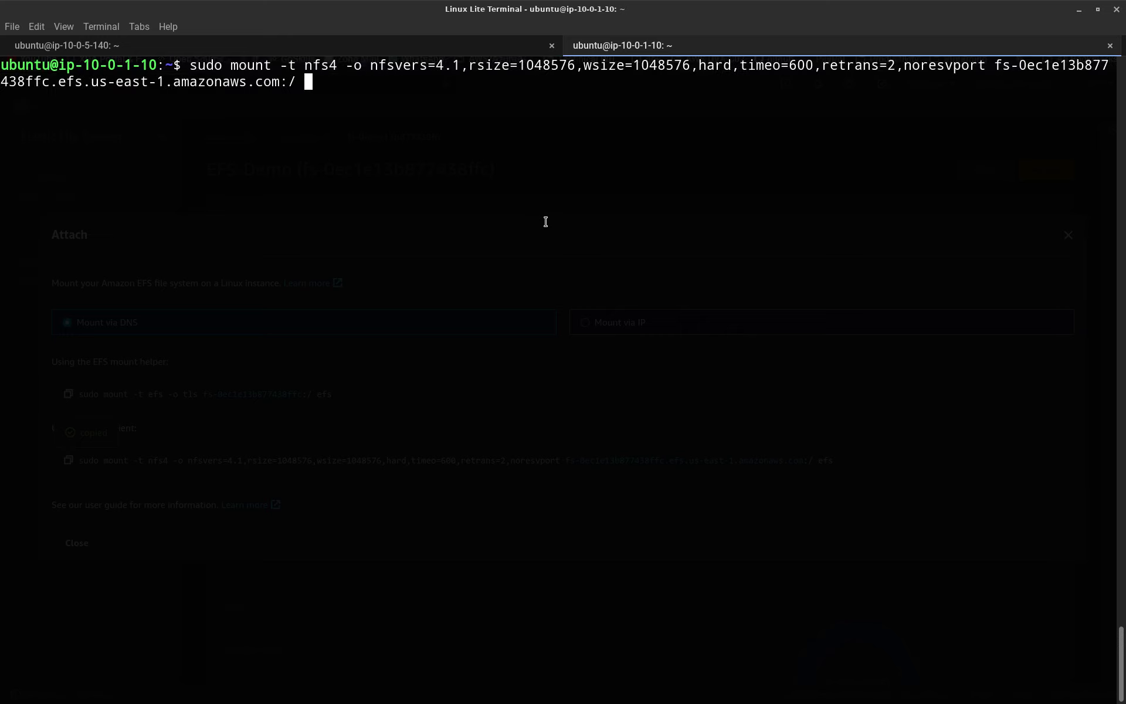
pyautogui.write('workstuff/')
pyautogui.press('Return')
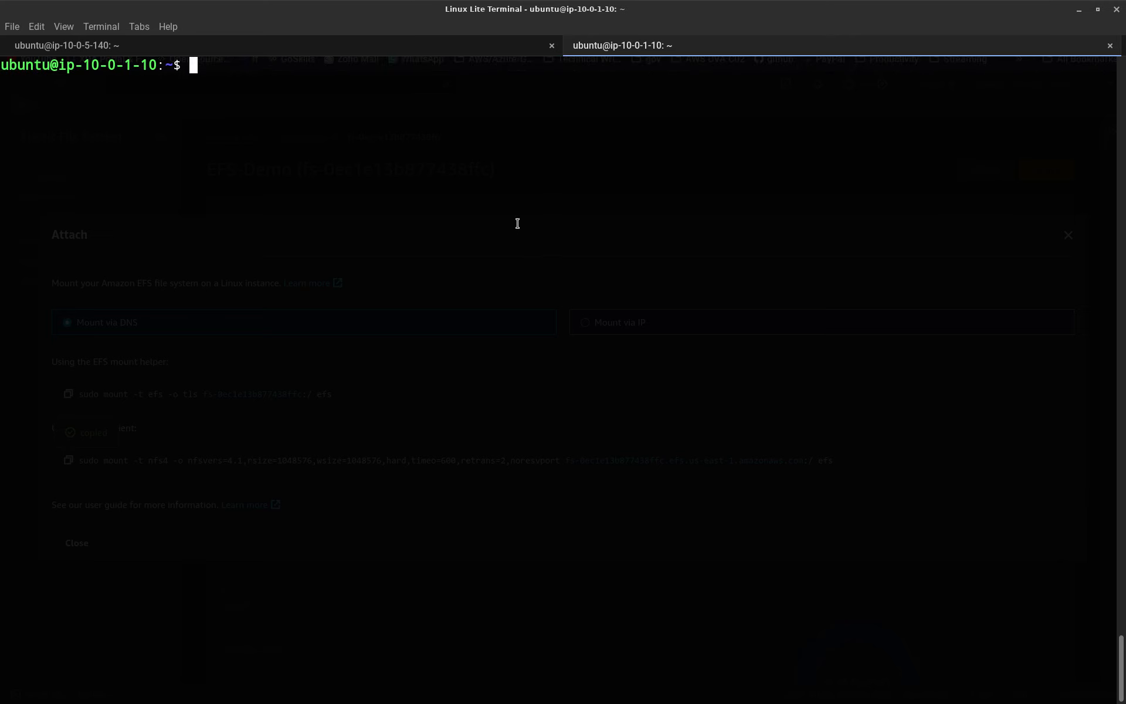
# Step: Clear the first instance's terminal and change into its work/ directory
pyautogui.click(320, 53)
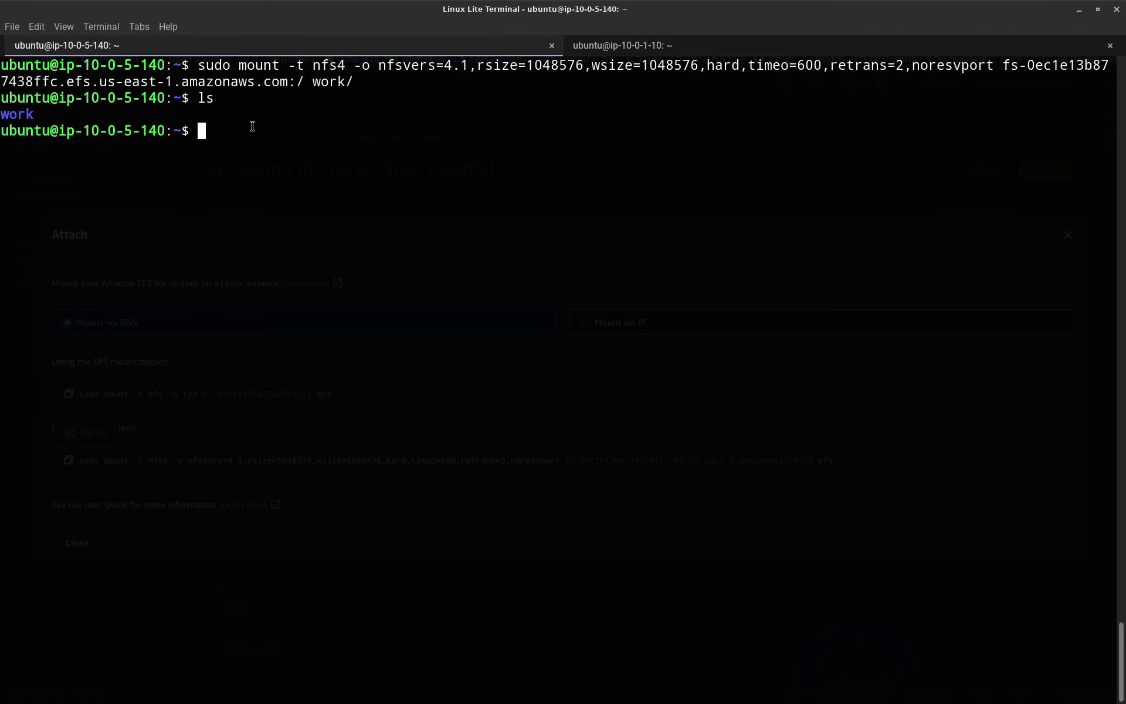
pyautogui.hotkey('ctrl', 'l')
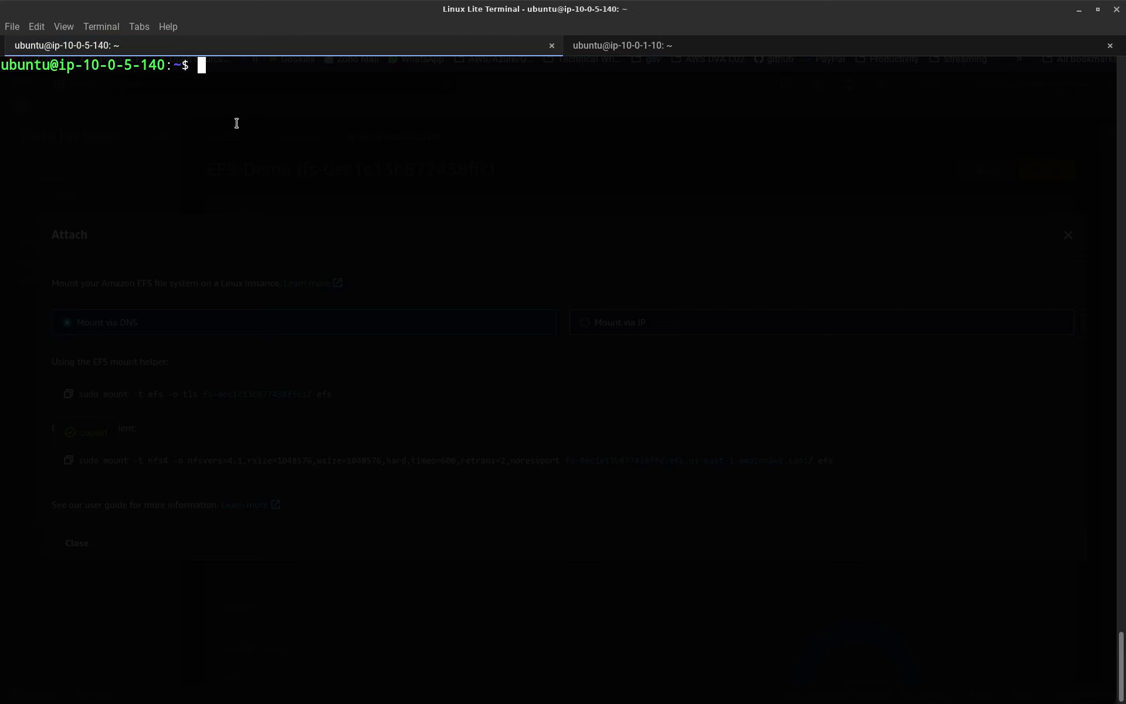
pyautogui.write('cd work/')
pyautogui.press('Return')
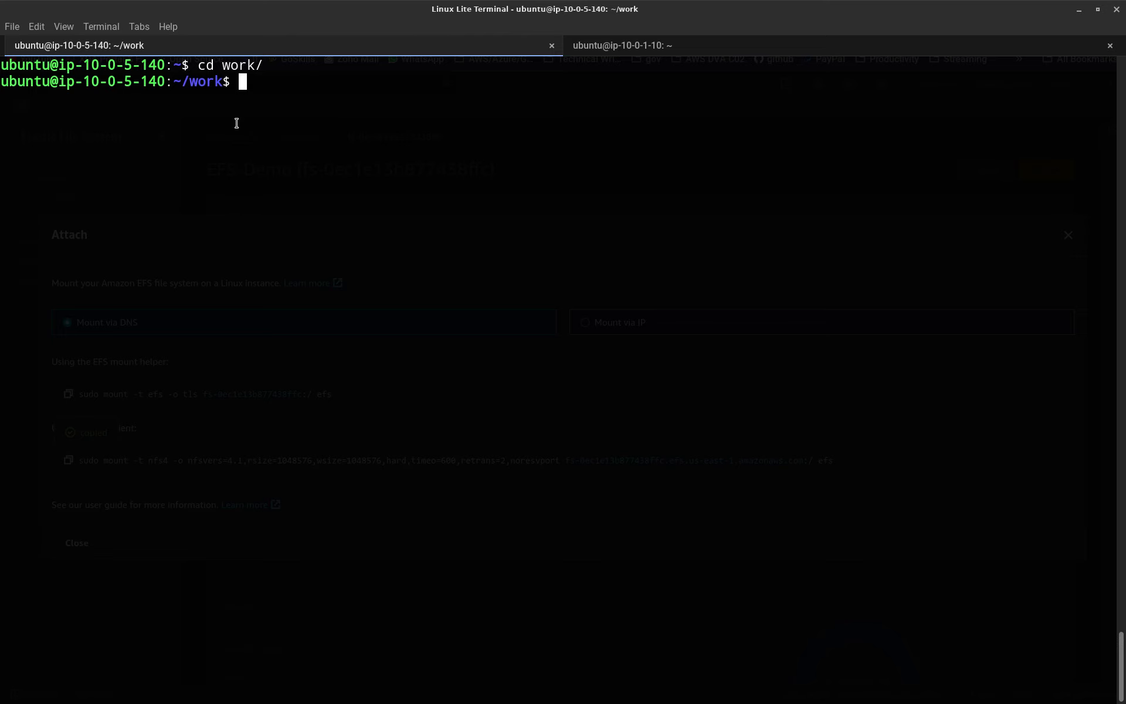
pyautogui.write('cd')
pyautogui.press('BackSpace')
pyautogui.press('BackSpace')
# Step: Switch to the second instance's terminal and list its home directory contents
pyautogui.click(673, 50)
pyautogui.click(449, 43)
pyautogui.click(663, 44)
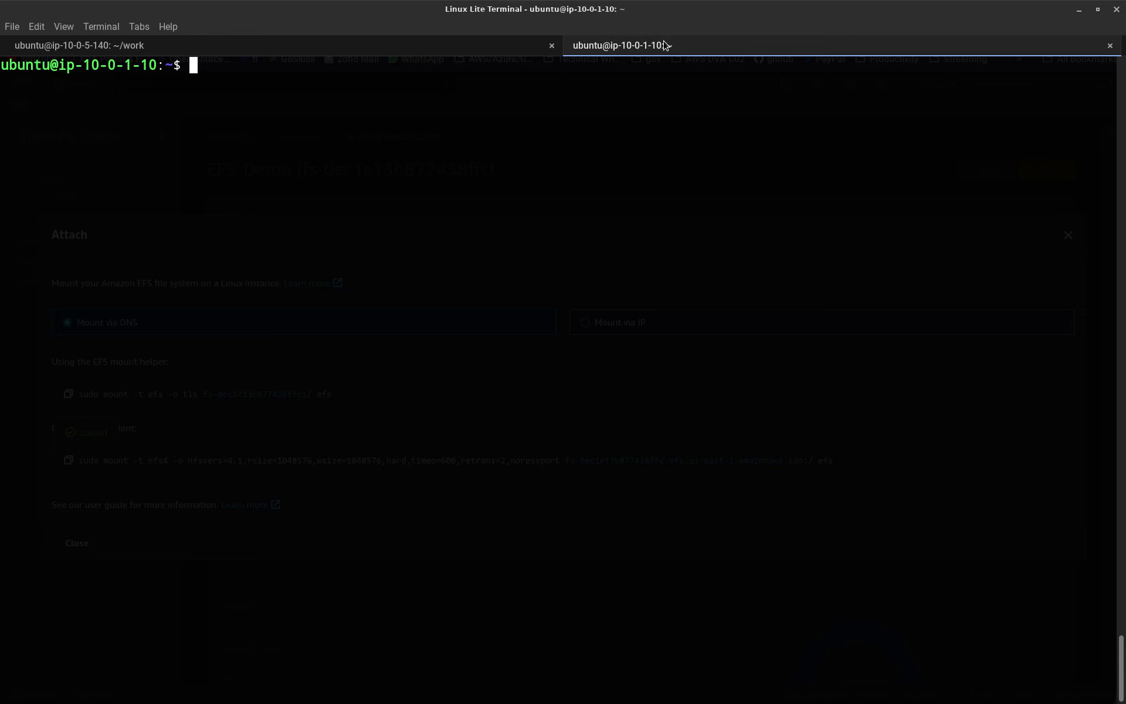
pyautogui.write('mkdi')
pyautogui.press('BackSpace')
pyautogui.press('BackSpace')
pyautogui.press('BackSpace')
pyautogui.press('BackSpace')
pyautogui.write('ls')
pyautogui.press('Return')
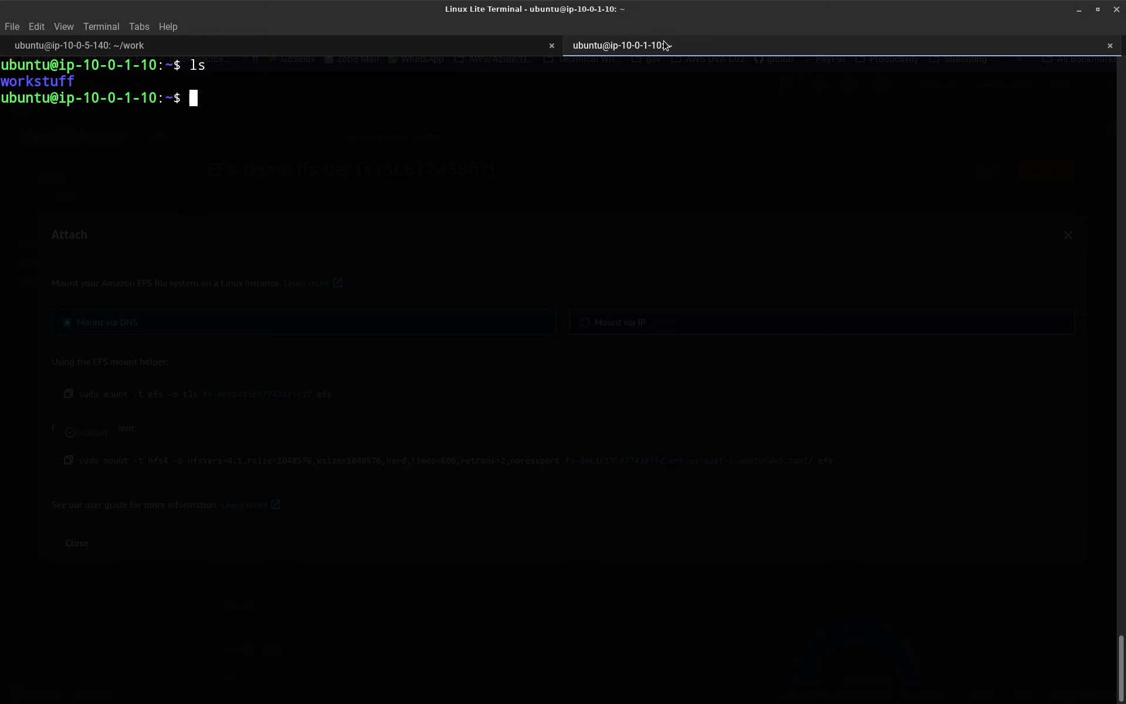
# Step: Create a directory named assets in the second instance's home directory and list the contents
pyautogui.write('mkdir assets')
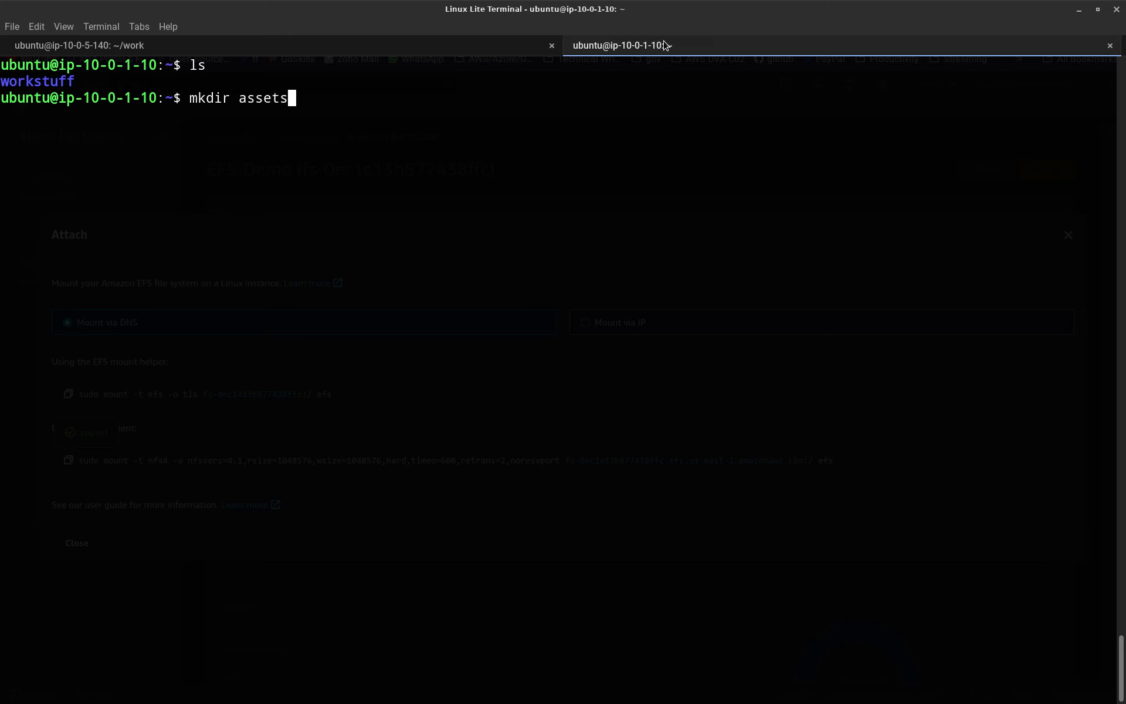
pyautogui.press('Return')
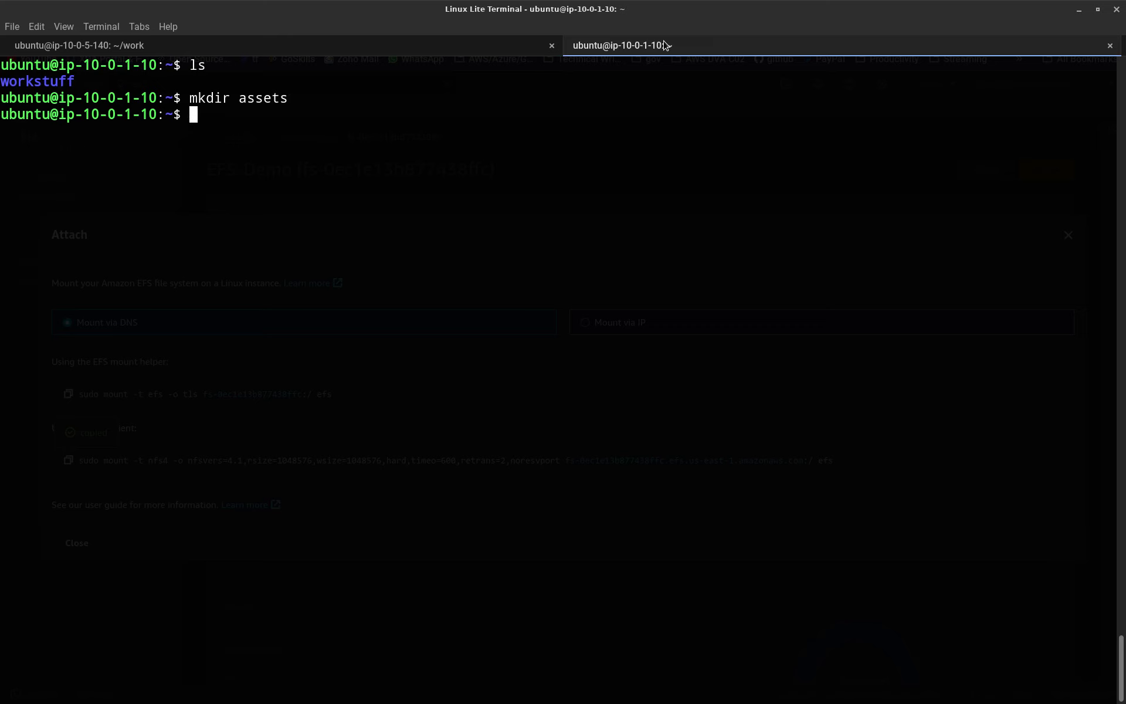
pyautogui.write('ls')
pyautogui.press('Return')
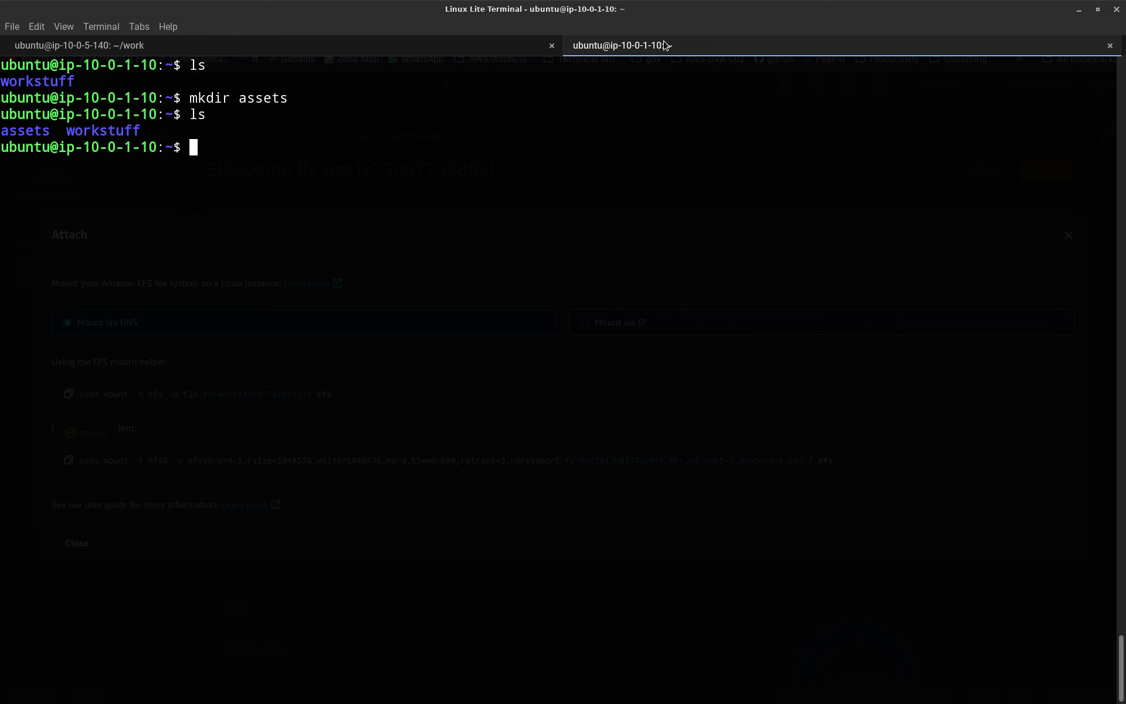
# Step: Create a directory named raw in the second instance's home directory and list the contents
pyautogui.write('mkdir')
pyautogui.write('raw')
pyautogui.press('Return')
pyautogui.write('ls')
pyautogui.press('Return')
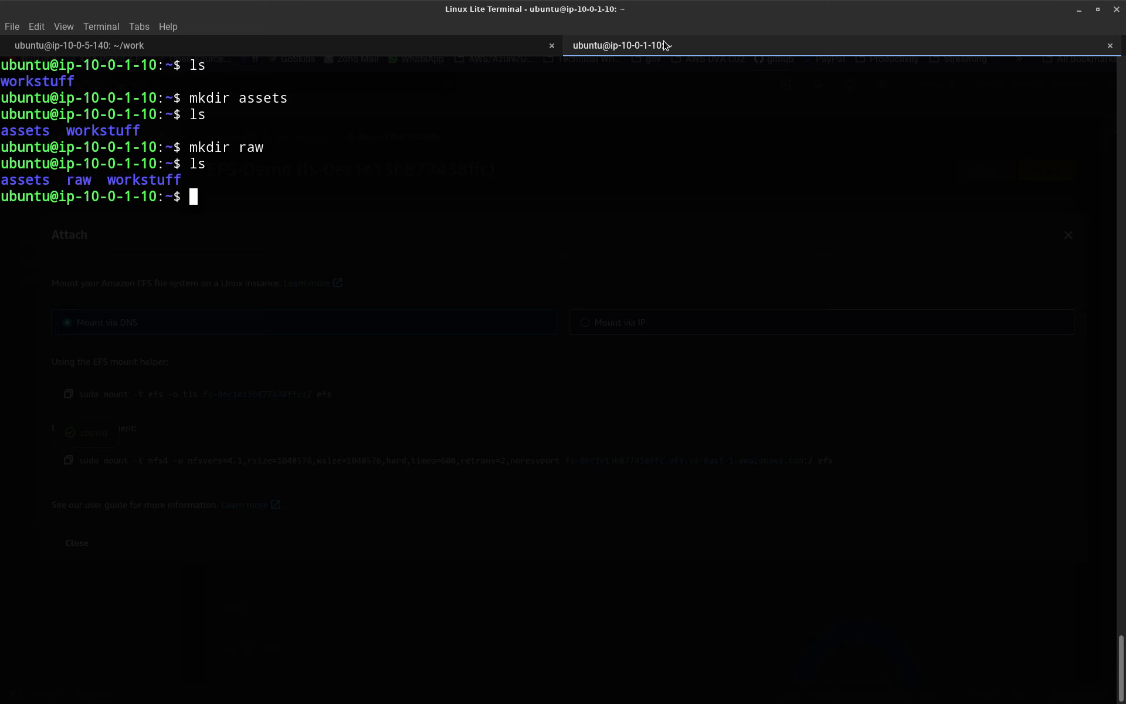
pyautogui.write('mkdir')
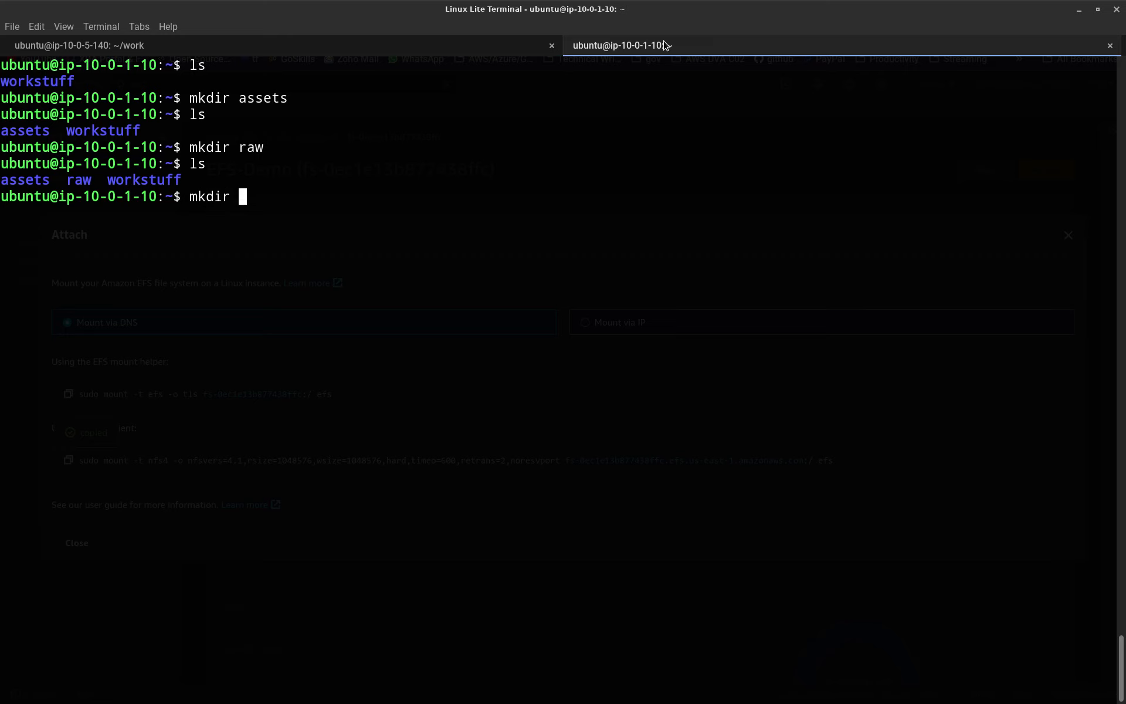
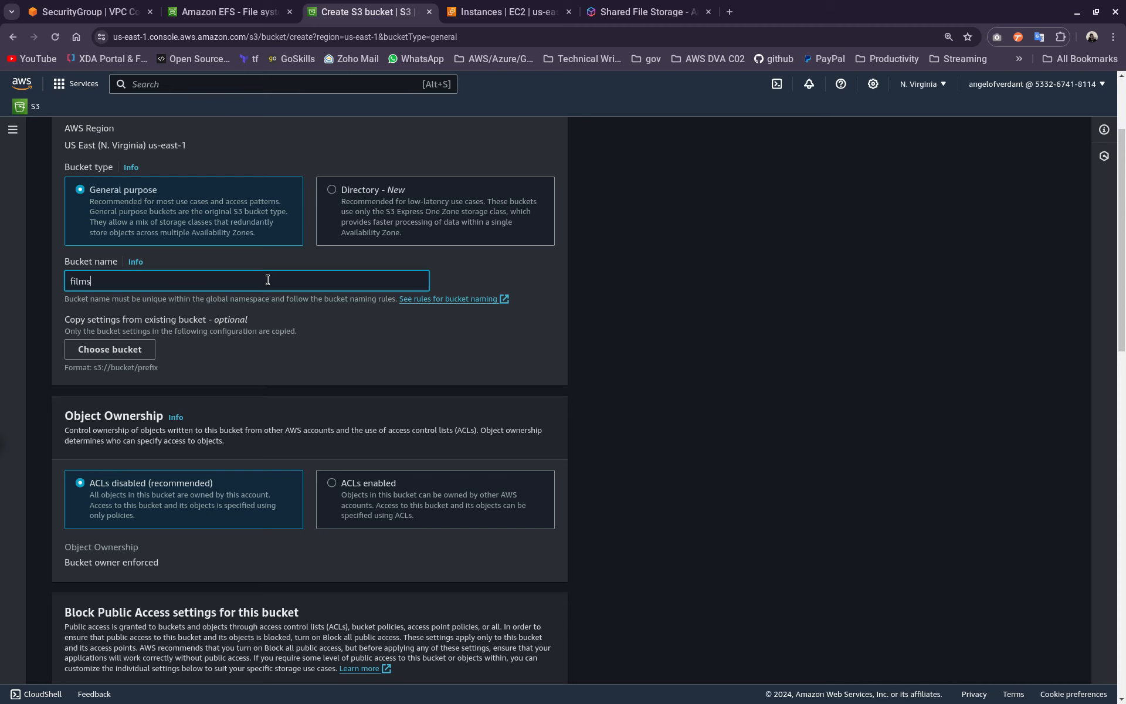
# Step: Turn off Block all public access and enable ACLs for the new S3 bucket
pyautogui.click(528, 285)
pyautogui.scroll(-5, 157, 428)
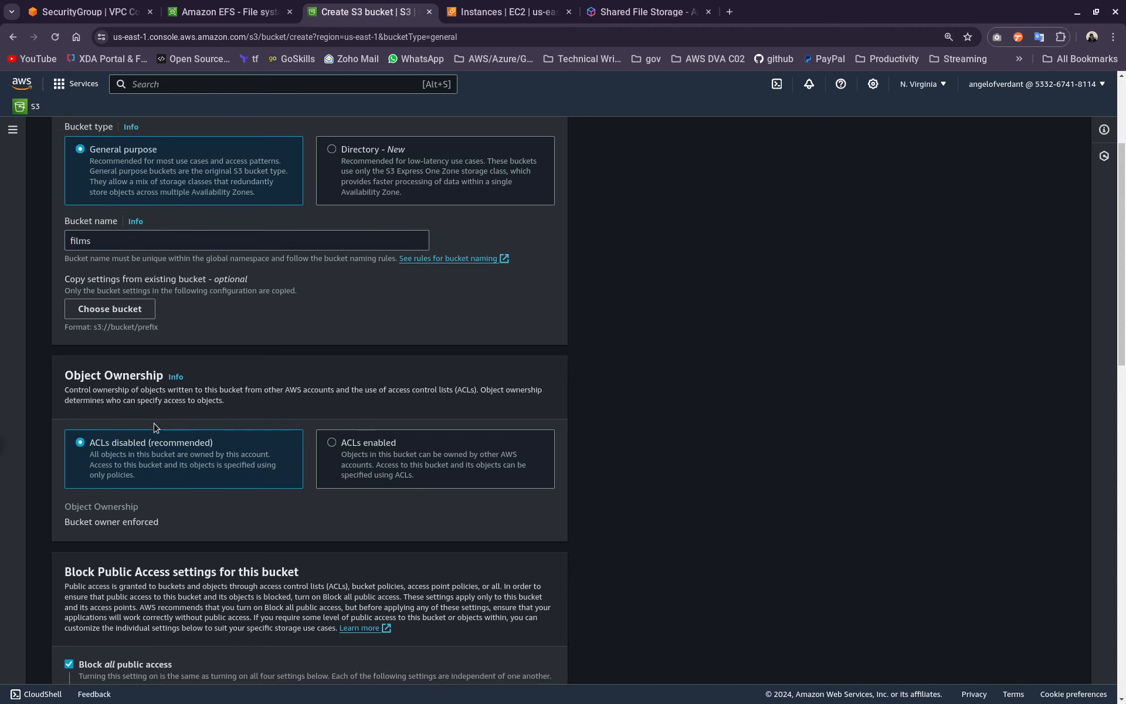
pyautogui.click(69, 423)
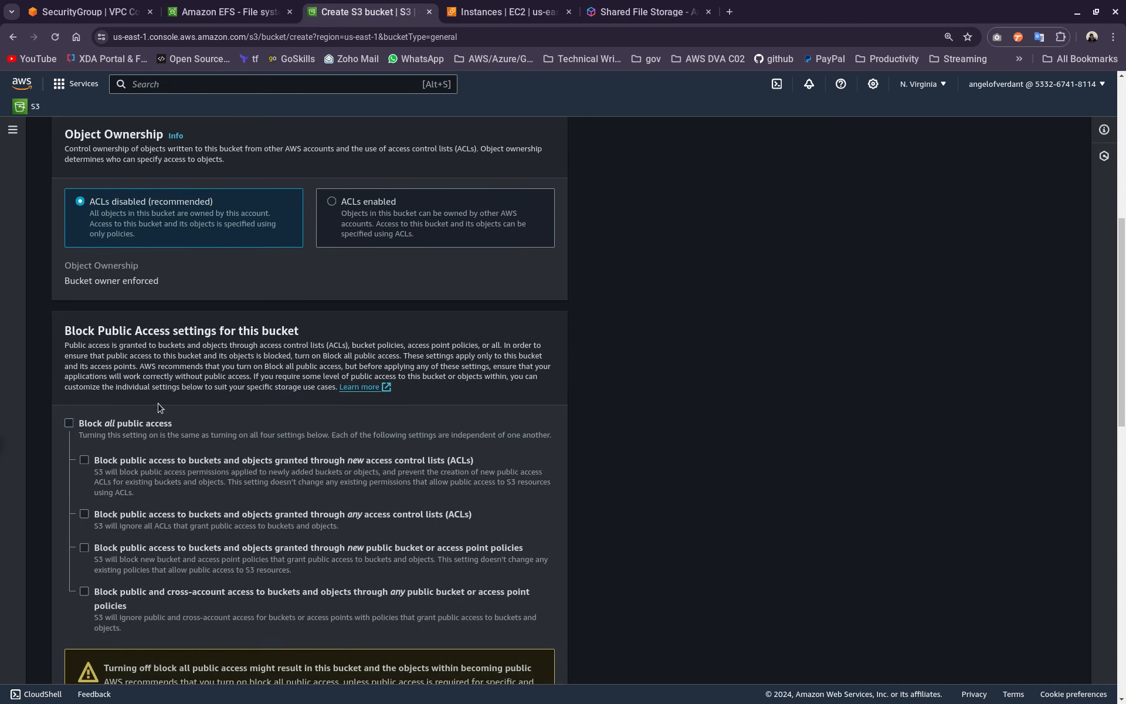
pyautogui.click(354, 213)
pyautogui.scroll(-5, 68, 434)
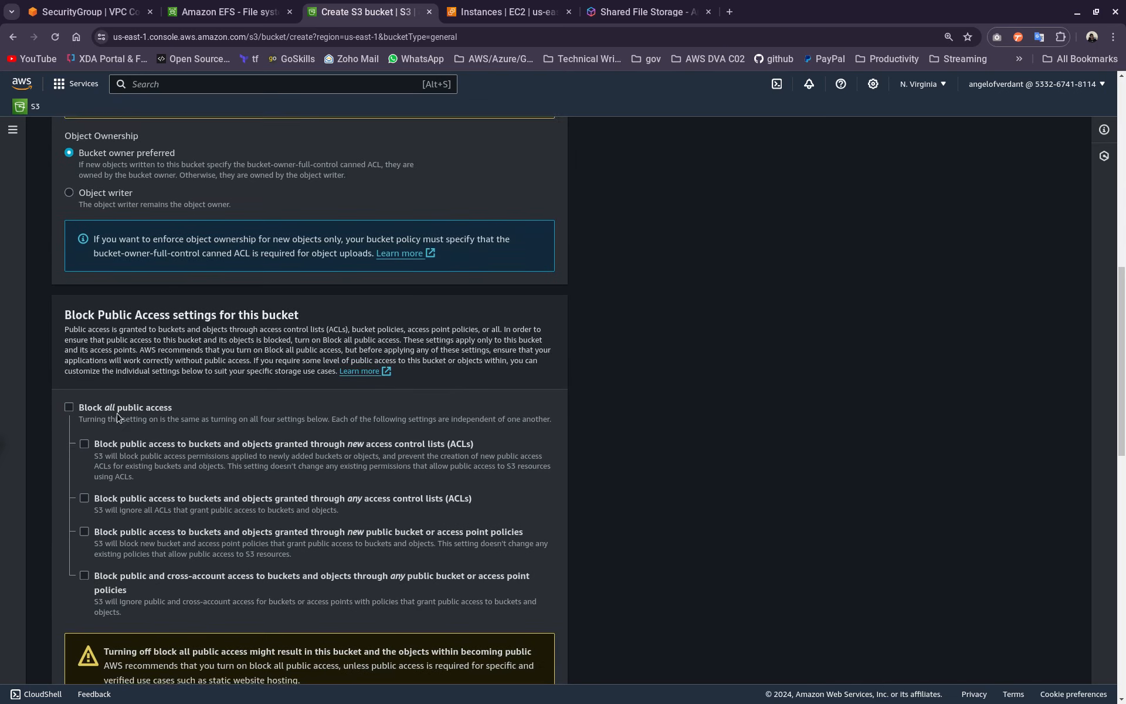
# Step: Acknowledge that the bucket and its objects might become public, and try to create the bucket under the name films
pyautogui.scroll(-10, 101, 292)
pyautogui.scroll(5, 103, 364)
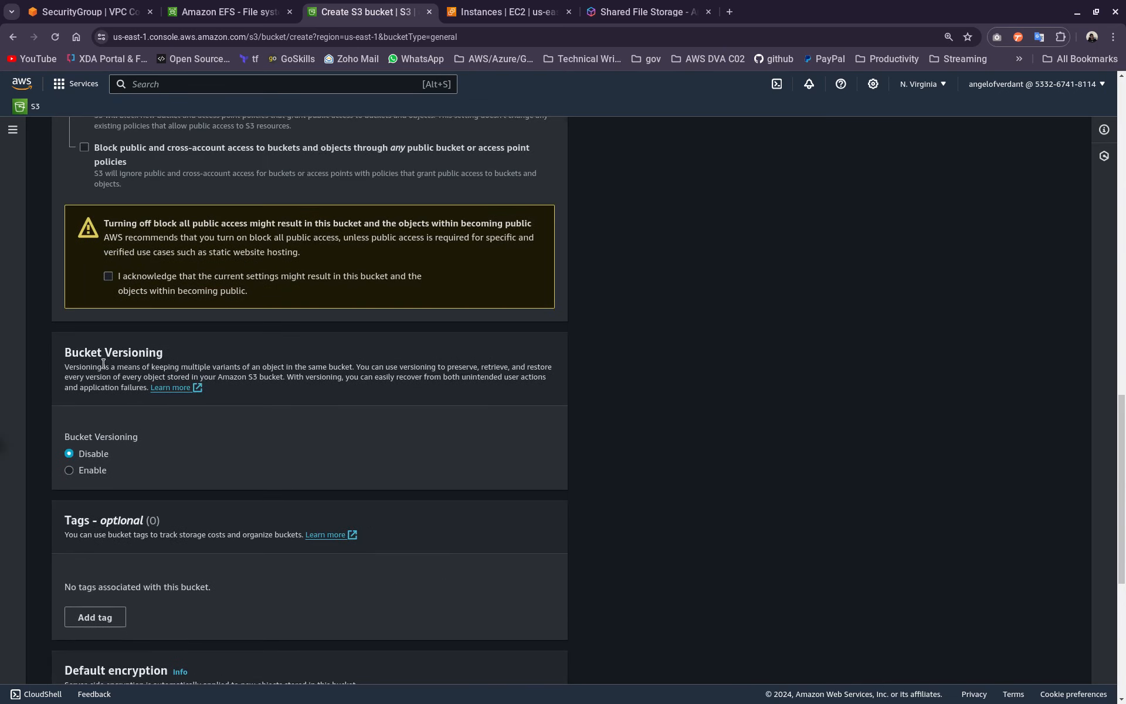
pyautogui.click(109, 277)
pyautogui.scroll(-6, 191, 428)
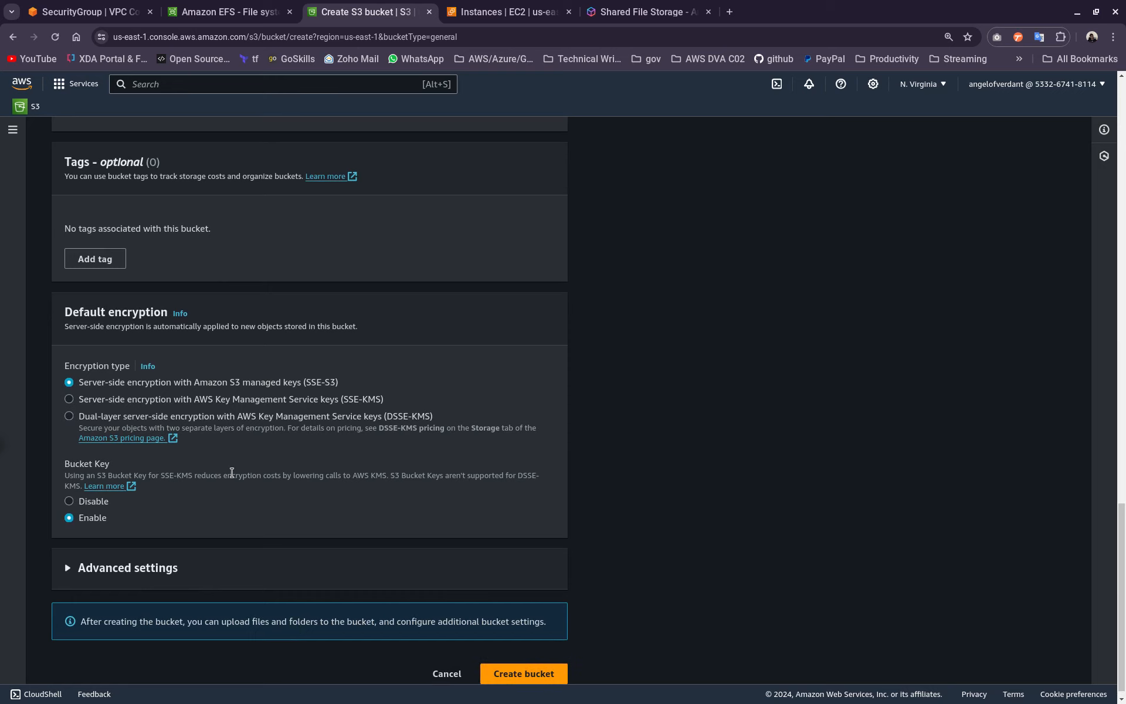
pyautogui.scroll(7, 531, 551)
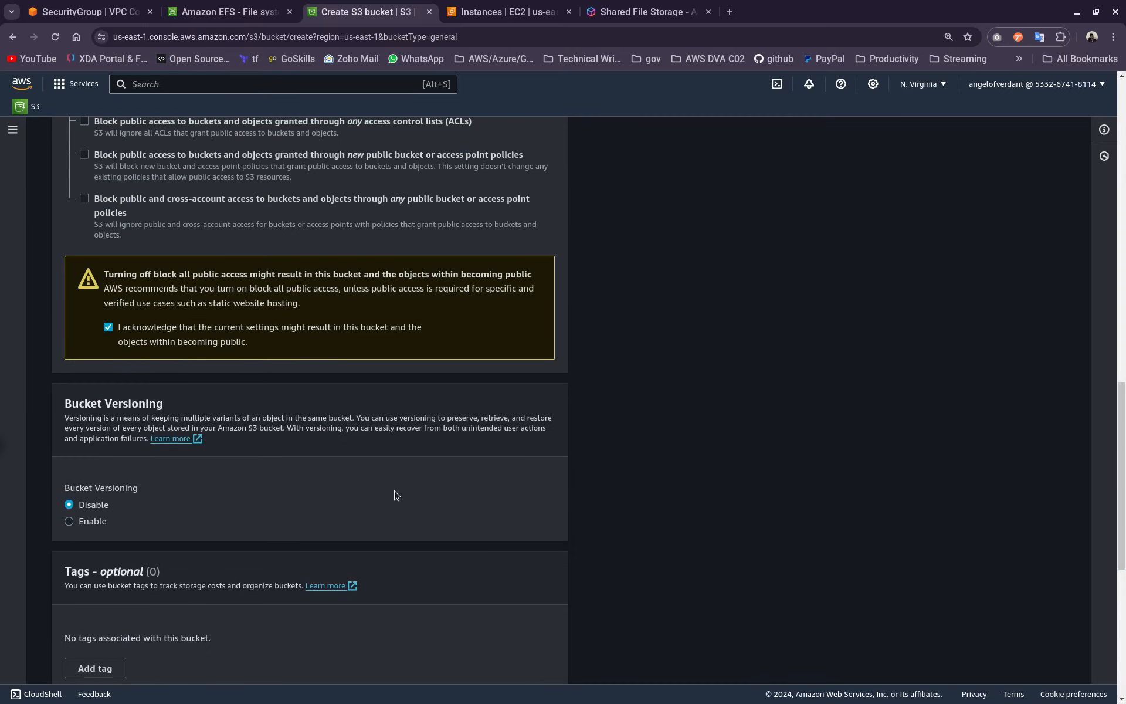
pyautogui.scroll(2, 241, 395)
pyautogui.scroll(-8, 244, 394)
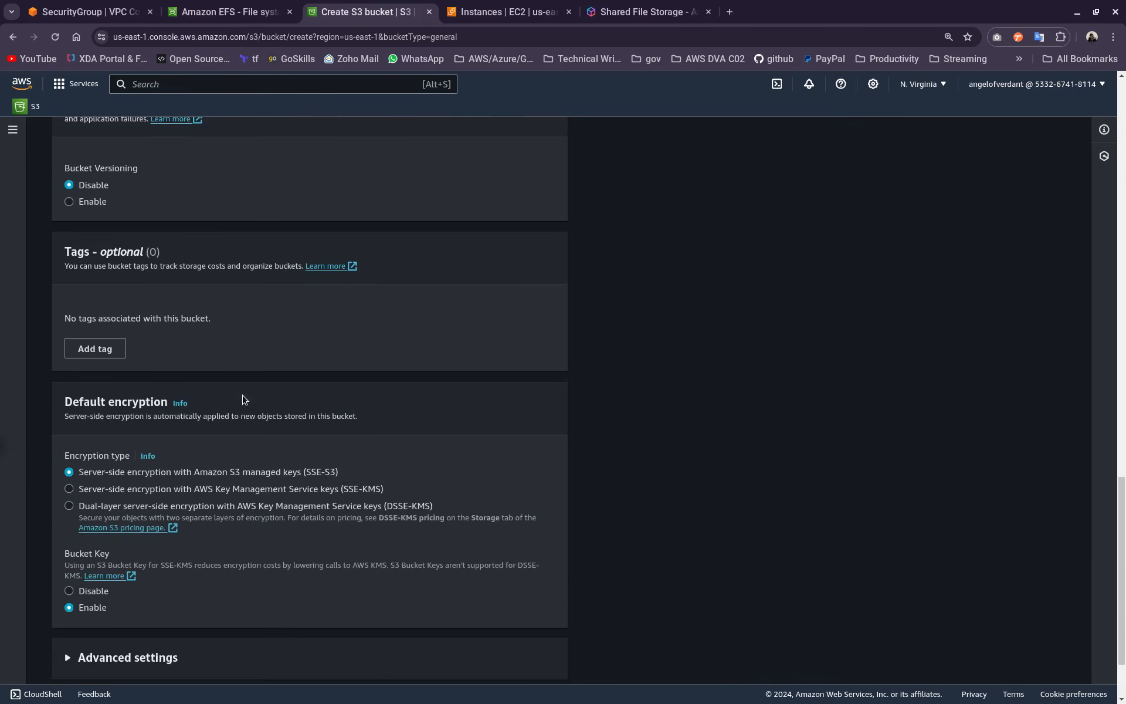
pyautogui.scroll(-2, 244, 398)
pyautogui.click(539, 663)
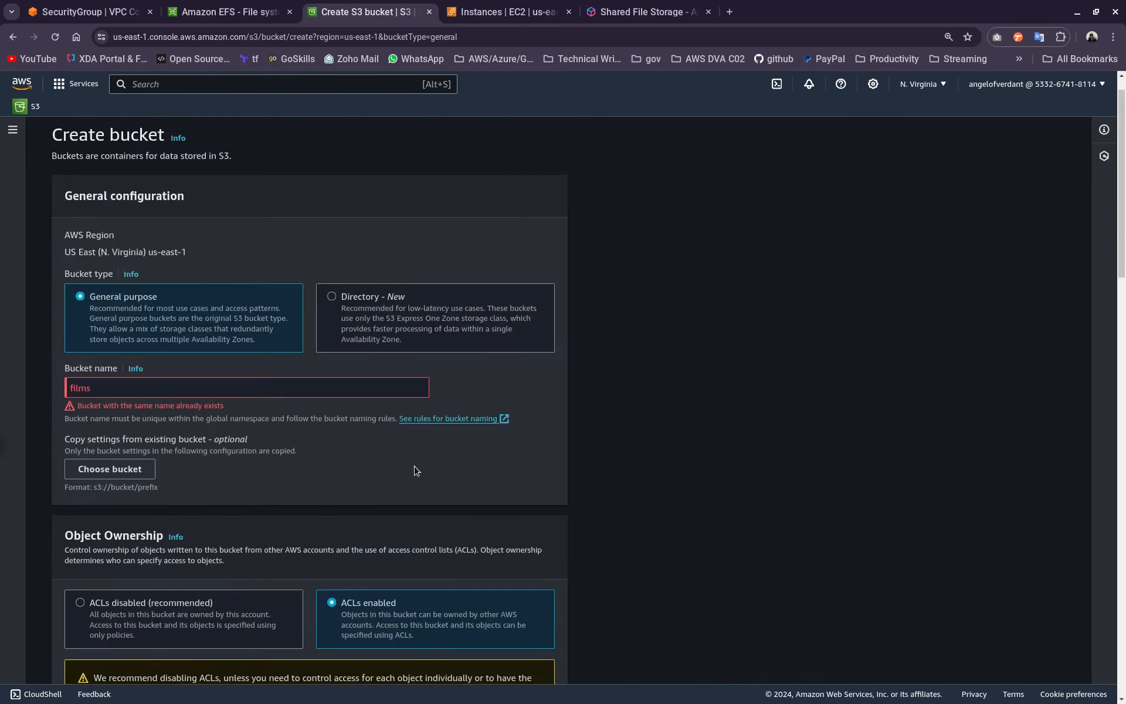
# Step: Change the bucket name to films59 and create the bucket
pyautogui.click(109, 390)
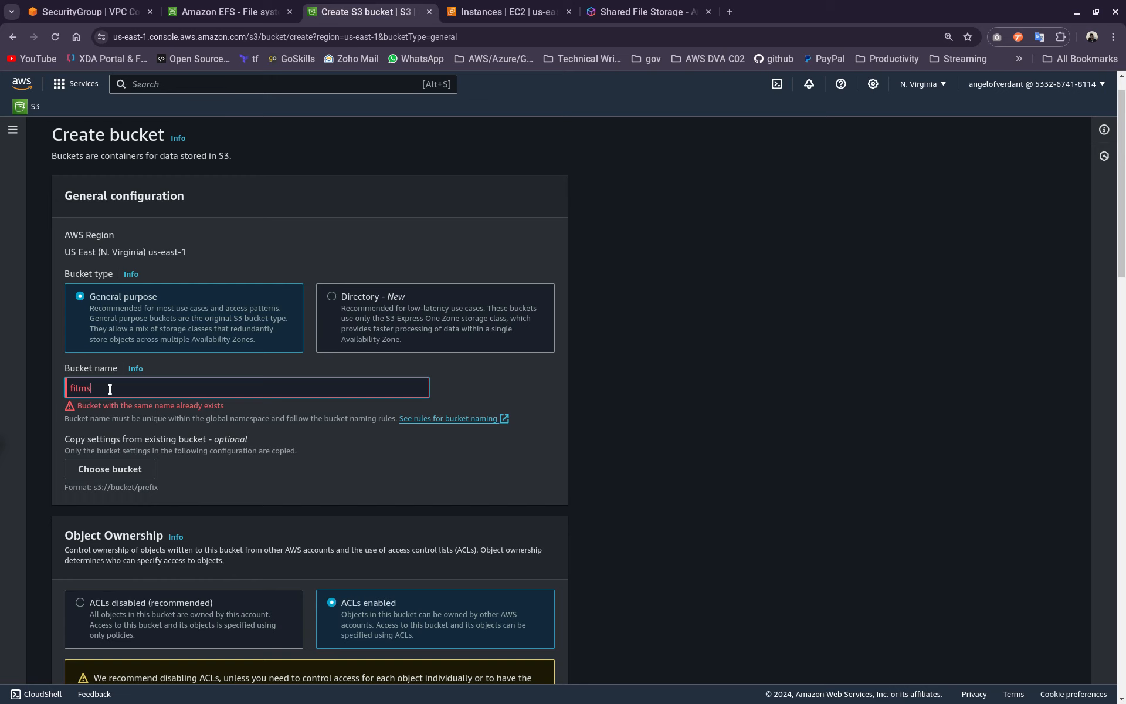
pyautogui.write('59')
pyautogui.click(491, 370)
pyautogui.scroll(-20, 575, 528)
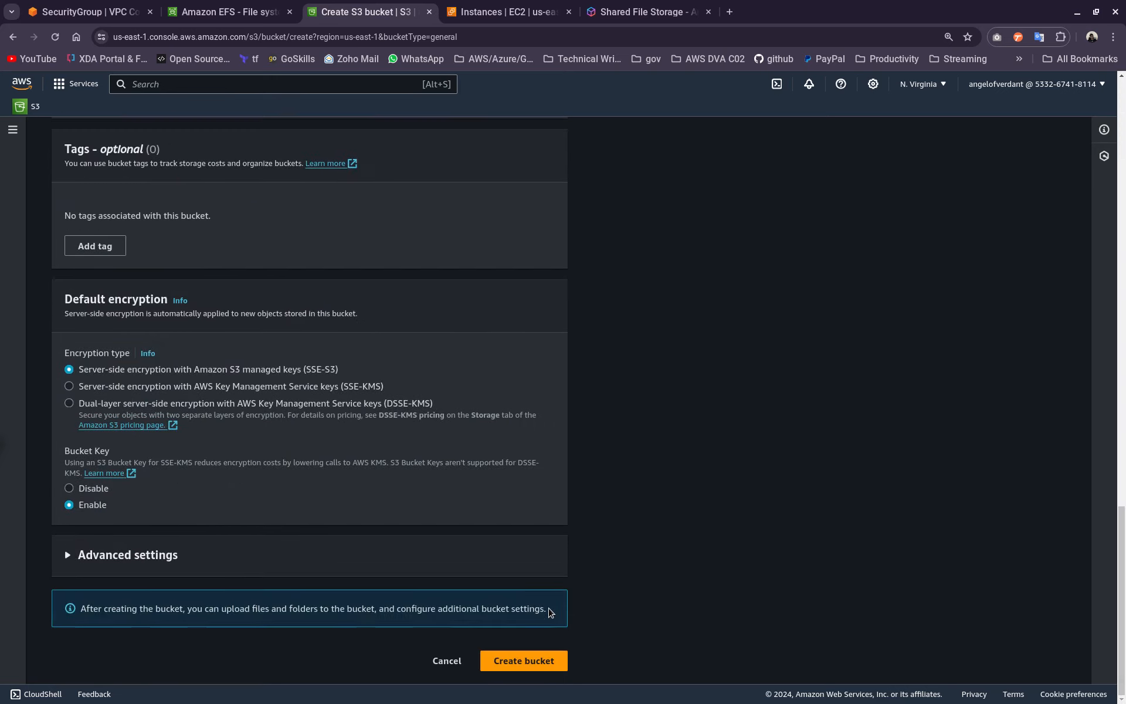
pyautogui.click(516, 660)
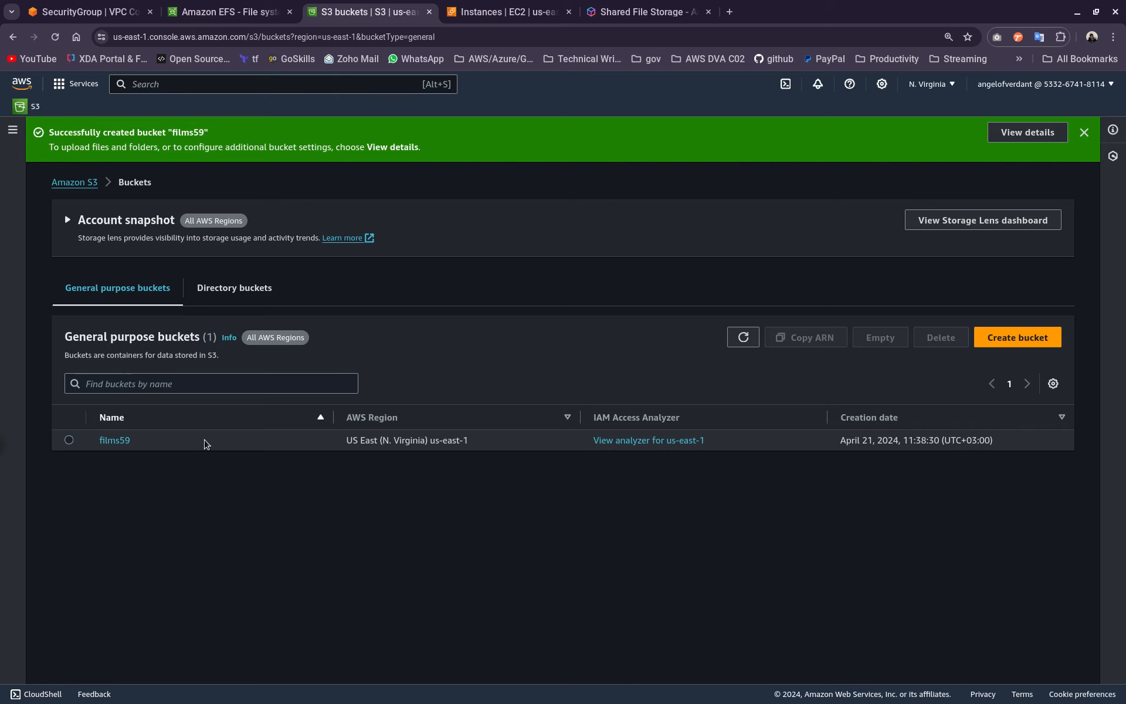
# Step: Open an upload in the films59 bucket and add Ninja Kamui S01E05 [720p] [E-Sub].mkv from the Videos folder
pyautogui.click(120, 441)
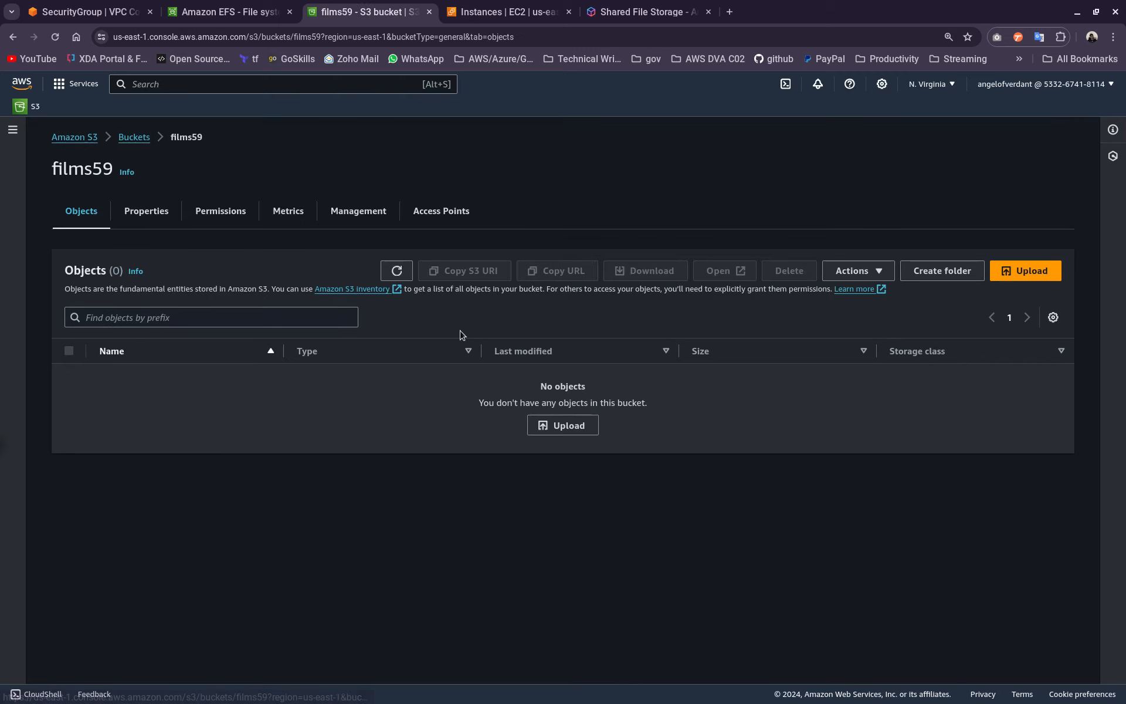
pyautogui.click(581, 432)
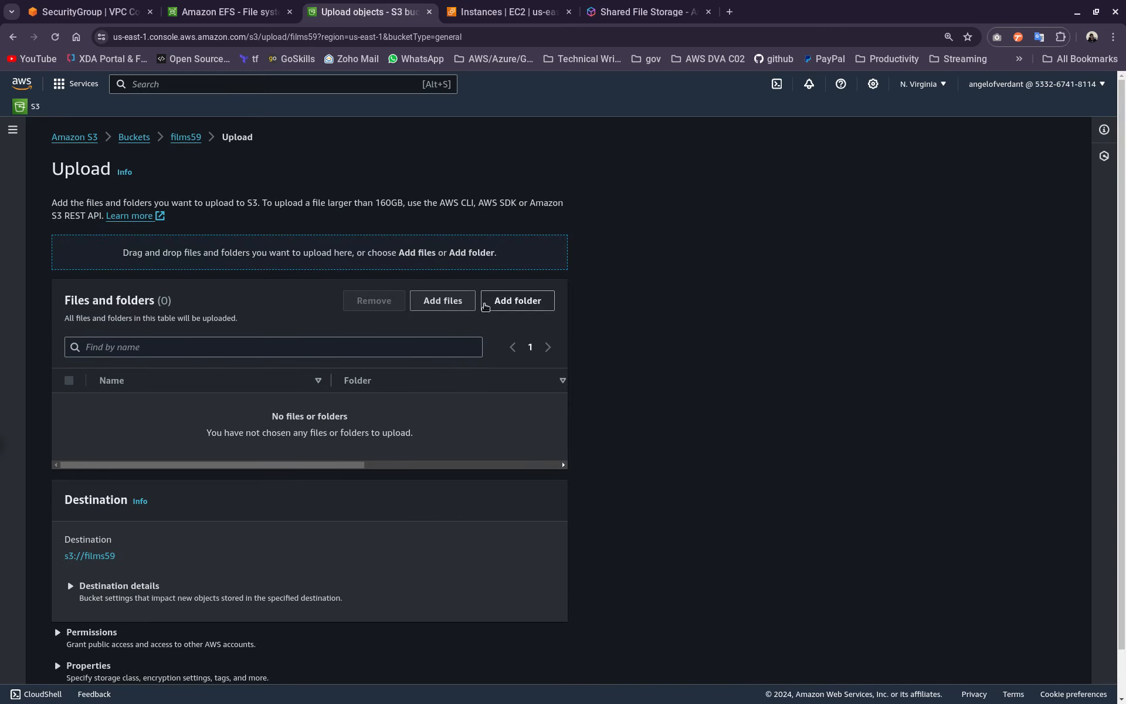
pyautogui.click(435, 307)
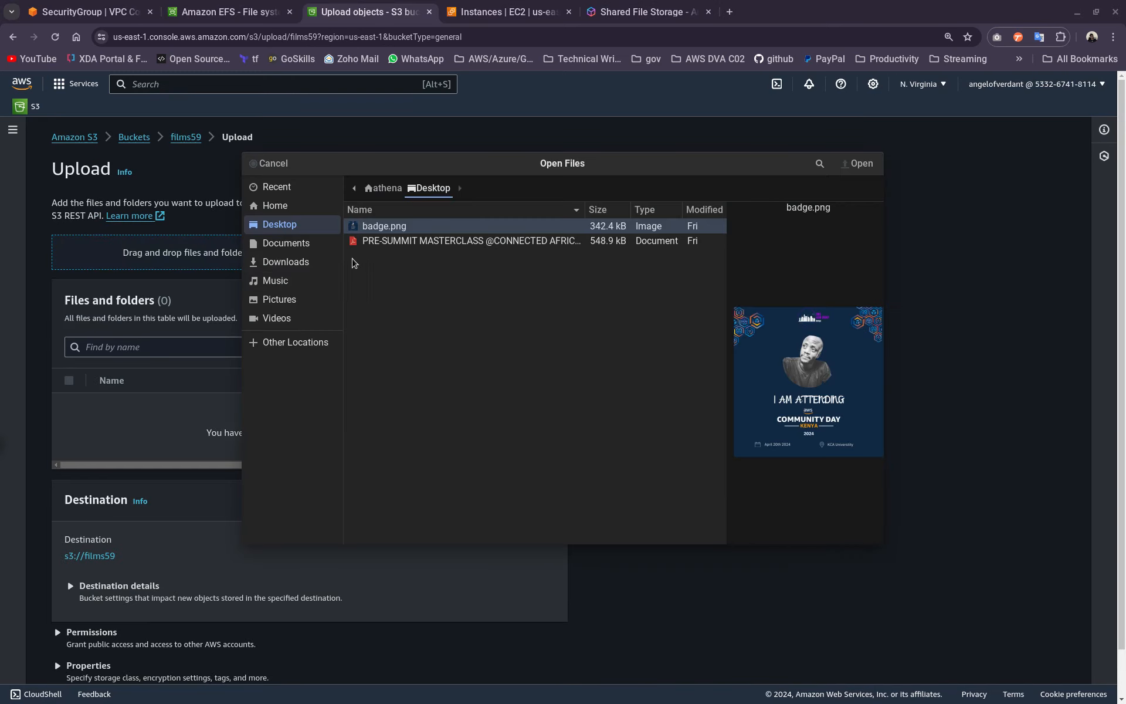
pyautogui.click(277, 318)
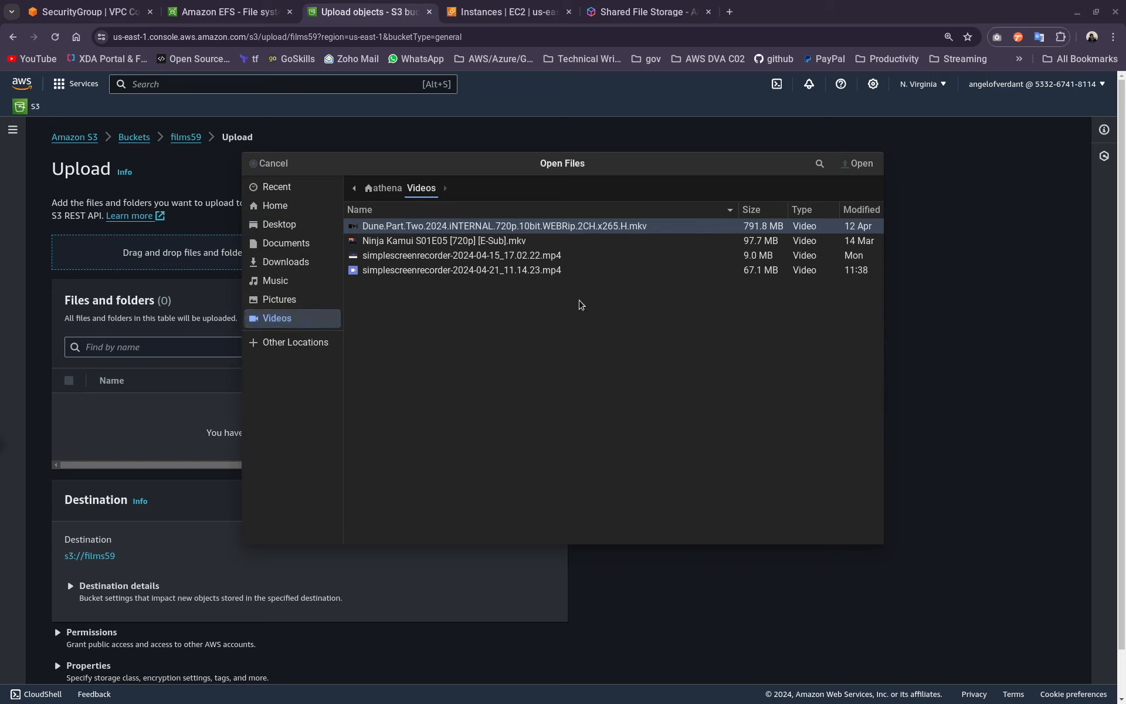
pyautogui.click(467, 240)
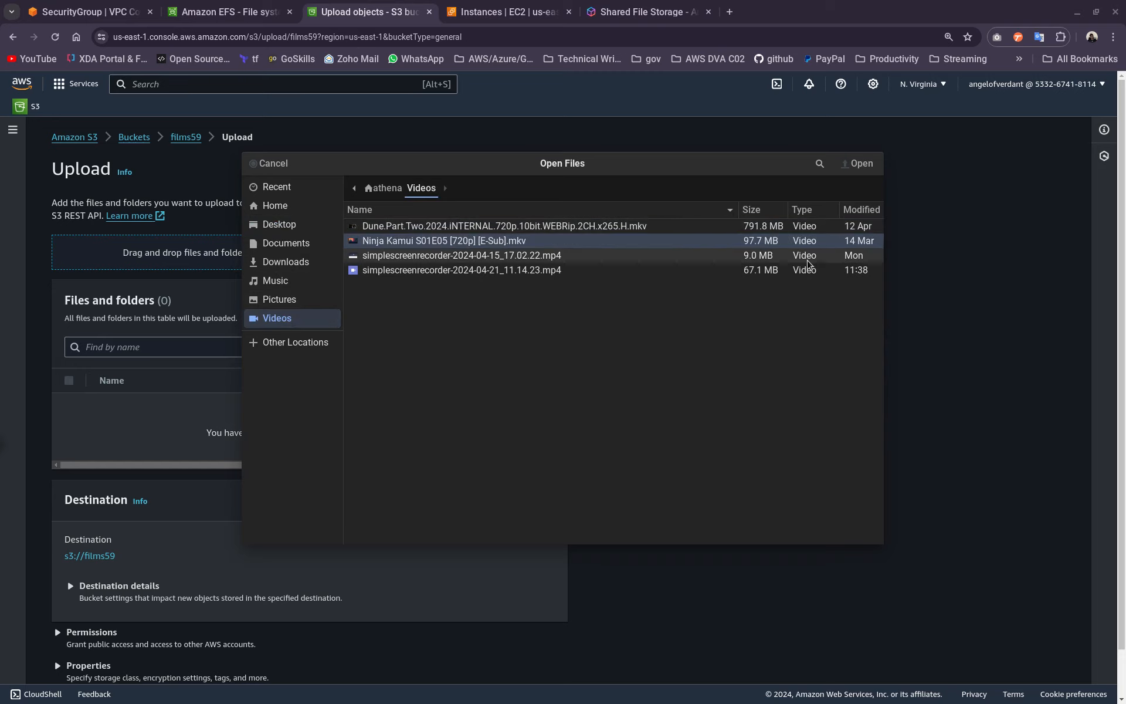
pyautogui.click(860, 164)
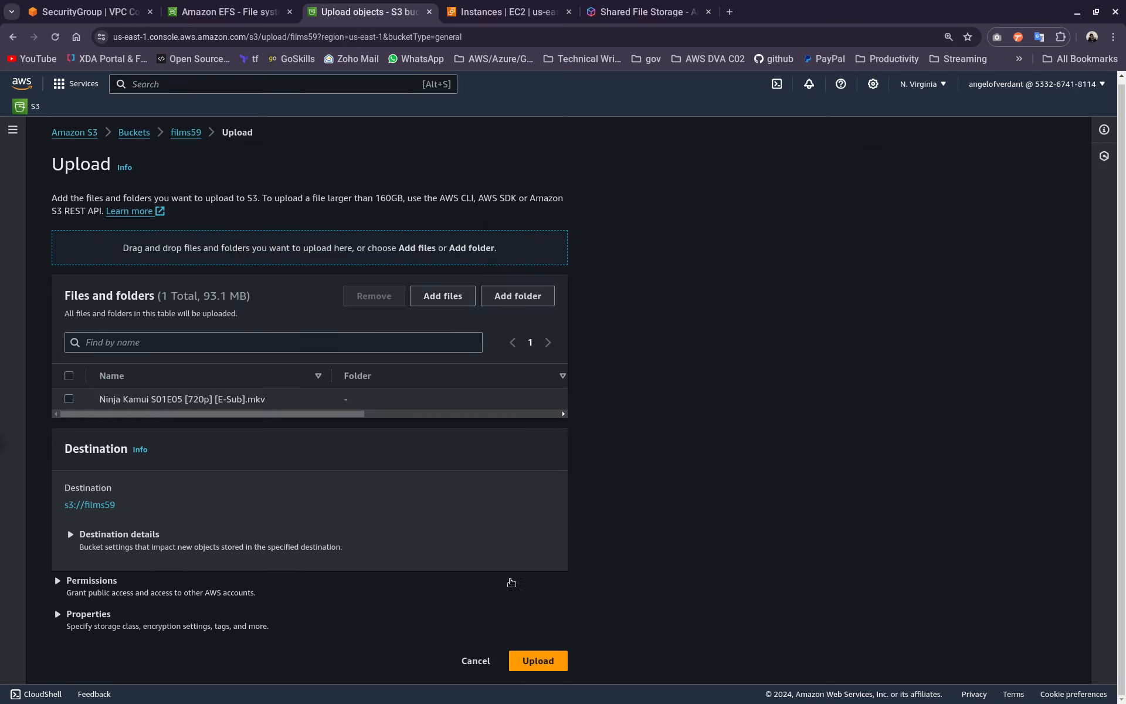
# Step: Upload the added video to films59, close the upload status and select the video in the object list
pyautogui.click(529, 652)
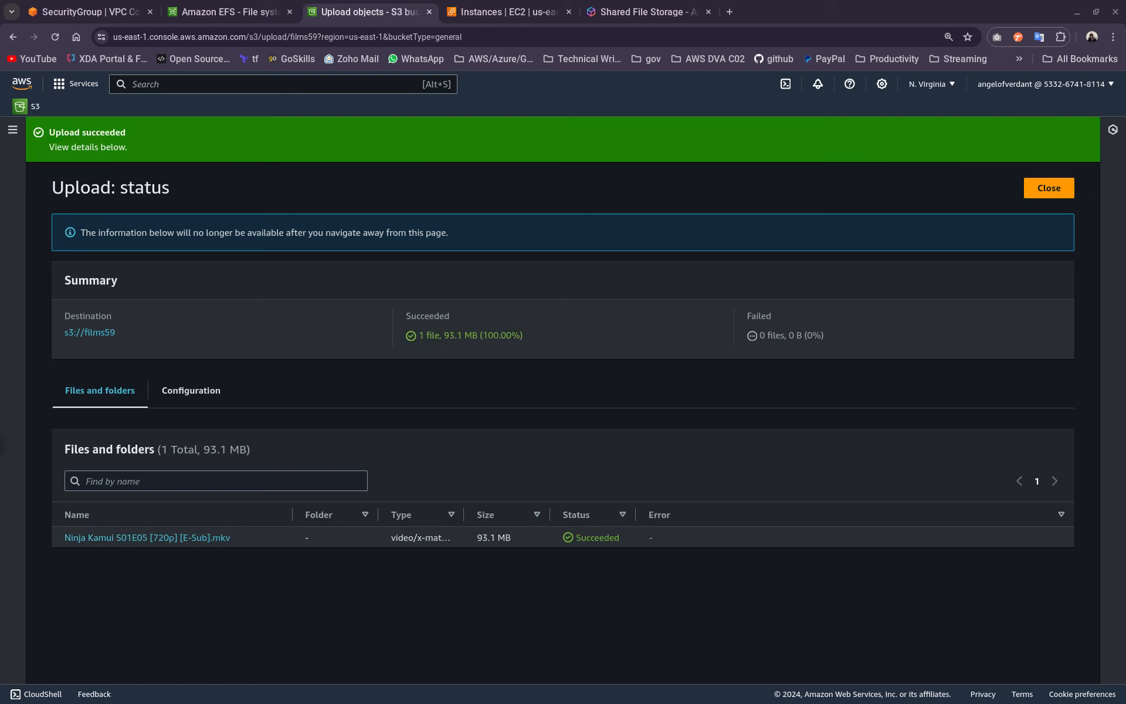
pyautogui.click(1066, 195)
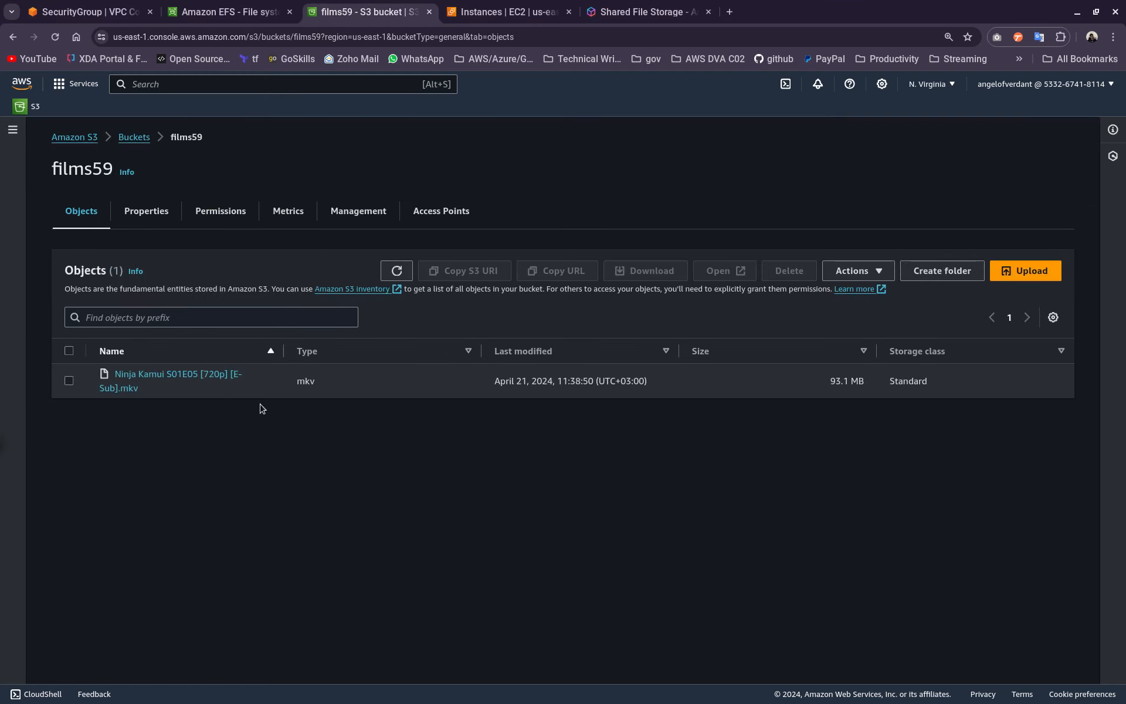
pyautogui.click(86, 381)
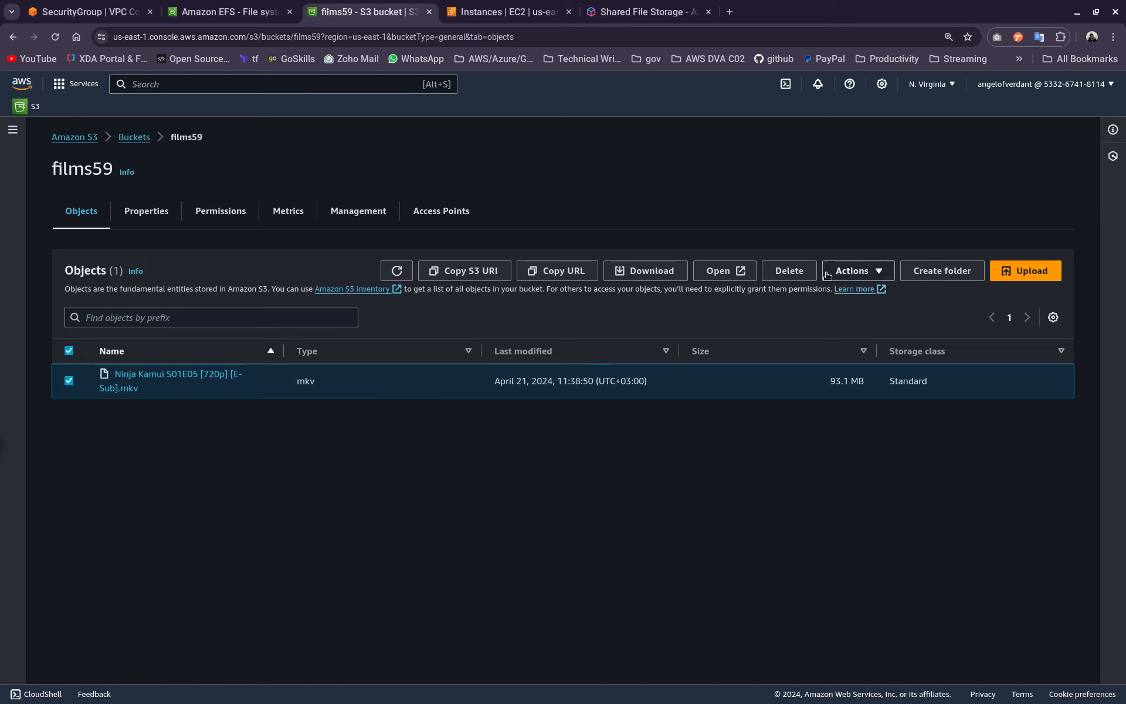
# Step: Review the films59 bucket's permissions, including its Block public access settings, without changing them
pyautogui.click(232, 219)
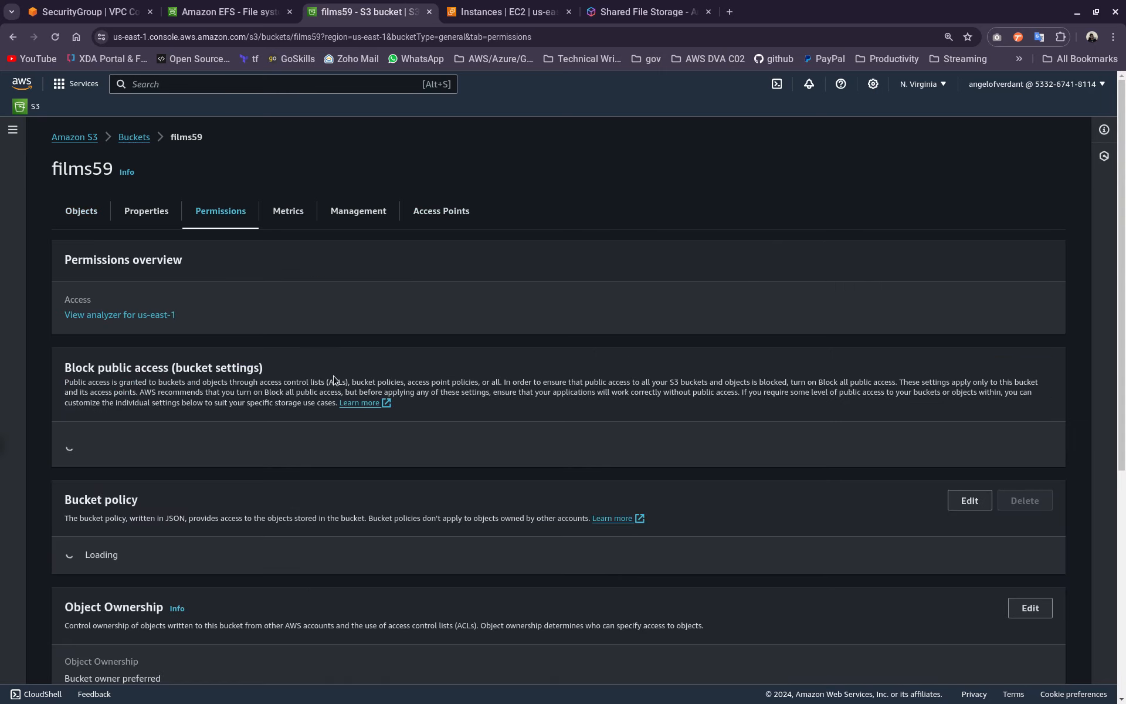
pyautogui.scroll(-2, 874, 333)
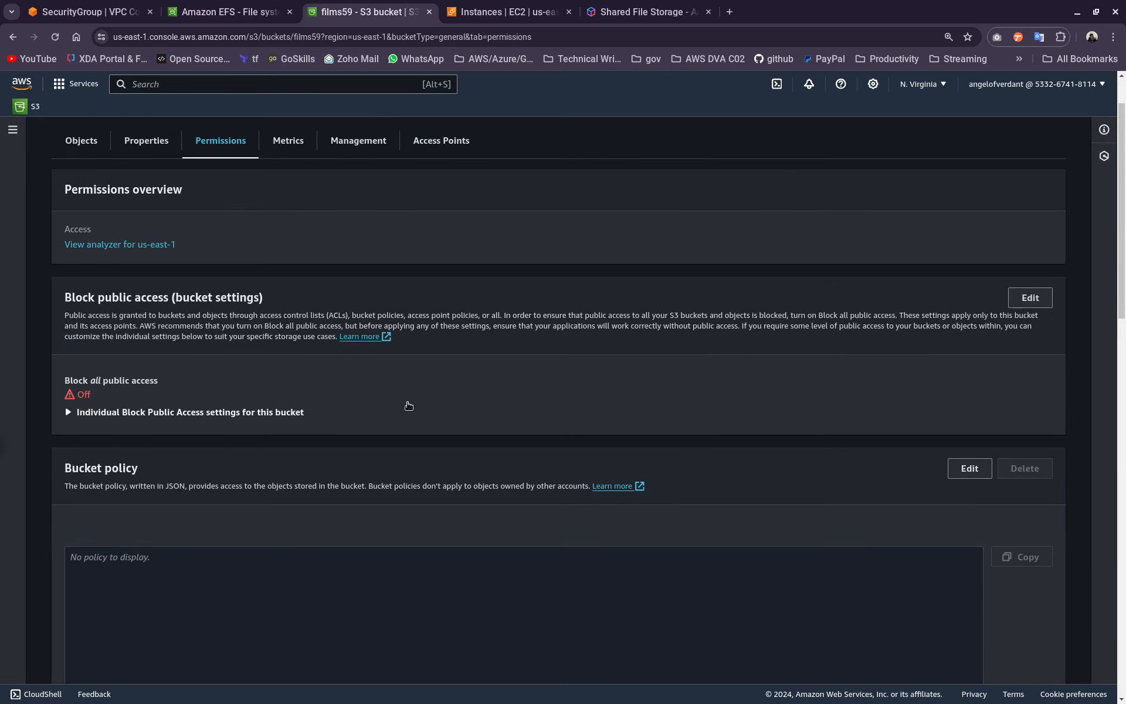
pyautogui.scroll(-3, 753, 412)
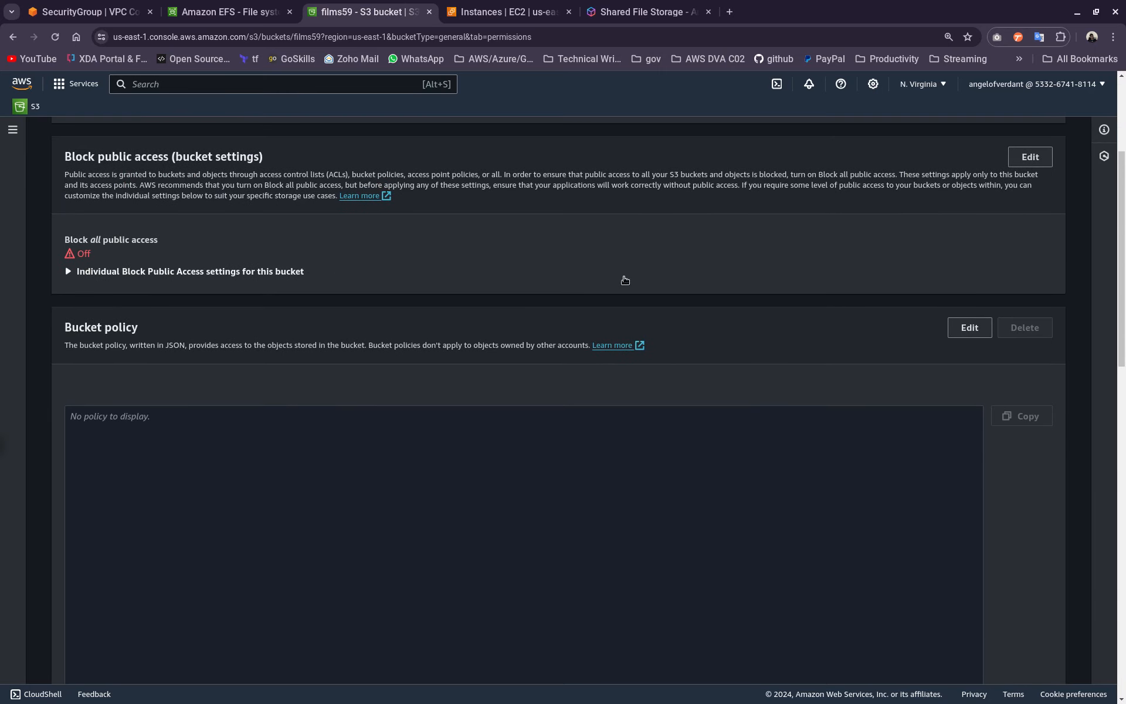
pyautogui.scroll(3, 464, 358)
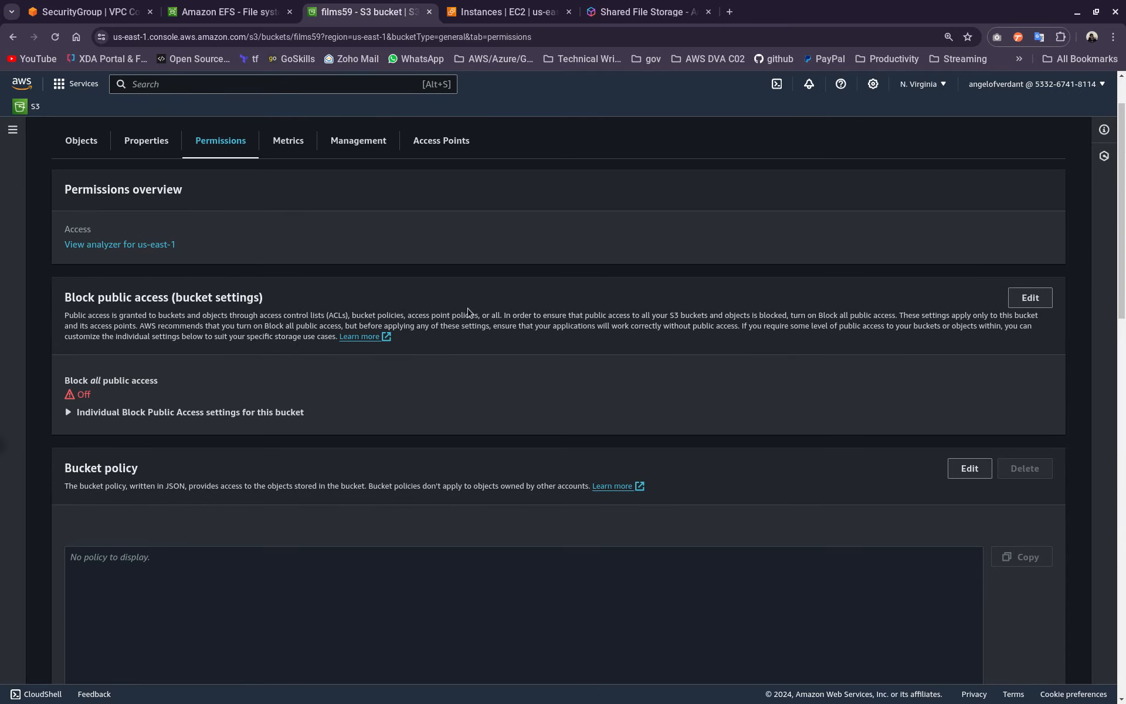
pyautogui.click(1029, 298)
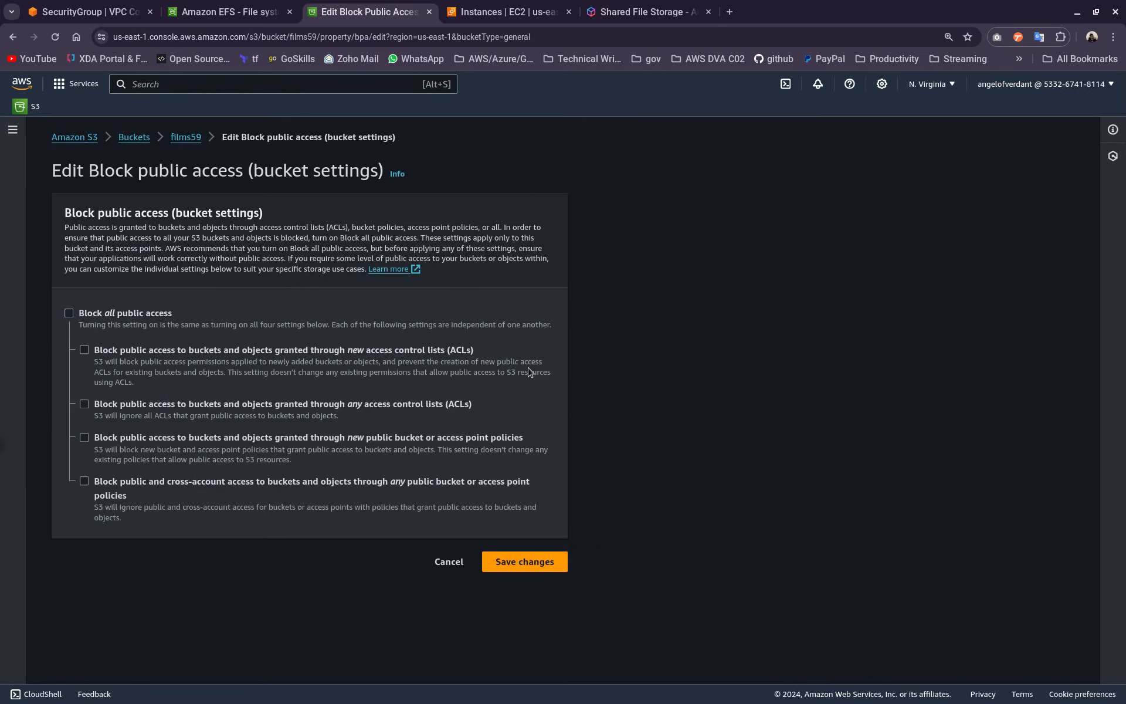
pyautogui.click(437, 562)
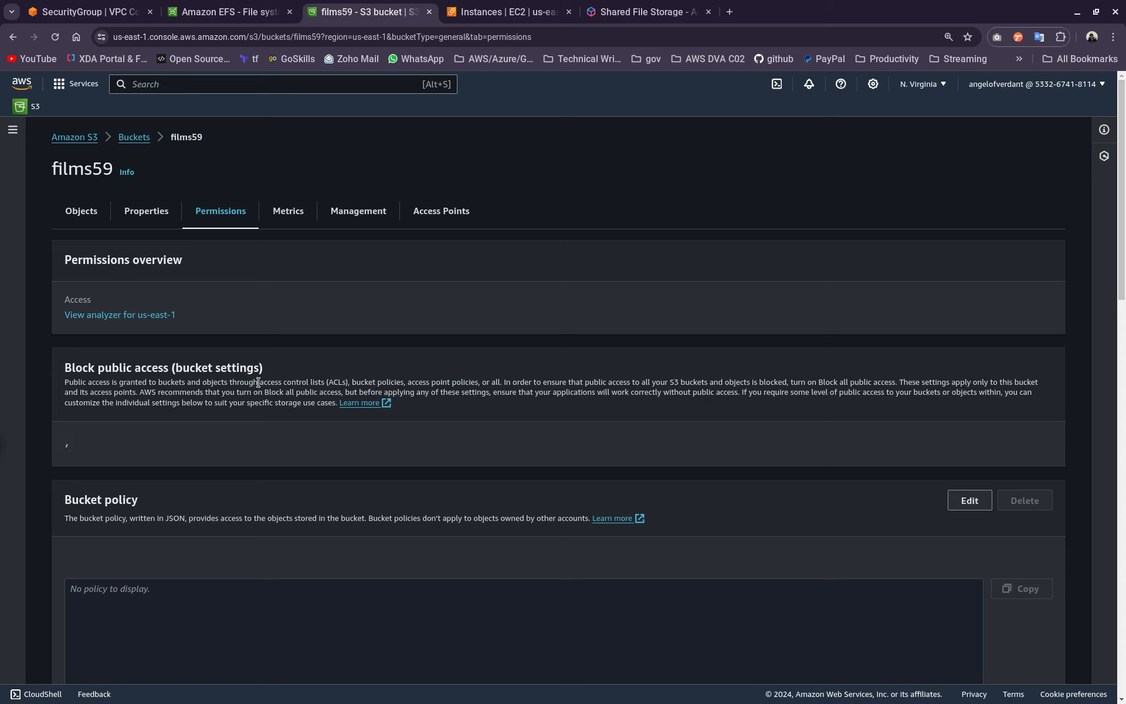
# Step: Grant Everyone (public access) List on objects and Read on the bucket ACL for films59, acknowledge the effects and save
pyautogui.scroll(-3, 328, 352)
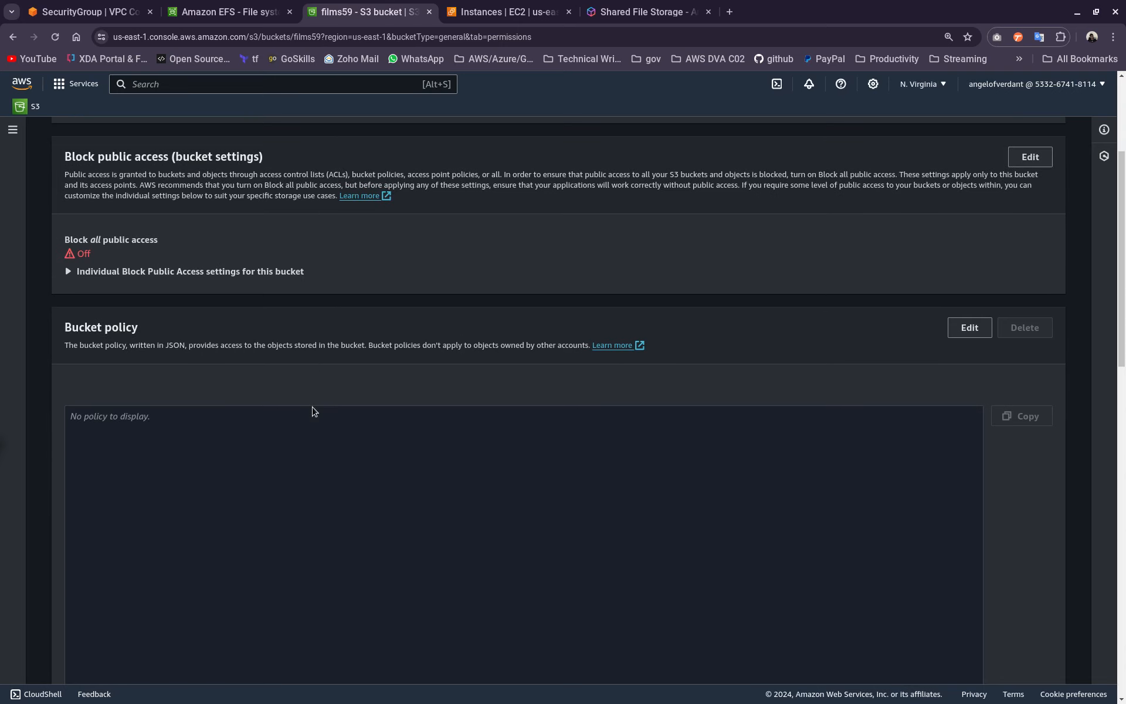
pyautogui.scroll(-9, 331, 406)
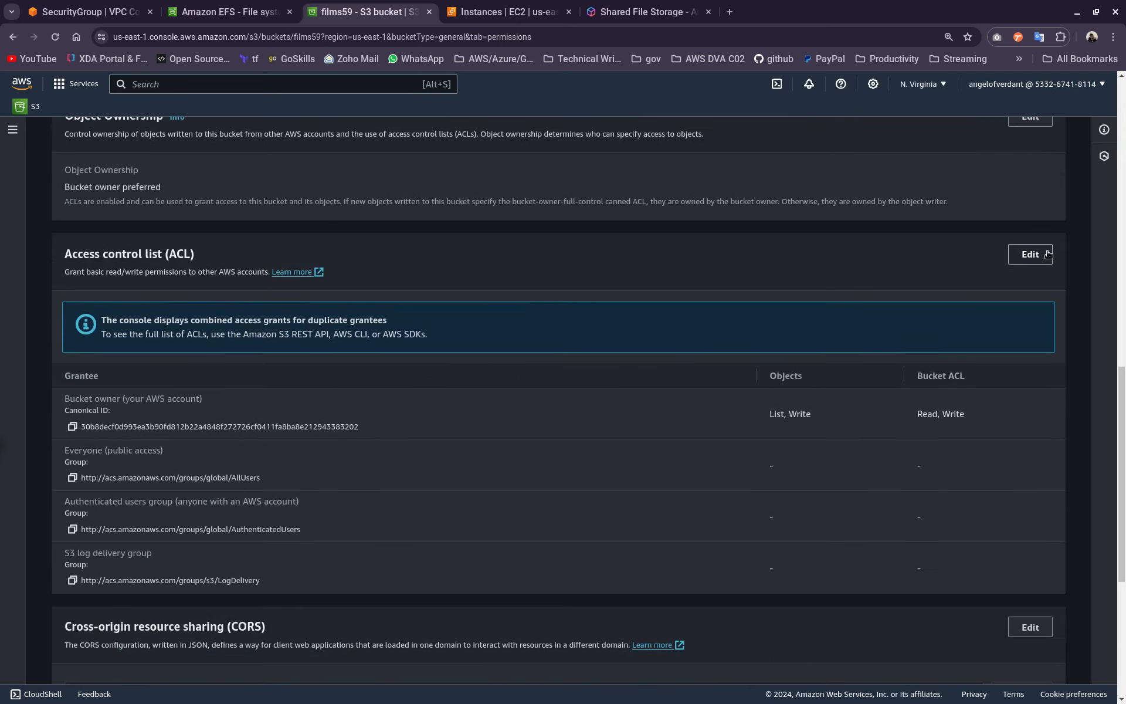
pyautogui.click(1030, 254)
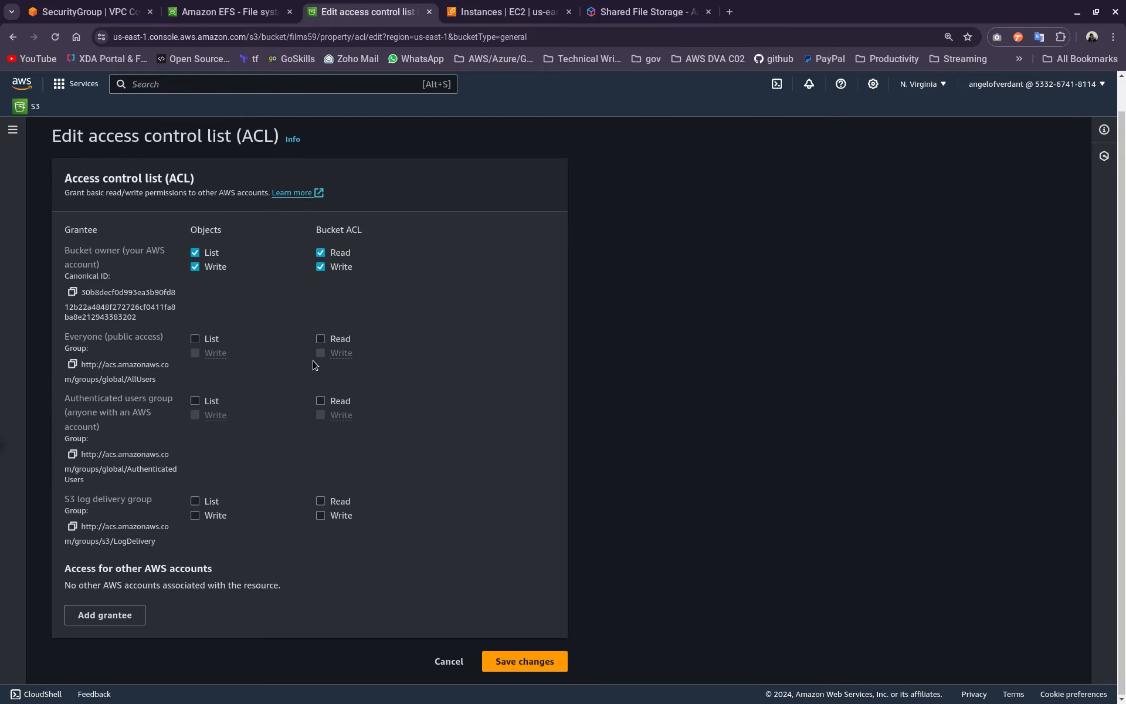
pyautogui.click(195, 338)
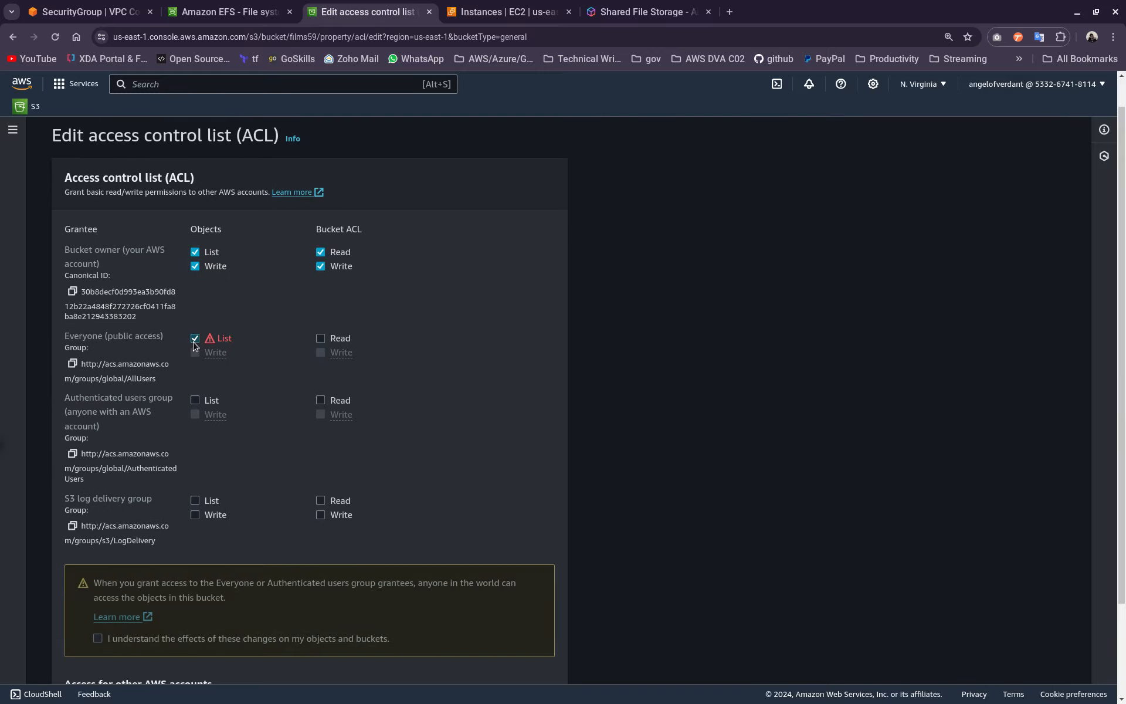
pyautogui.click(321, 338)
pyautogui.scroll(-5, 134, 396)
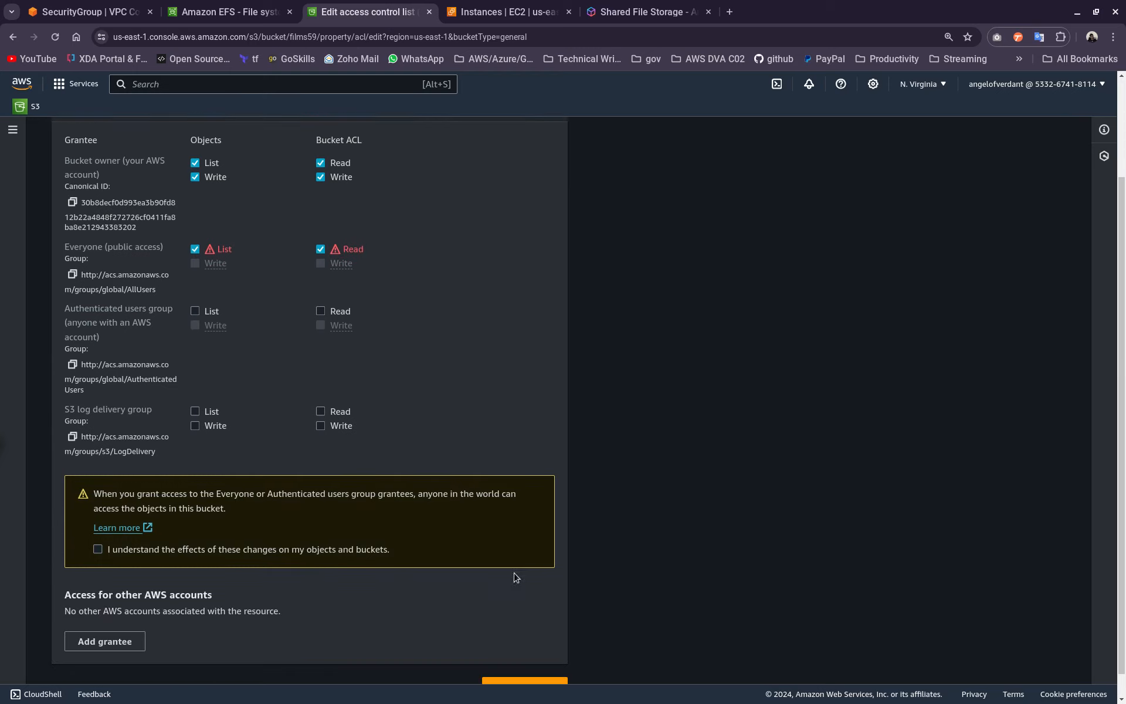
pyautogui.click(524, 661)
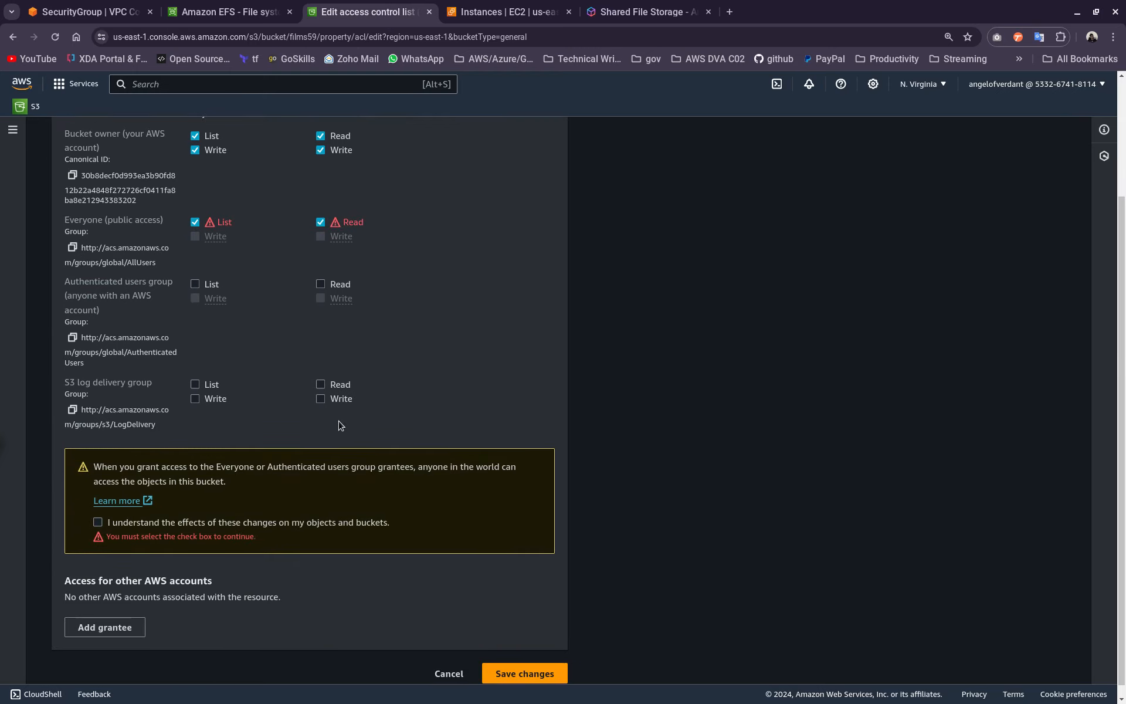
pyautogui.scroll(-1, 264, 457)
pyautogui.click(171, 507)
pyautogui.click(498, 660)
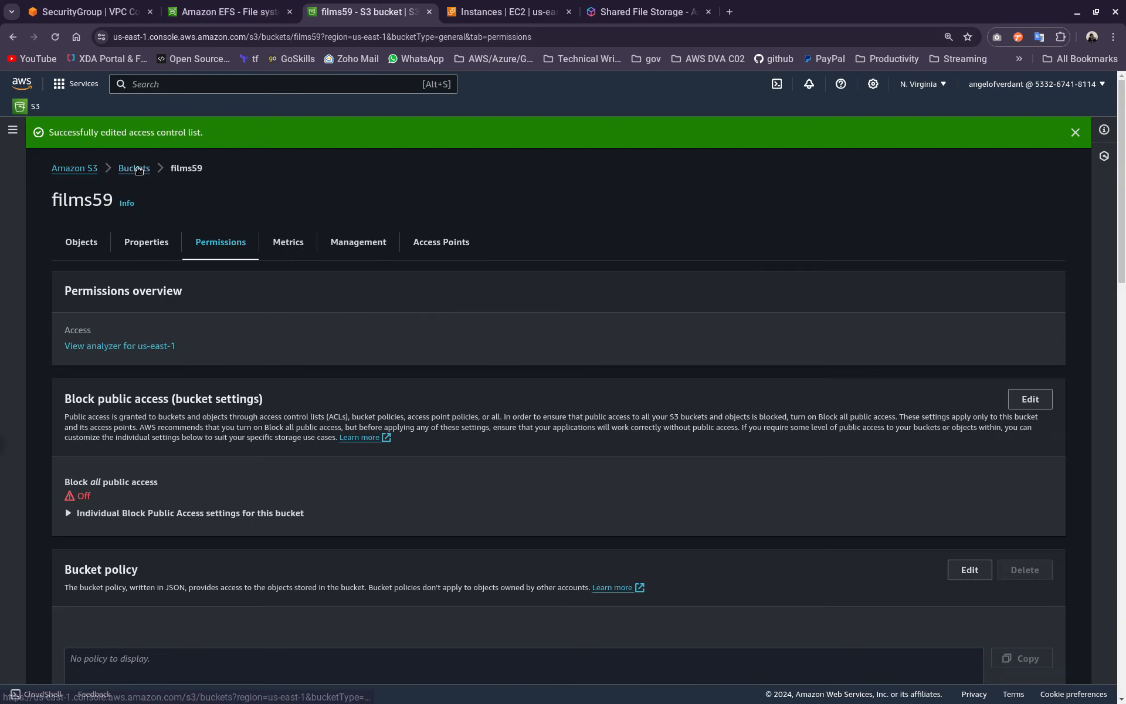
# Step: Copy the object URL of the video in films59 and try to open it in a new browser tab
pyautogui.click(139, 169)
pyautogui.click(115, 397)
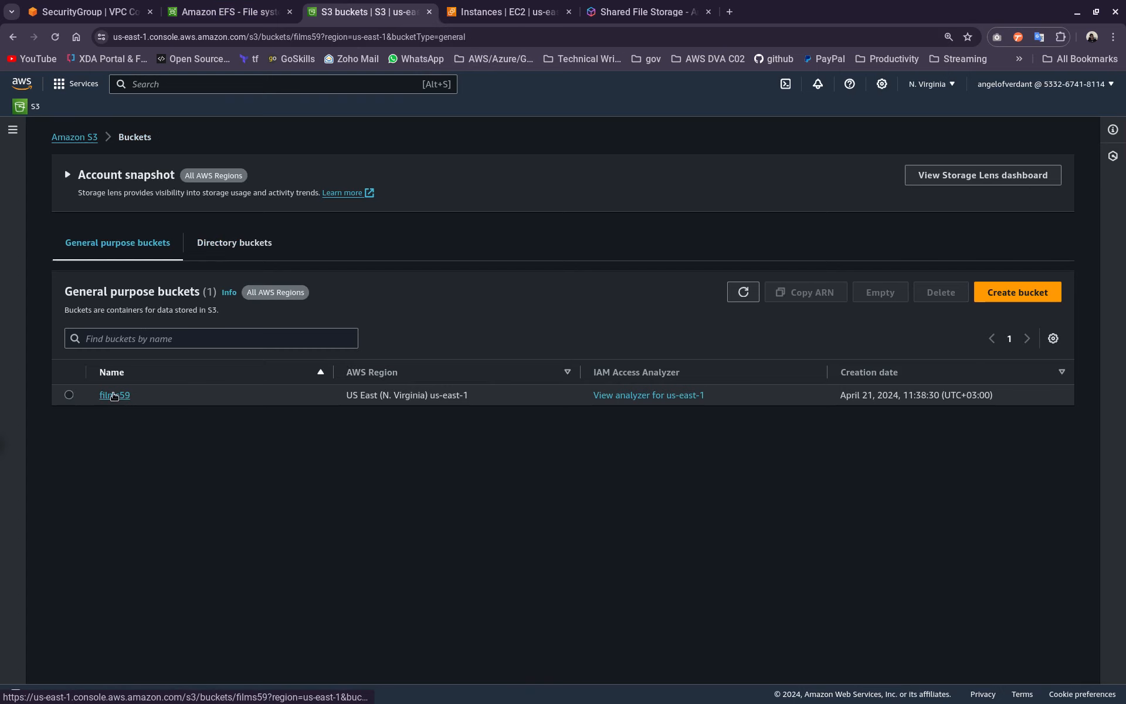
pyautogui.click(68, 381)
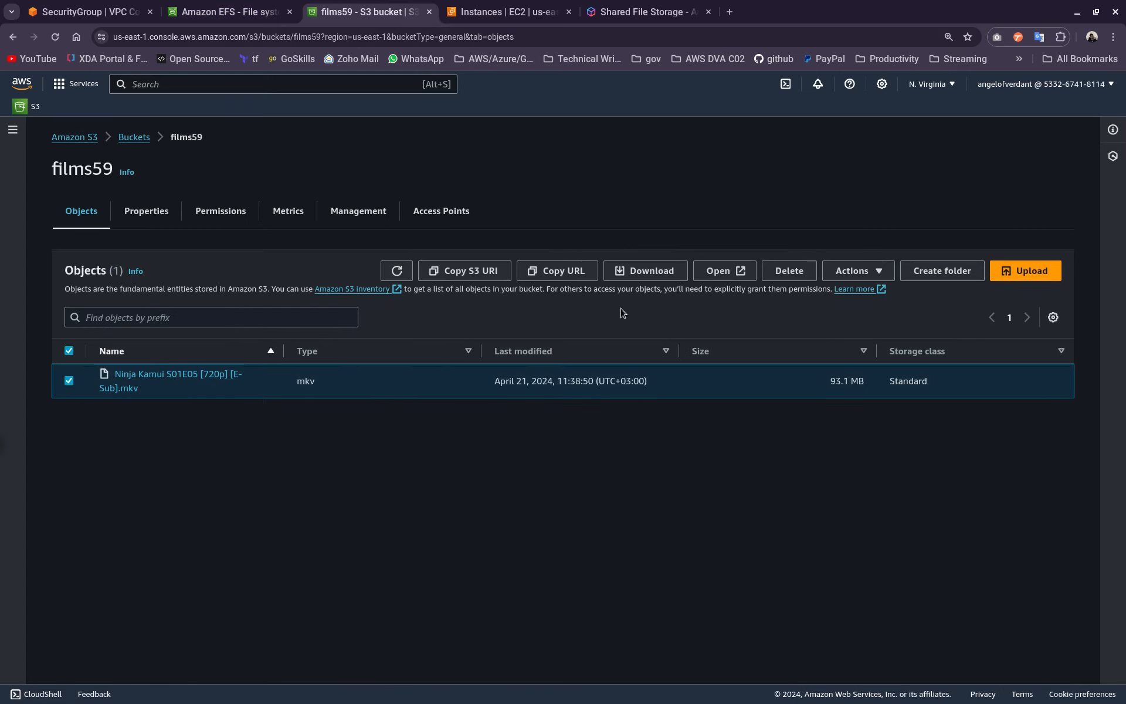
pyautogui.click(556, 271)
pyautogui.click(730, 12)
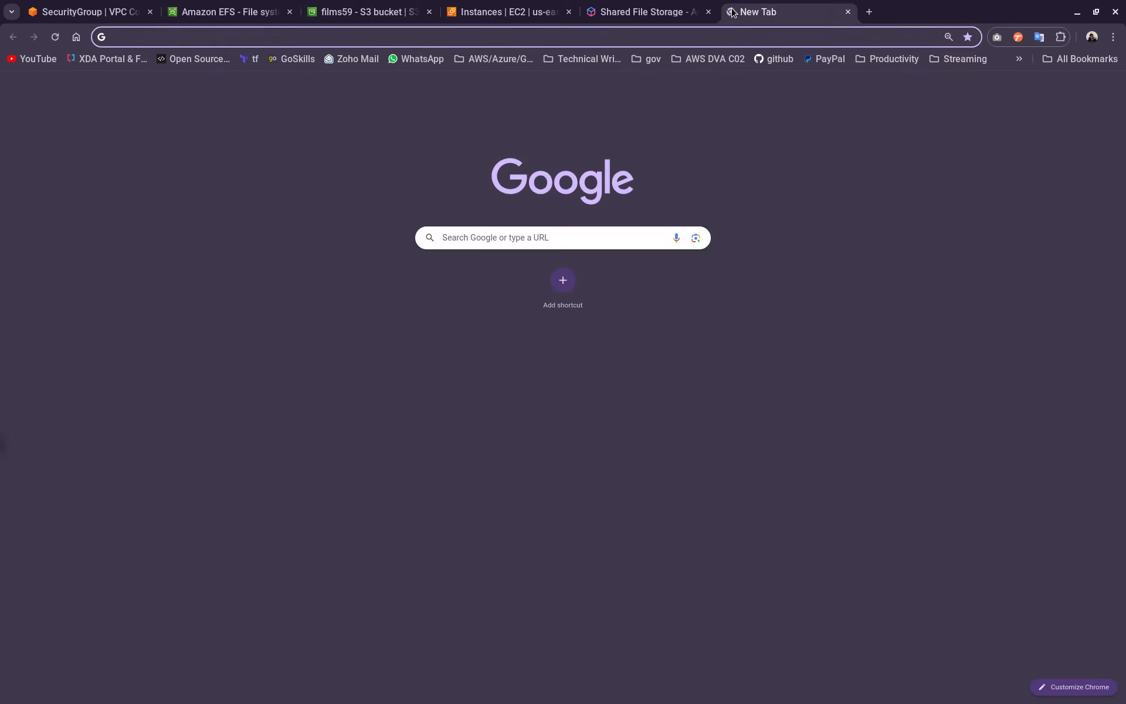
pyautogui.hotkey('ctrl', 'v')
pyautogui.press('Return')
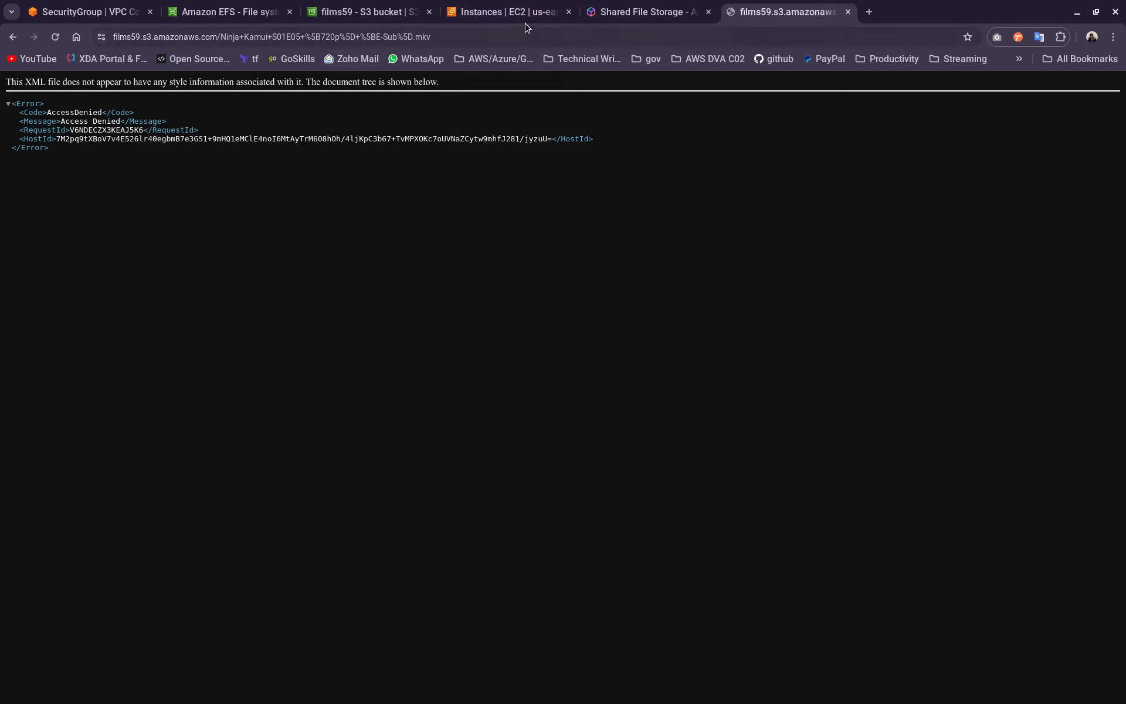
# Step: Grant Everyone (public access) Read on the Ninja Kamui video object and its object ACL, acknowledge the effects and save
pyautogui.click(398, 18)
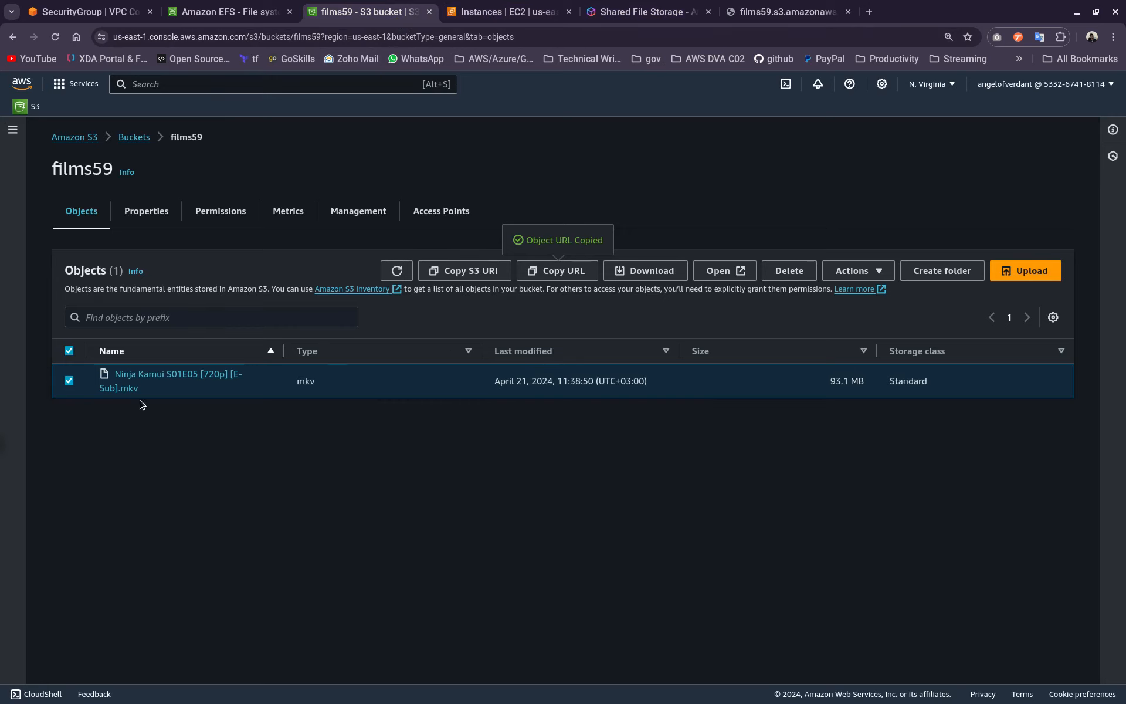
pyautogui.click(170, 375)
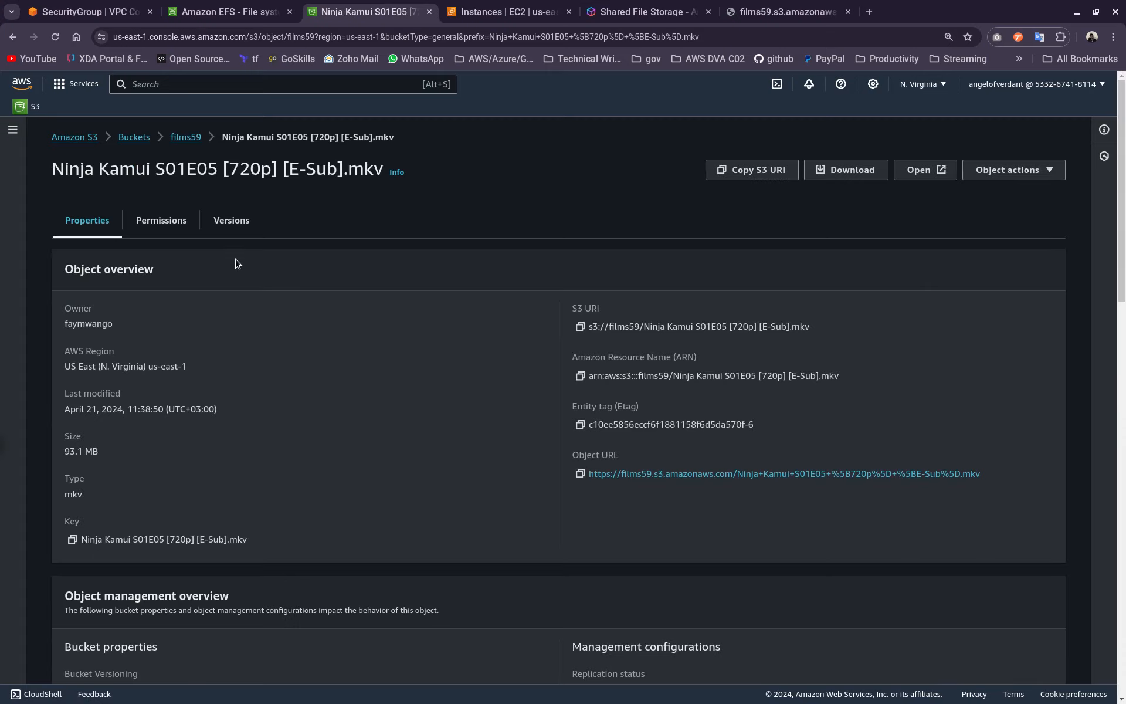
pyautogui.click(176, 225)
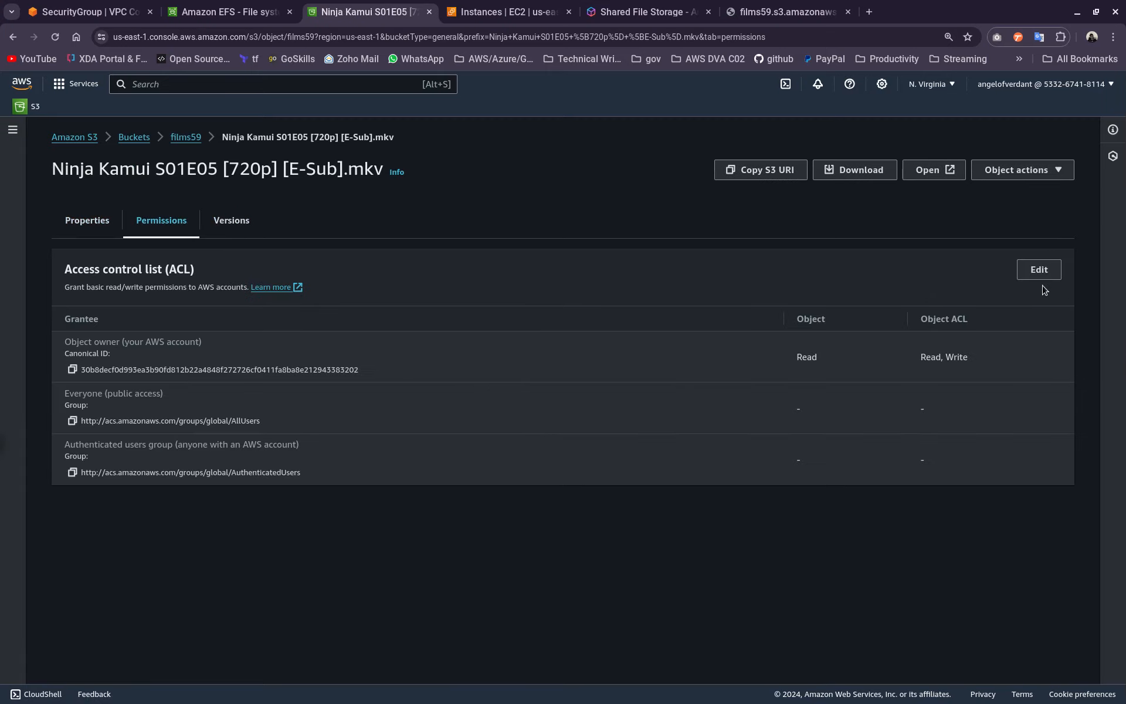
pyautogui.click(1039, 271)
pyautogui.scroll(-2, 226, 351)
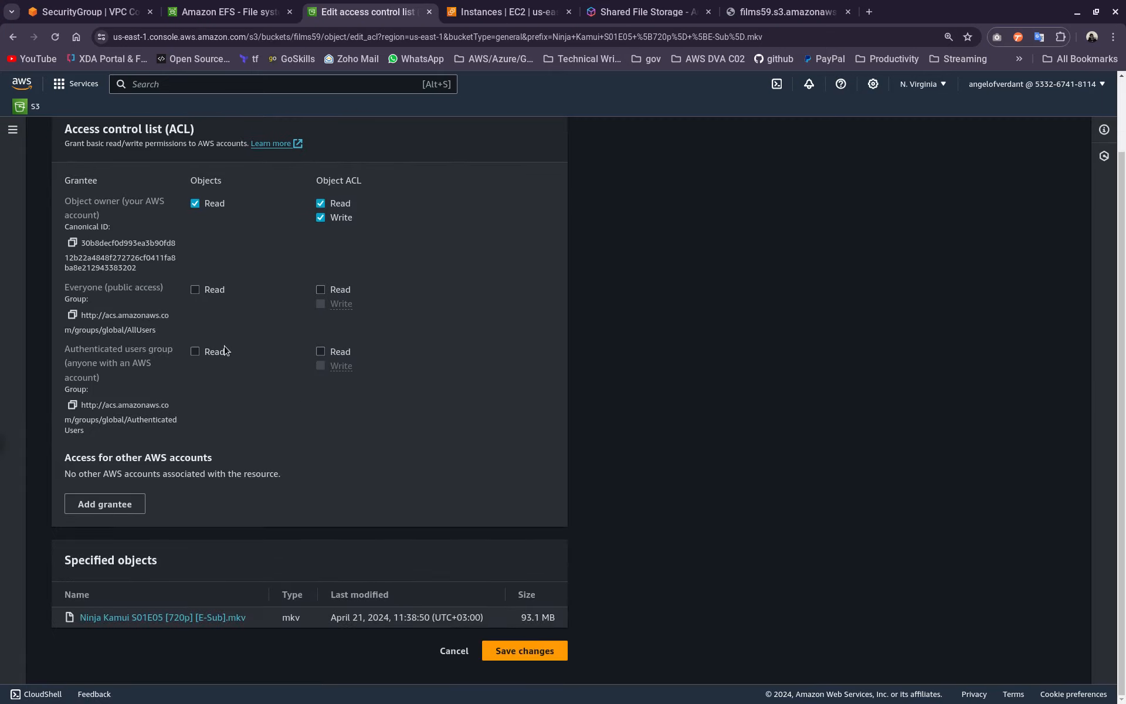
pyautogui.click(195, 290)
pyautogui.click(321, 289)
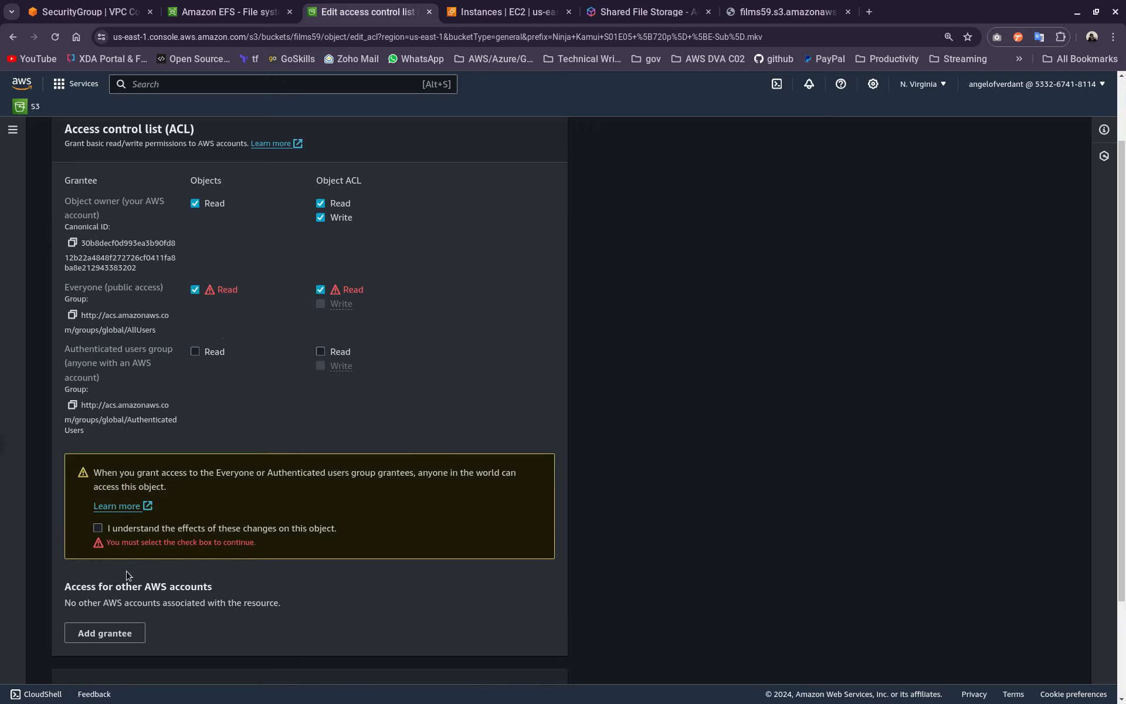
pyautogui.click(98, 528)
pyautogui.scroll(-2, 100, 528)
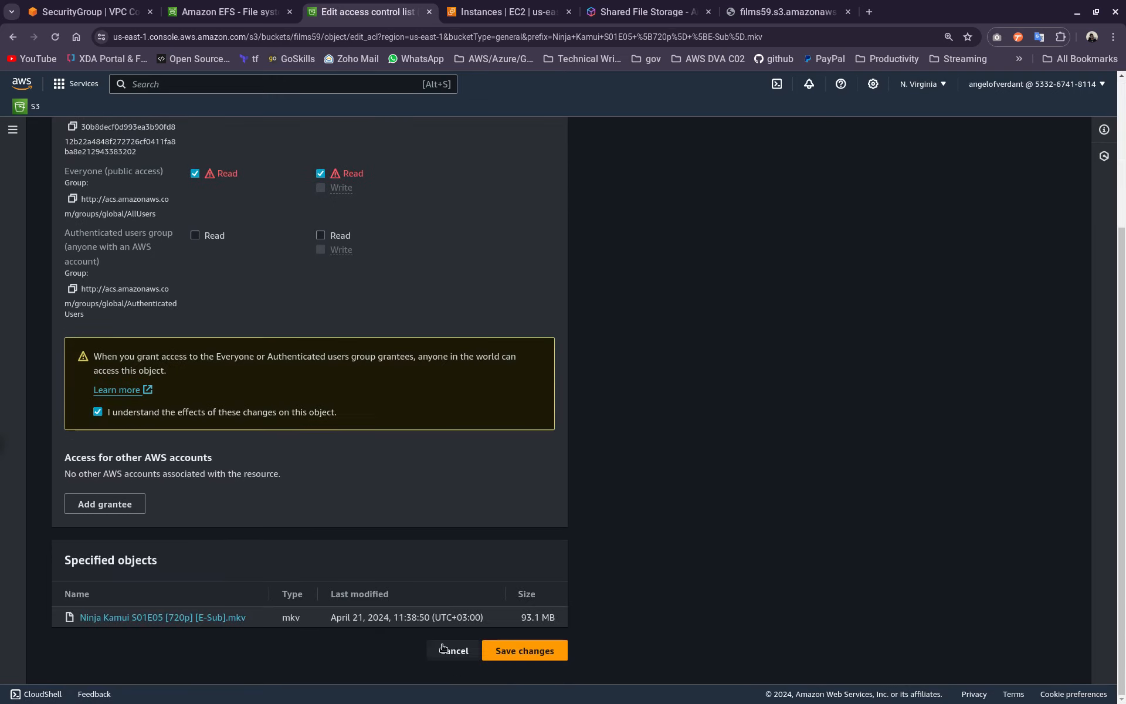
pyautogui.click(516, 649)
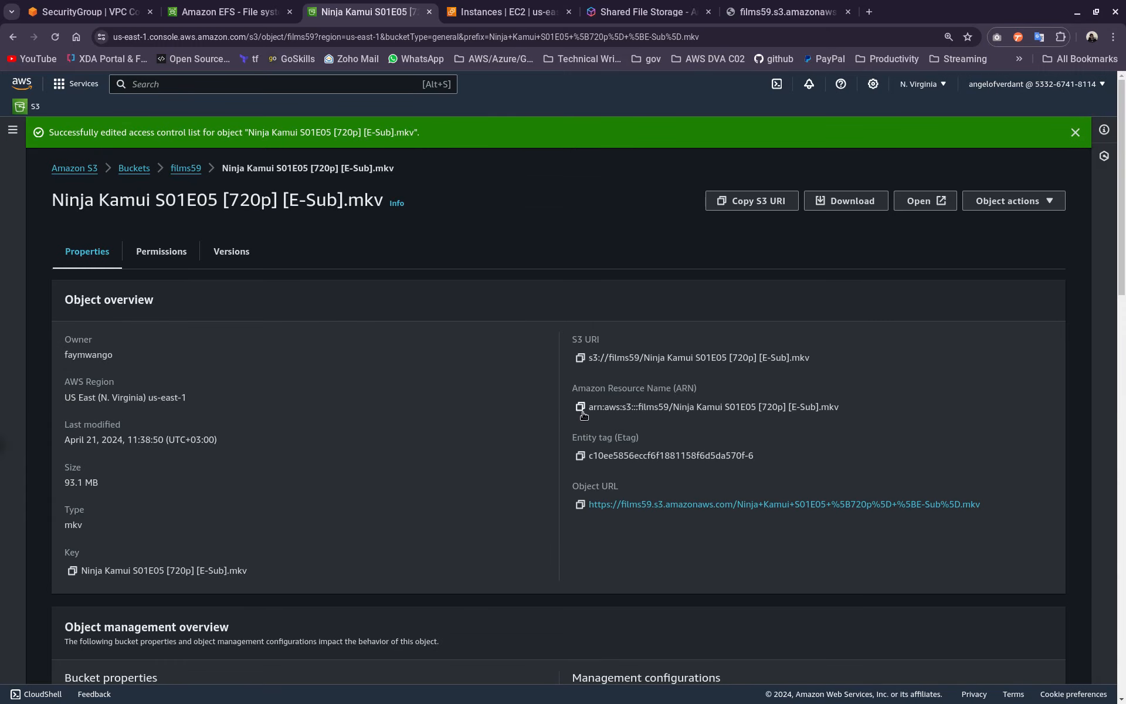
# Step: Copy the video's object URL, load it in the open test tab and cancel saving the file
pyautogui.click(581, 504)
pyautogui.click(780, 12)
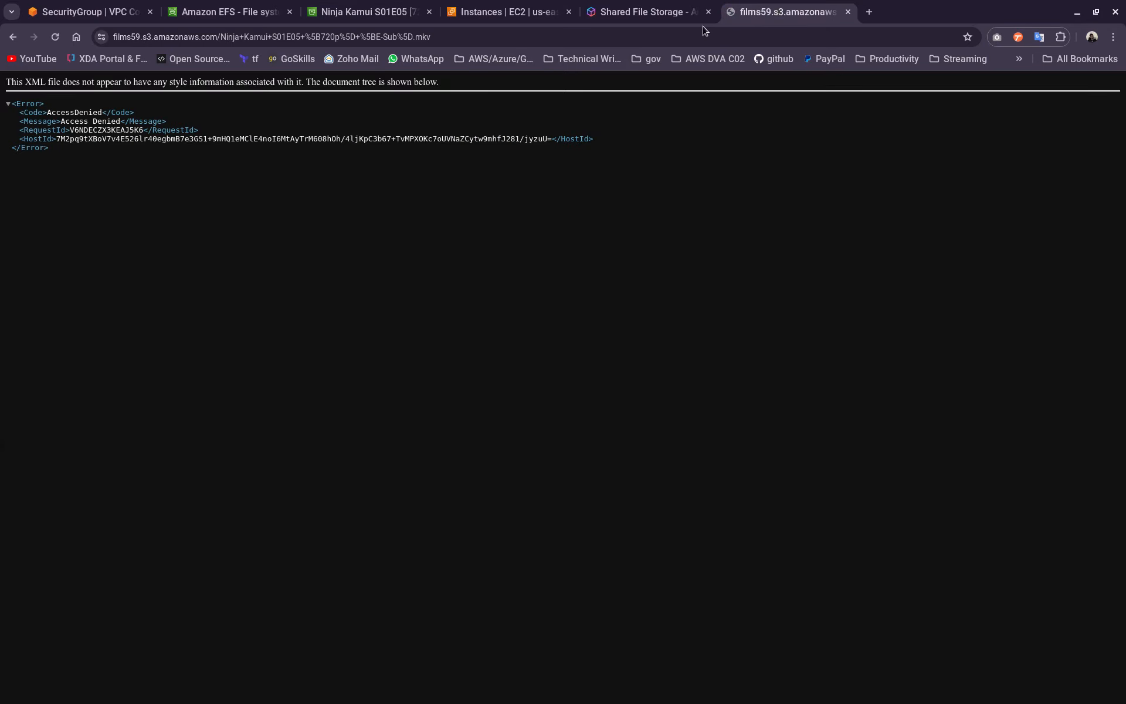
pyautogui.click(683, 35)
pyautogui.hotkey('ctrl', 'v')
pyautogui.press('Return')
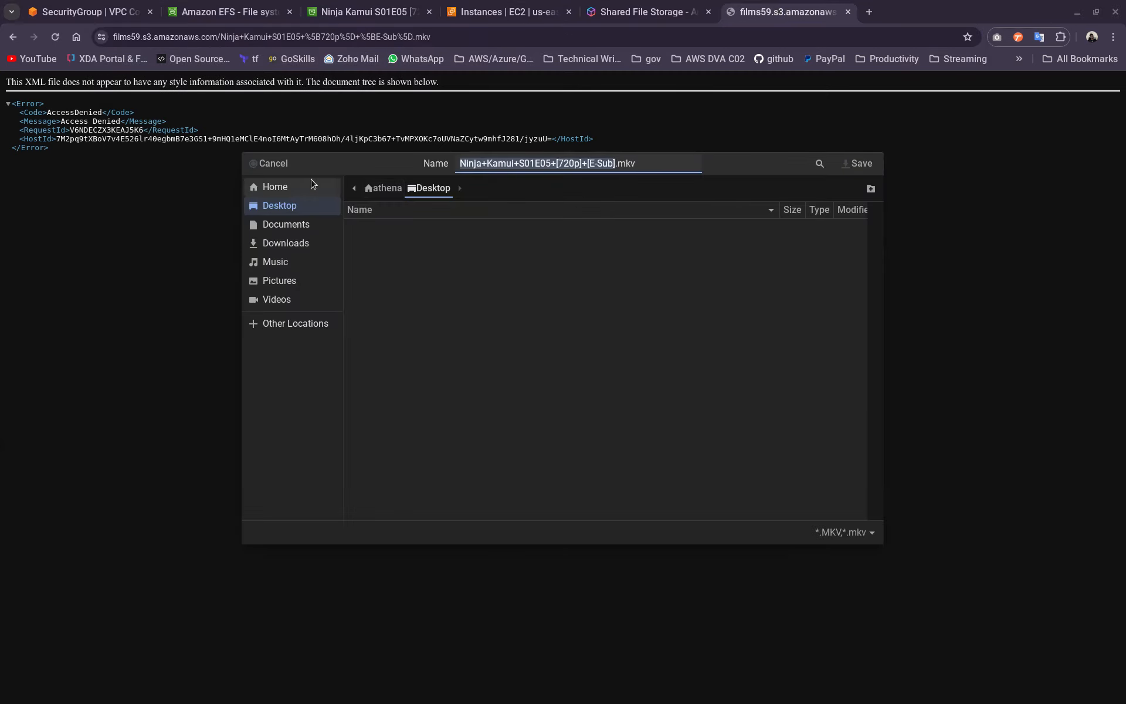
pyautogui.click(274, 164)
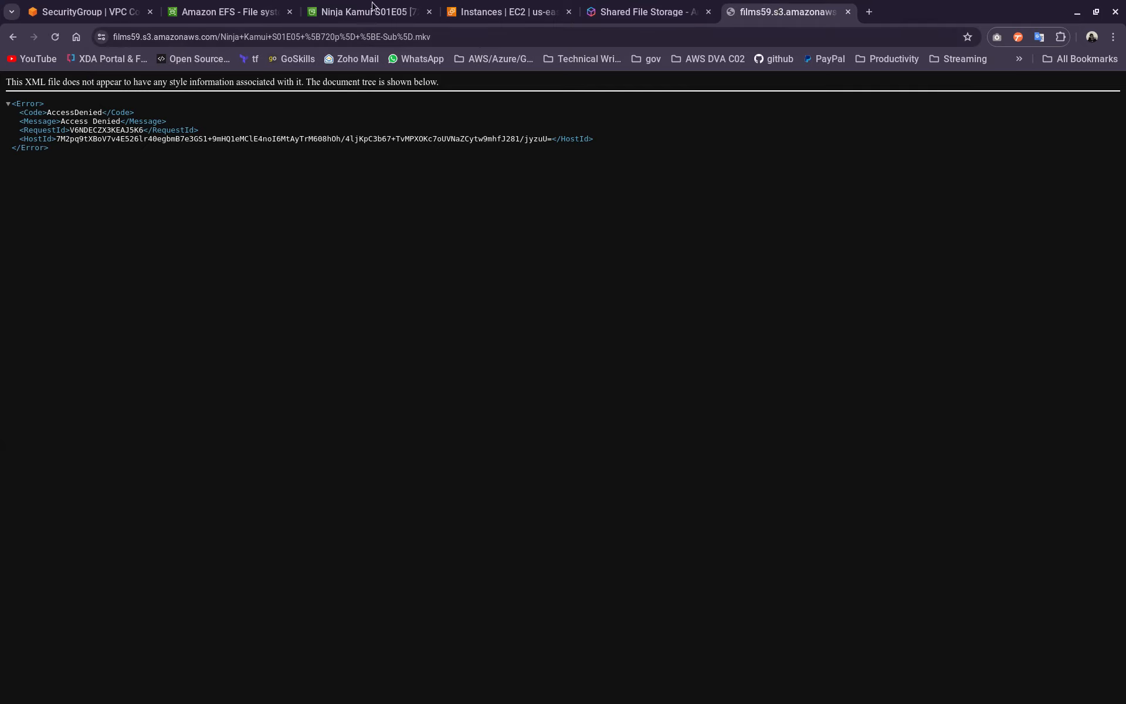
# Step: Switch to the terminal on the first instance, change from ~/work into the raw directory and list its contents
pyautogui.hotkey('alt', 'Tab')
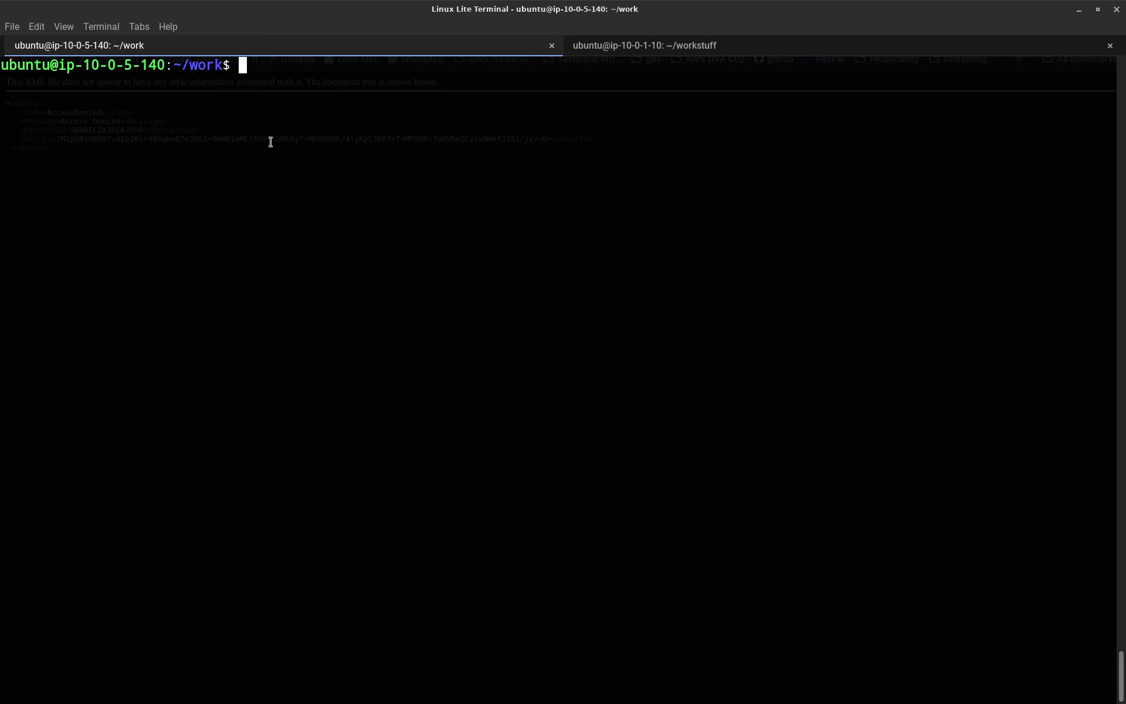
pyautogui.write('ls')
pyautogui.press('Return')
pyautogui.write('cd ')
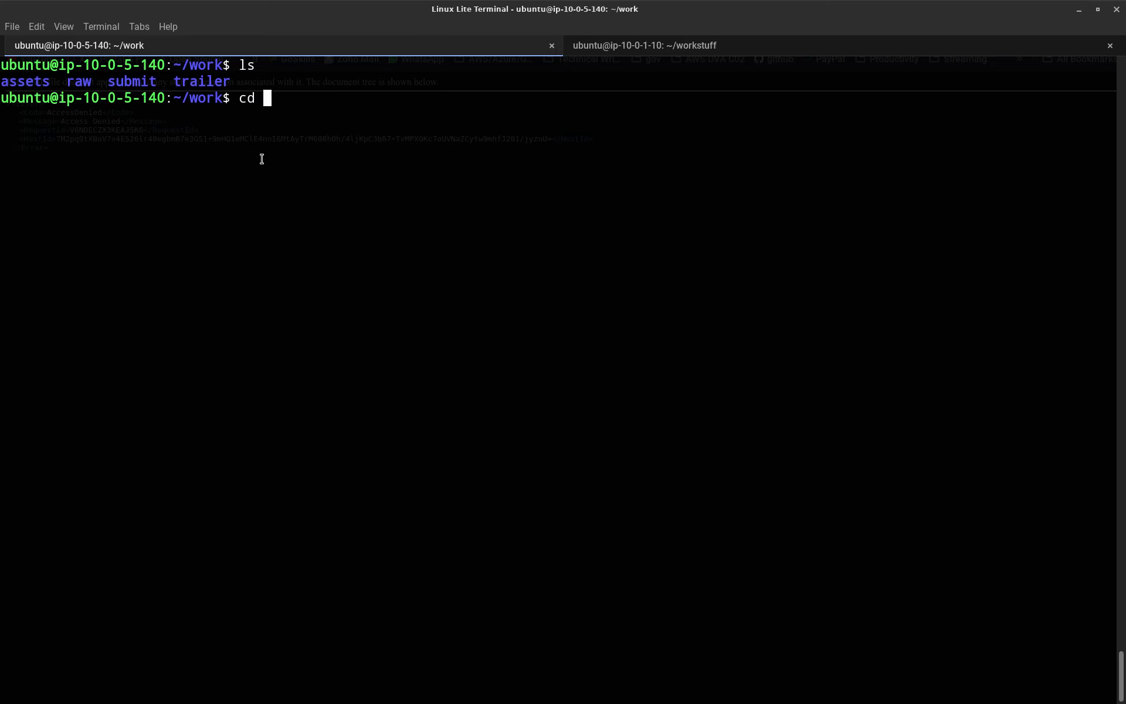
pyautogui.write('raw/')
pyautogui.press('Return')
pyautogui.hotkey('ctrl', 'l')
pyautogui.write('ls')
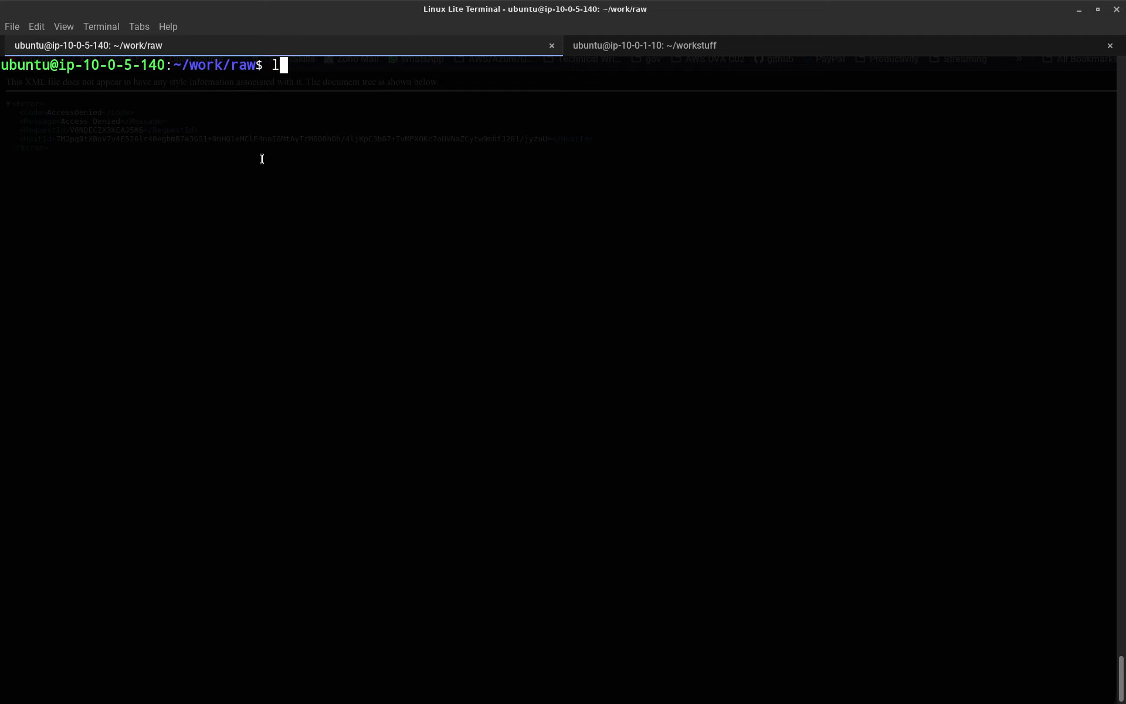
pyautogui.press('Return')
# Step: Download the Ninja Kamui video into ~/work/raw using wget with the copied films59 object URL
pyautogui.rightClick(333, 129)
pyautogui.click(592, 179)
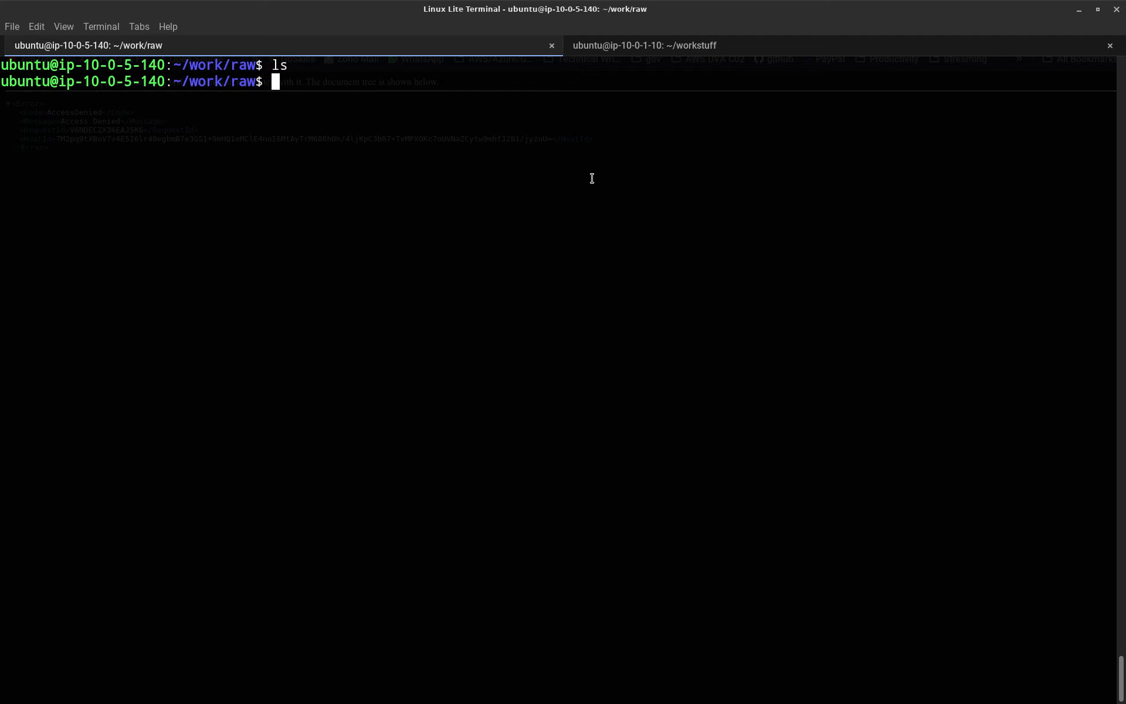
pyautogui.write('wget')
pyautogui.rightClick(506, 168)
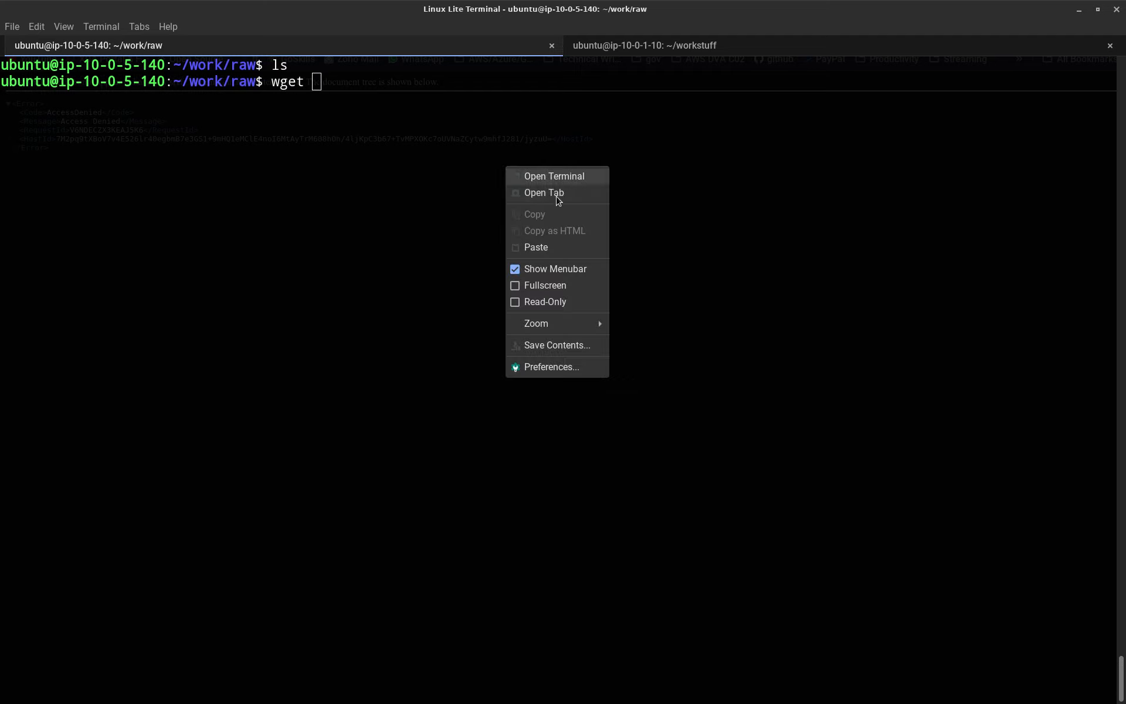
pyautogui.click(547, 248)
pyautogui.press('Return')
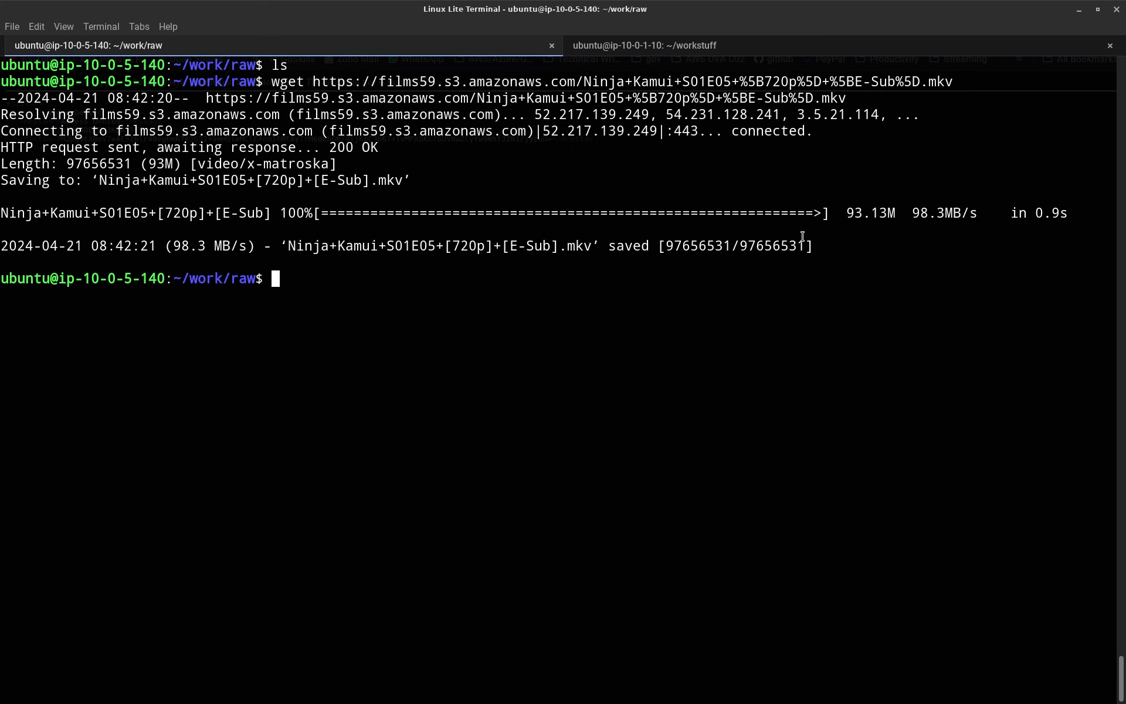
# Step: Repeat the same wget download seven more times to store additional copies of the video in ~/work/raw
pyautogui.press('Up')
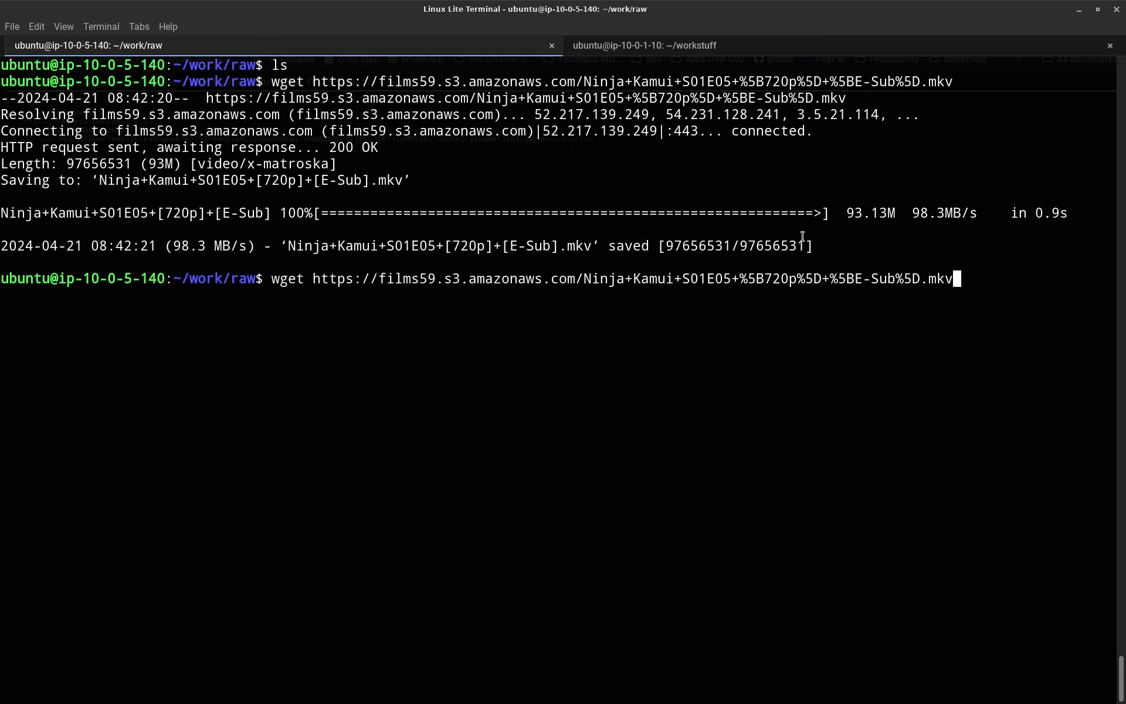
pyautogui.press('Return')
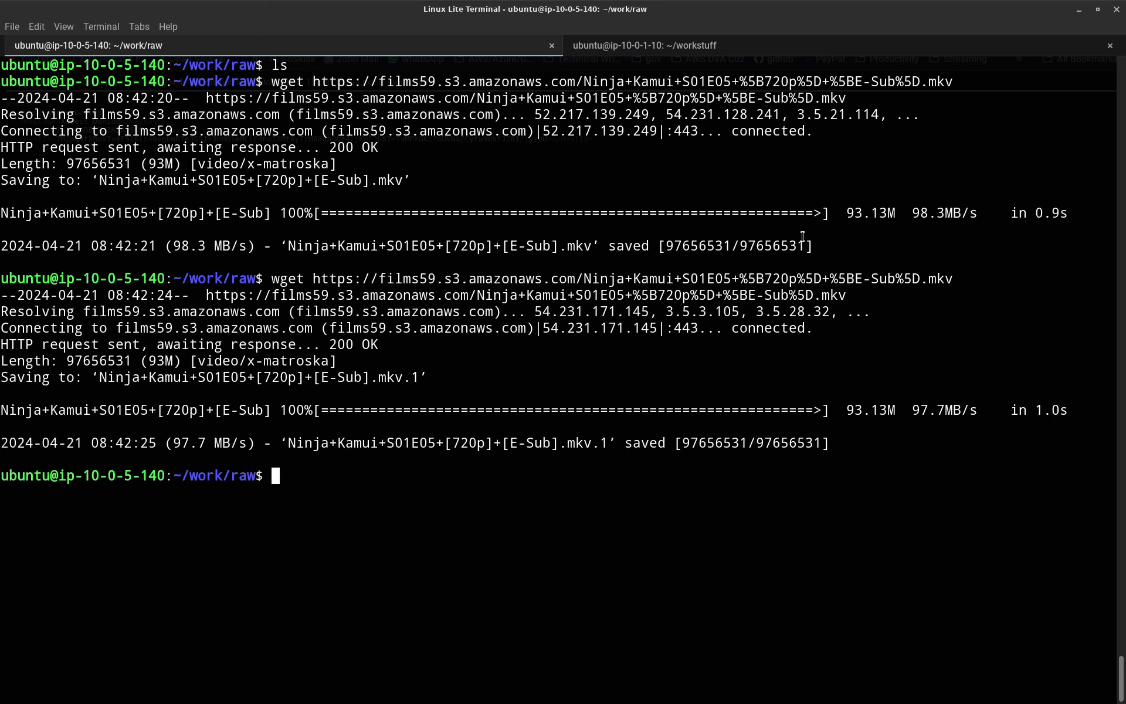
pyautogui.press('Up')
pyautogui.press('Return')
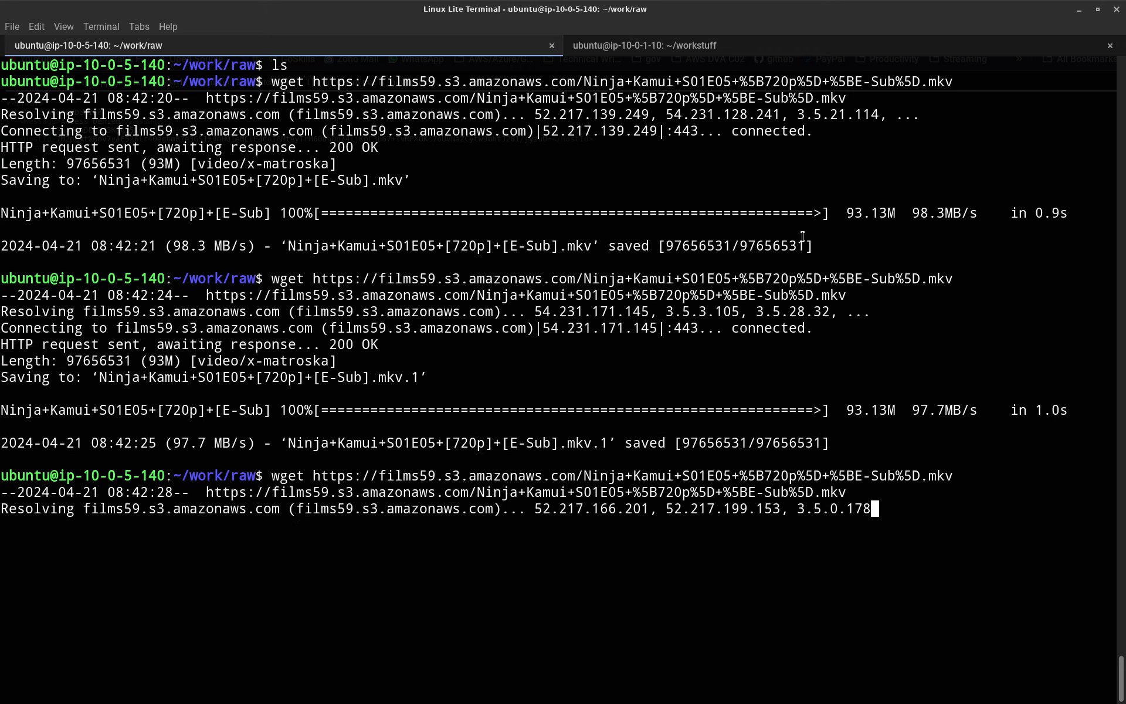
pyautogui.press('Up')
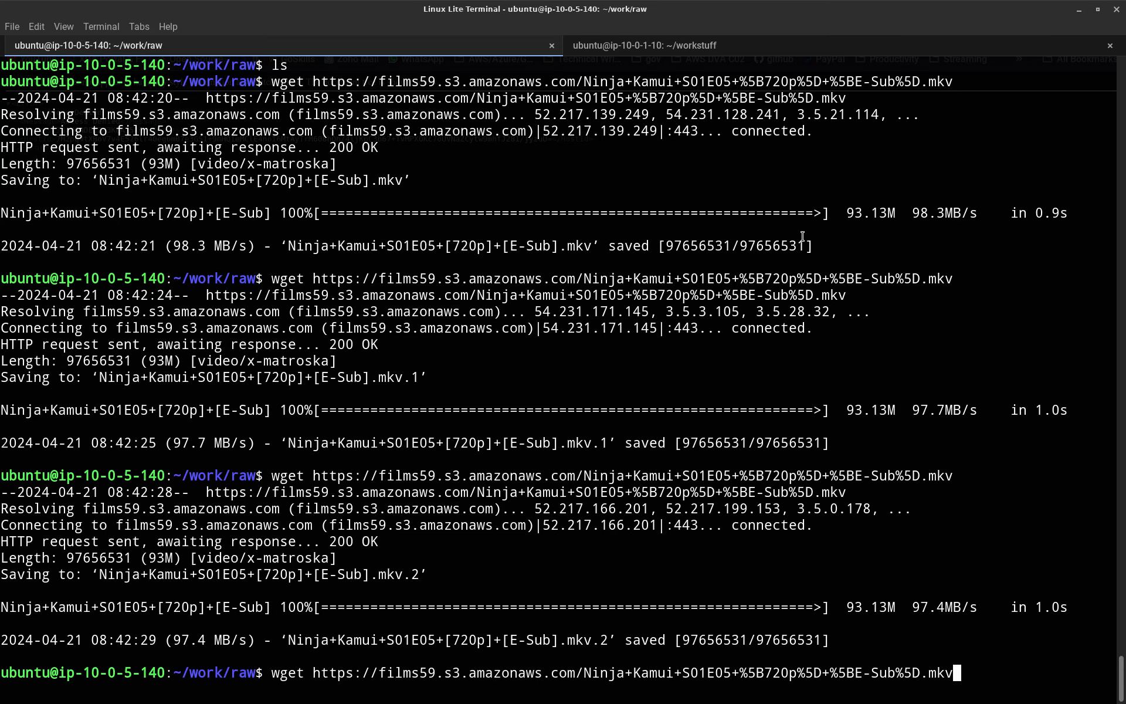
pyautogui.press('Return')
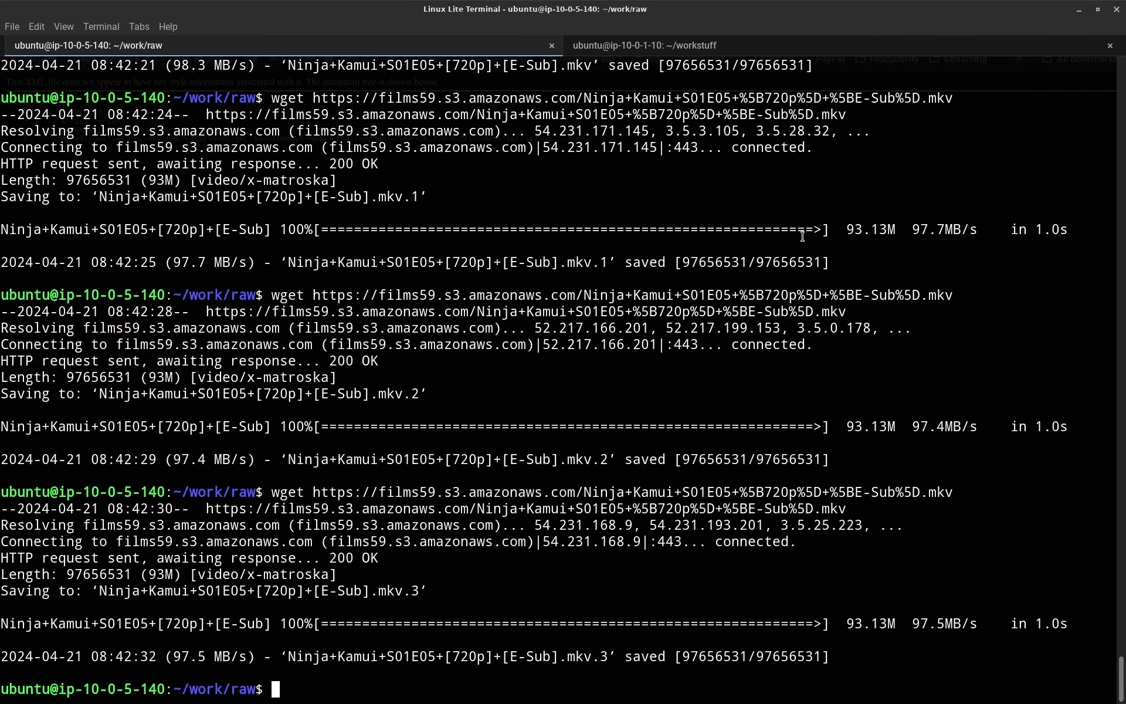
pyautogui.press('Up')
pyautogui.press('Return')
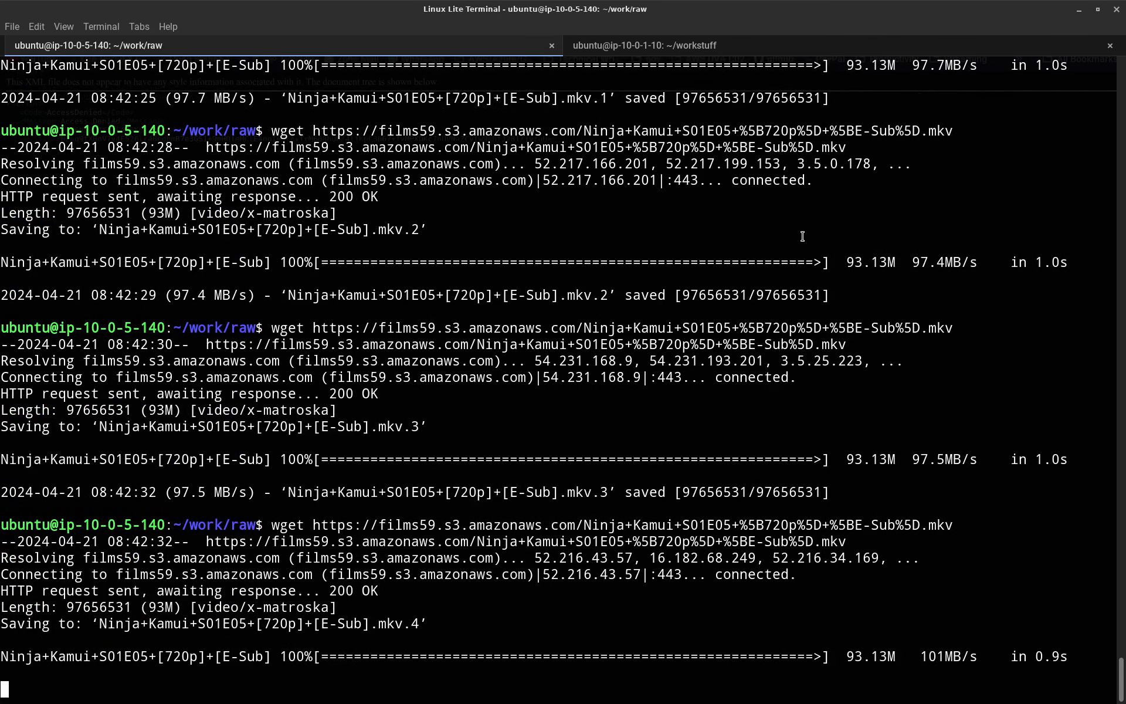
pyautogui.press('Up')
pyautogui.press('Return')
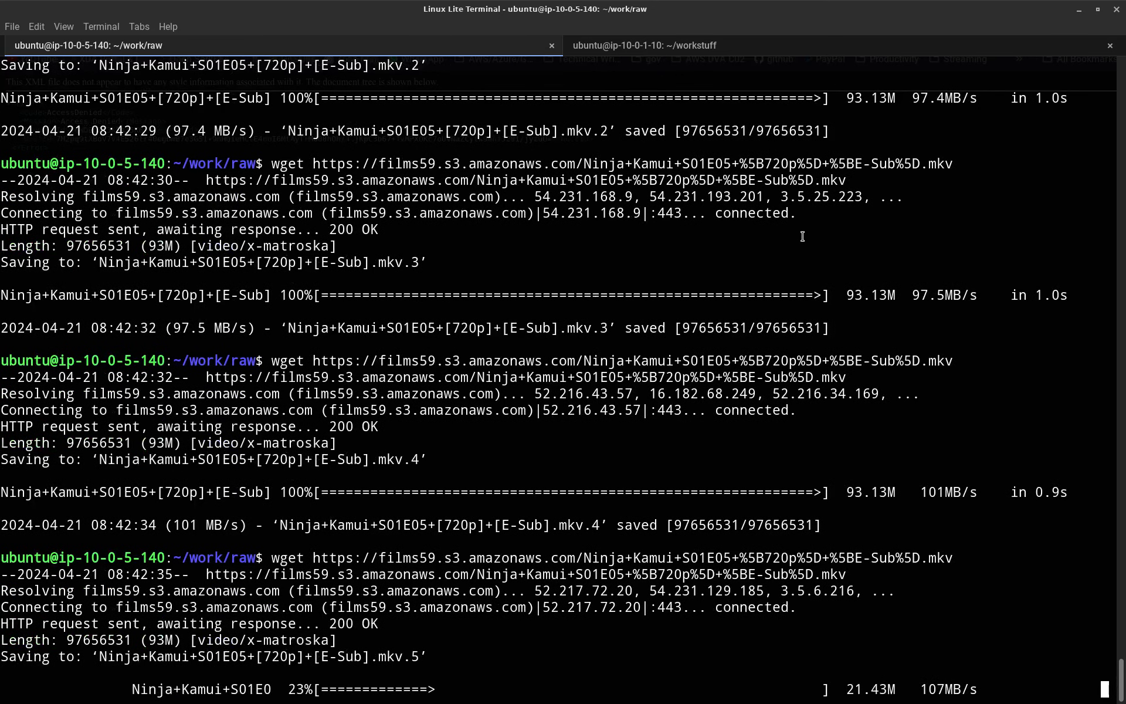
pyautogui.press('Up')
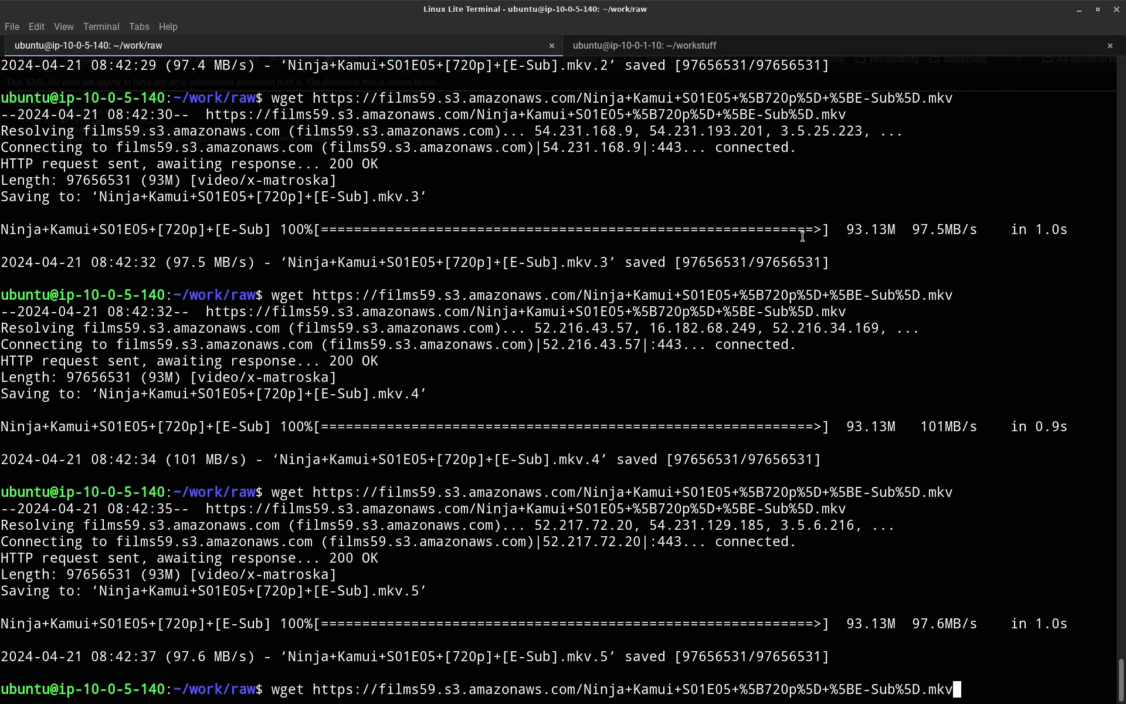
pyautogui.press('Return')
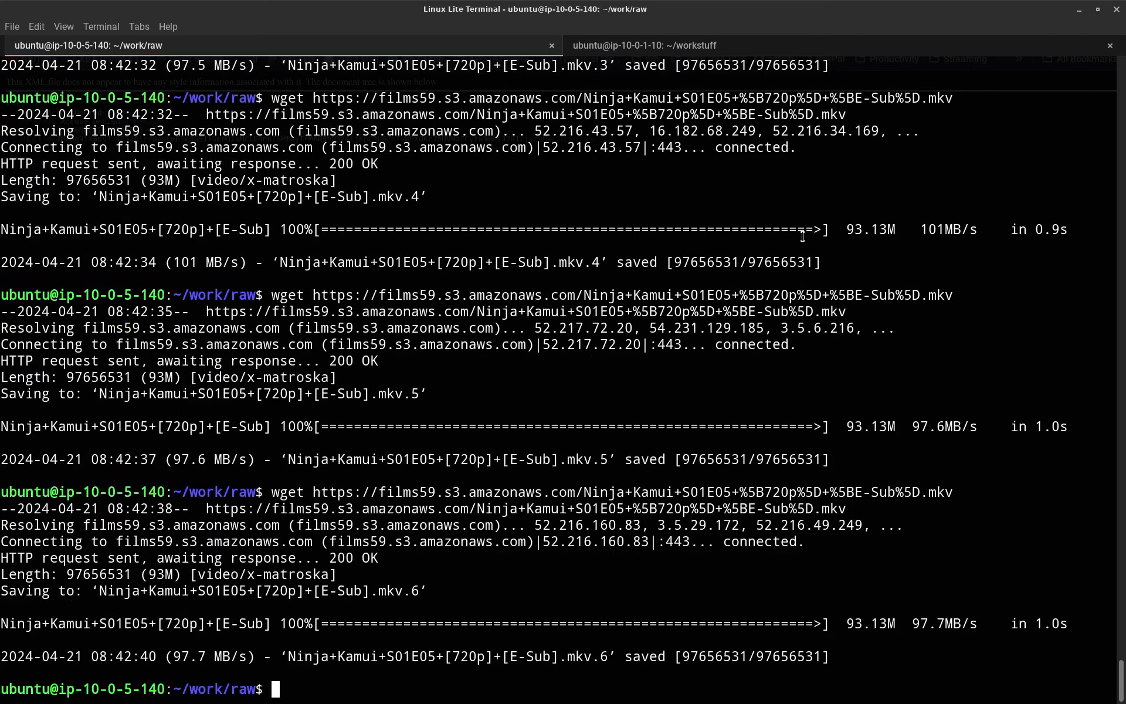
pyautogui.press('Up')
pyautogui.press('Return')
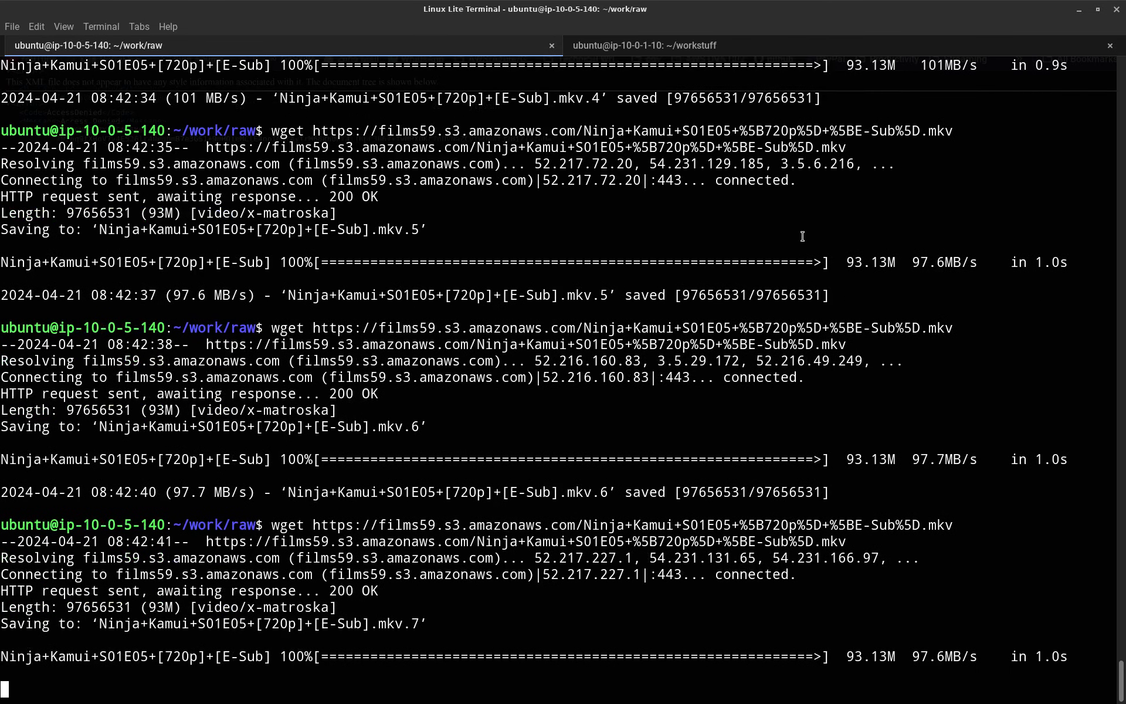
# Step: Clear the terminal, list the files in the raw directory and return to the parent ~/work directory
pyautogui.hotkey('ctrl', 'l')
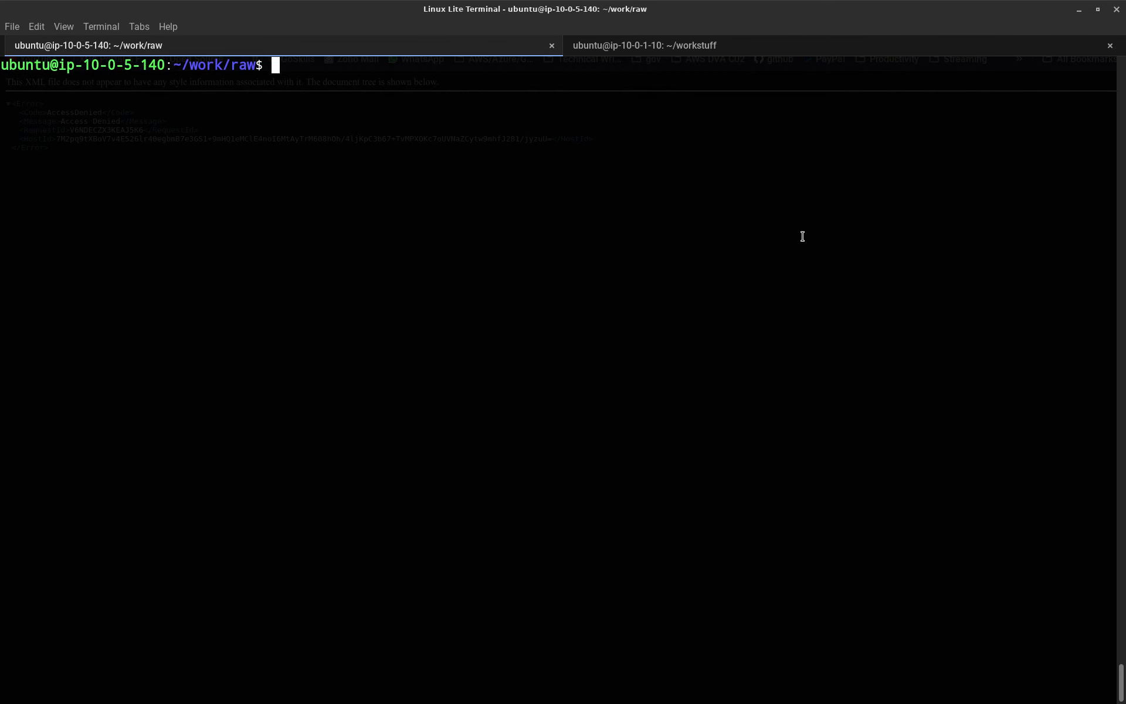
pyautogui.write('ls')
pyautogui.press('Return')
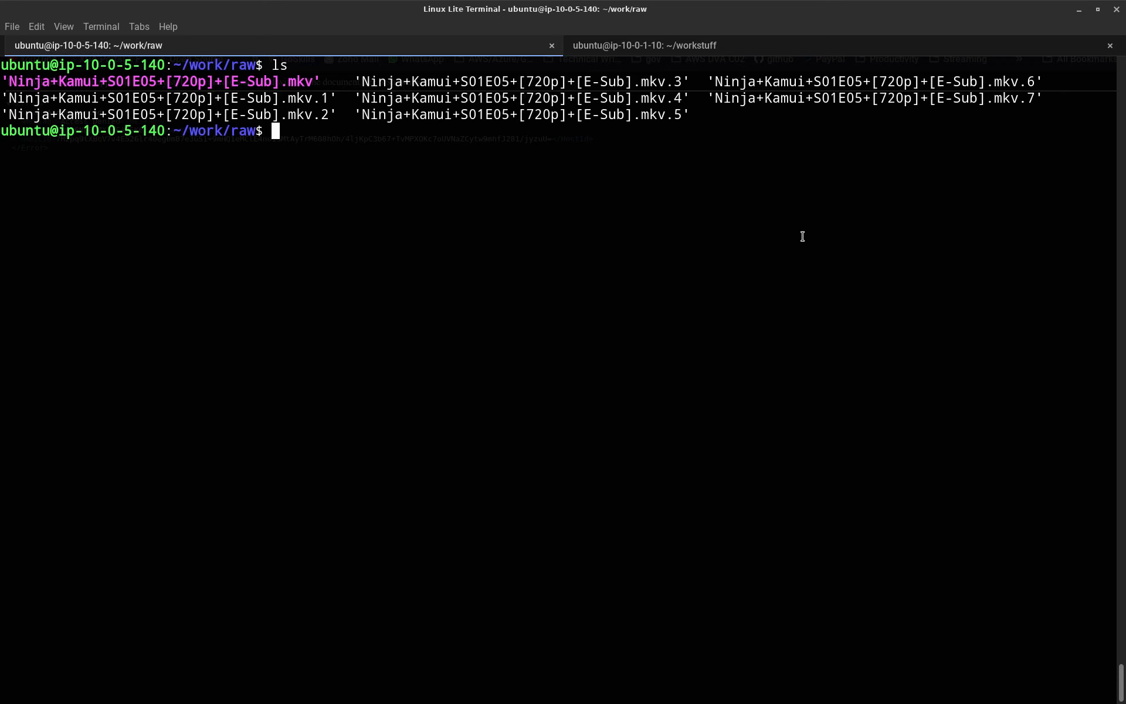
pyautogui.write('cd ..')
pyautogui.press('Return')
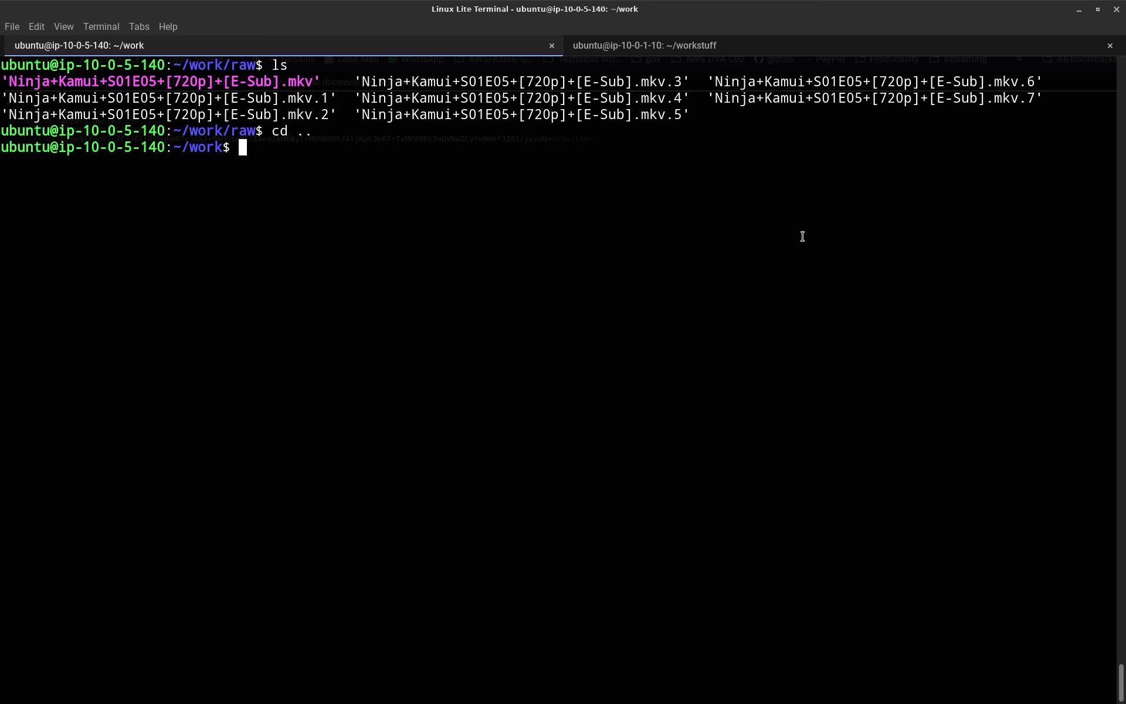
# Step: List the contents of the ~/work directory on the ip-10-0-5-140 instance
pyautogui.write('ls')
pyautogui.press('Return')
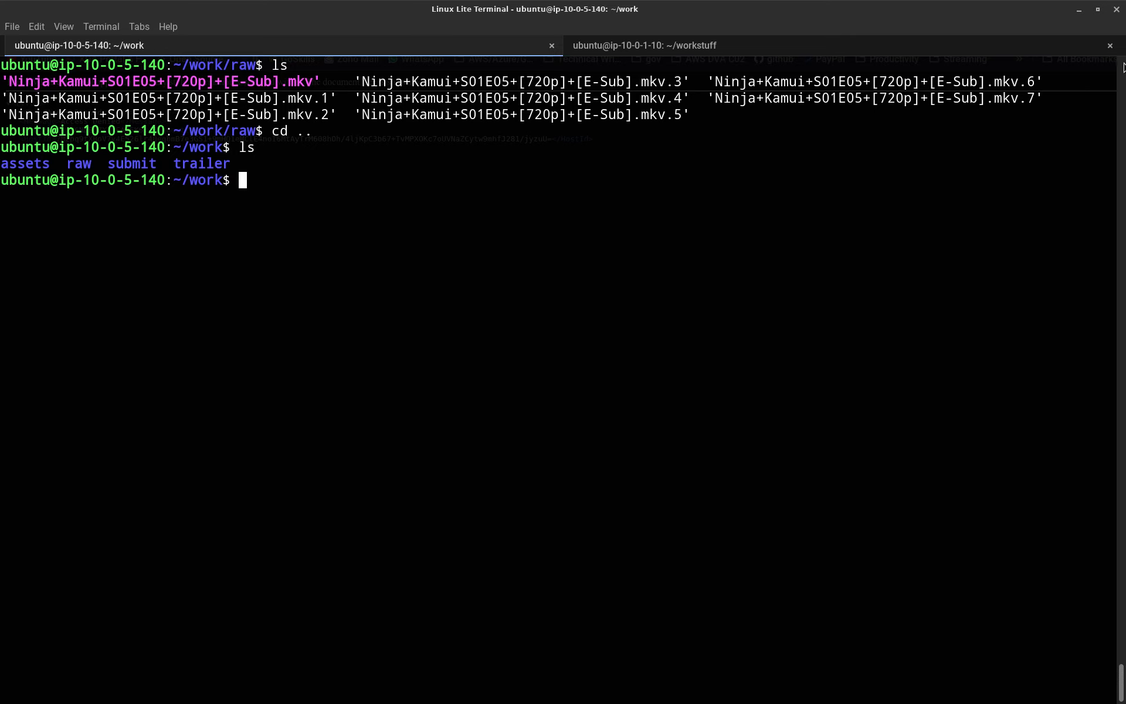
# Step: Switch to the browser and examine the EFS-Demo file system's lifecycle settings and its metered size in each storage class
pyautogui.click(1078, 9)
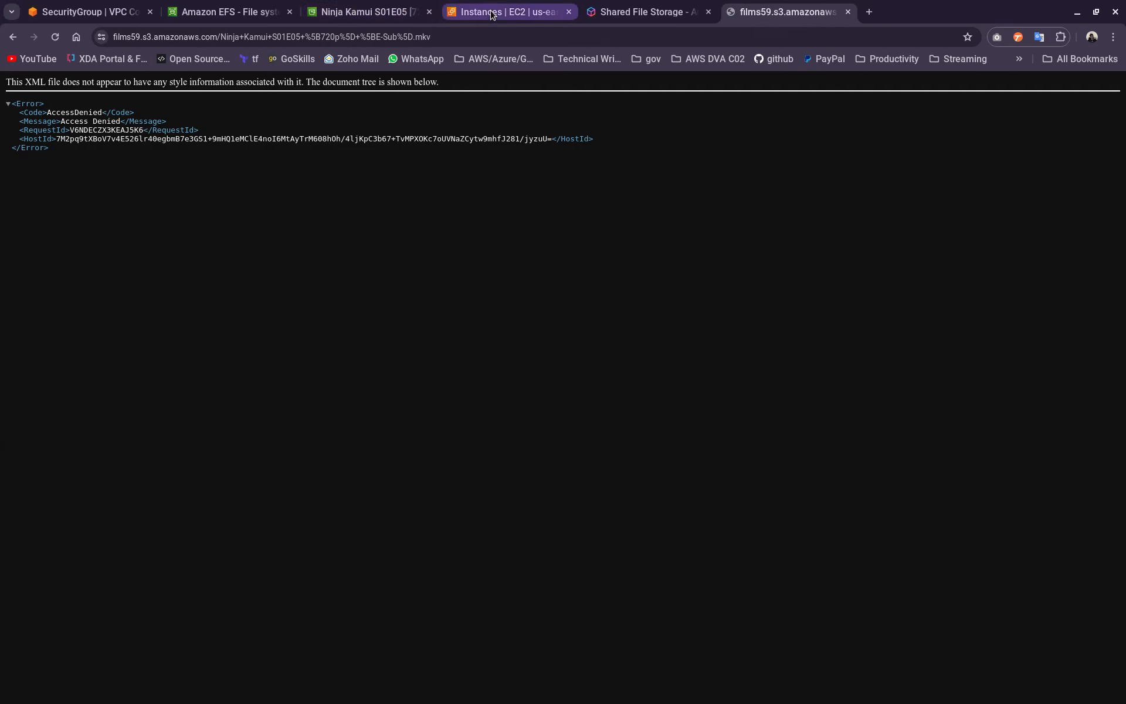
pyautogui.click(229, 12)
pyautogui.click(795, 176)
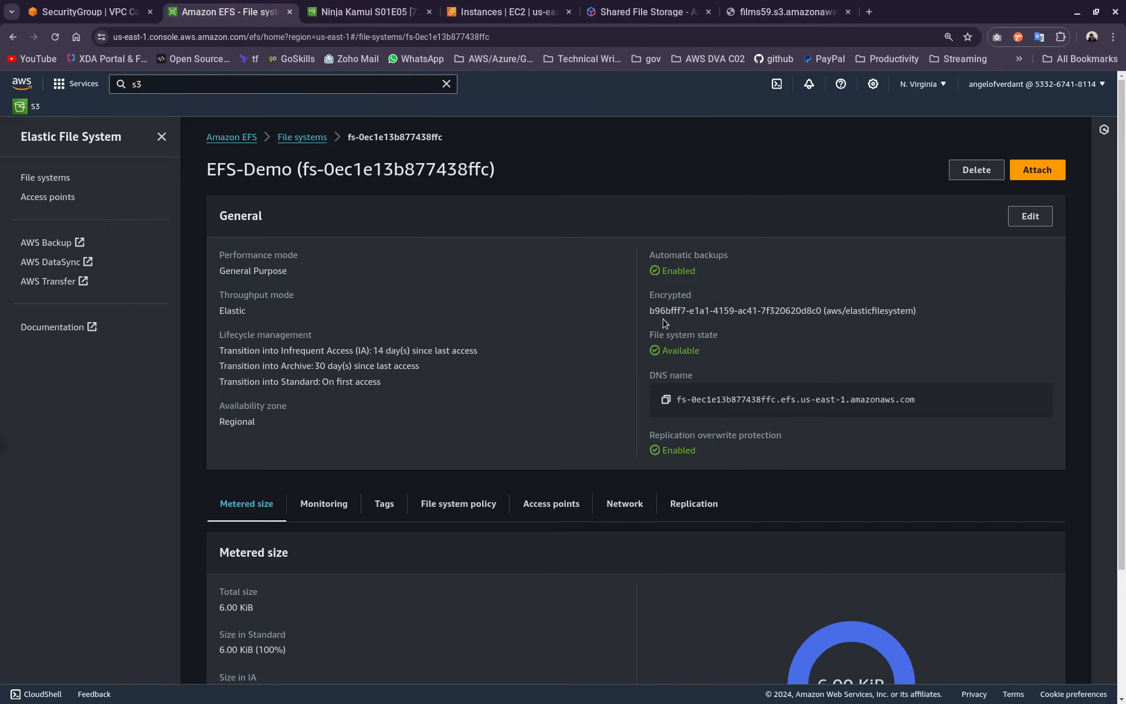
pyautogui.scroll(-3, 460, 410)
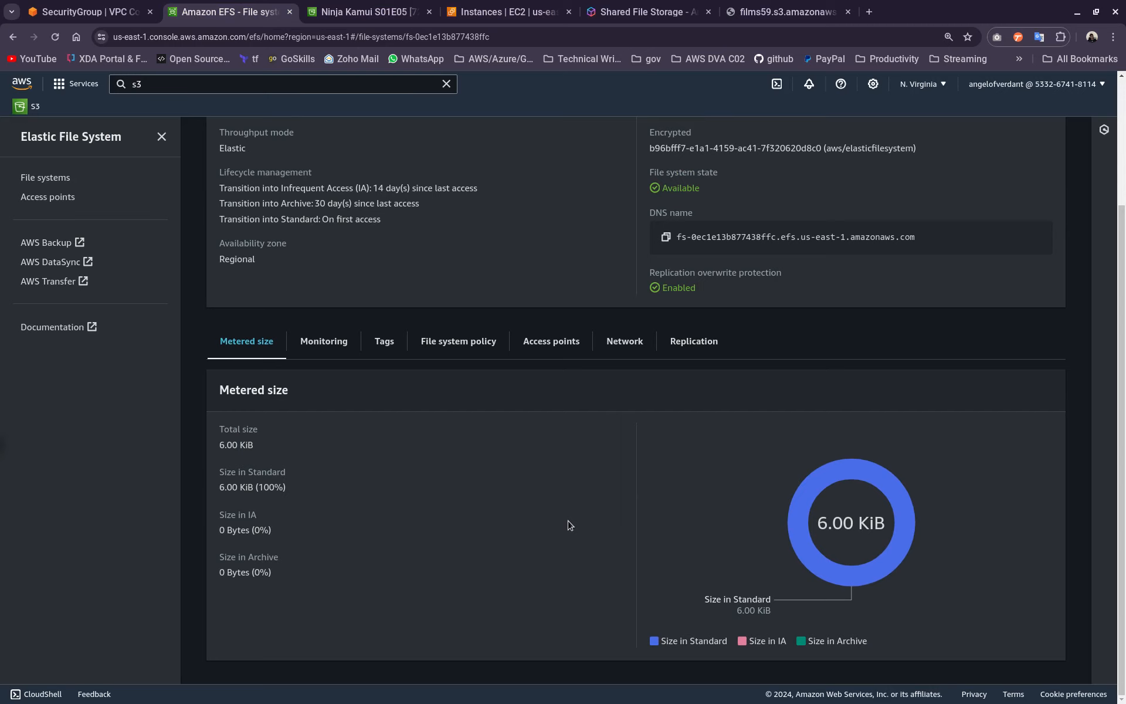
pyautogui.scroll(2, 560, 530)
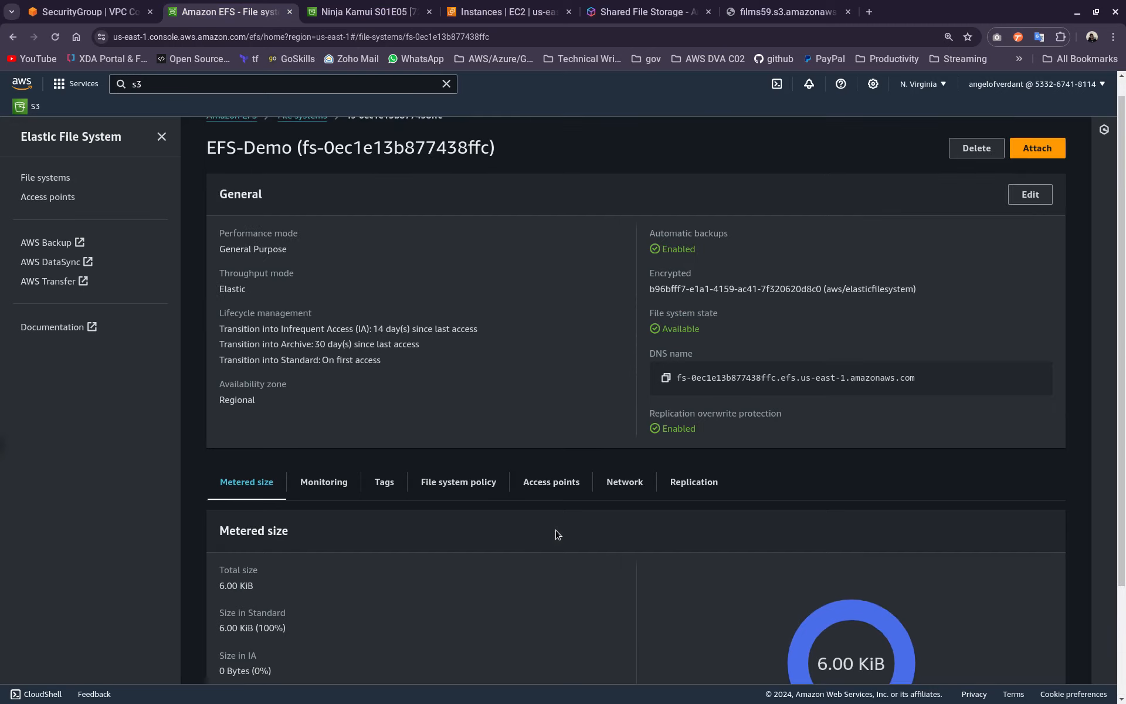
pyautogui.scroll(-2, 510, 516)
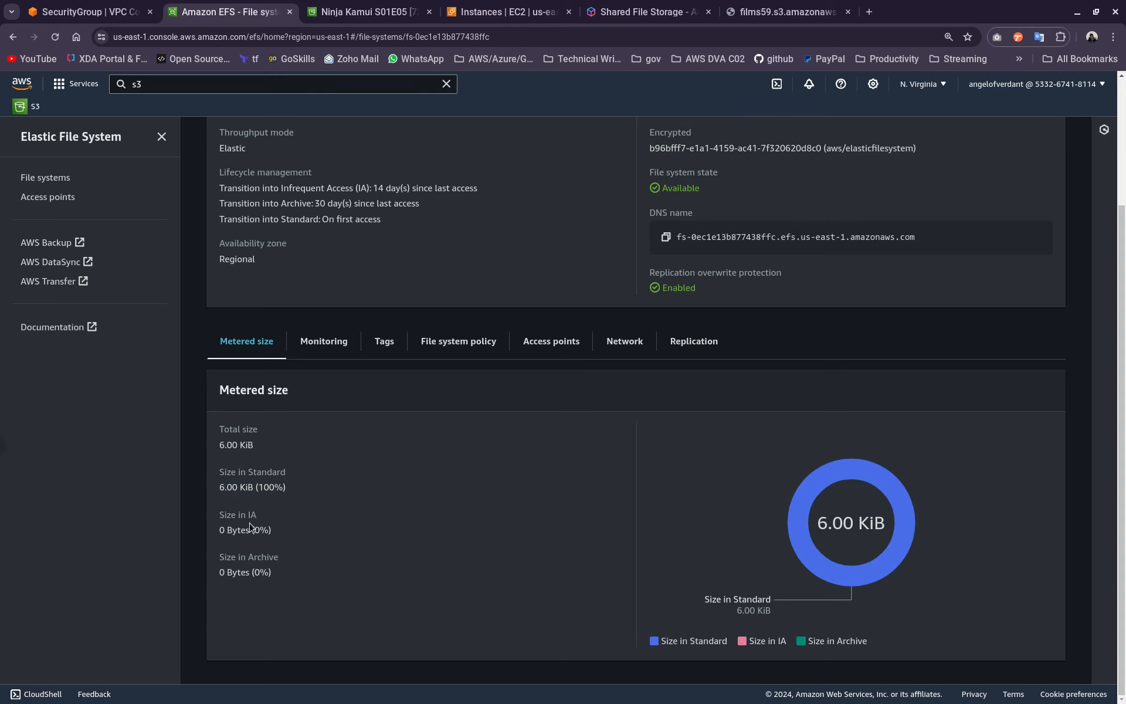
pyautogui.moveTo(250, 529); pyautogui.dragTo(219, 530)
pyautogui.scroll(3, 376, 516)
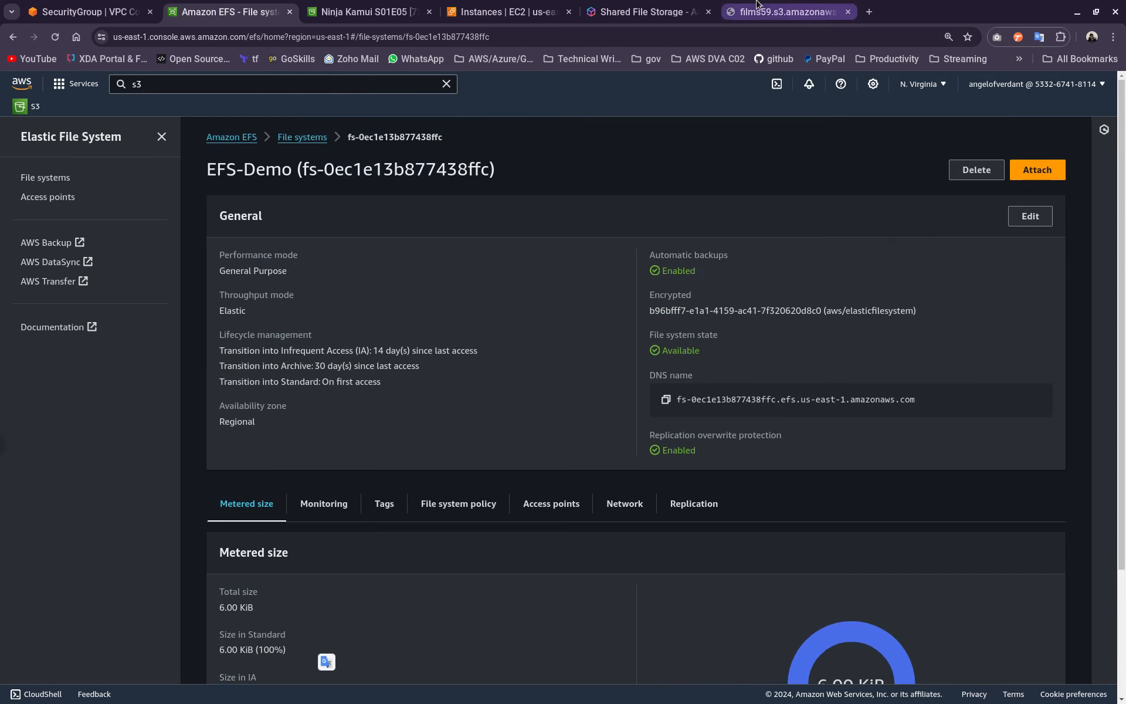
# Step: Close the films59 access-denied page and return to the S3 details page of the Ninja Kamui S01E05 video
pyautogui.click(757, 7)
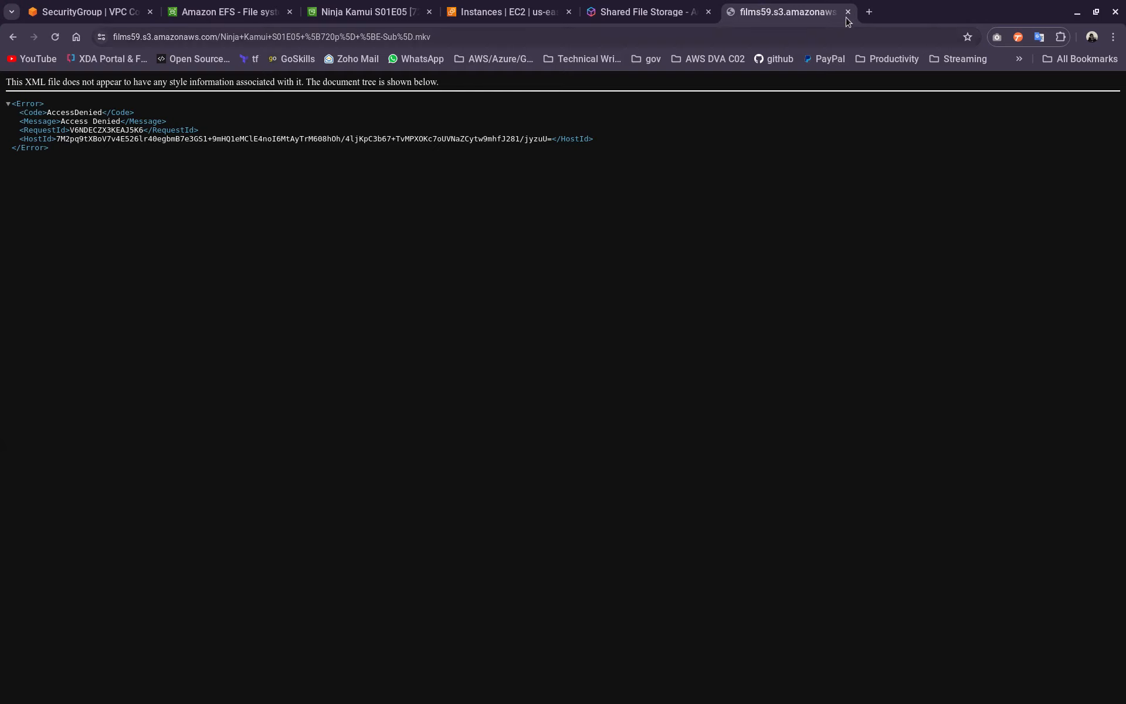
pyautogui.hotkey('ctrl', 'w')
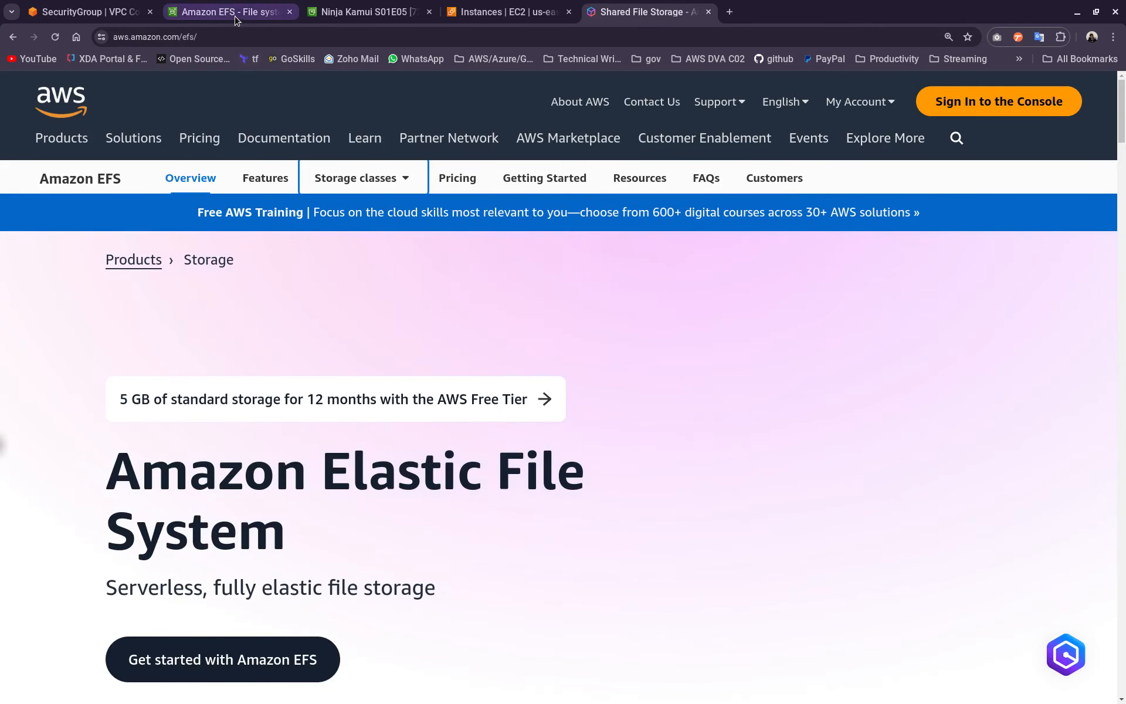
pyautogui.click(347, 9)
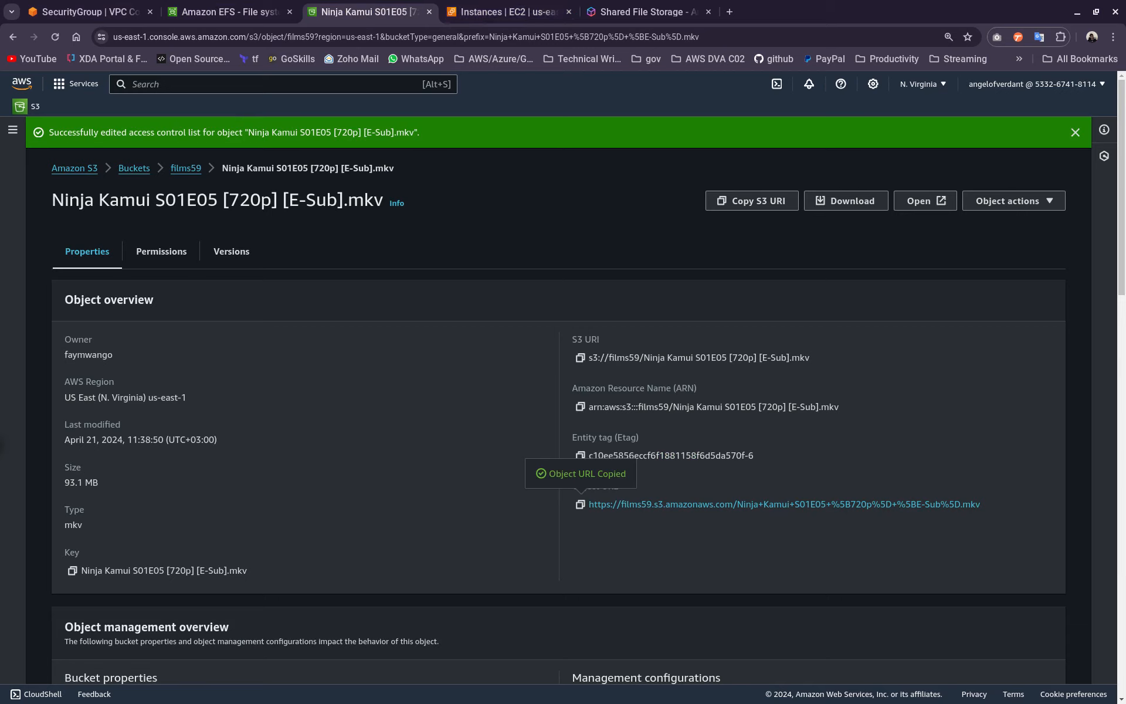
# Step: Switch to the terminal, clear its output and list the ~/work directory again
pyautogui.hotkey('alt', 'Tab')
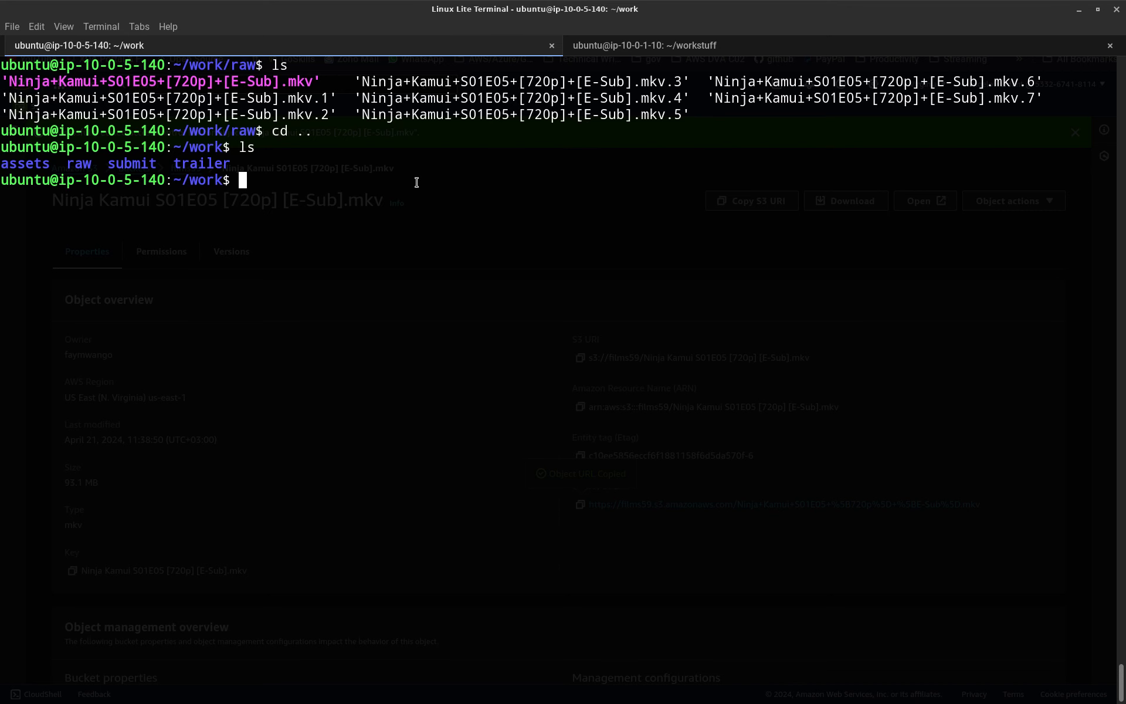
pyautogui.hotkey('ctrl', 'l')
pyautogui.write('ls')
pyautogui.press('Return')
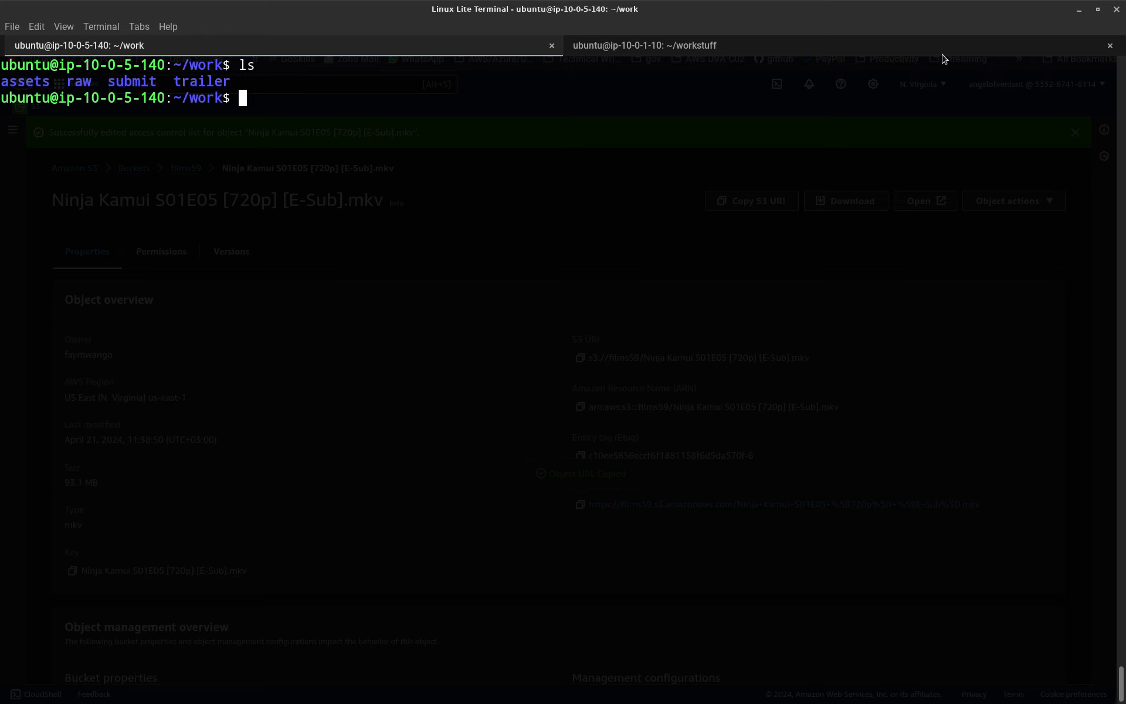
# Step: Return to the browser and dismiss the access control list notification on the S3 object page
pyautogui.click(1079, 10)
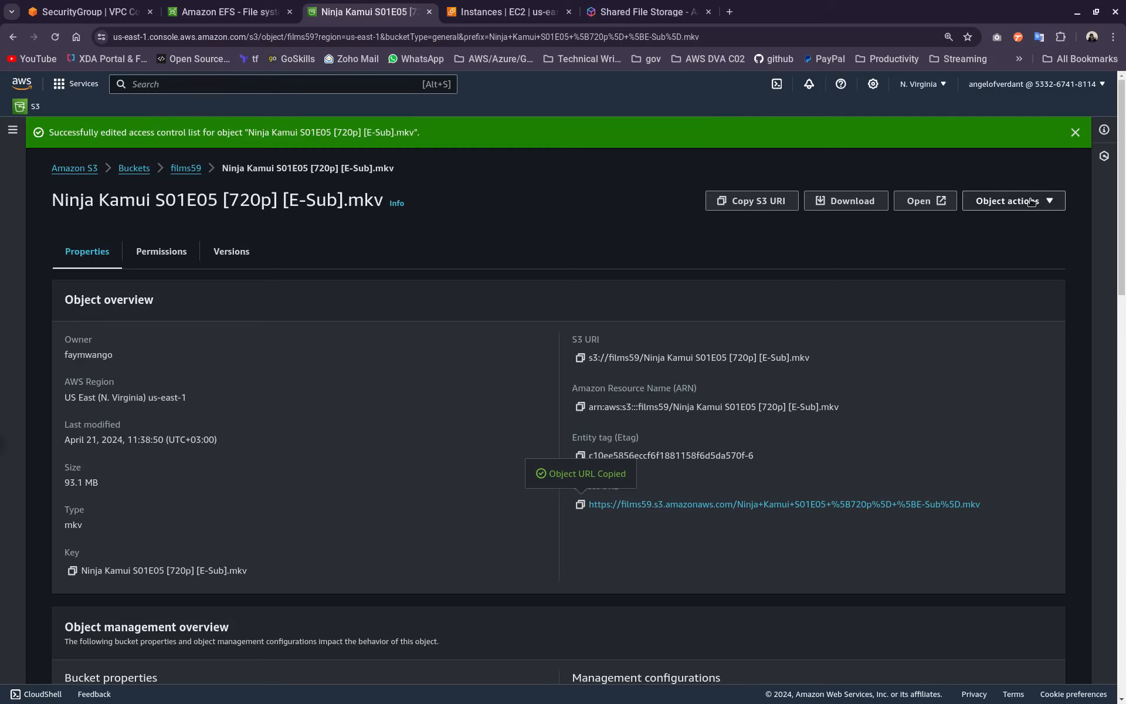
pyautogui.click(1075, 132)
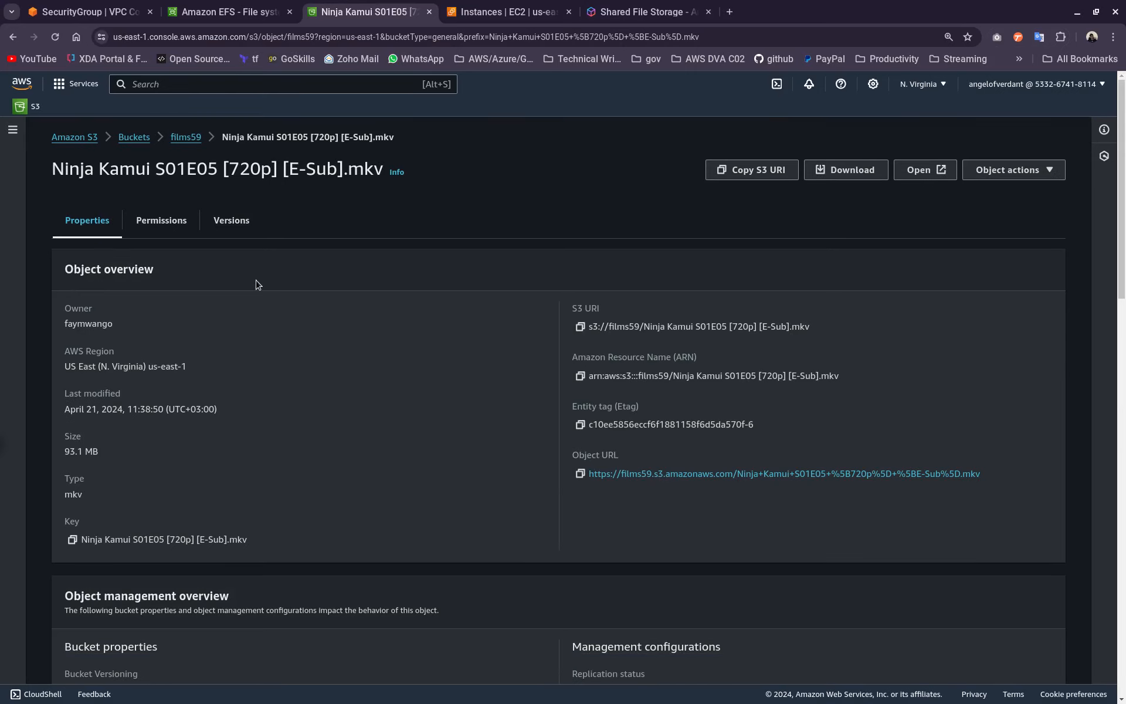
pyautogui.click(256, 10)
pyautogui.click(508, 12)
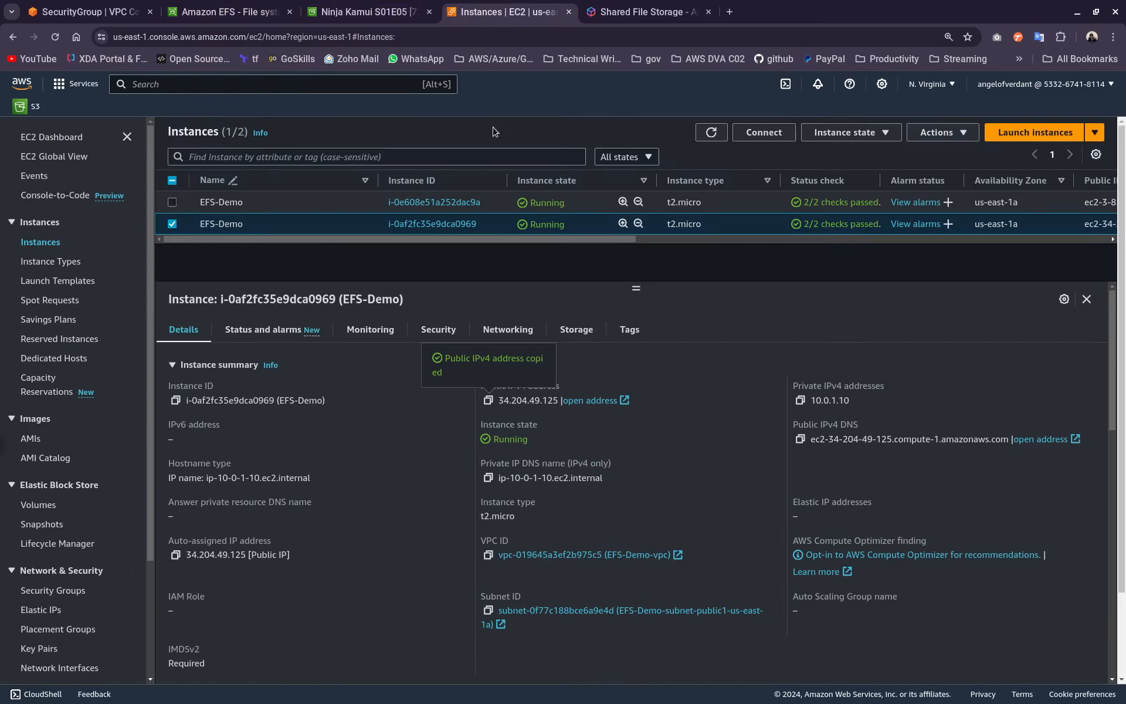
pyautogui.click(645, 12)
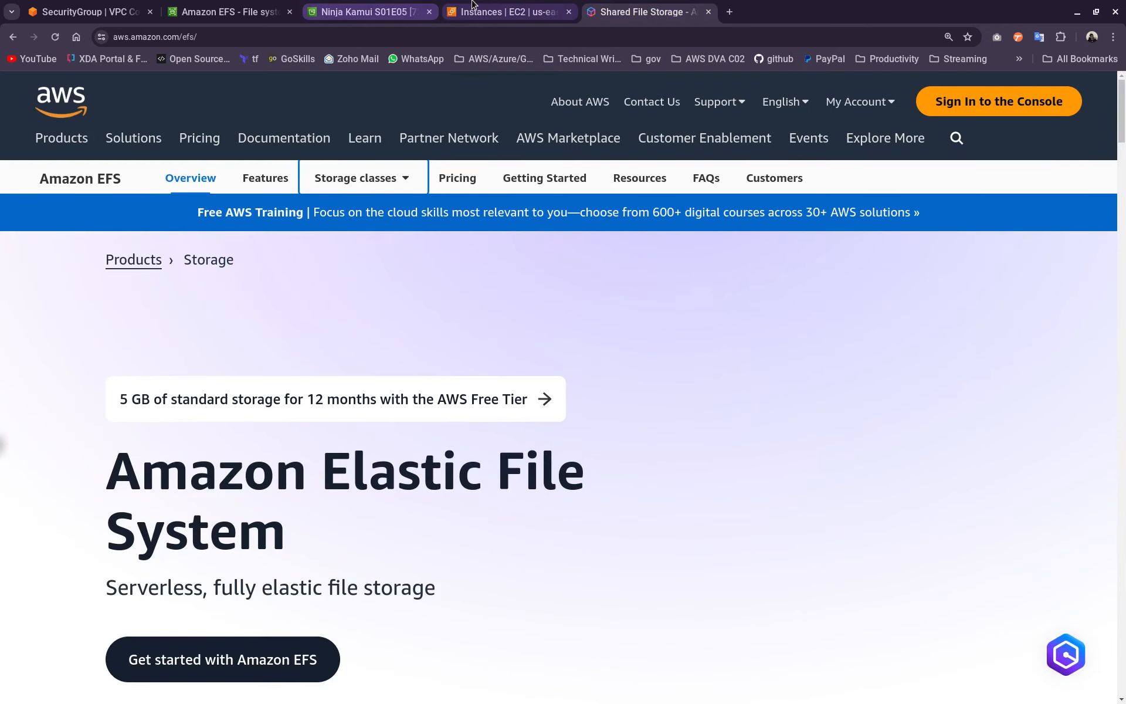
pyautogui.click(508, 12)
pyautogui.click(340, 14)
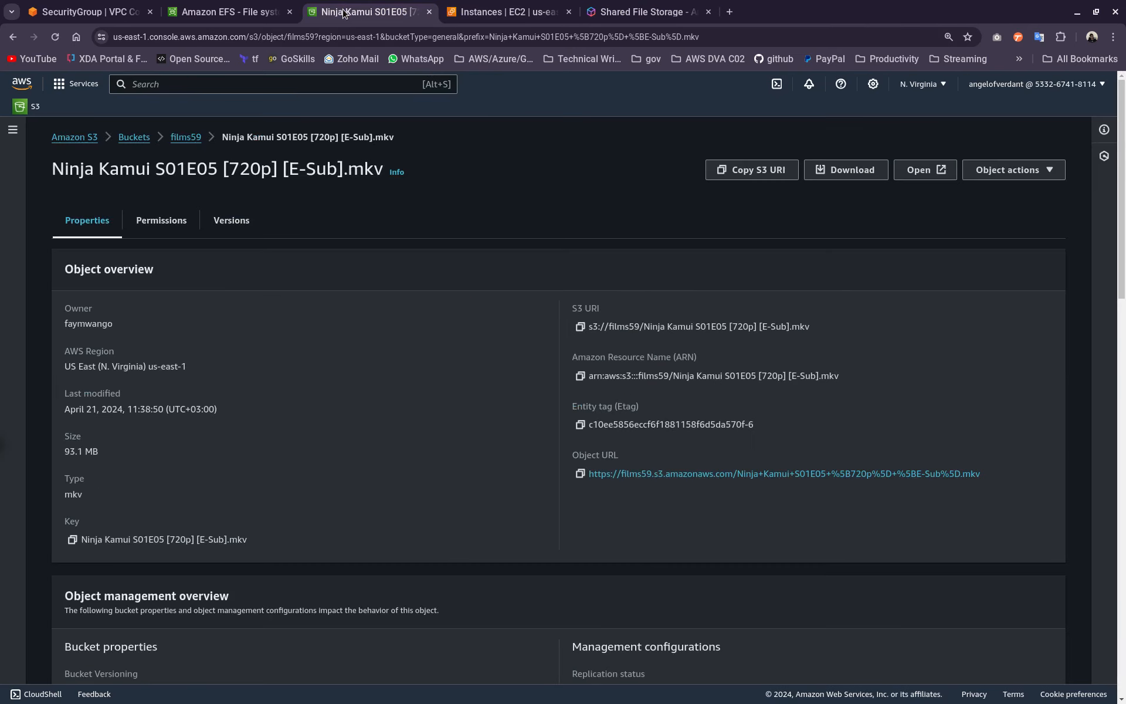
pyautogui.click(212, 15)
pyautogui.click(384, 13)
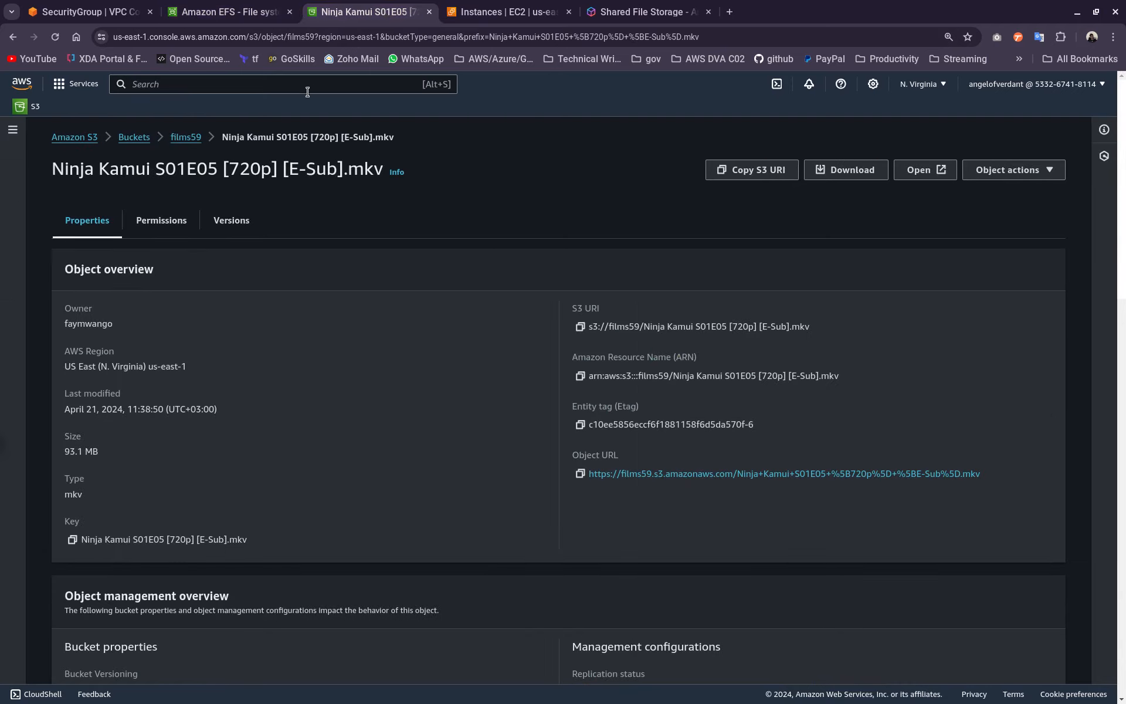
# Step: Go up to the S3 bucket list and start a new general purpose bucket named mappacreativearchive
pyautogui.click(179, 136)
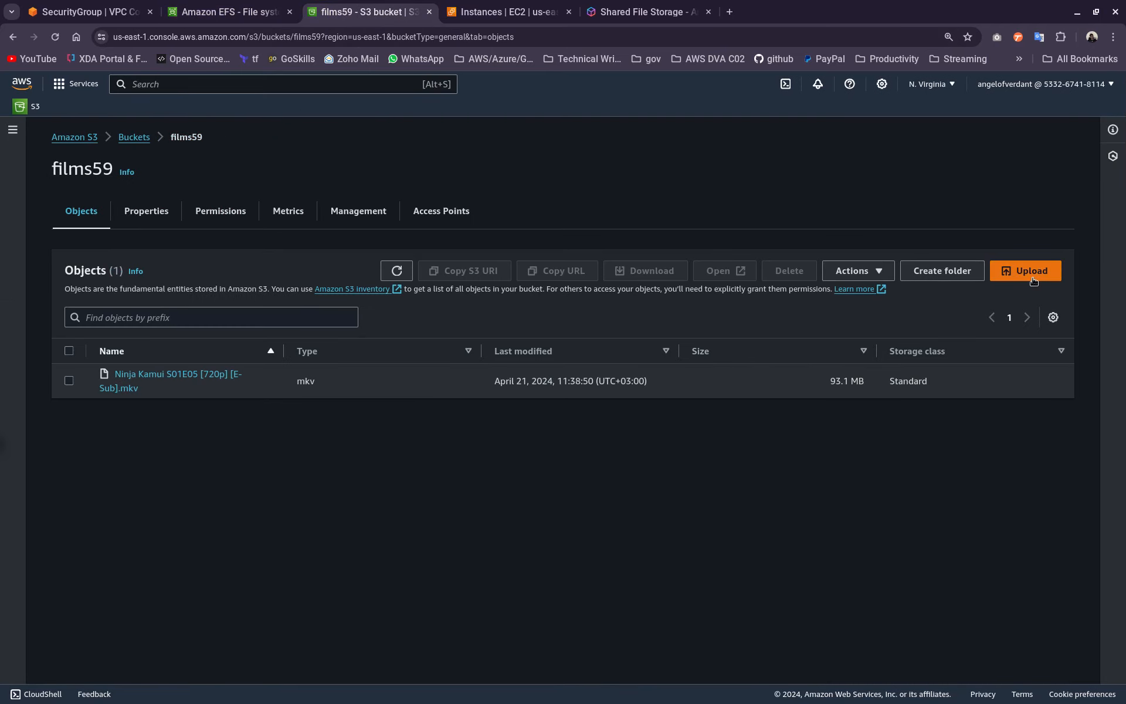
pyautogui.click(144, 139)
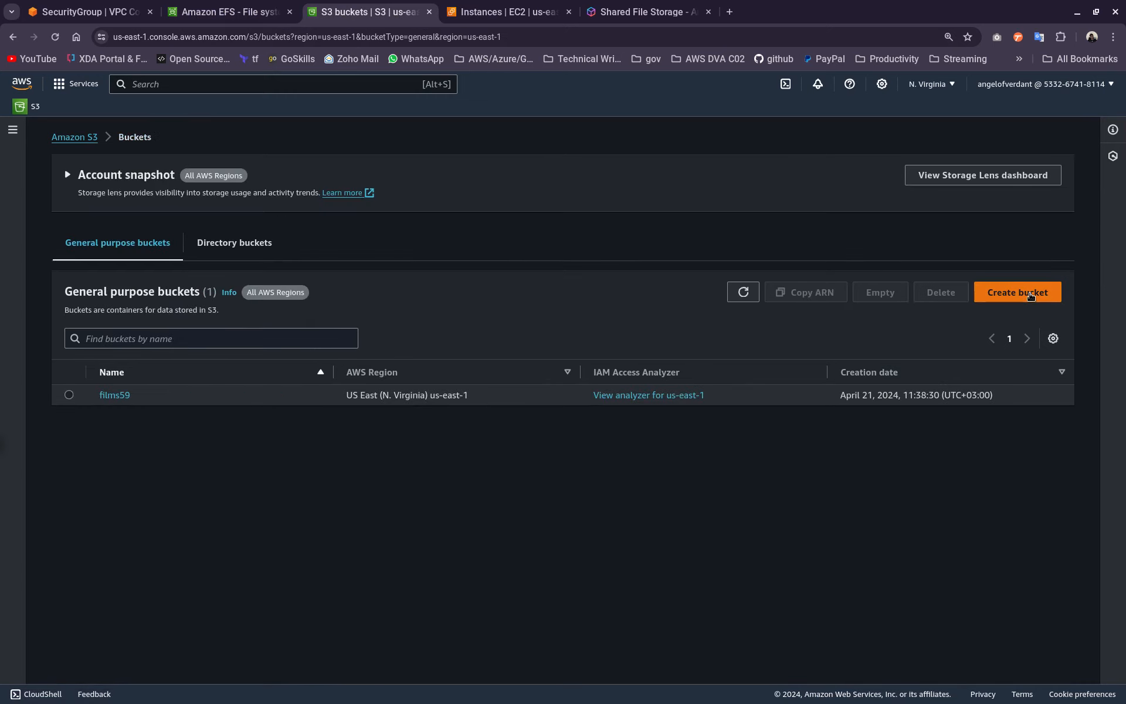
pyautogui.click(1030, 295)
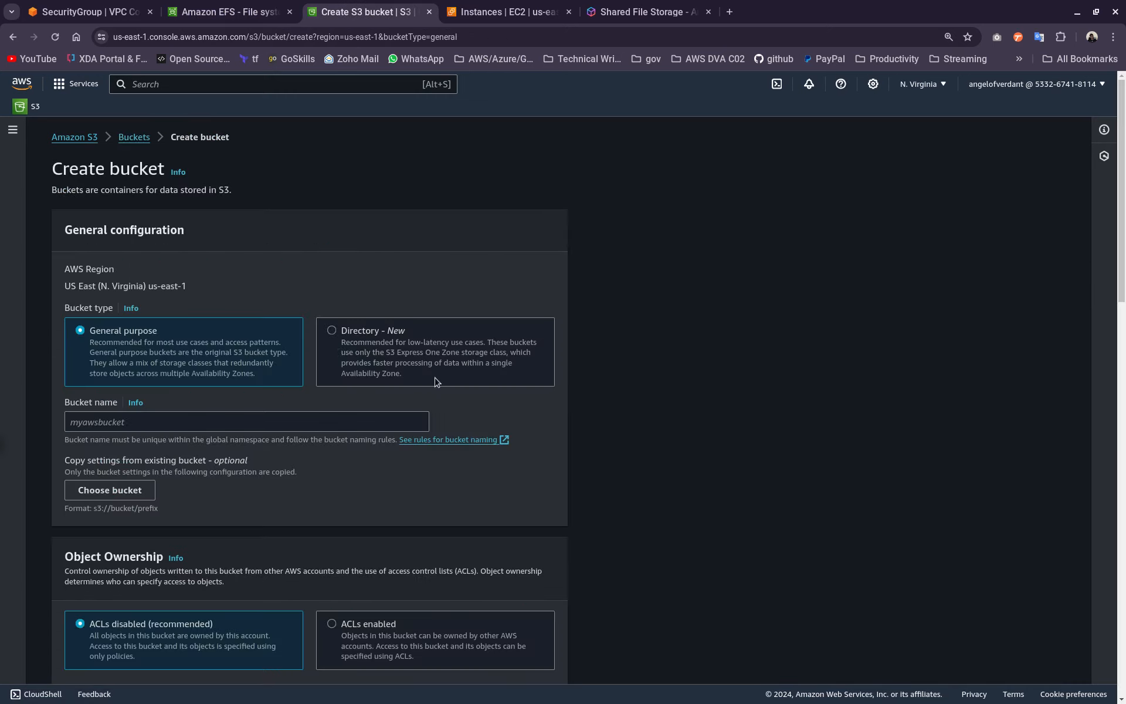
pyautogui.click(130, 420)
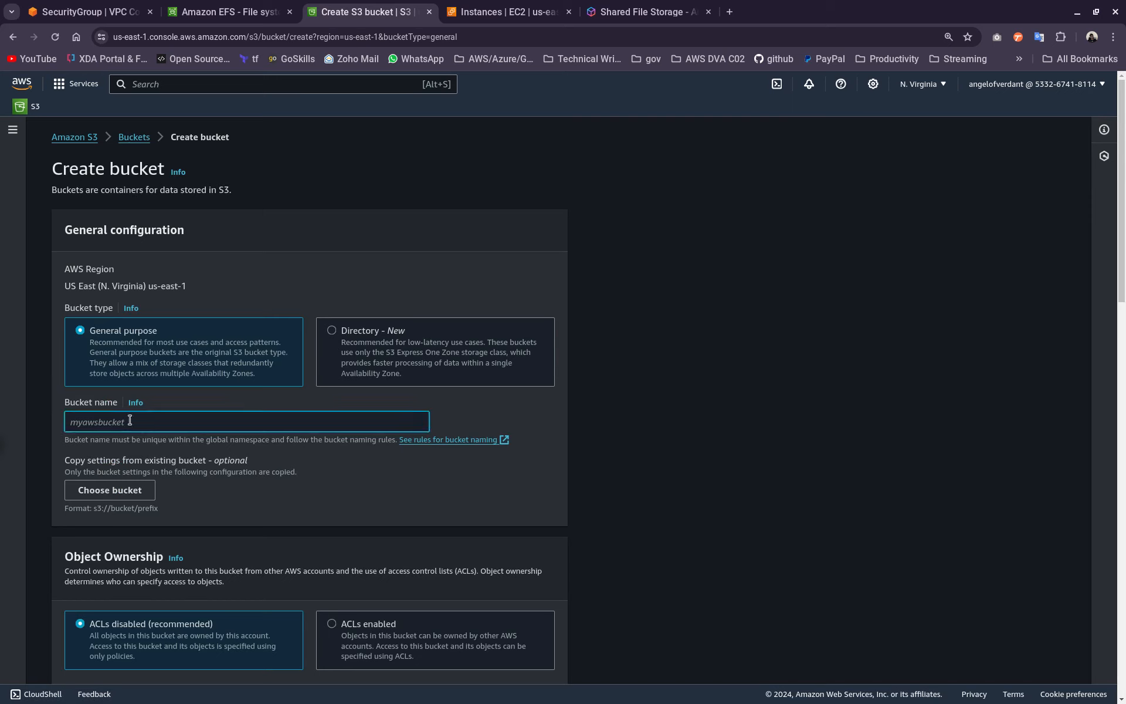
pyautogui.write('MappaCreative')
pyautogui.hotkey('ctrl', 'a')
pyautogui.press('BackSpace')
pyautogui.write('map')
pyautogui.click(501, 488)
# Step: Create the bucket with the default object ownership, public access blocking, versioning and encryption settings
pyautogui.scroll(-4, 468, 495)
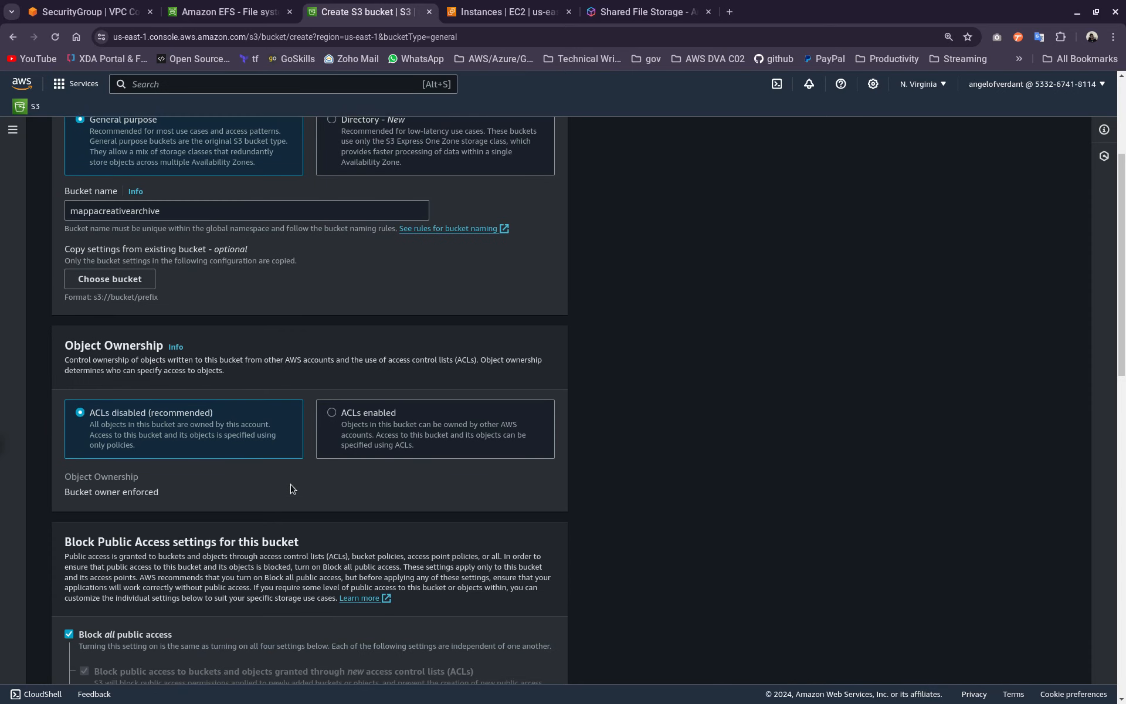
pyautogui.scroll(-7, 369, 450)
pyautogui.scroll(3, 418, 255)
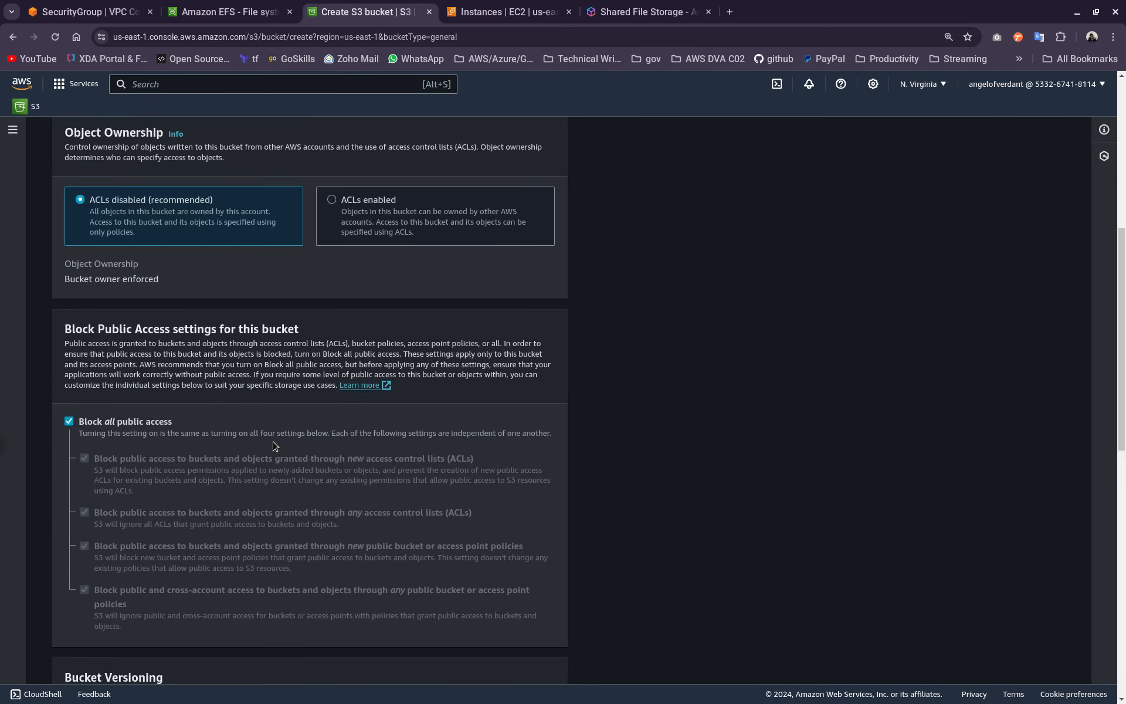
pyautogui.scroll(-10, 289, 448)
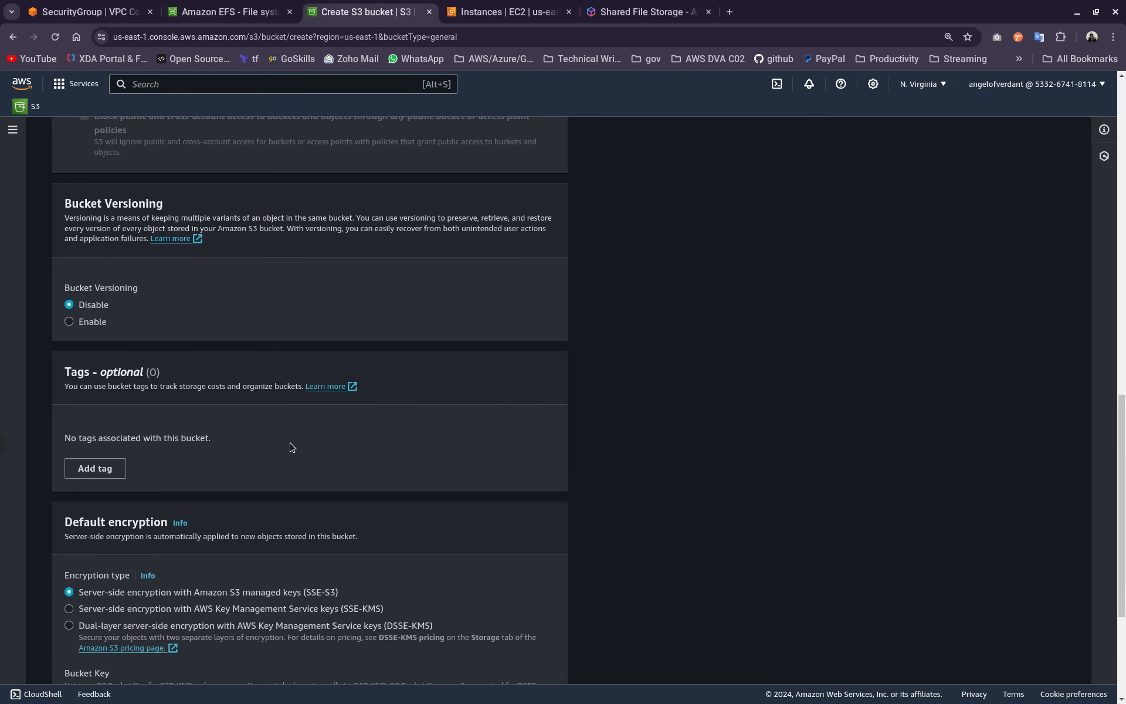
pyautogui.scroll(-3, 289, 448)
pyautogui.click(519, 658)
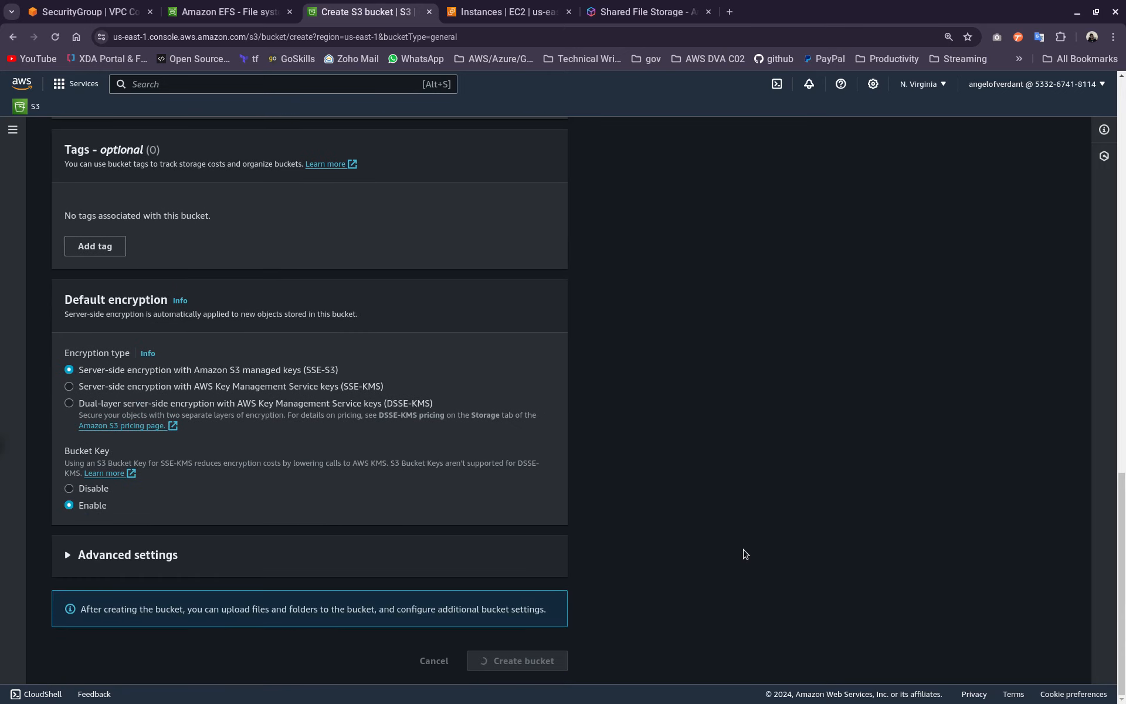
pyautogui.scroll(4, 337, 500)
pyautogui.scroll(11, 337, 500)
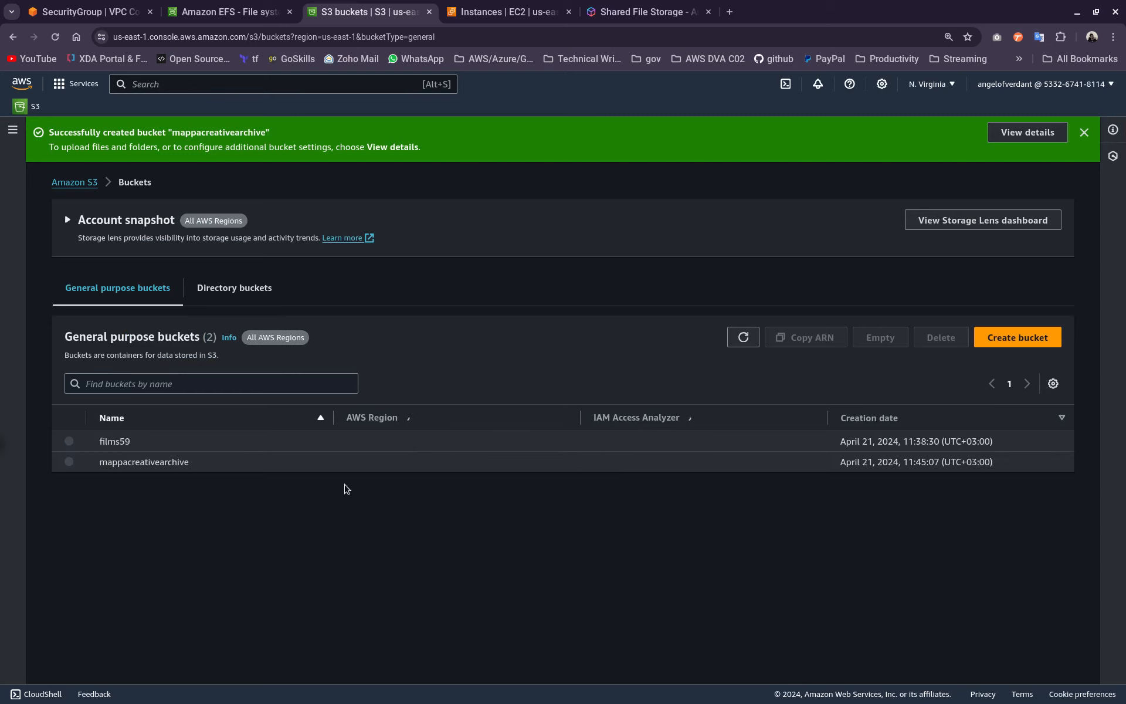
# Step: Create a folder named compositing in the mappacreativearchive bucket without specifying an encryption key
pyautogui.click(169, 462)
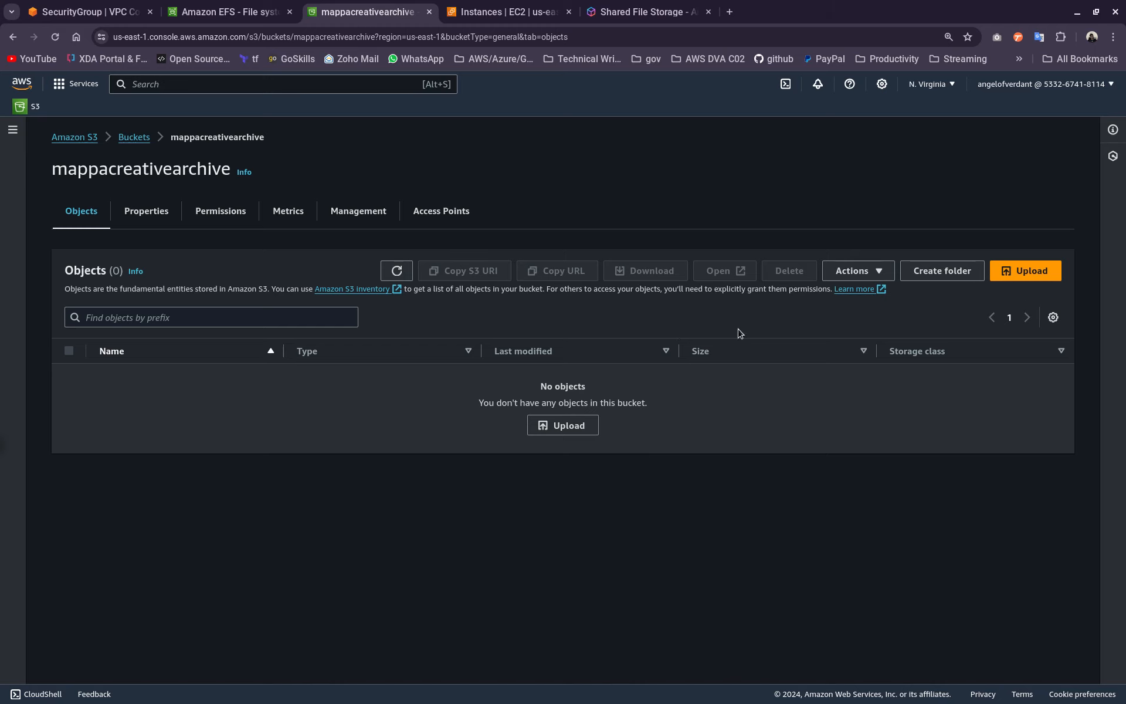
pyautogui.click(946, 276)
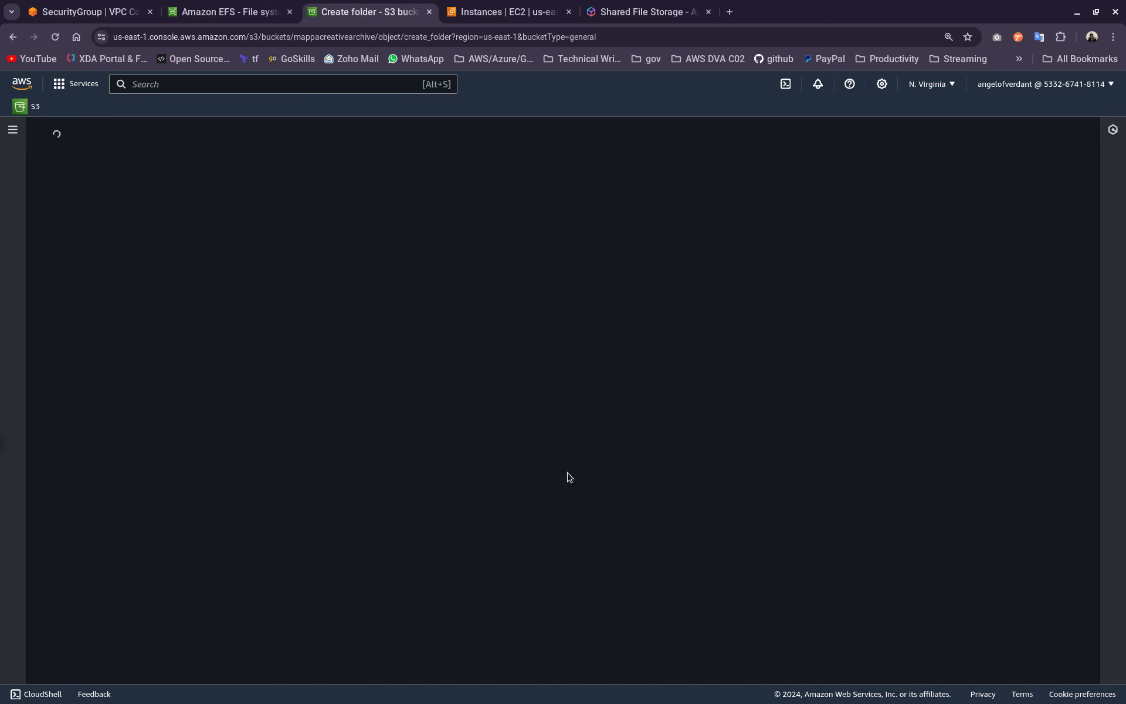
pyautogui.click(154, 398)
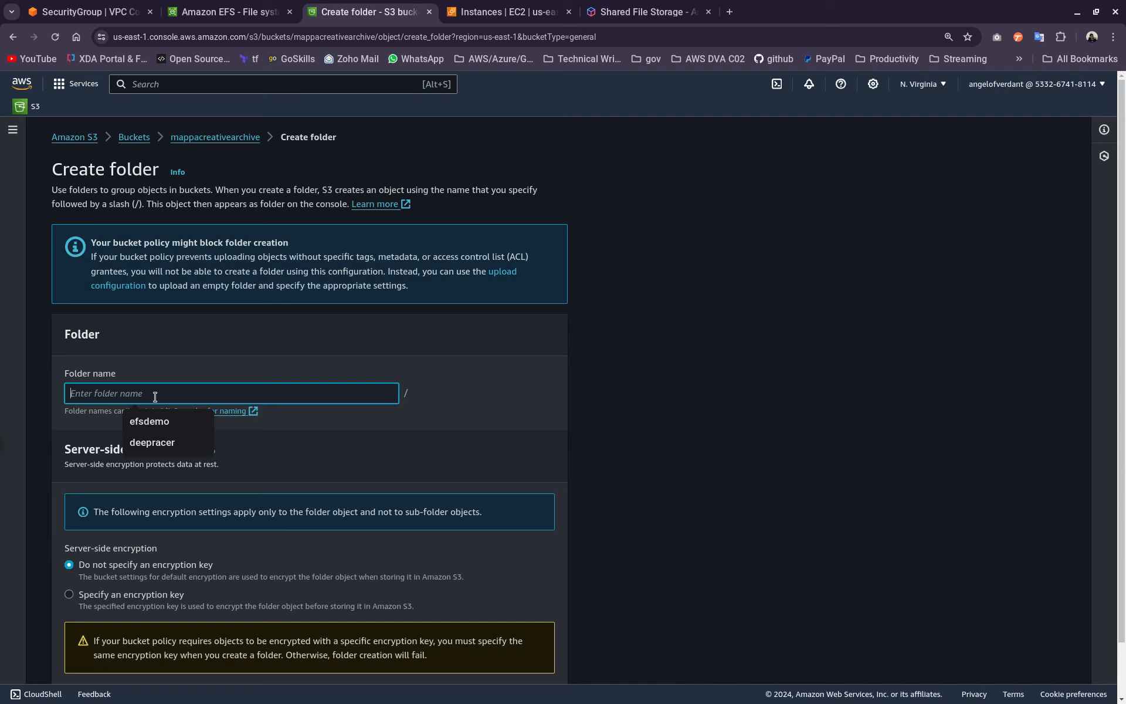
pyautogui.write('compositing')
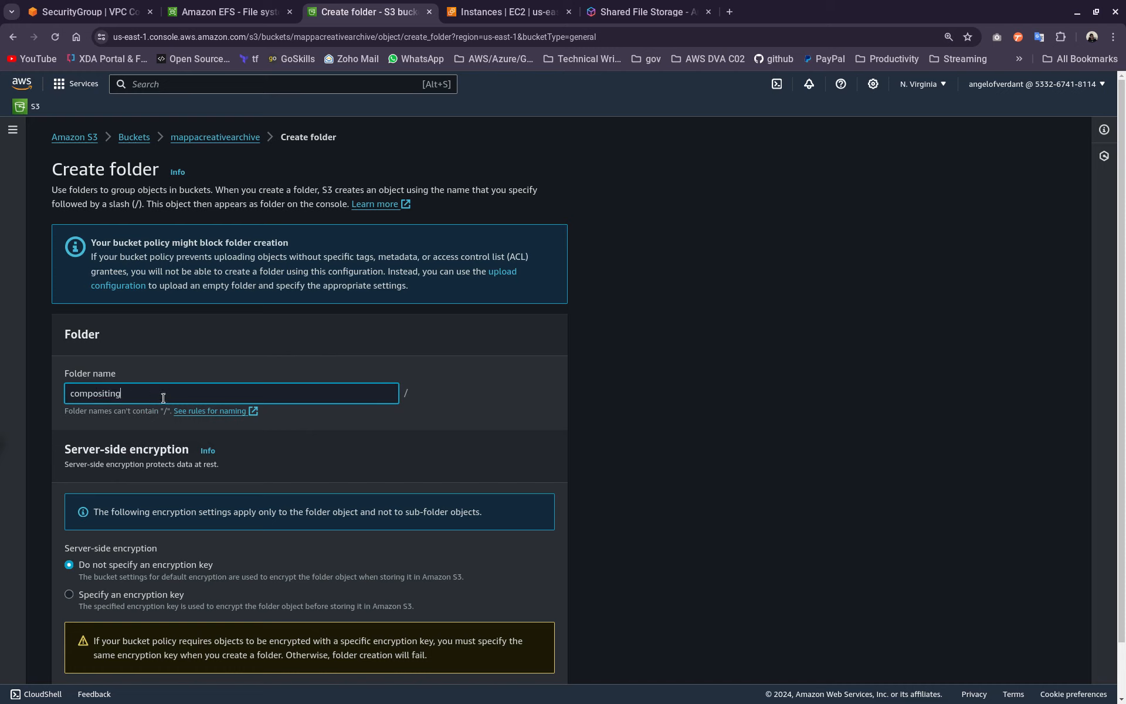
pyautogui.click(331, 361)
pyautogui.scroll(-1, 458, 367)
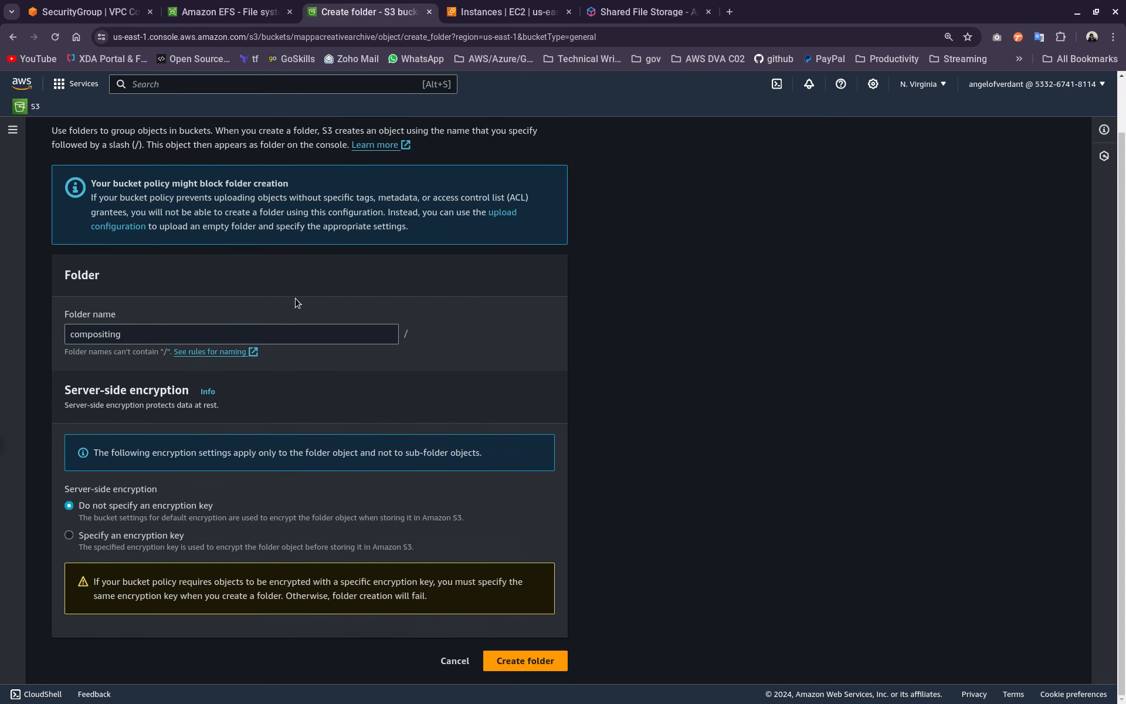
pyautogui.click(196, 331)
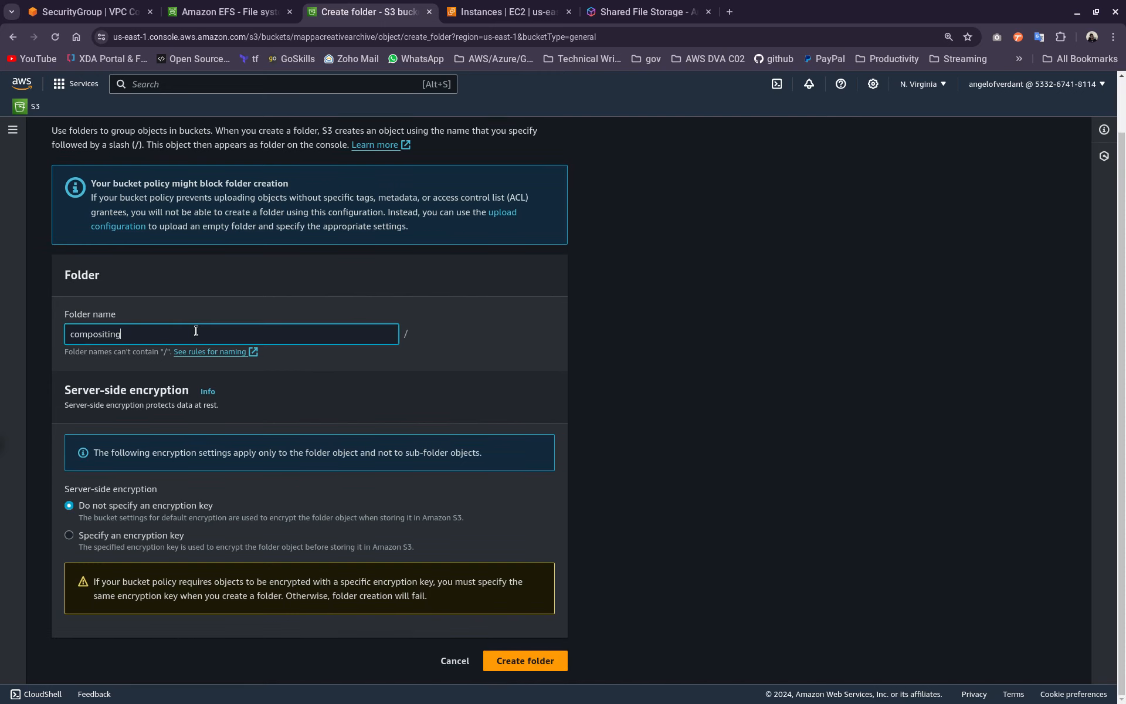
pyautogui.click(496, 305)
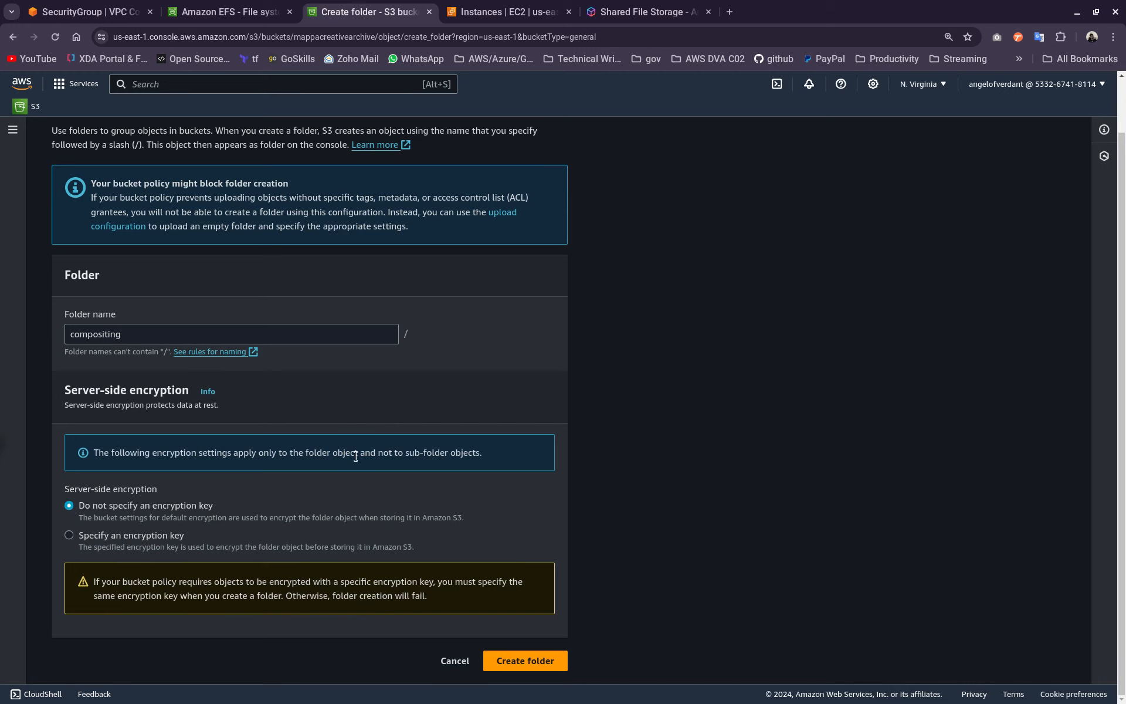
pyautogui.click(166, 334)
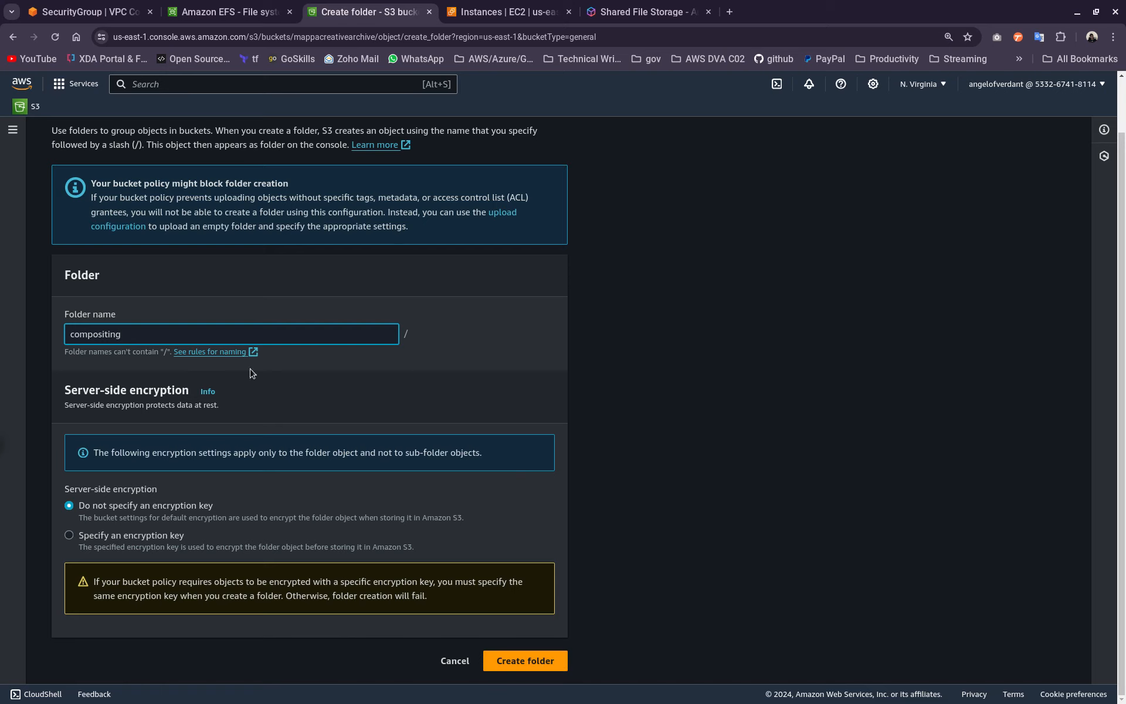
pyautogui.click(530, 660)
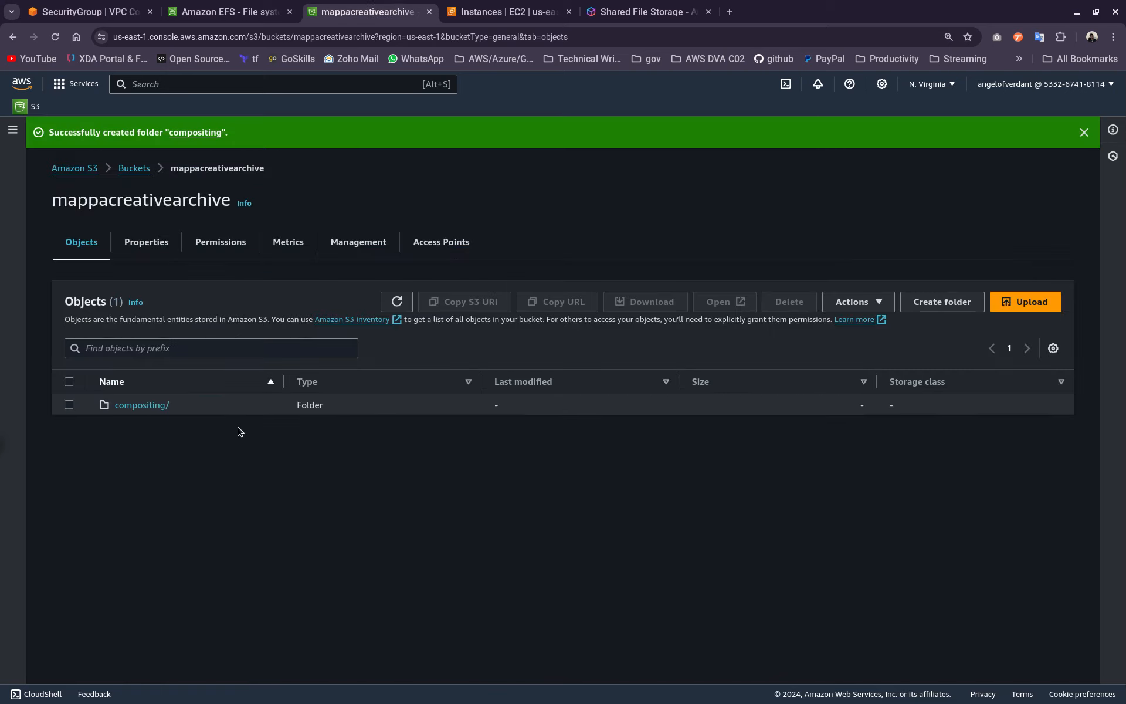
# Step: Start an upload into the compositing folder and browse the images in Downloads/Telegram Desktop
pyautogui.click(139, 407)
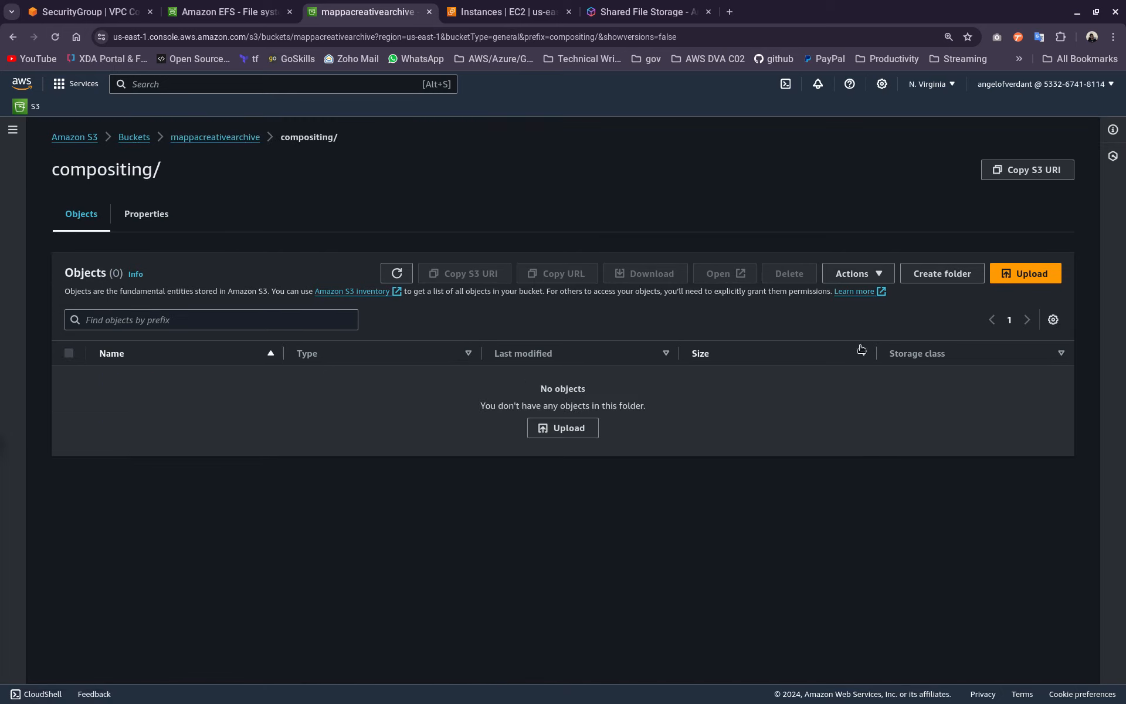
pyautogui.click(1026, 274)
pyautogui.click(437, 301)
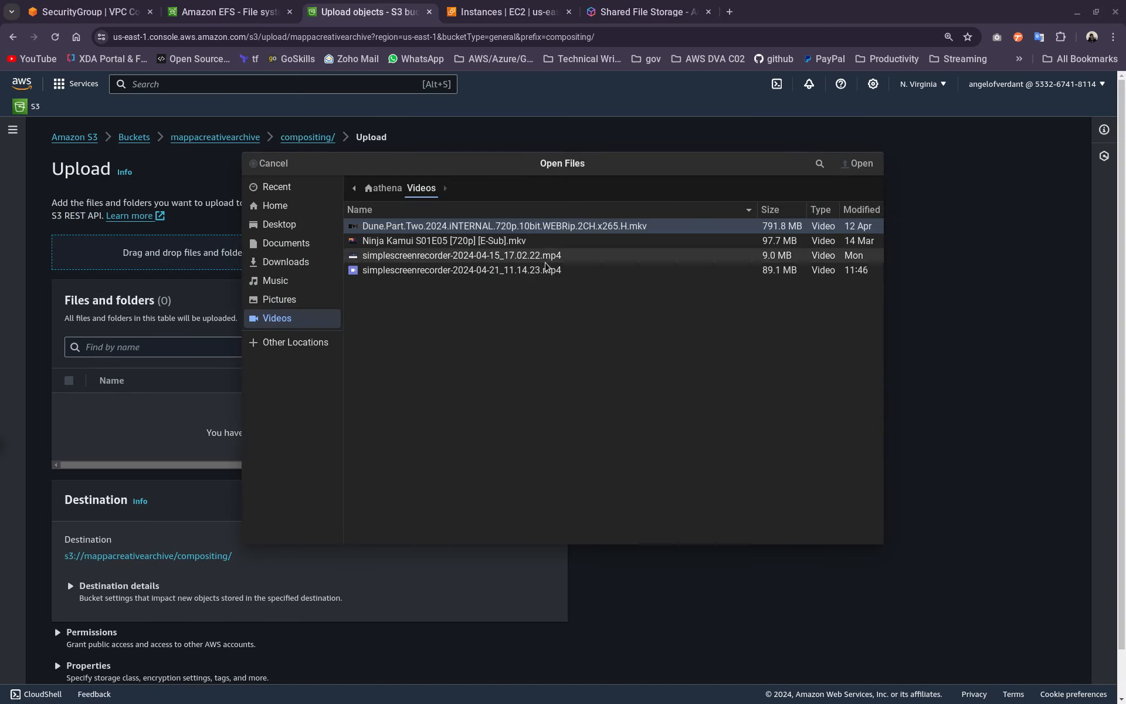
pyautogui.click(290, 261)
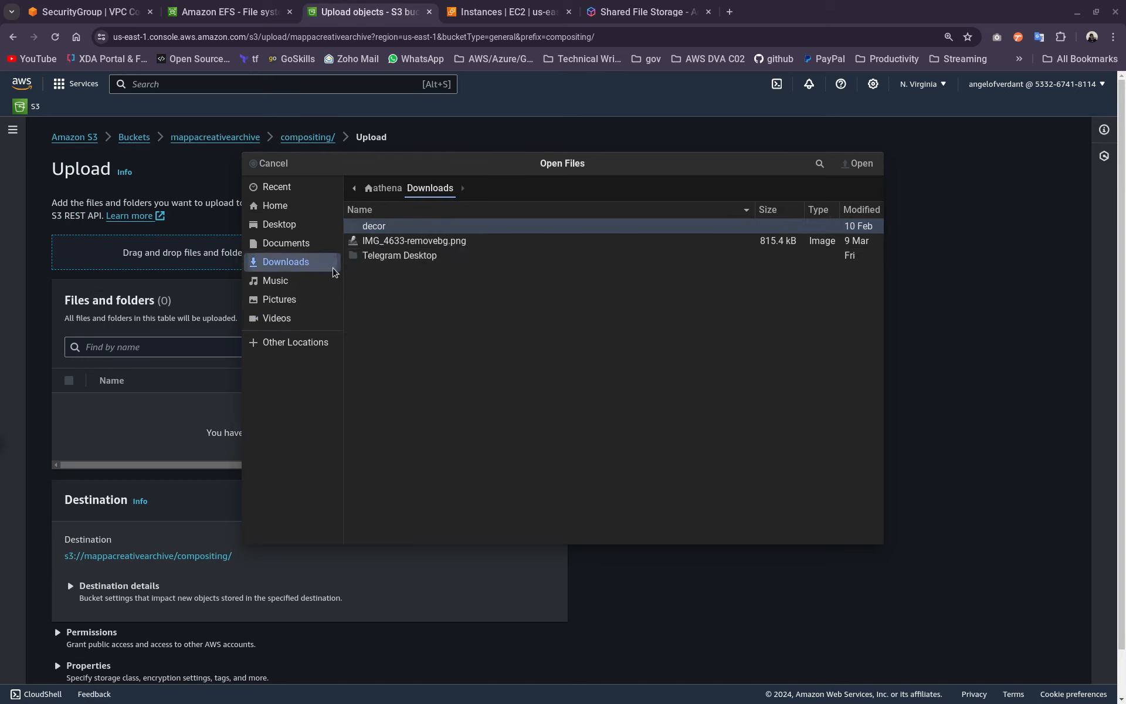
pyautogui.press('Escape')
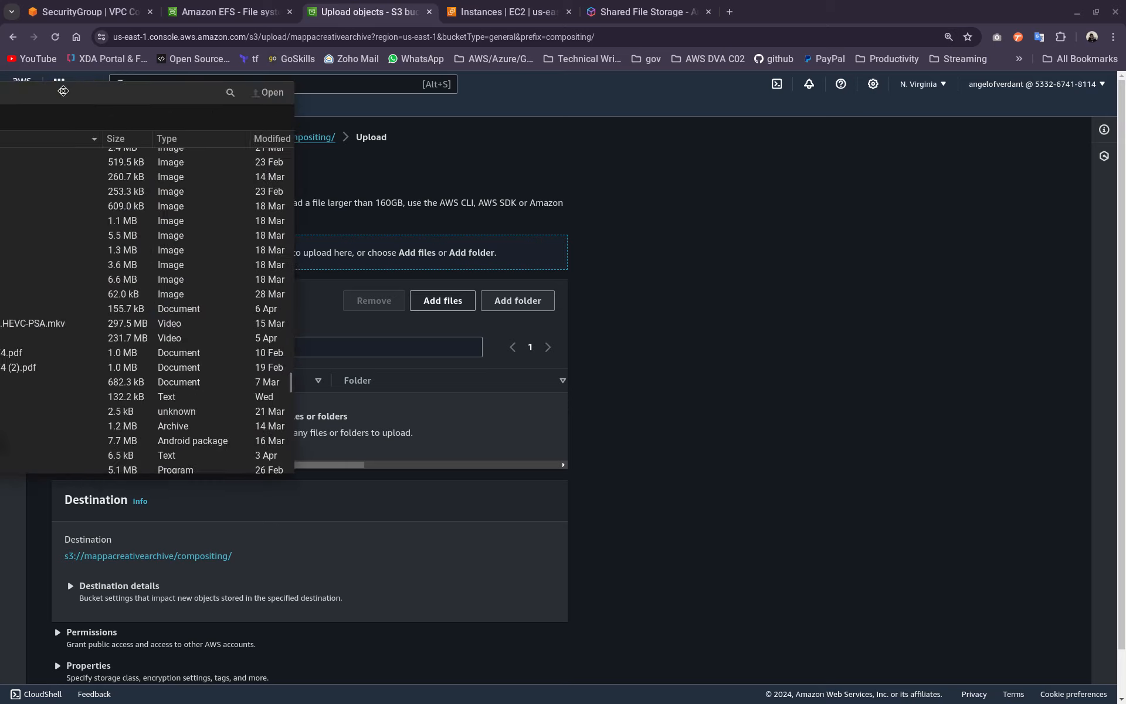
pyautogui.scroll(-5, 439, 405)
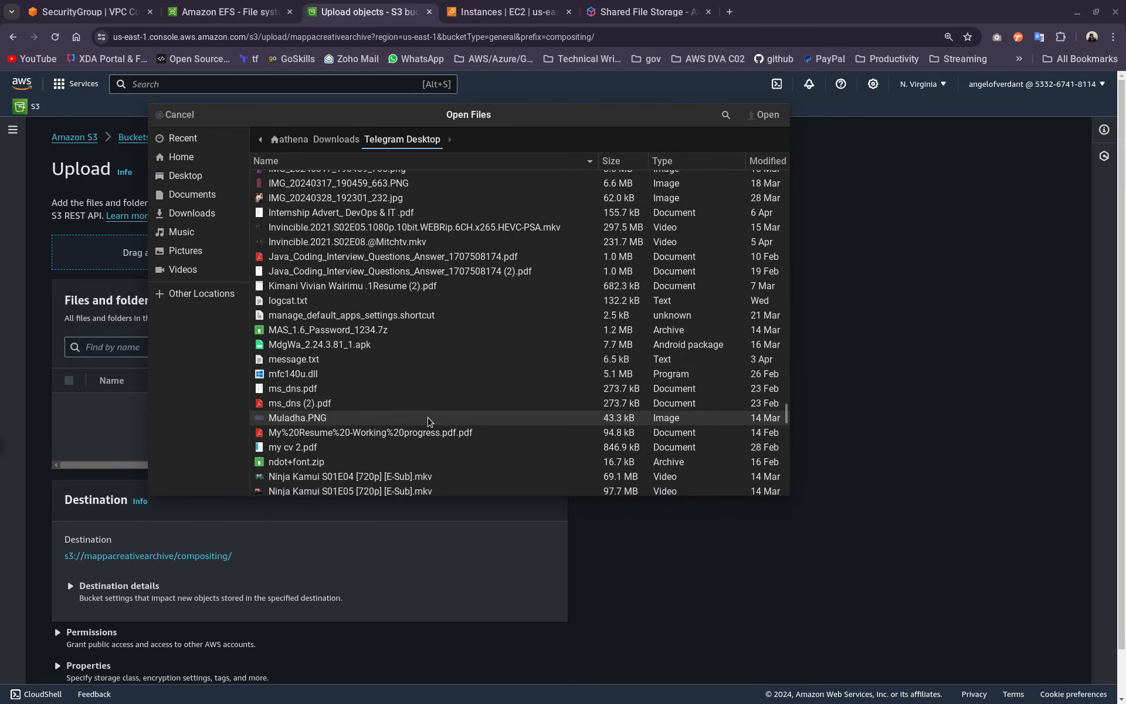
pyautogui.scroll(-3, 434, 411)
pyautogui.scroll(10, 430, 417)
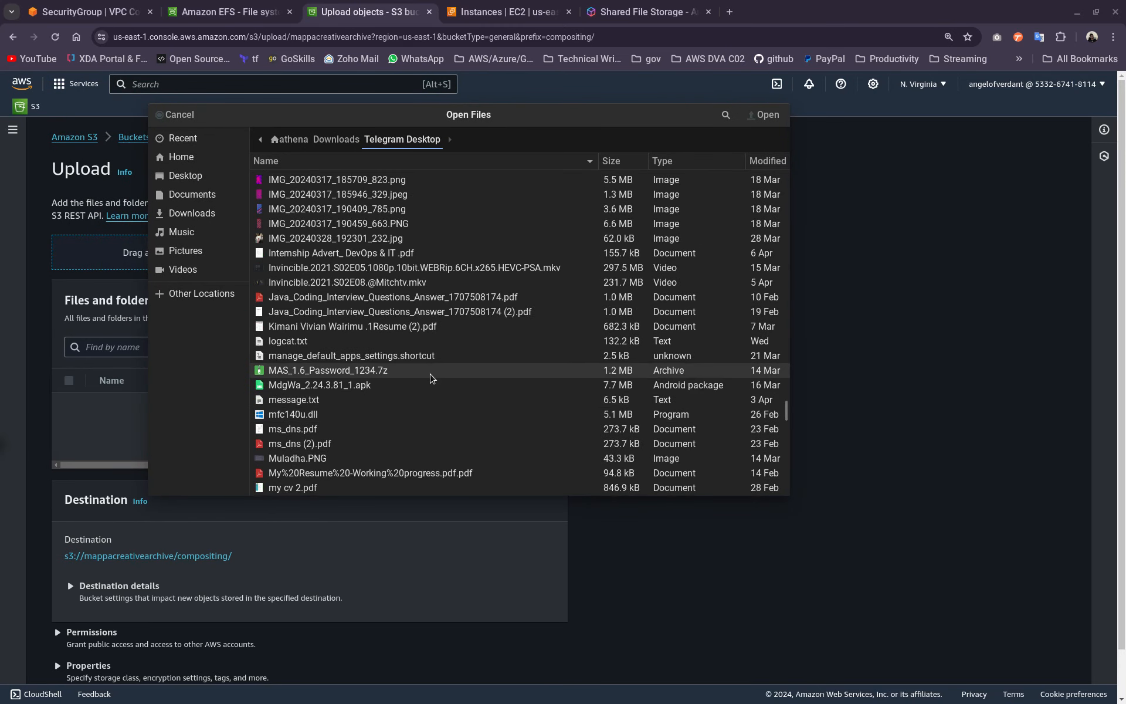
pyautogui.scroll(2, 430, 378)
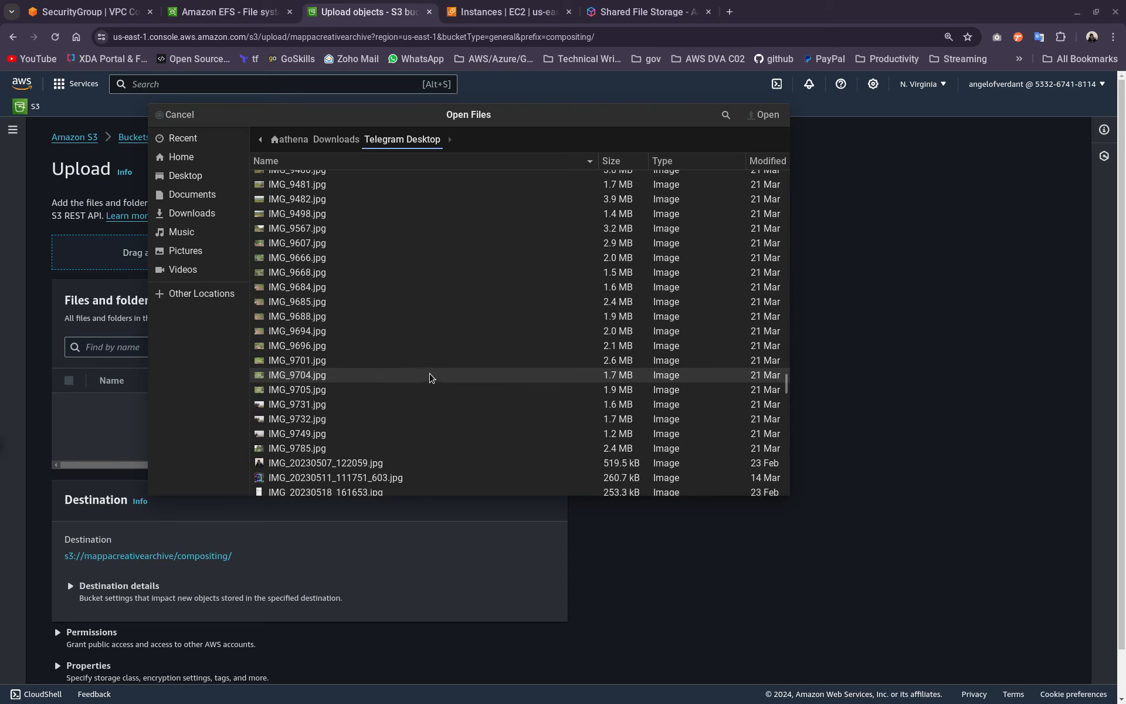
pyautogui.scroll(-3, 430, 379)
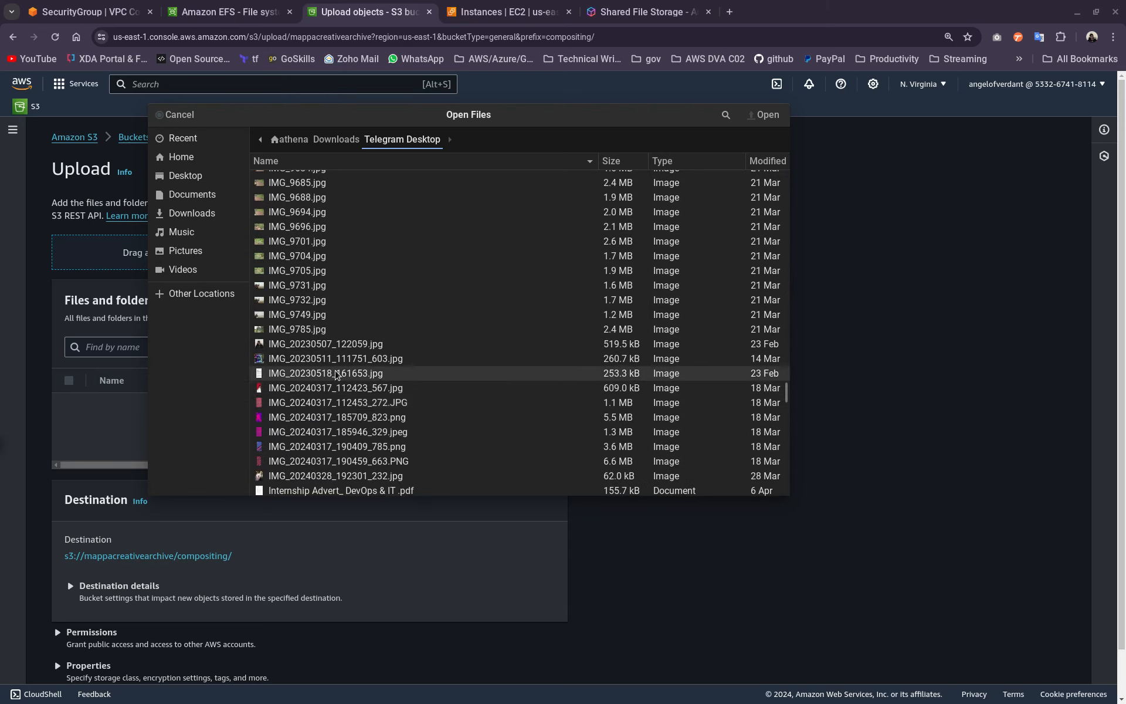
# Step: Upload the four consecutive images from IMG_20230511_111751_603.jpg through IMG_20240317_112453_272.JPG to compositing and close the upload status
pyautogui.click(353, 360)
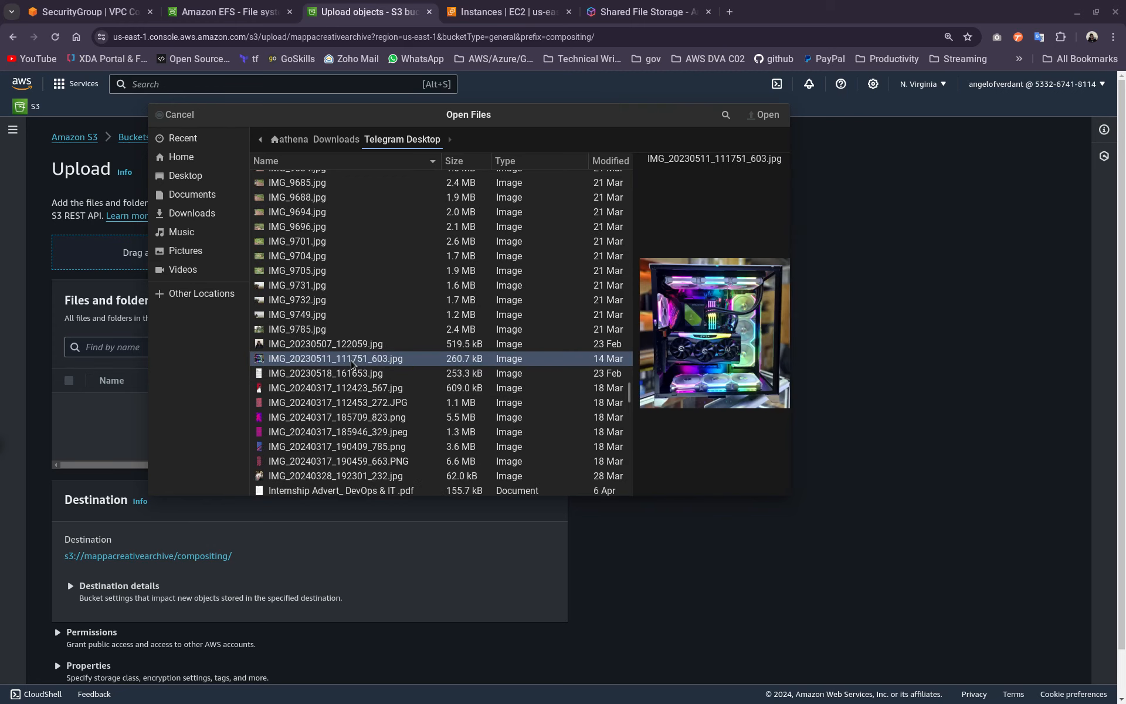
pyautogui.hotkey('shift', 'Down')
pyautogui.hotkey('shift', 'Down')
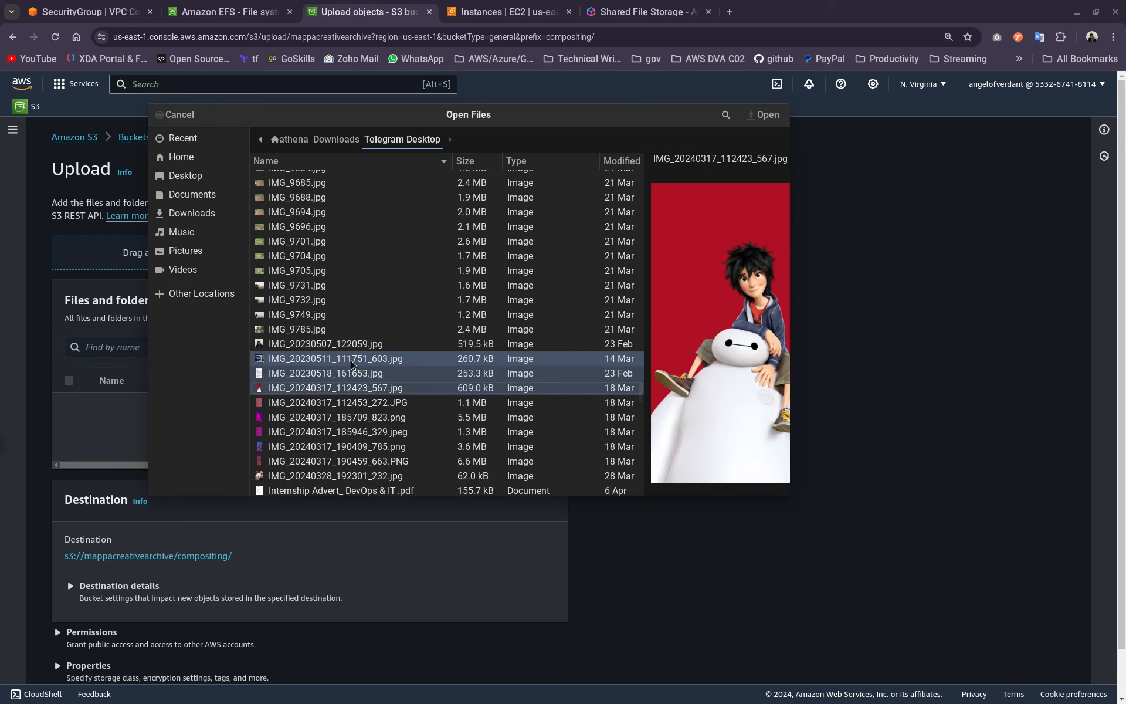
pyautogui.click(766, 115)
pyautogui.scroll(-2, 364, 490)
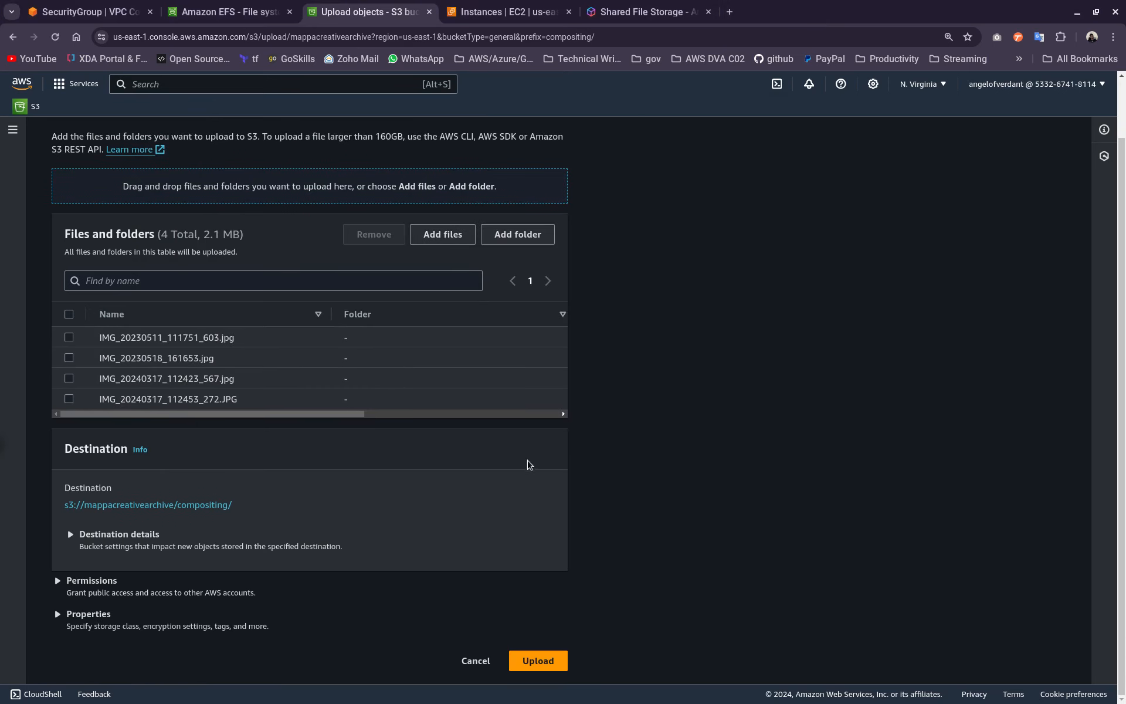
pyautogui.click(538, 661)
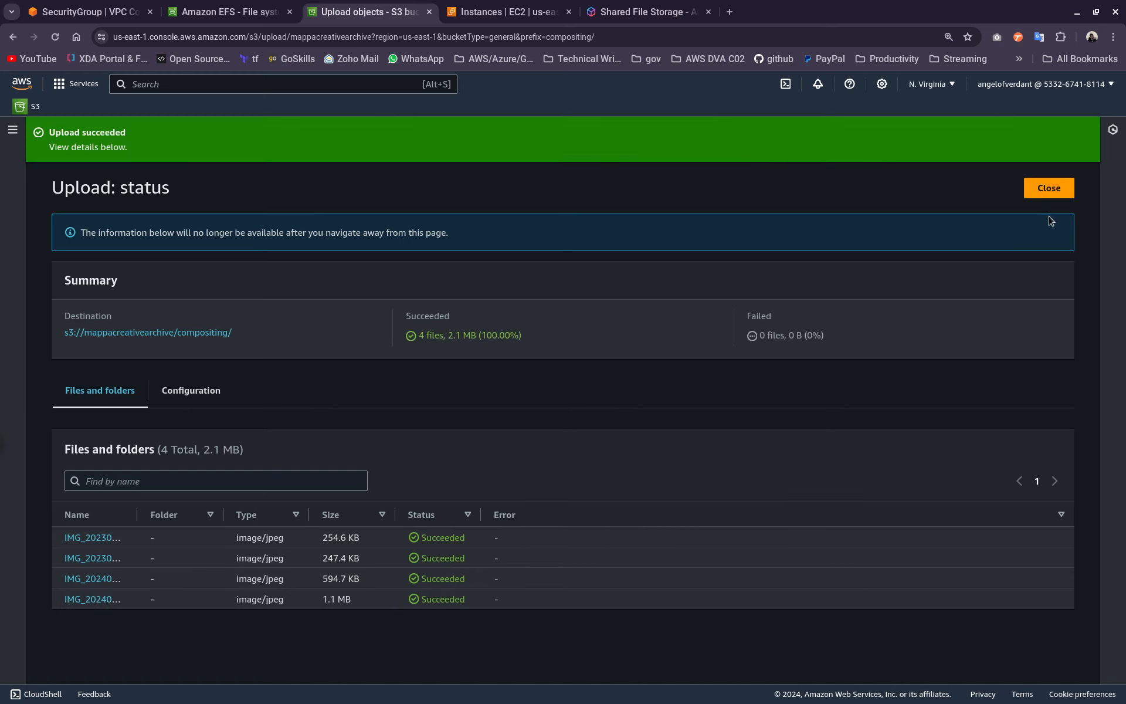
pyautogui.click(1048, 194)
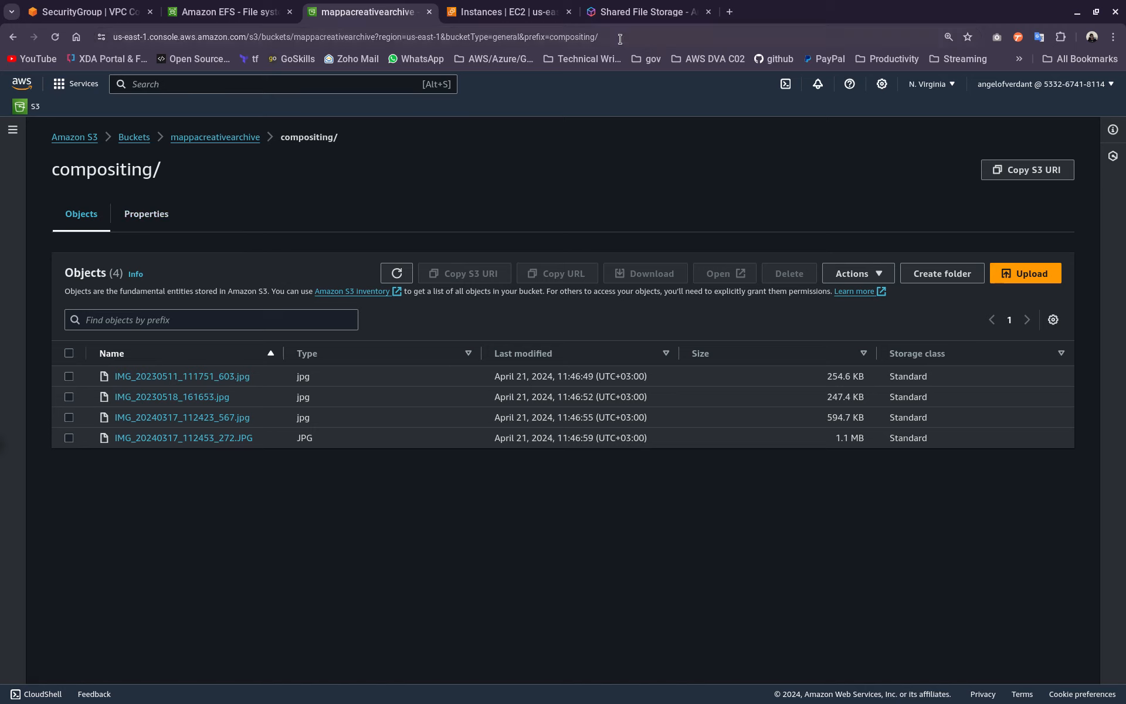
# Step: Review the EFS-Demo file system, the EC2 instances and the compositing folder, ending on the file system page
pyautogui.click(230, 20)
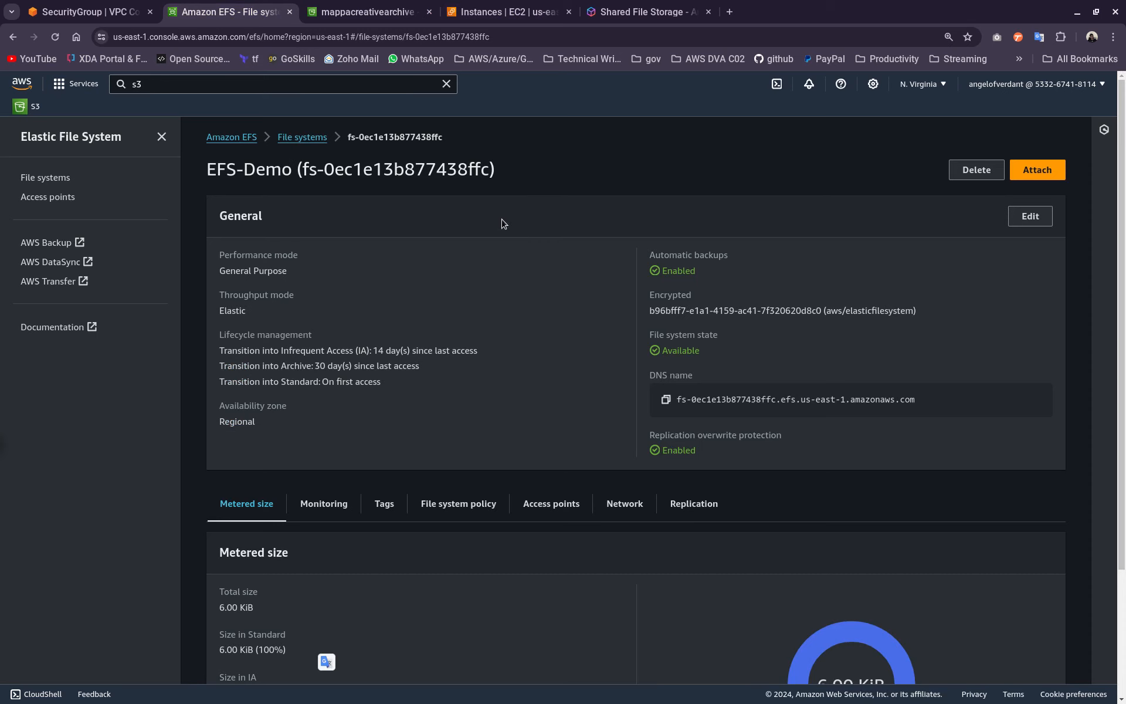
pyautogui.click(508, 12)
pyautogui.click(365, 15)
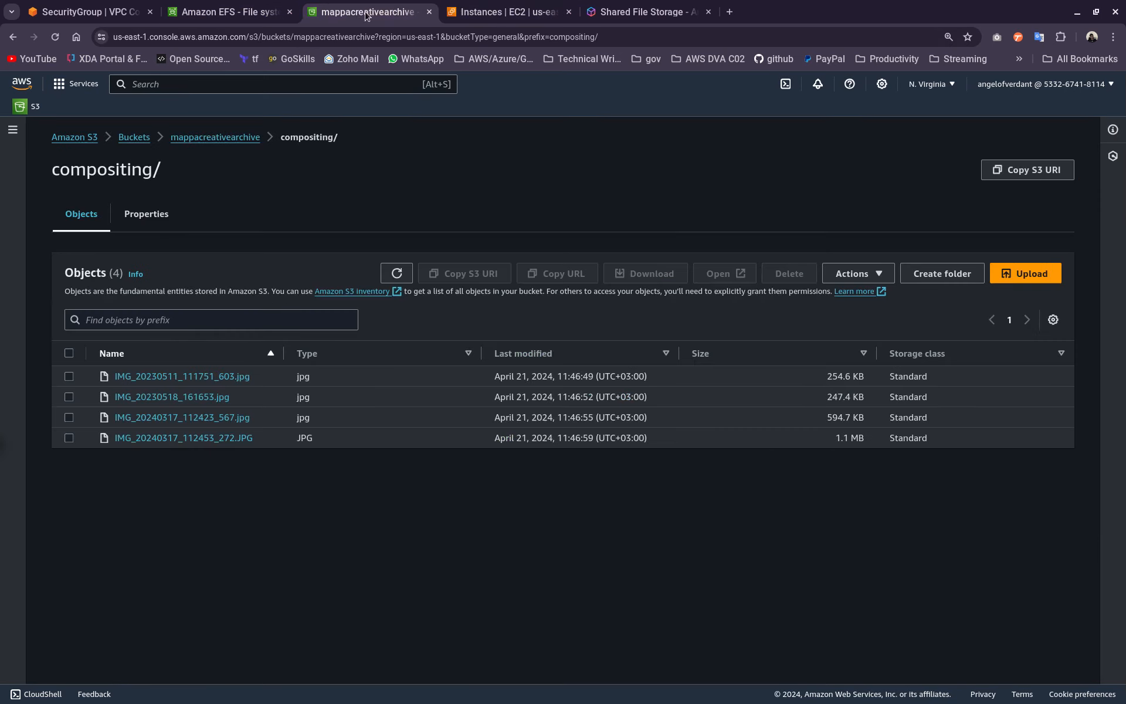
pyautogui.click(508, 13)
pyautogui.click(365, 12)
pyautogui.click(508, 12)
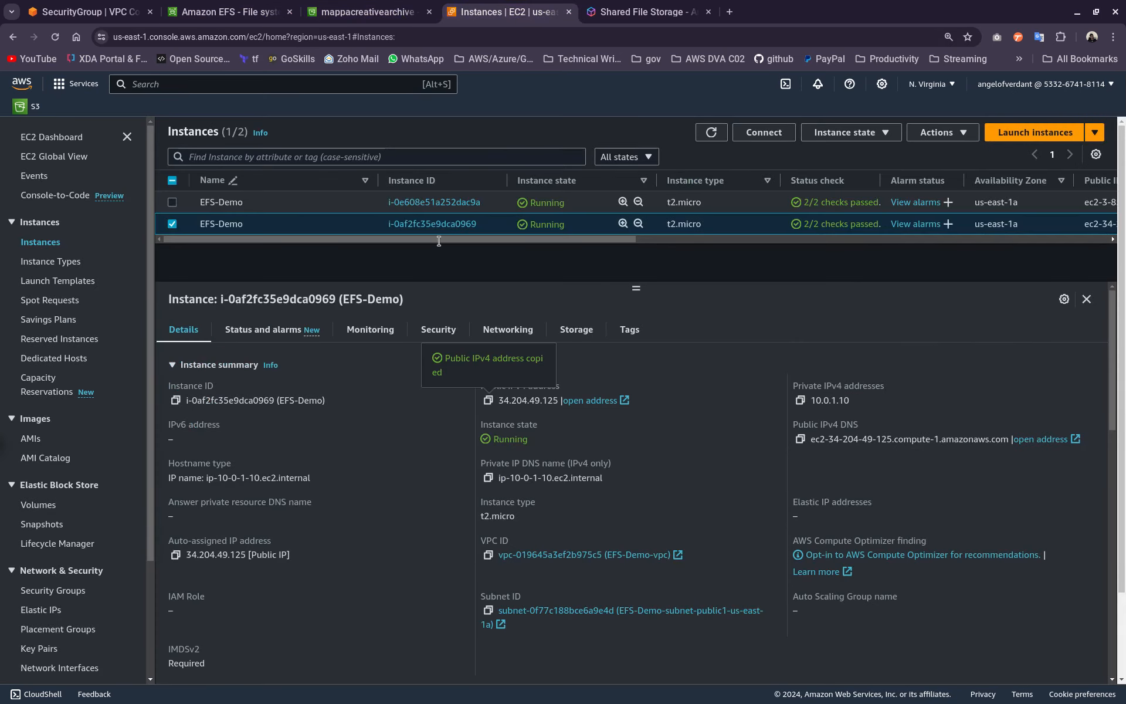
pyautogui.click(366, 12)
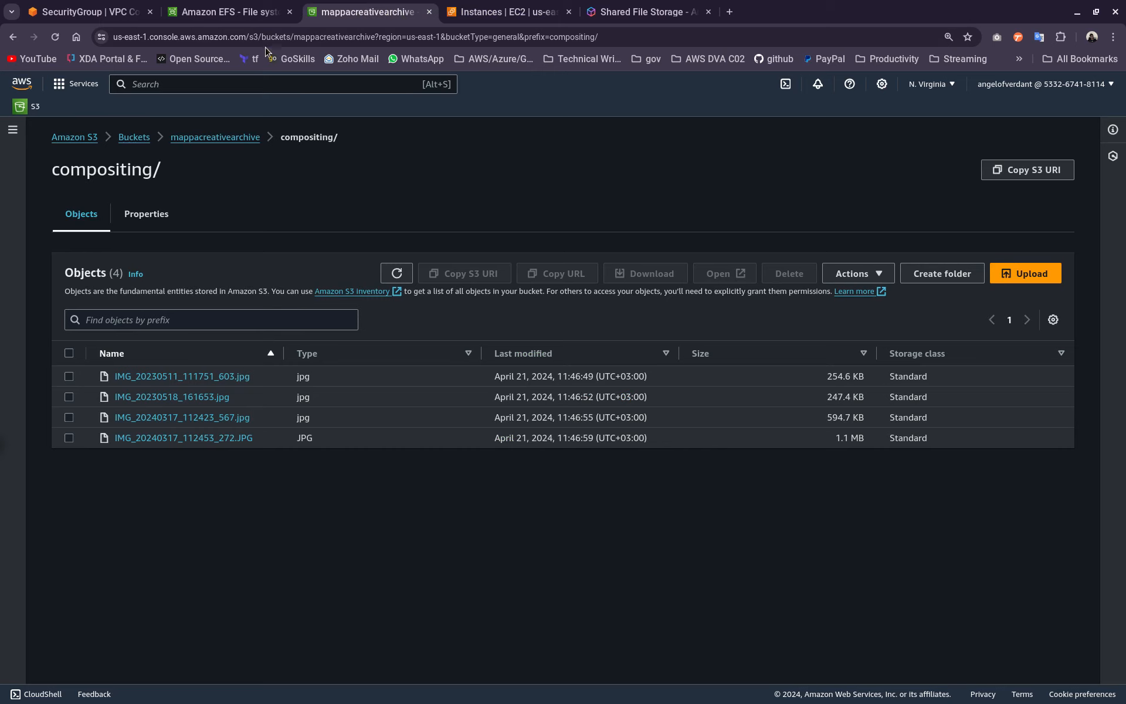
pyautogui.click(229, 11)
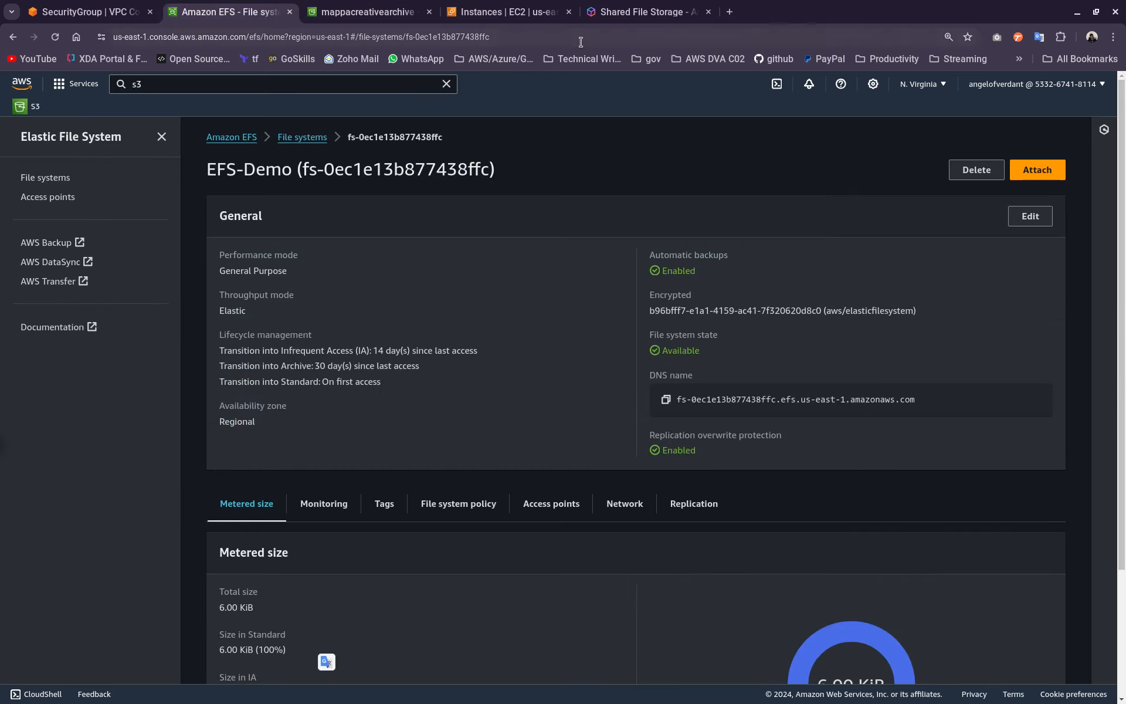
# Step: Switch to the terminal and list the ~/work directory on the ip-10-0-5-140 instance again
pyautogui.hotkey('alt', 'Tab')
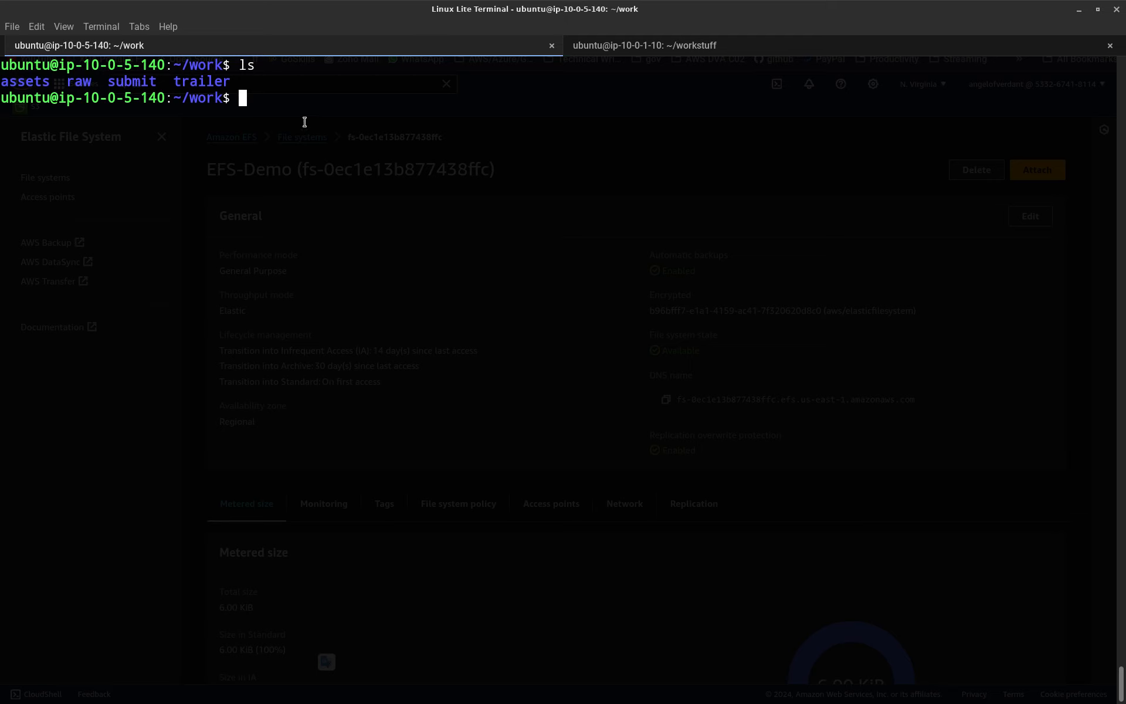
pyautogui.write('ls')
pyautogui.press('Return')
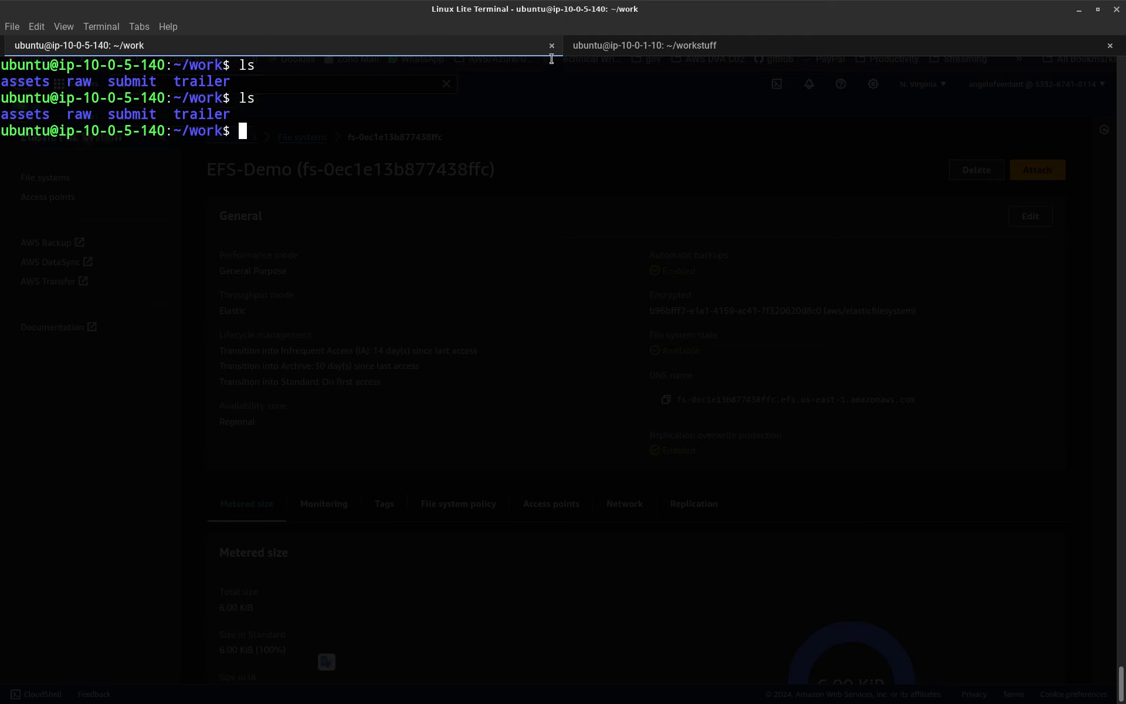
pyautogui.click(604, 51)
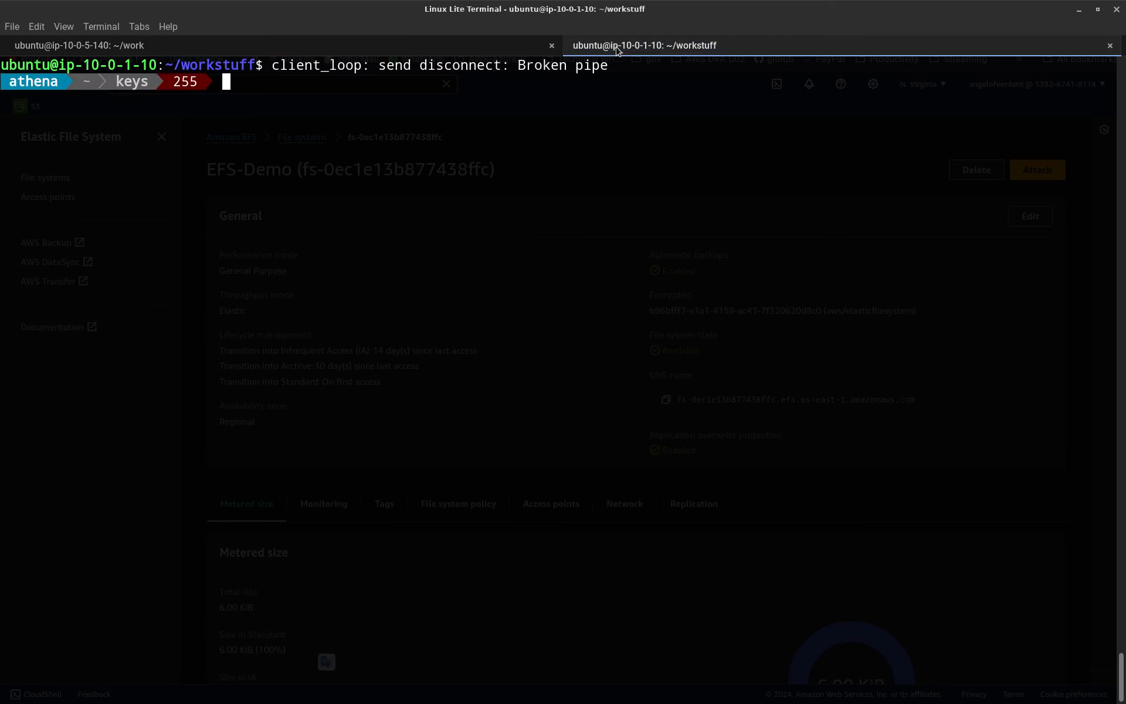
pyautogui.press('Up')
pyautogui.press('Return')
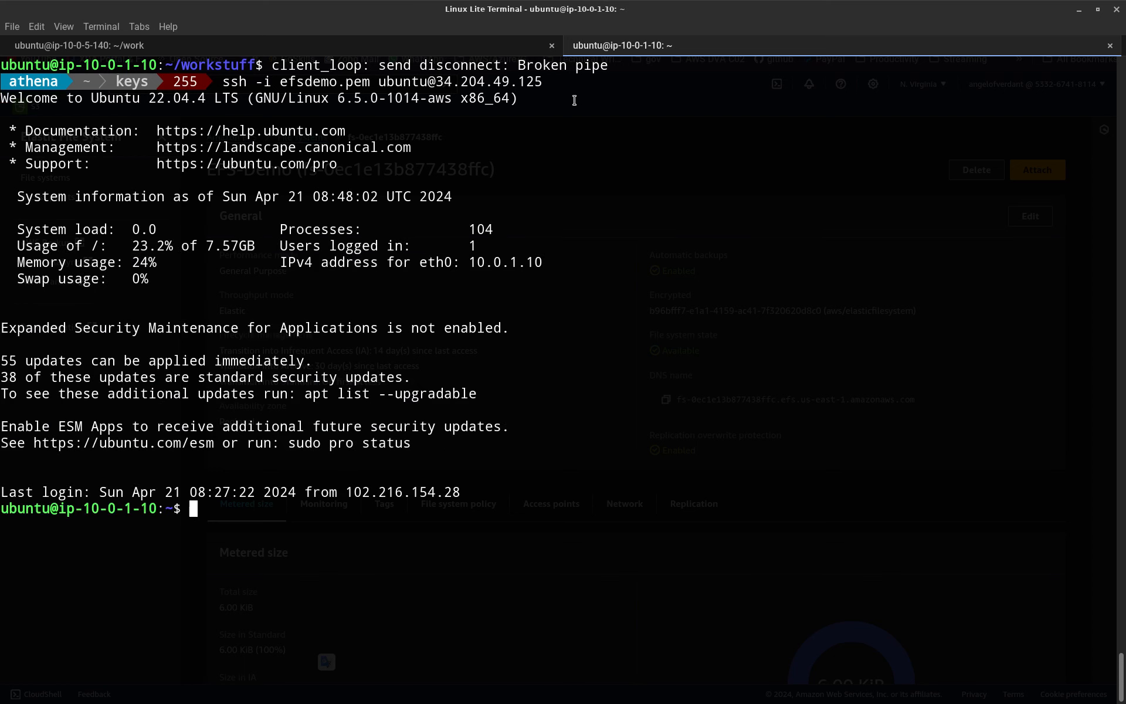
pyautogui.hotkey('ctrl', 'l')
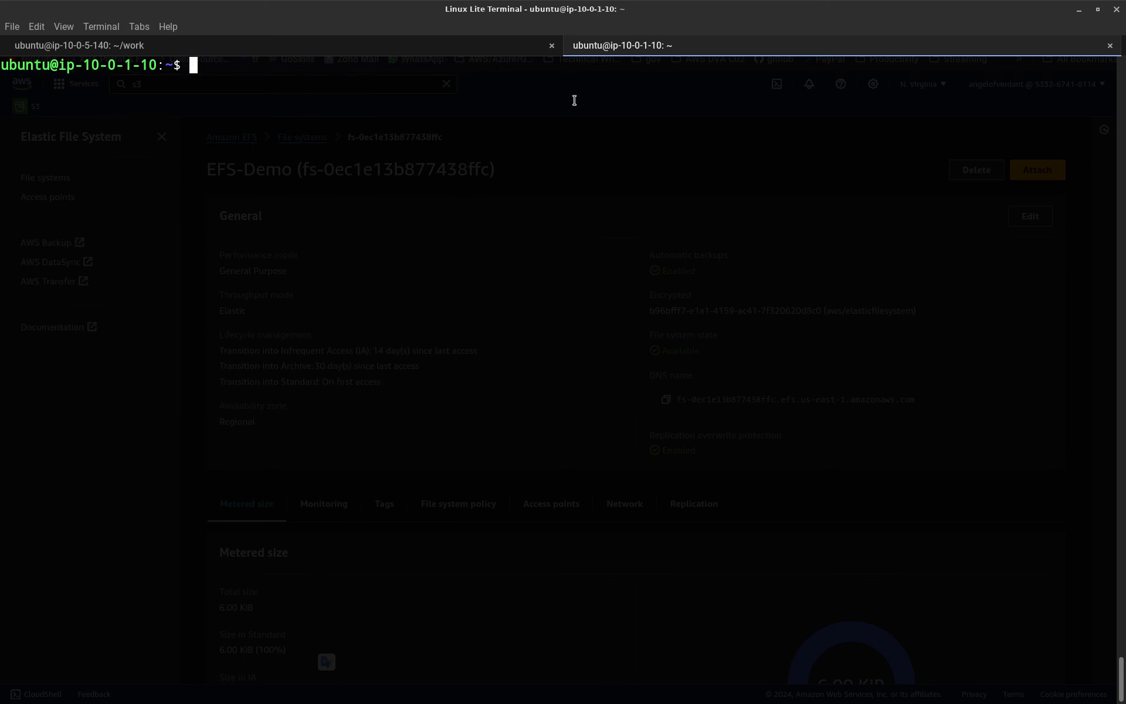
# Step: Run htop in the ip-10-0-1-10 session and in the ip-10-0-5-140 session
pyautogui.write('htop')
pyautogui.press('Return')
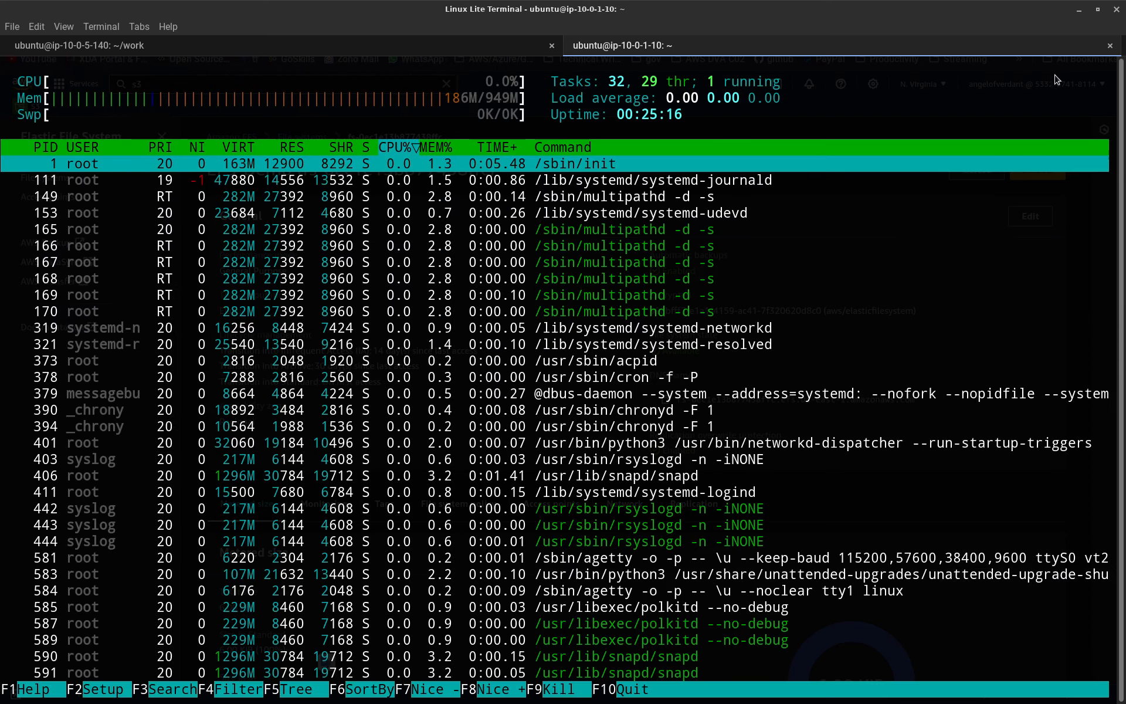
pyautogui.click(426, 47)
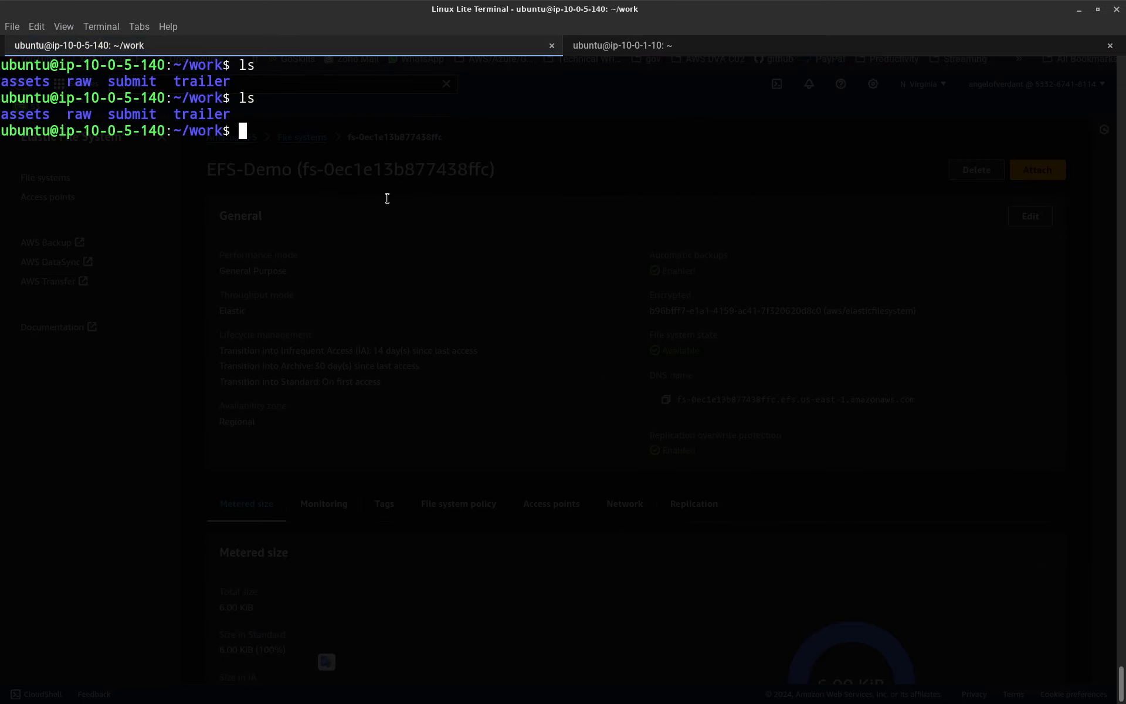
pyautogui.write('htop')
pyautogui.press('Return')
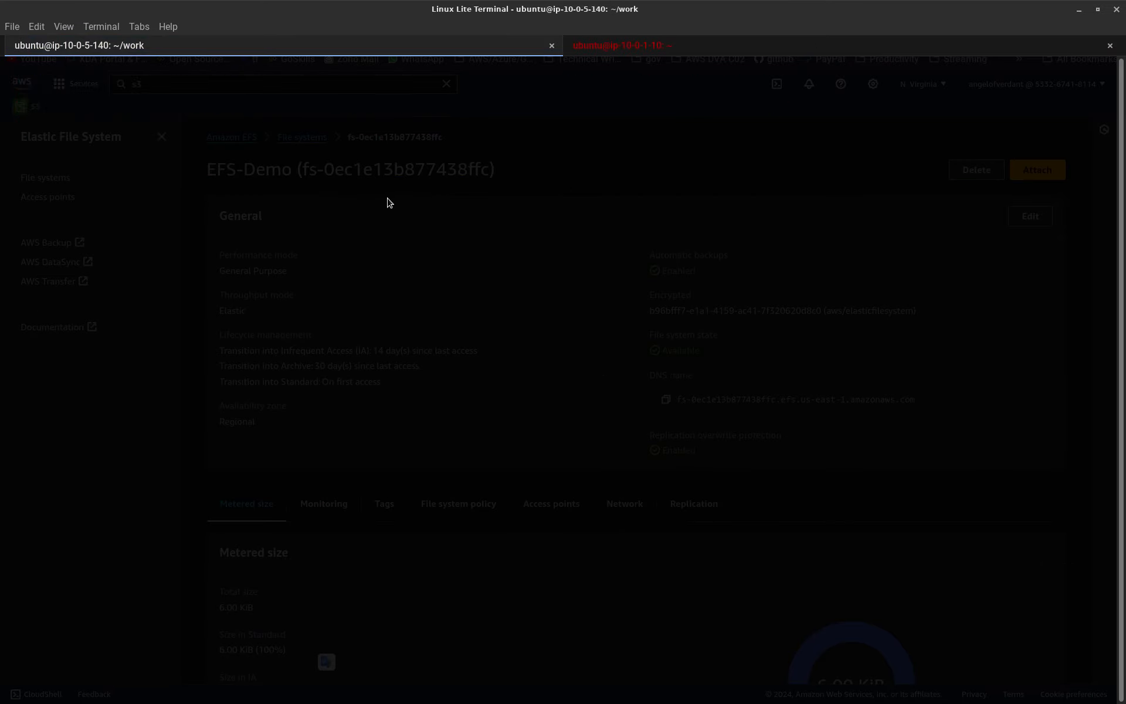
# Step: Switch to the browser, search the AWS services for datasync and open DataSync in a new tab
pyautogui.hotkey('alt', 'Tab')
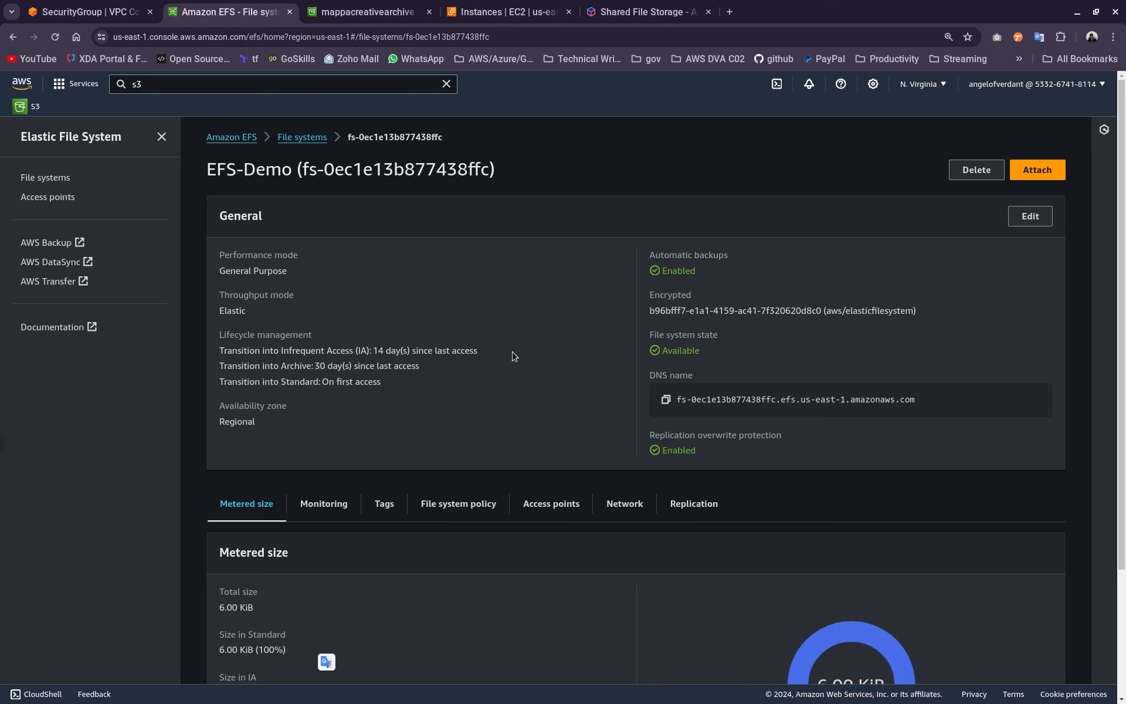
pyautogui.click(514, 8)
pyautogui.click(246, 11)
pyautogui.click(359, 12)
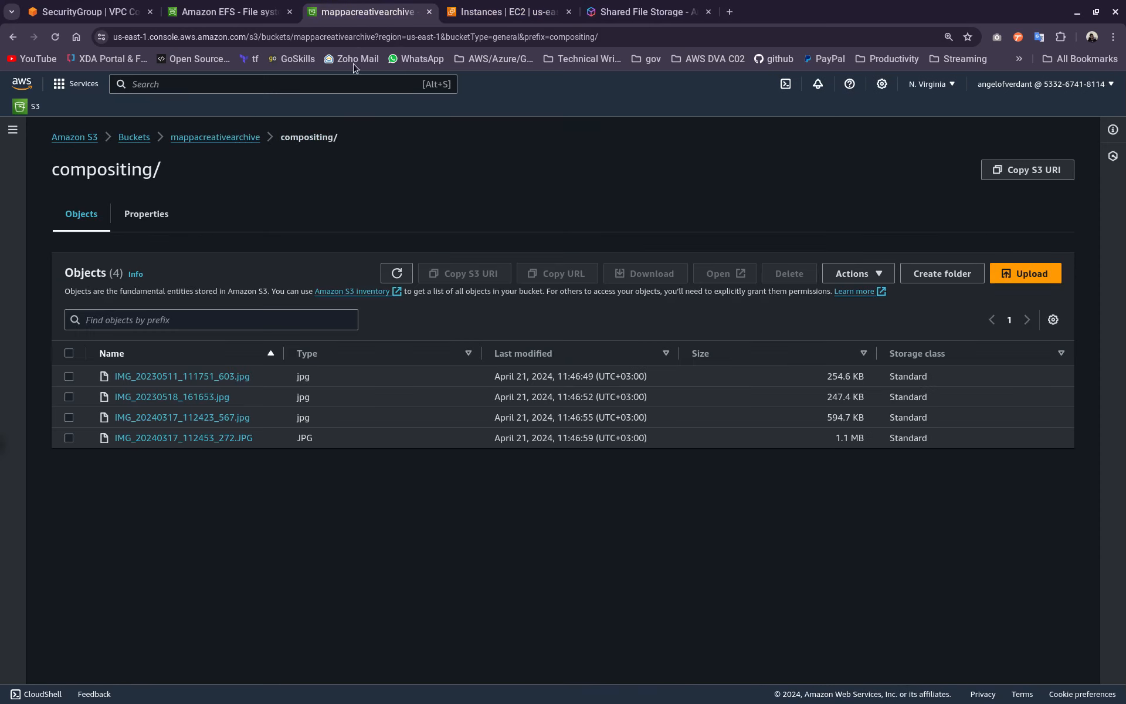
pyautogui.click(511, 12)
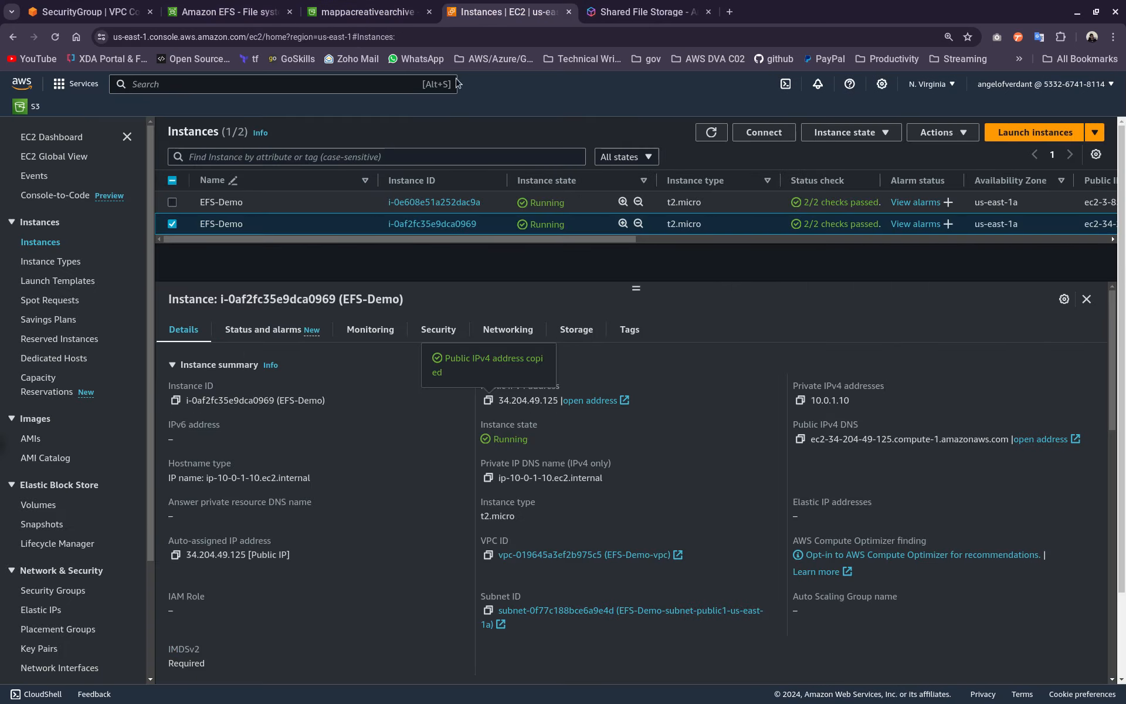
pyautogui.click(276, 88)
pyautogui.write('datasync')
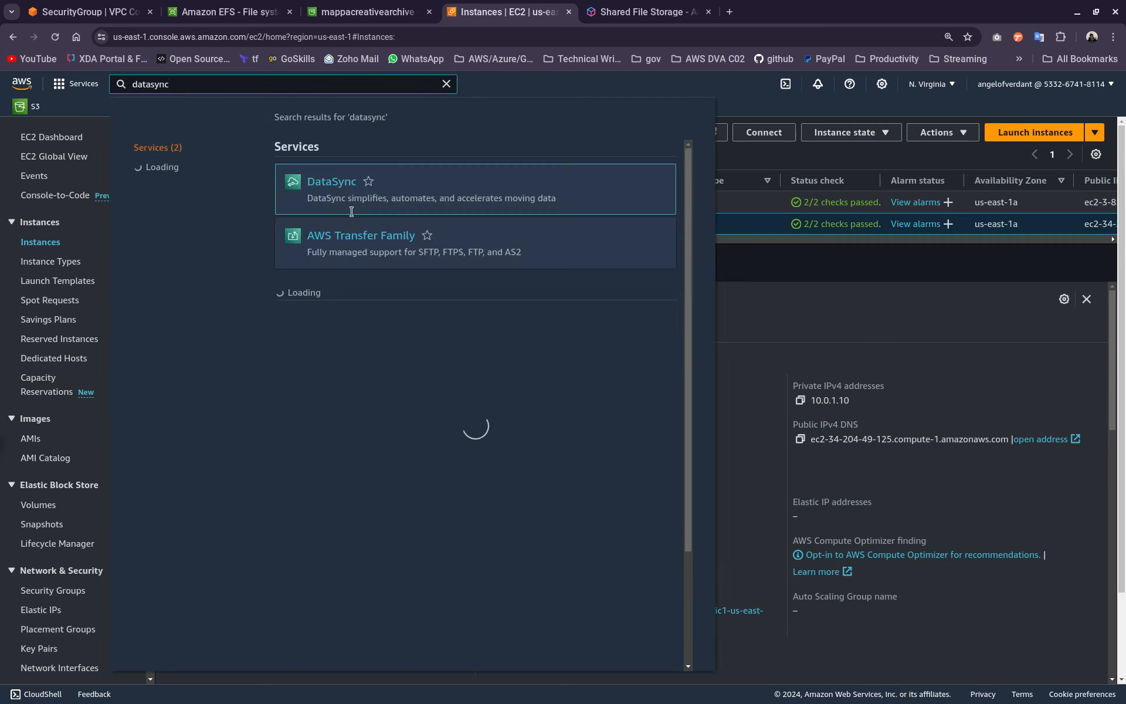
pyautogui.rightClick(358, 192)
pyautogui.click(359, 193)
pyautogui.hotkey('ctrl', 'Tab')
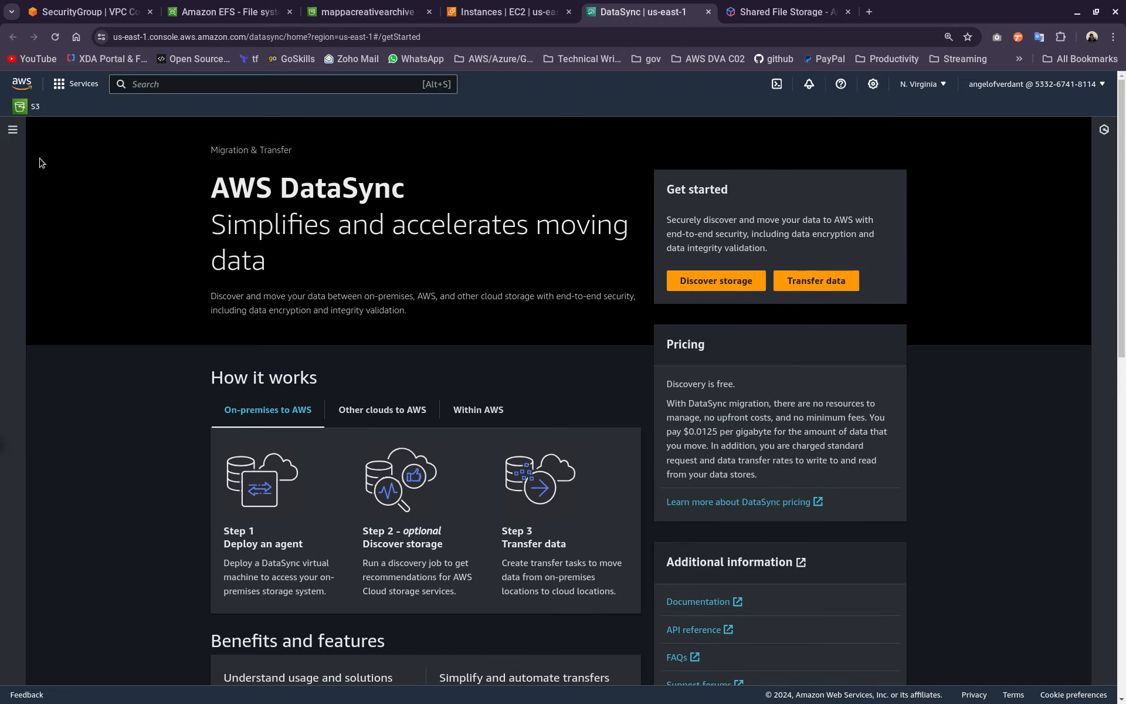
# Step: Open the DataSync data transfer tasks and start creating a new task
pyautogui.click(12, 129)
pyautogui.click(34, 244)
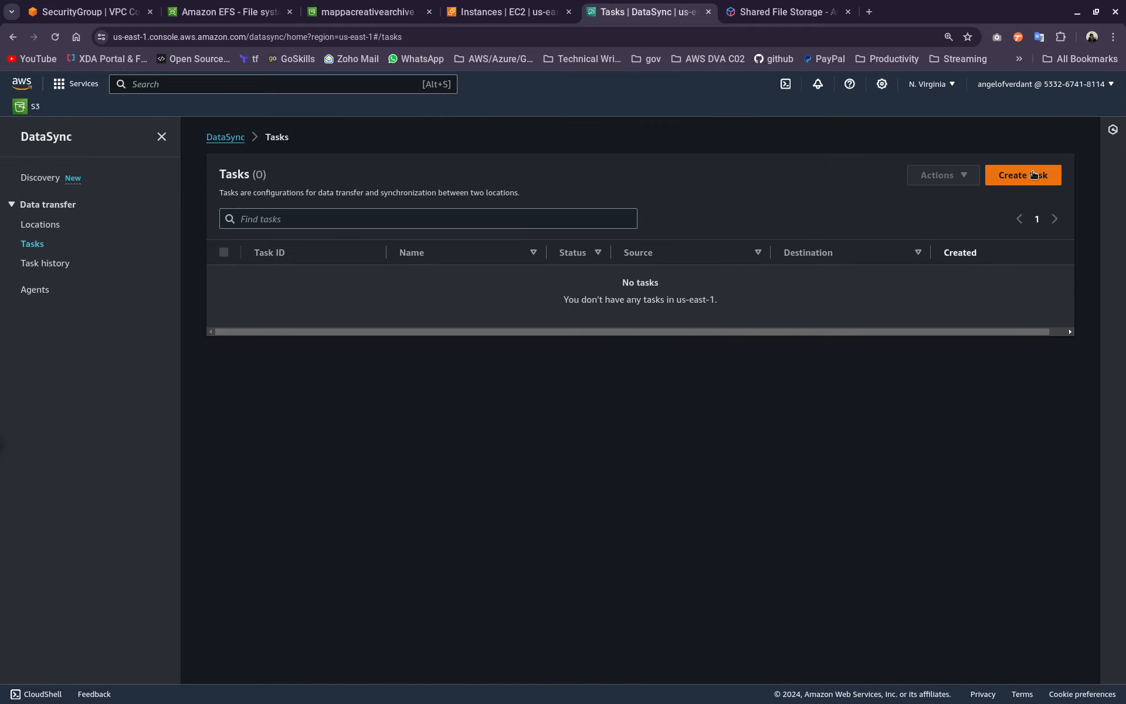
pyautogui.click(1029, 181)
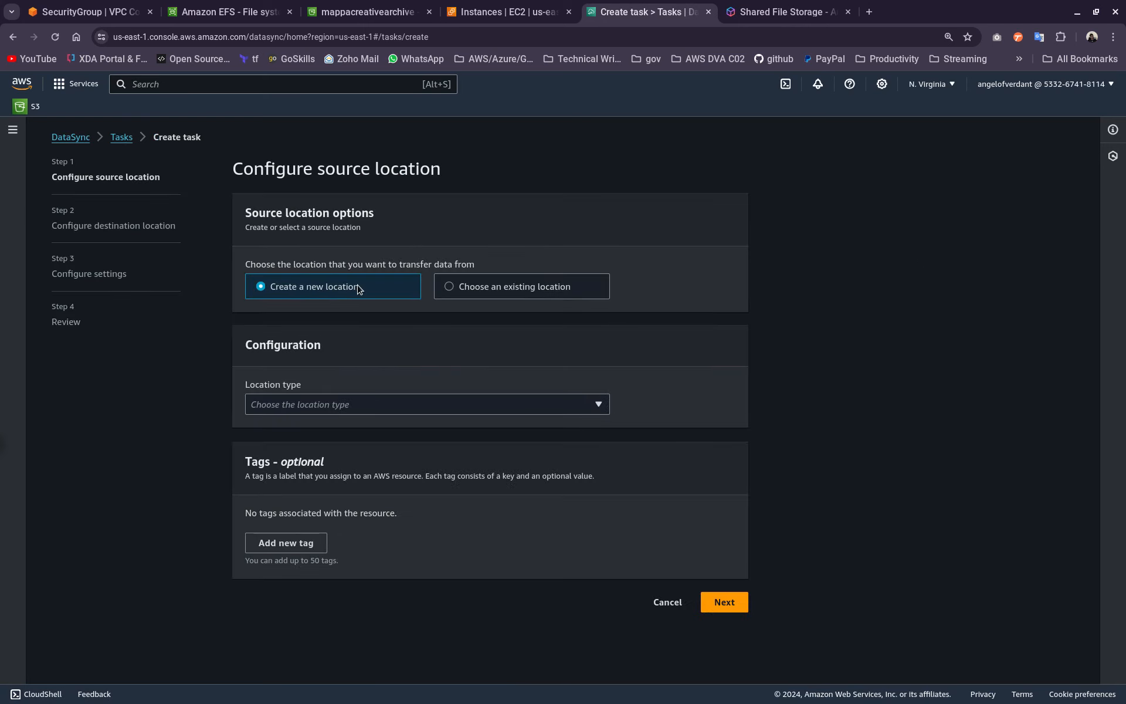
# Step: Set the task's source to a new location of type Amazon S3
pyautogui.click(347, 412)
pyautogui.click(331, 302)
pyautogui.click(360, 404)
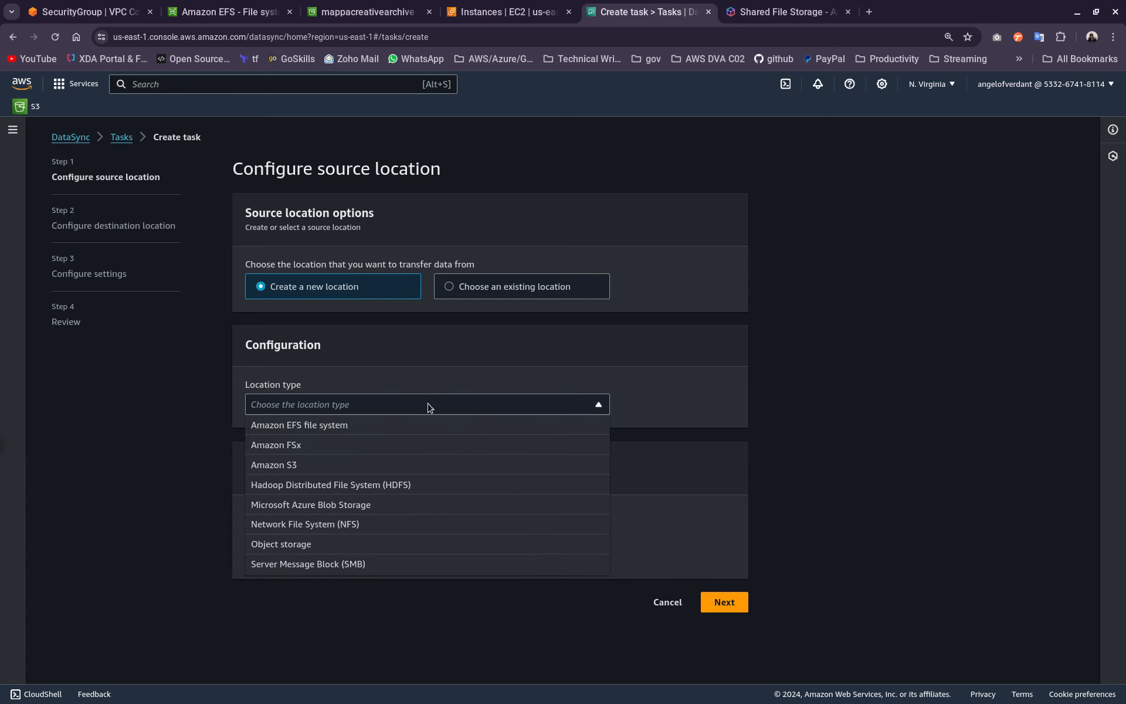
pyautogui.click(323, 463)
pyautogui.scroll(-1, 472, 476)
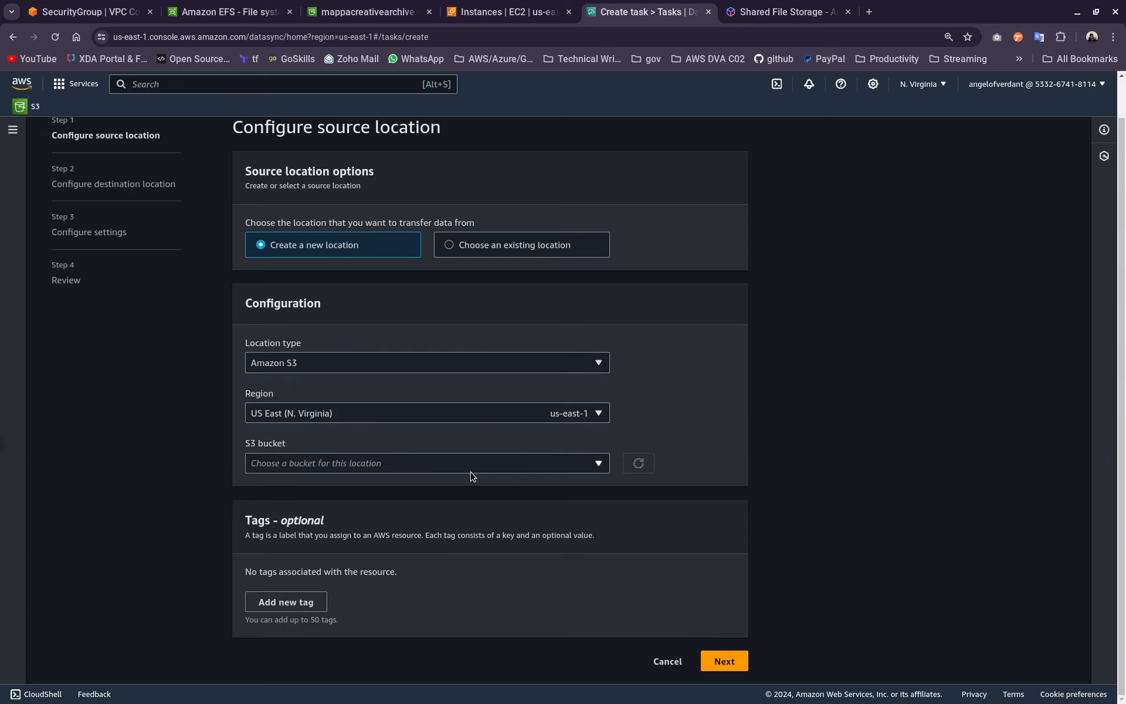
# Step: Choose mappacreativearchive as the S3 bucket of the source location
pyautogui.click(325, 462)
pyautogui.click(358, 464)
pyautogui.click(382, 466)
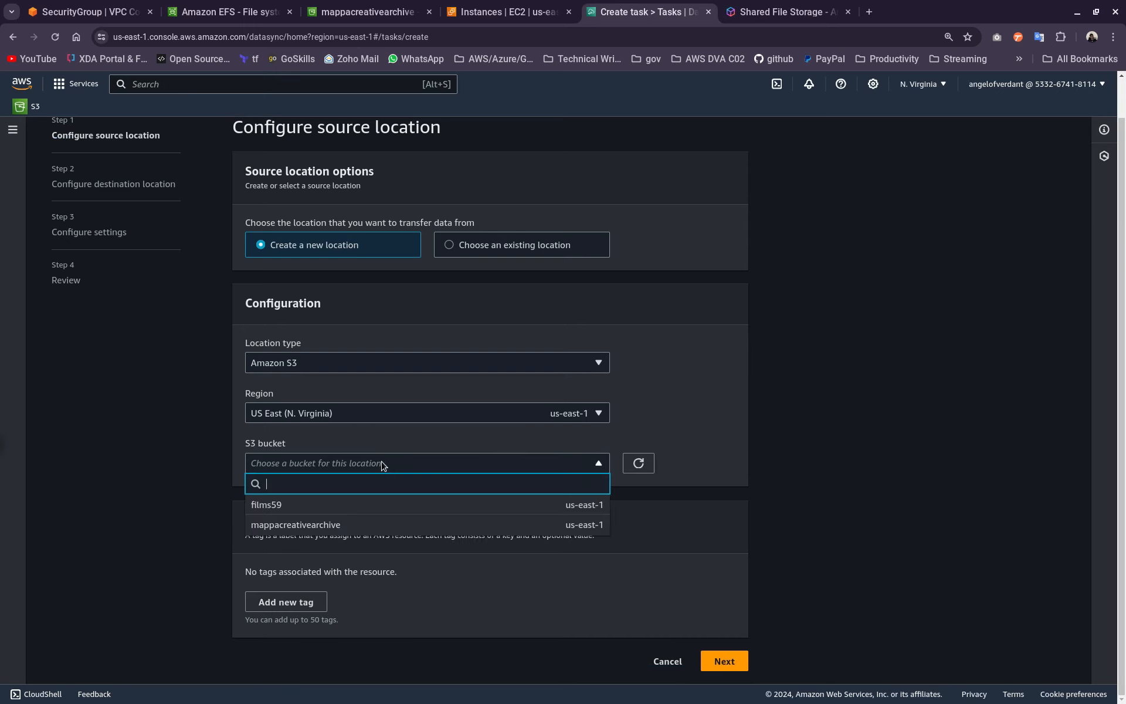
pyautogui.click(755, 408)
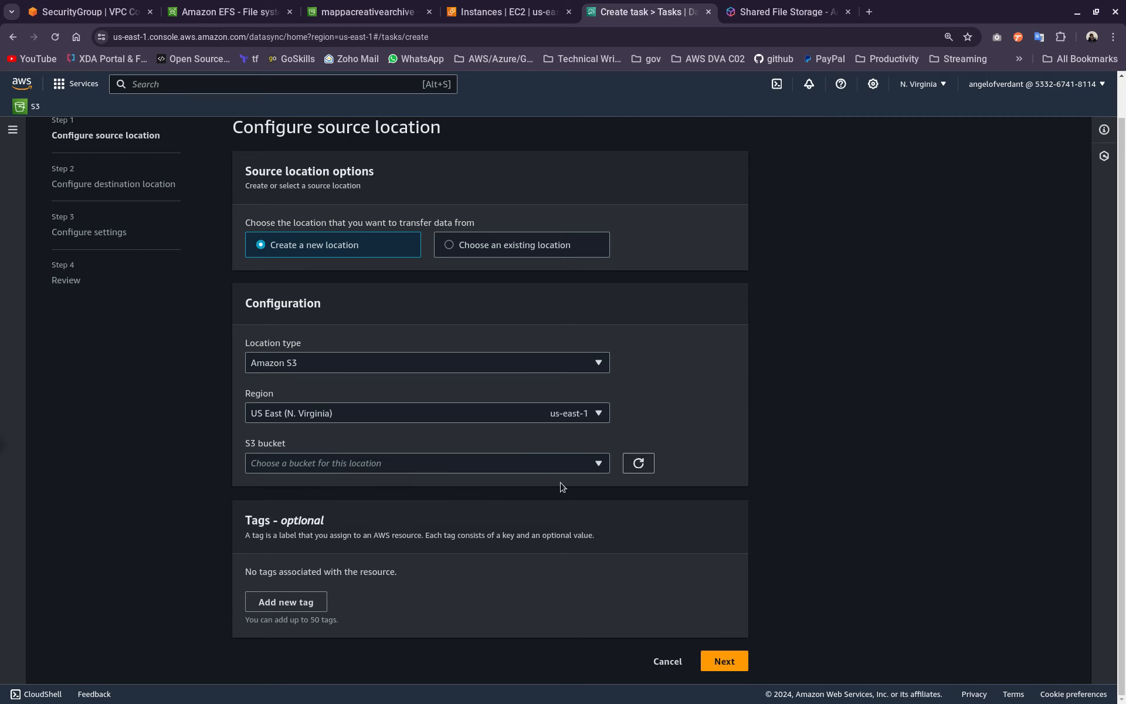
pyautogui.click(332, 467)
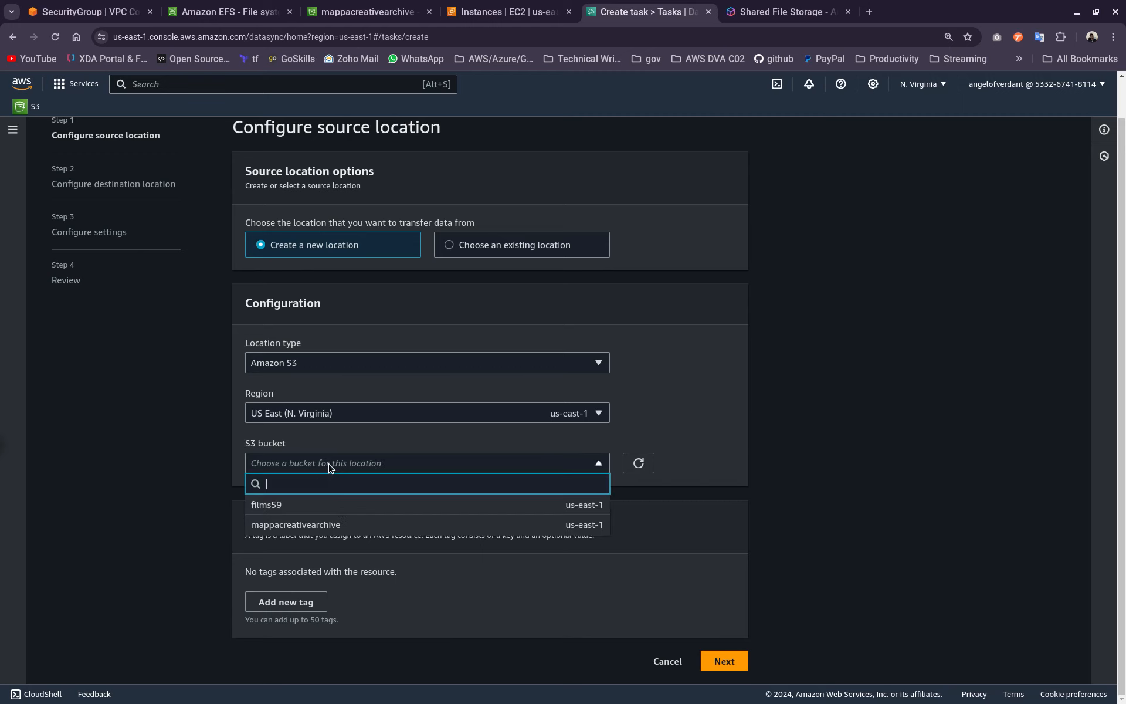
pyautogui.click(343, 528)
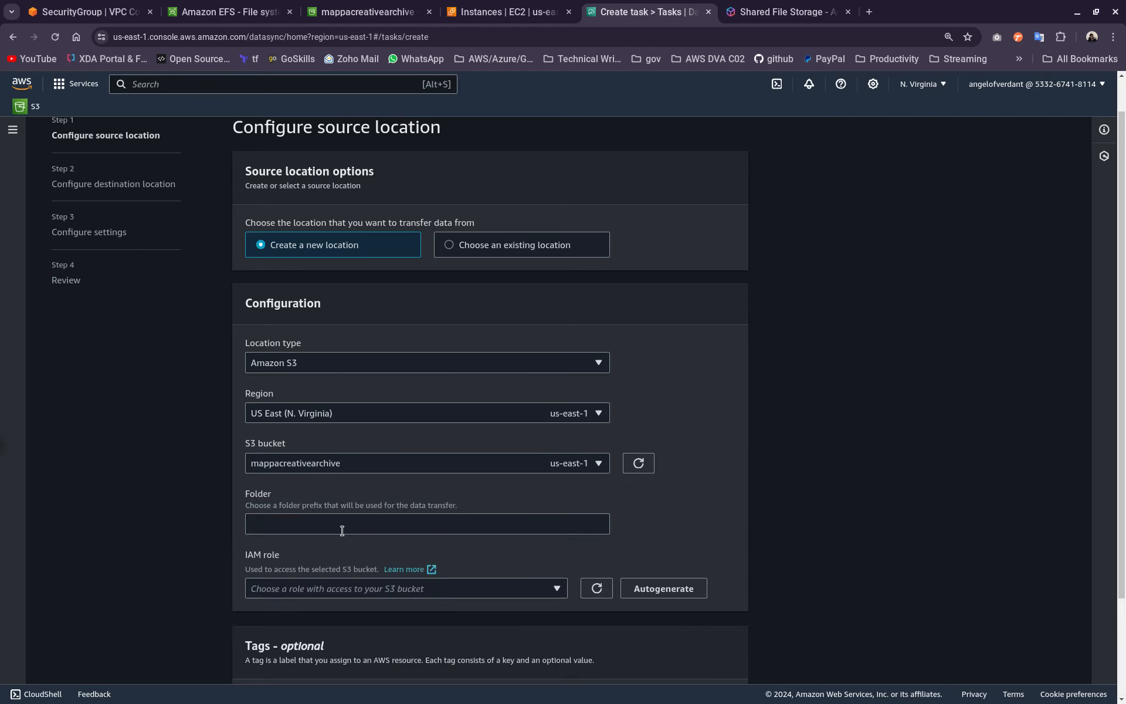
# Step: Check the folder name in the S3 bucket and set the source location's folder prefix to compositing/
pyautogui.click(320, 520)
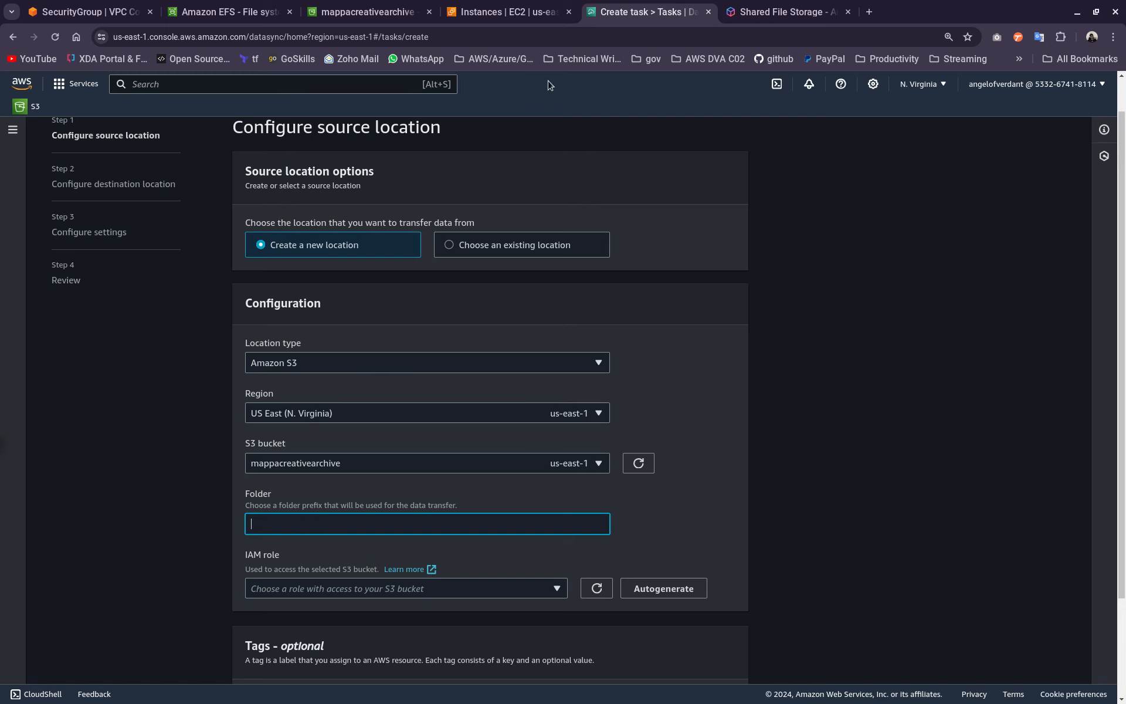
pyautogui.click(368, 13)
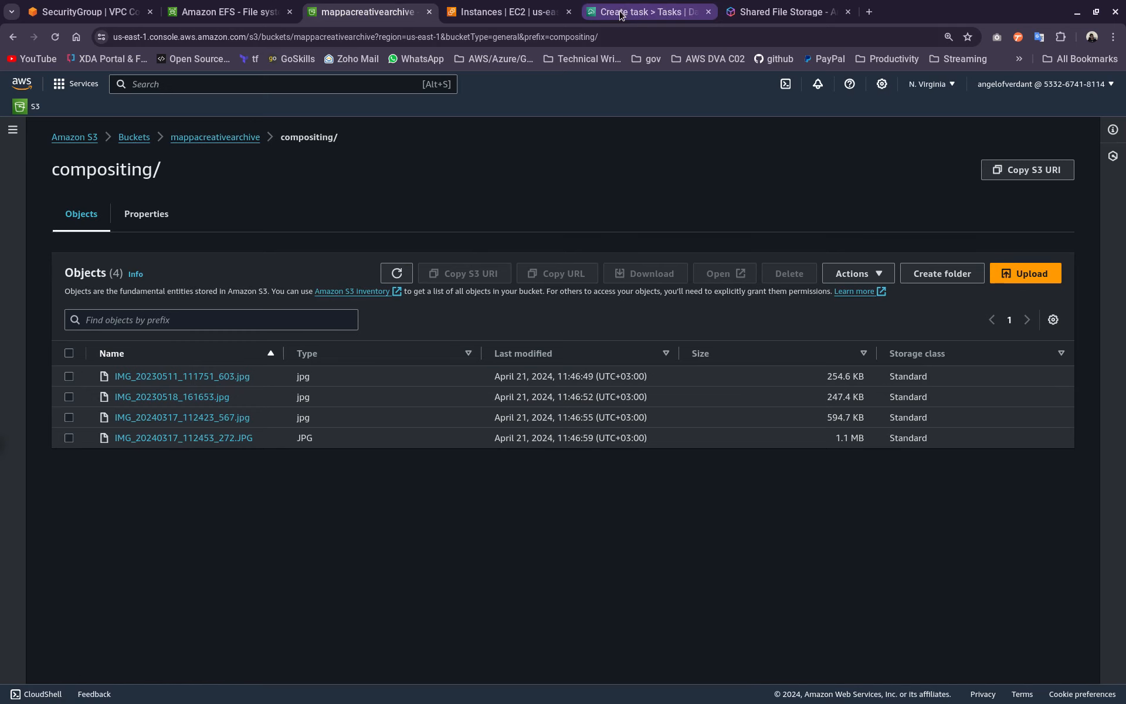
pyautogui.click(645, 12)
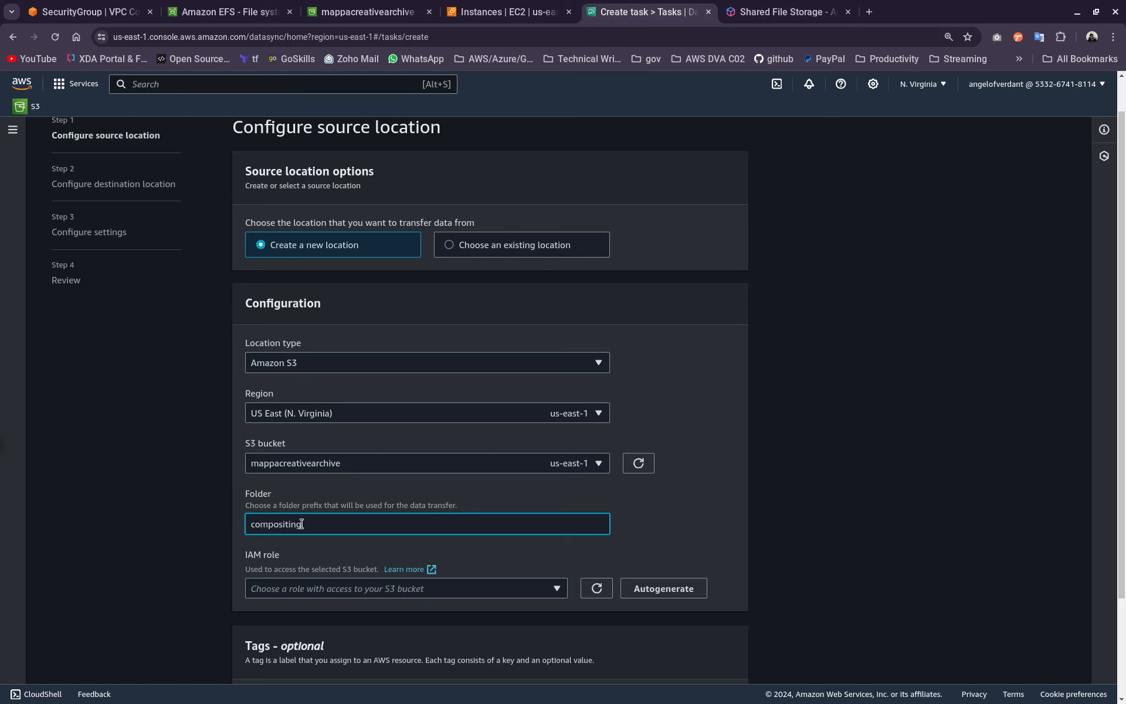
pyautogui.click(717, 528)
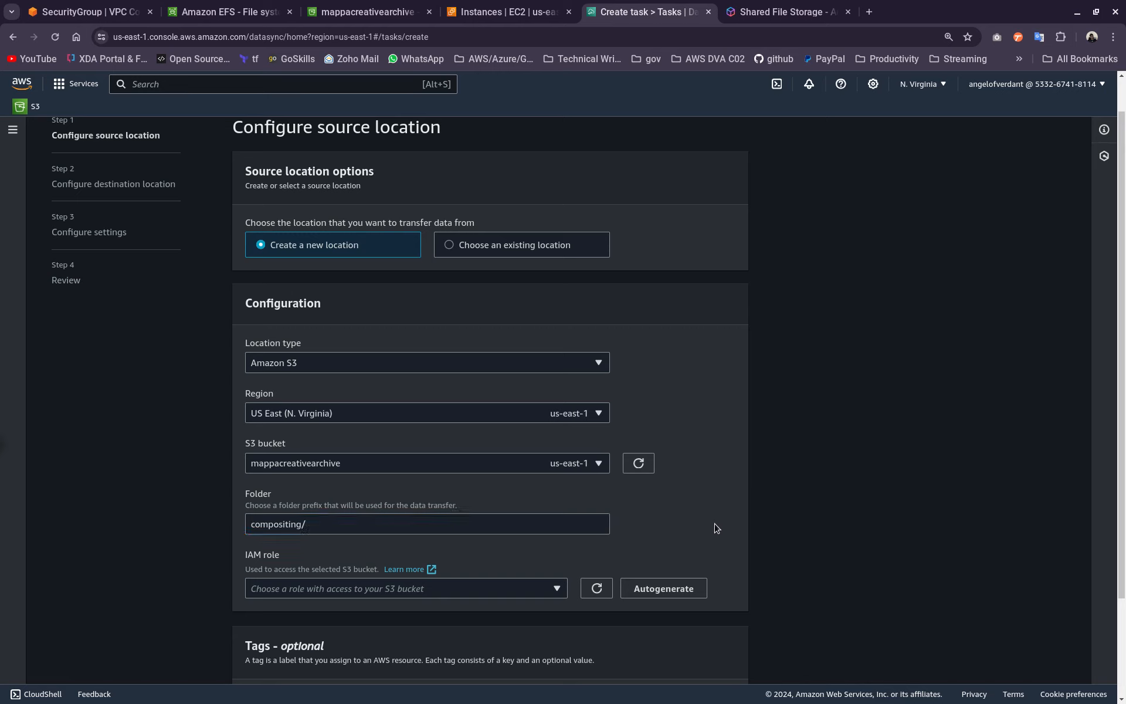
# Step: Autogenerate the IAM role for the source bucket and continue to the destination location configuration
pyautogui.scroll(-2, 569, 527)
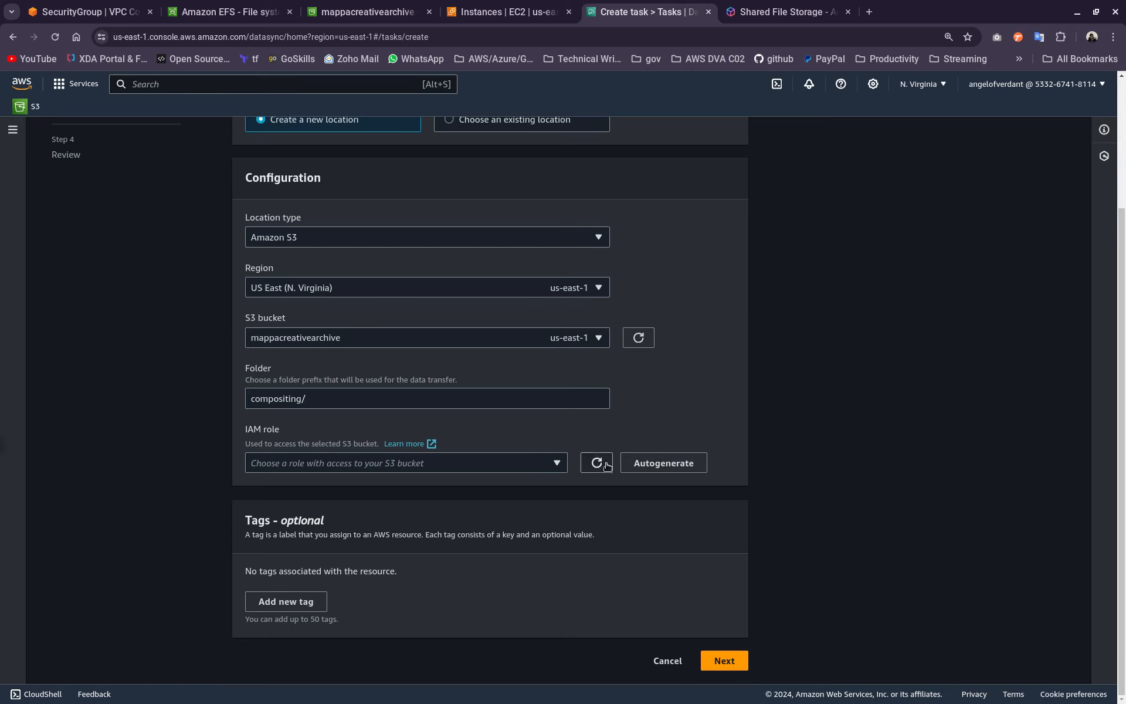
pyautogui.click(661, 466)
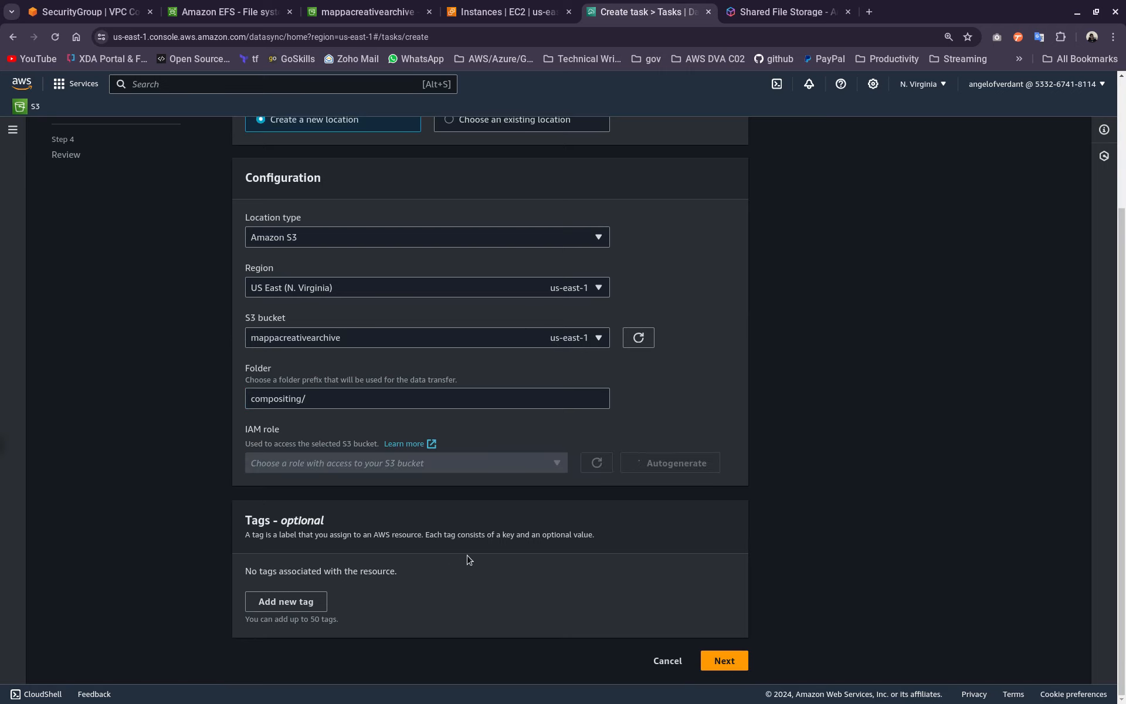
pyautogui.scroll(-1, 729, 623)
pyautogui.click(723, 661)
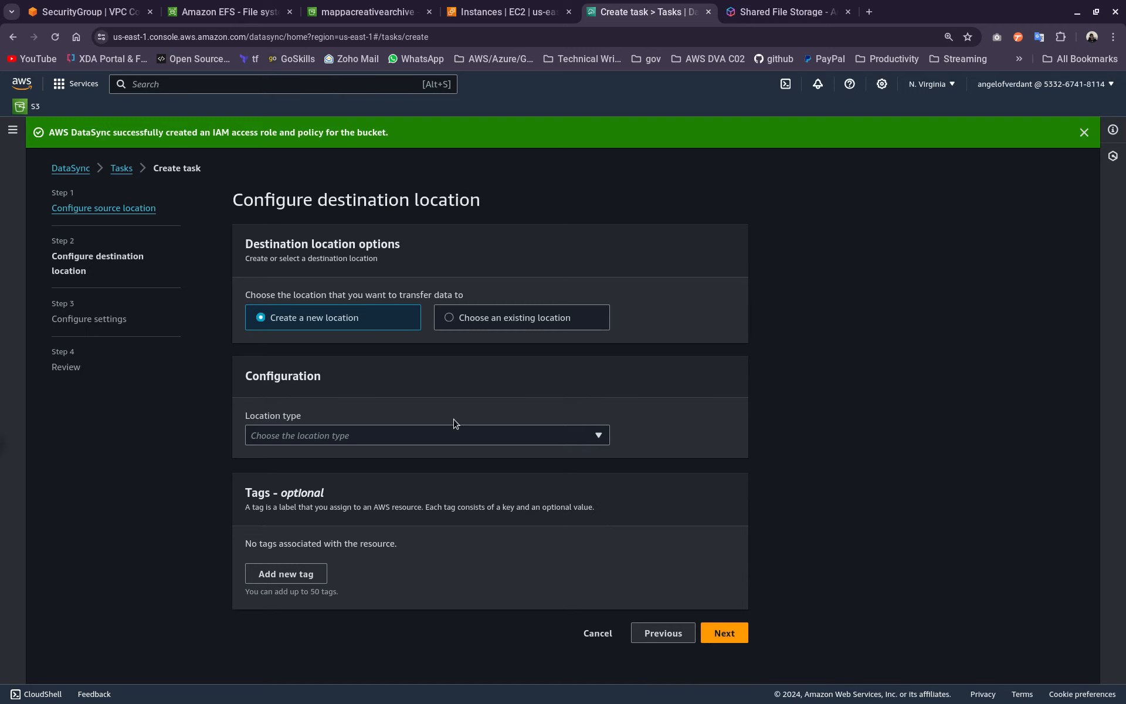
# Step: Set the destination to a new Amazon EFS file system location using the EFS-Demo file system
pyautogui.click(407, 443)
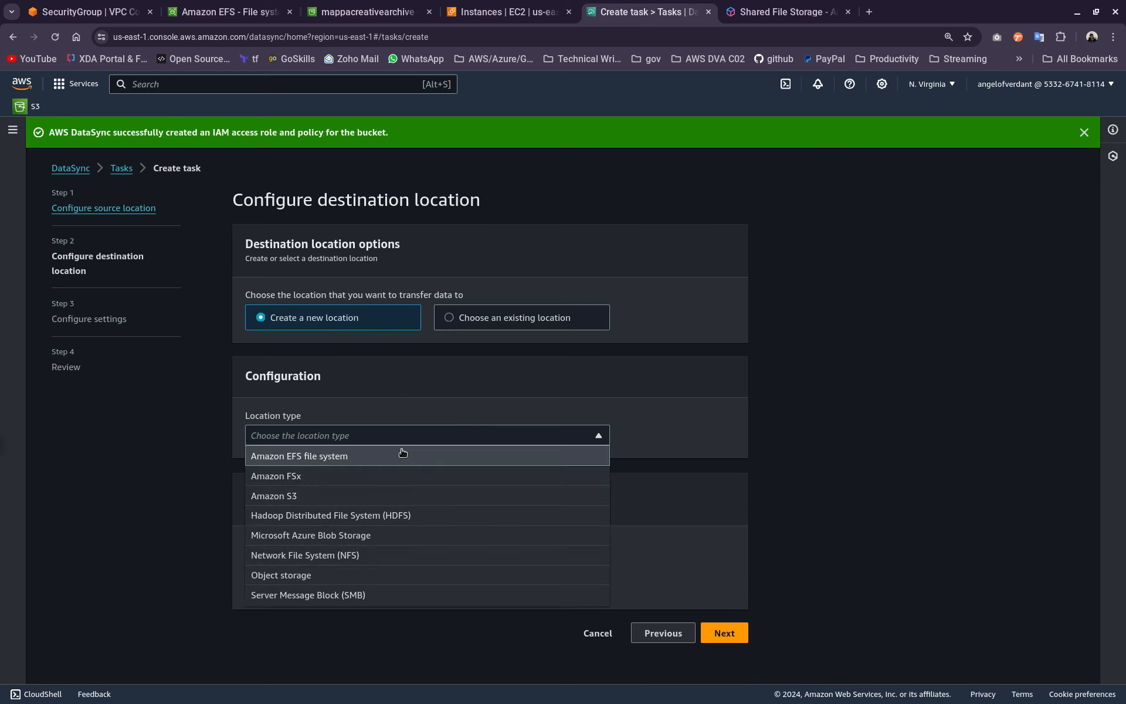
pyautogui.click(362, 456)
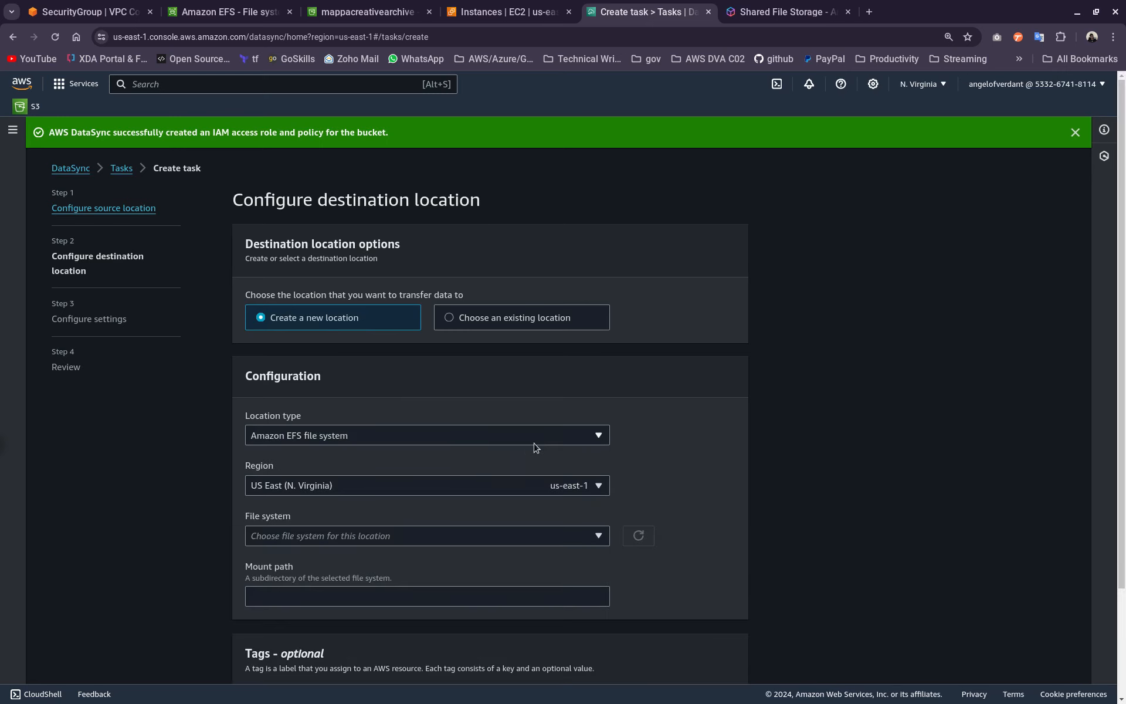
pyautogui.scroll(-2, 534, 447)
pyautogui.click(452, 465)
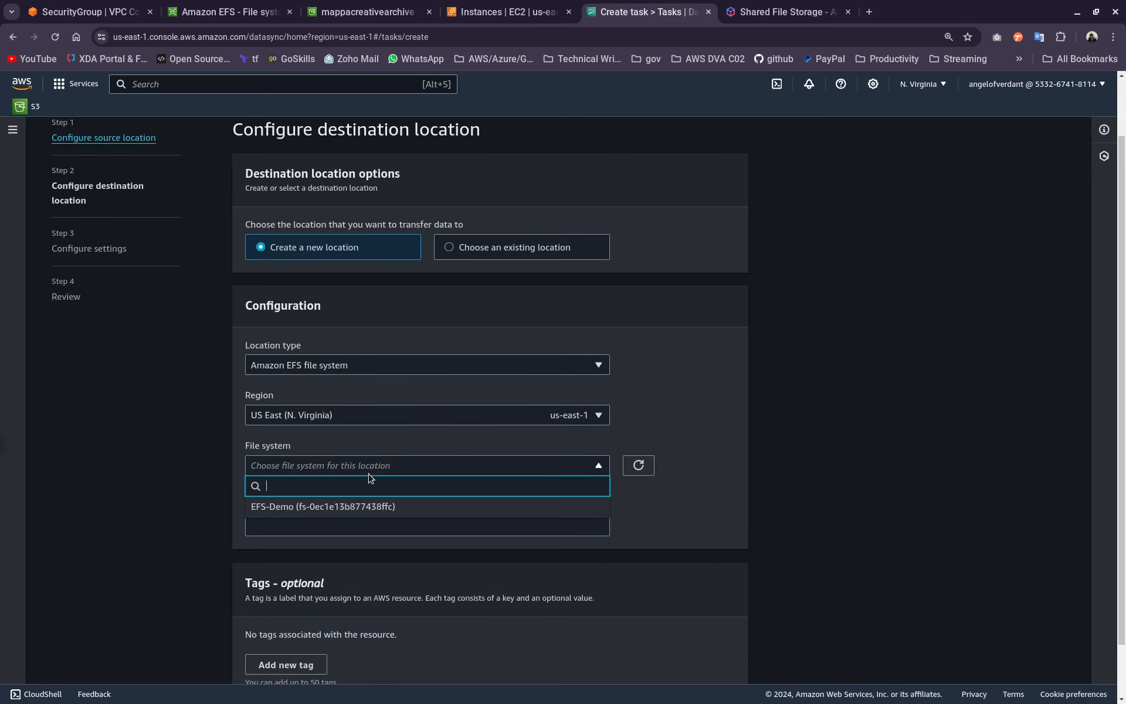
pyautogui.click(445, 507)
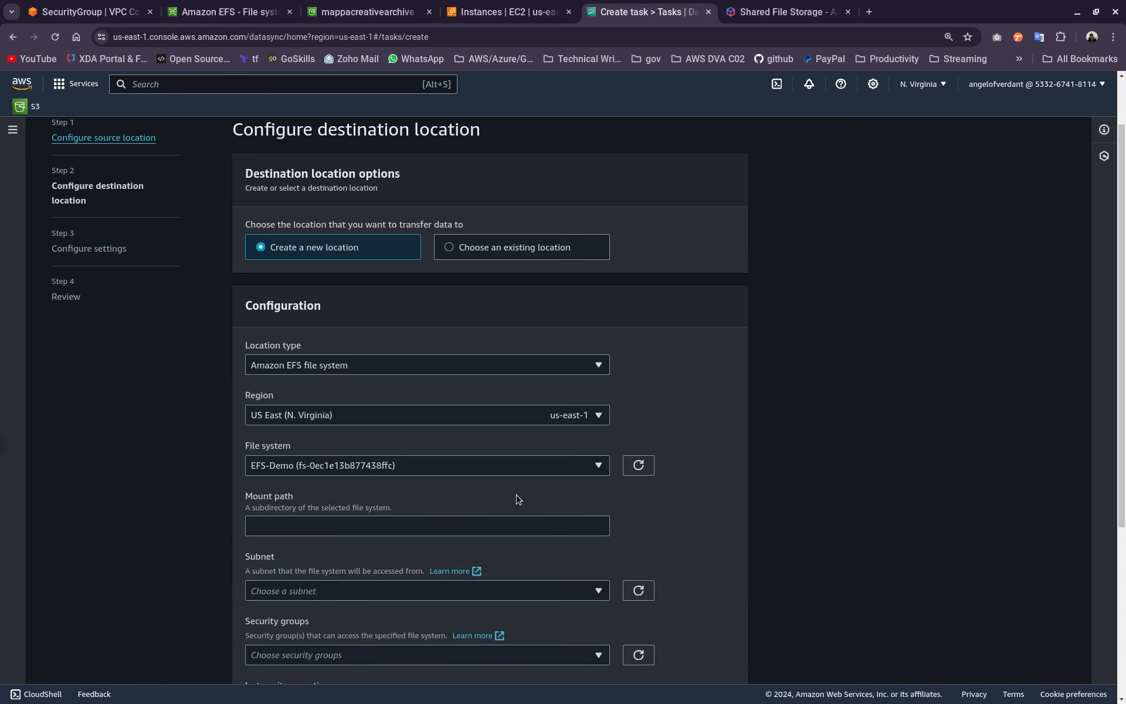
# Step: Set the destination file system's mount path to /
pyautogui.click(329, 525)
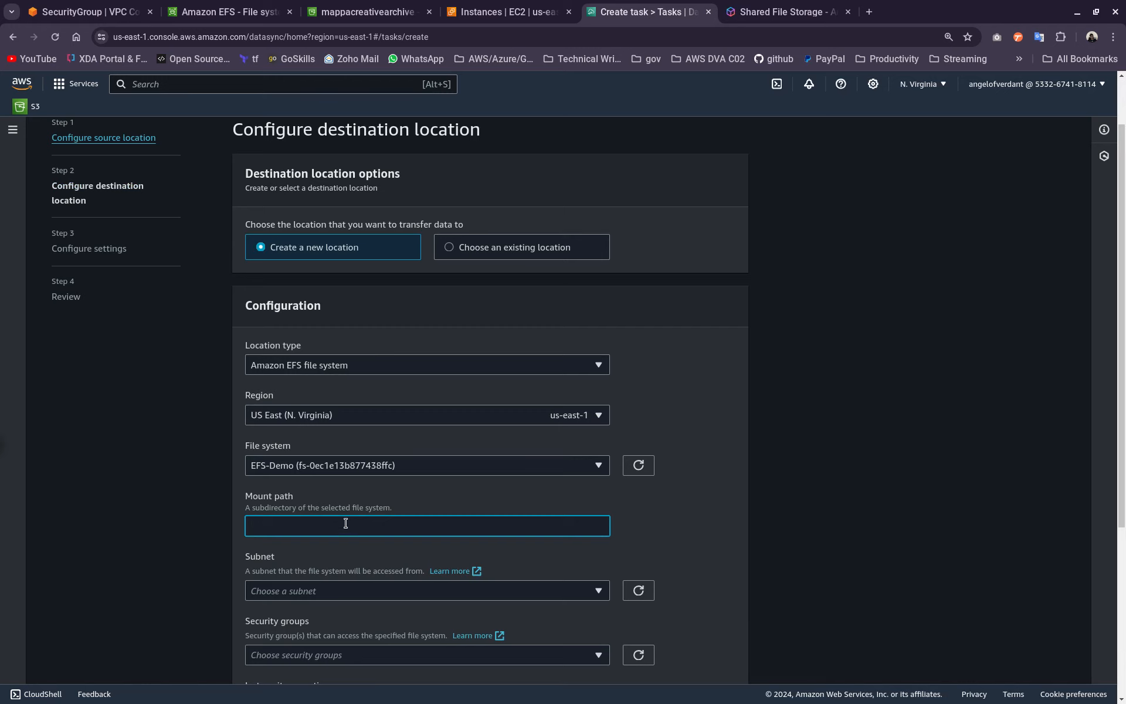
pyautogui.click(663, 545)
pyautogui.scroll(-3, 490, 550)
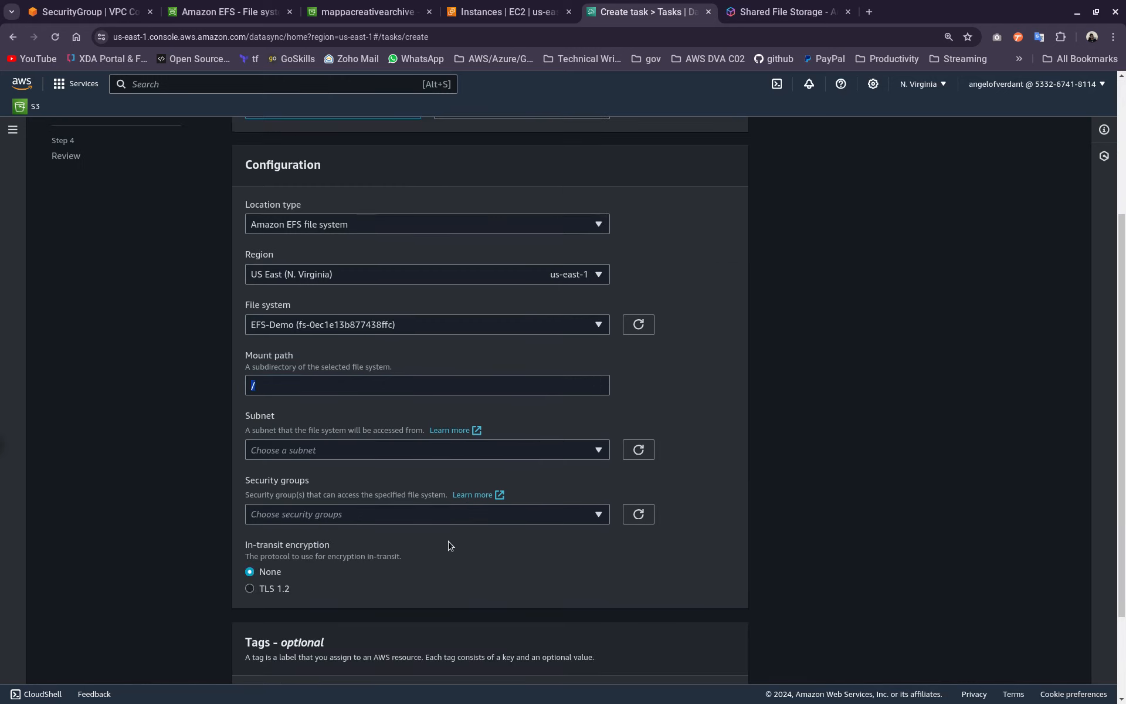
# Step: Choose the subnet EFS-Demo-subnet-public1-us-east-1a and the security group EFS-DemoSG for the destination
pyautogui.click(508, 462)
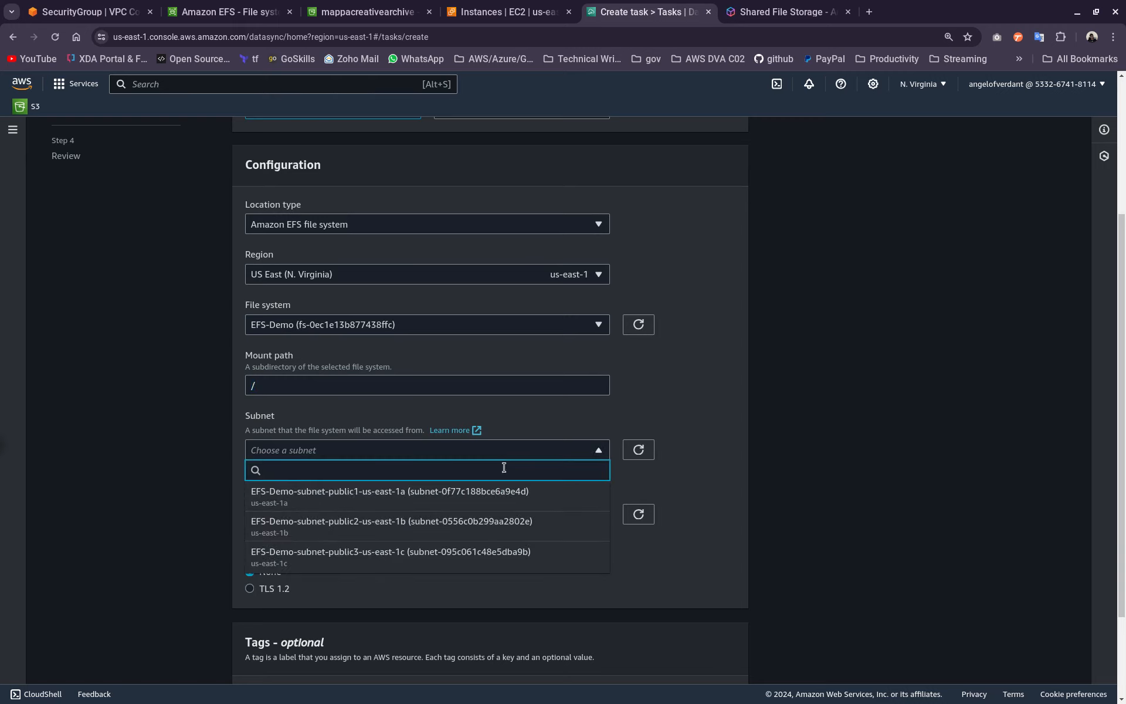
pyautogui.click(511, 497)
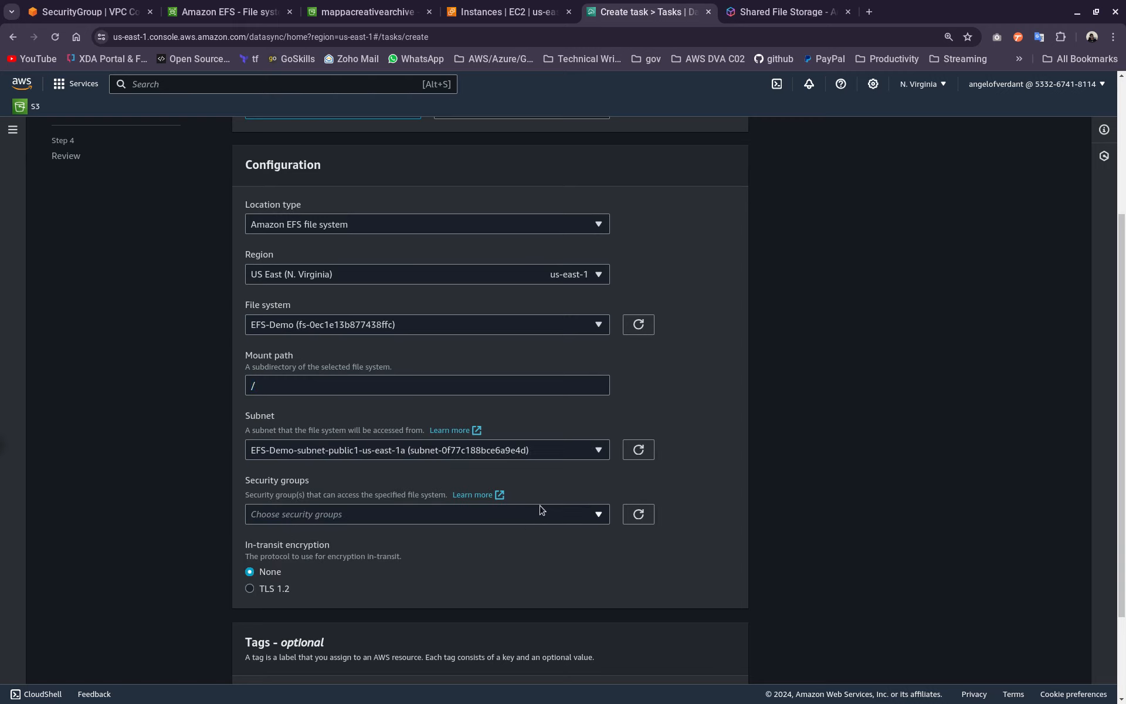
pyautogui.click(531, 519)
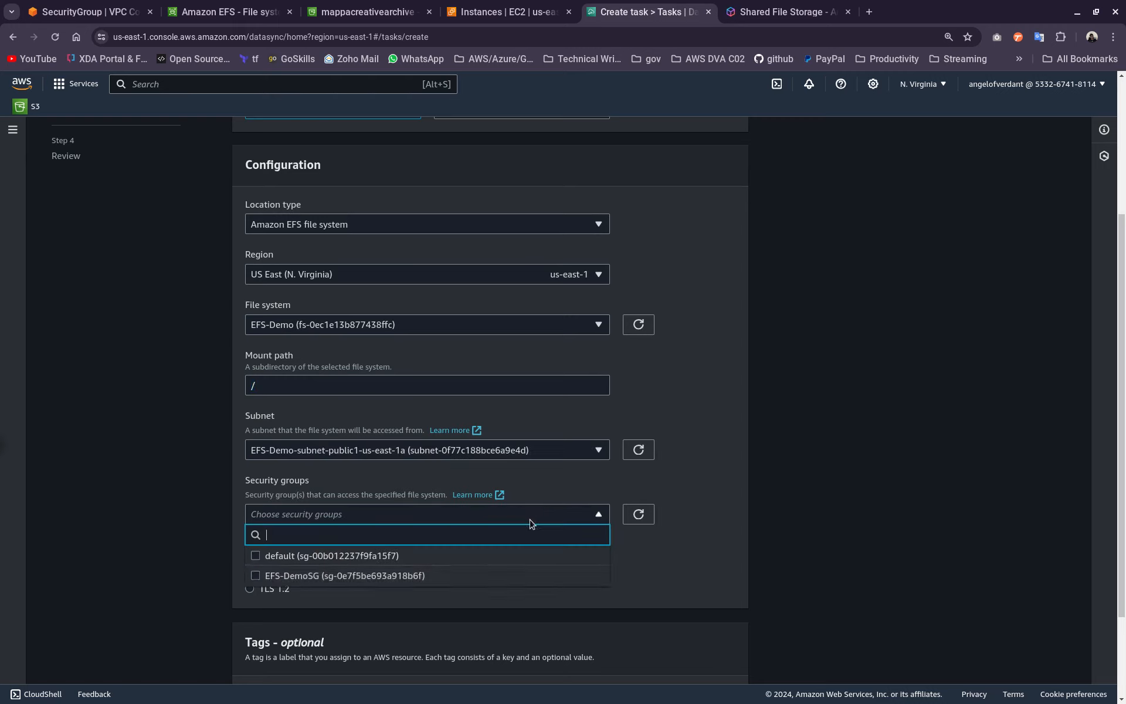
pyautogui.click(256, 577)
pyautogui.scroll(-3, 587, 566)
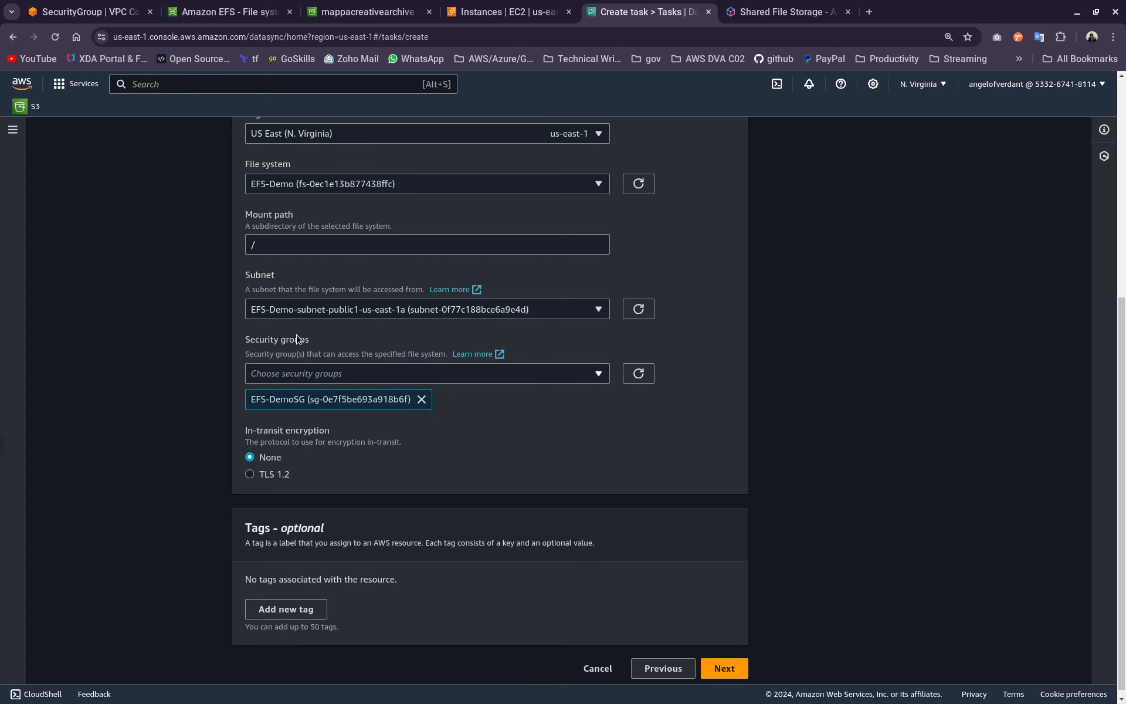
# Step: Accept the destination configuration and review the task's schedule, report and logging settings
pyautogui.click(273, 241)
pyautogui.scroll(3, 453, 392)
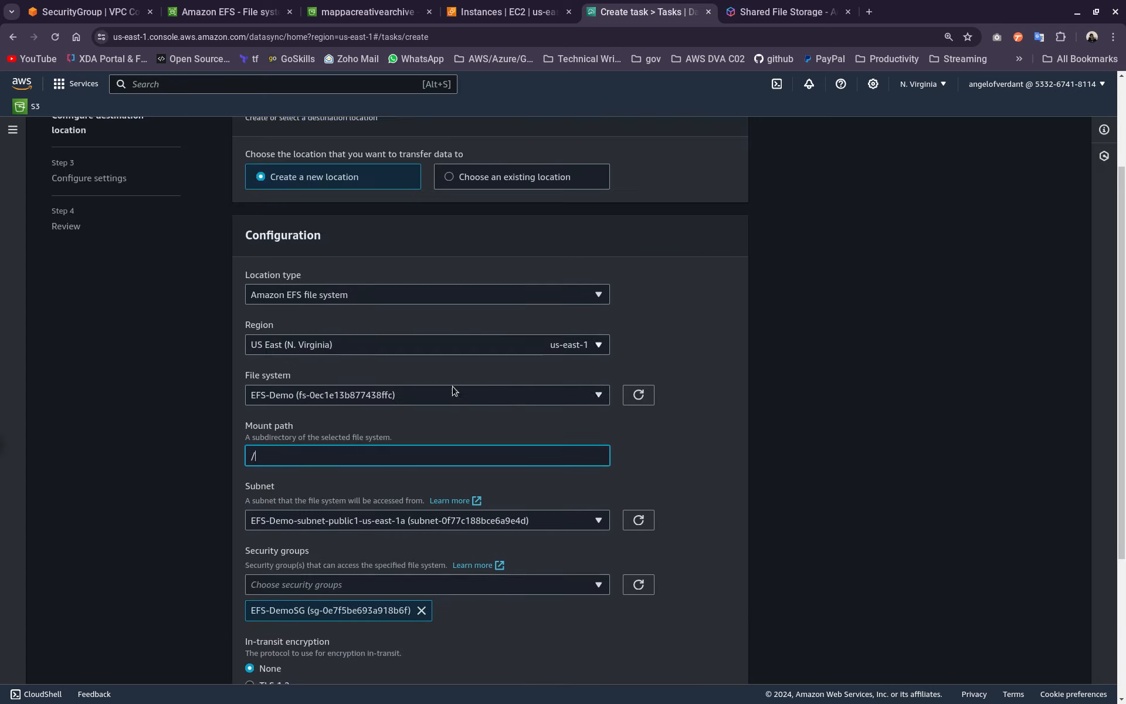
pyautogui.scroll(-2, 411, 390)
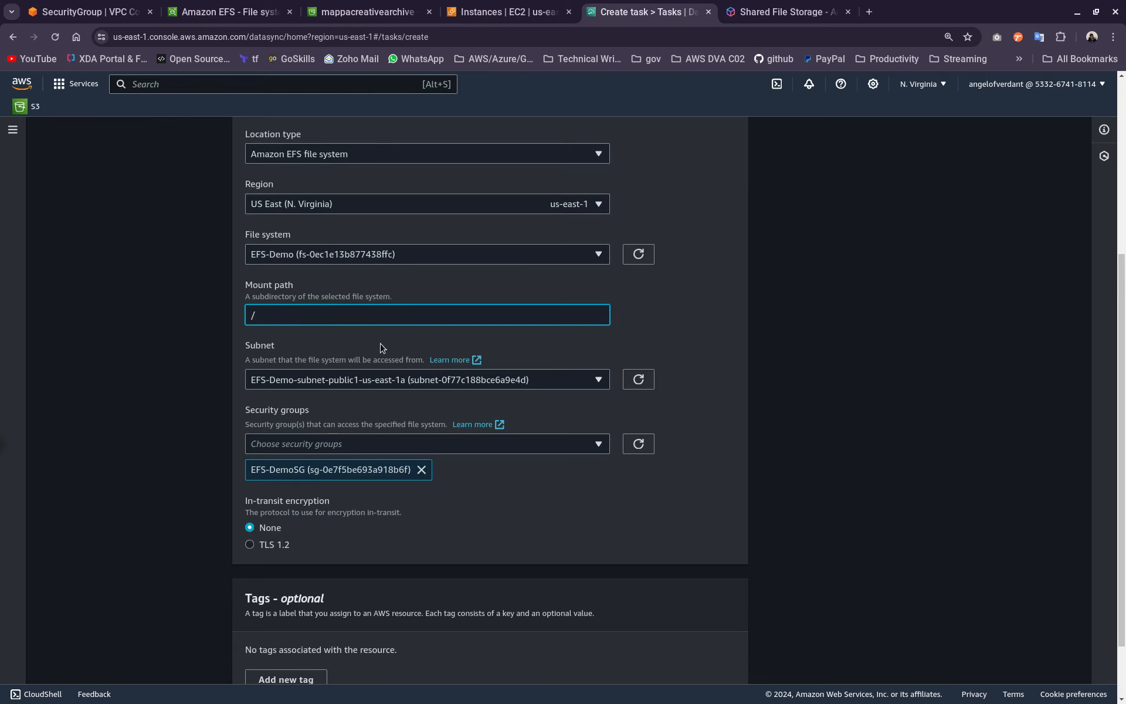
pyautogui.scroll(-2, 381, 345)
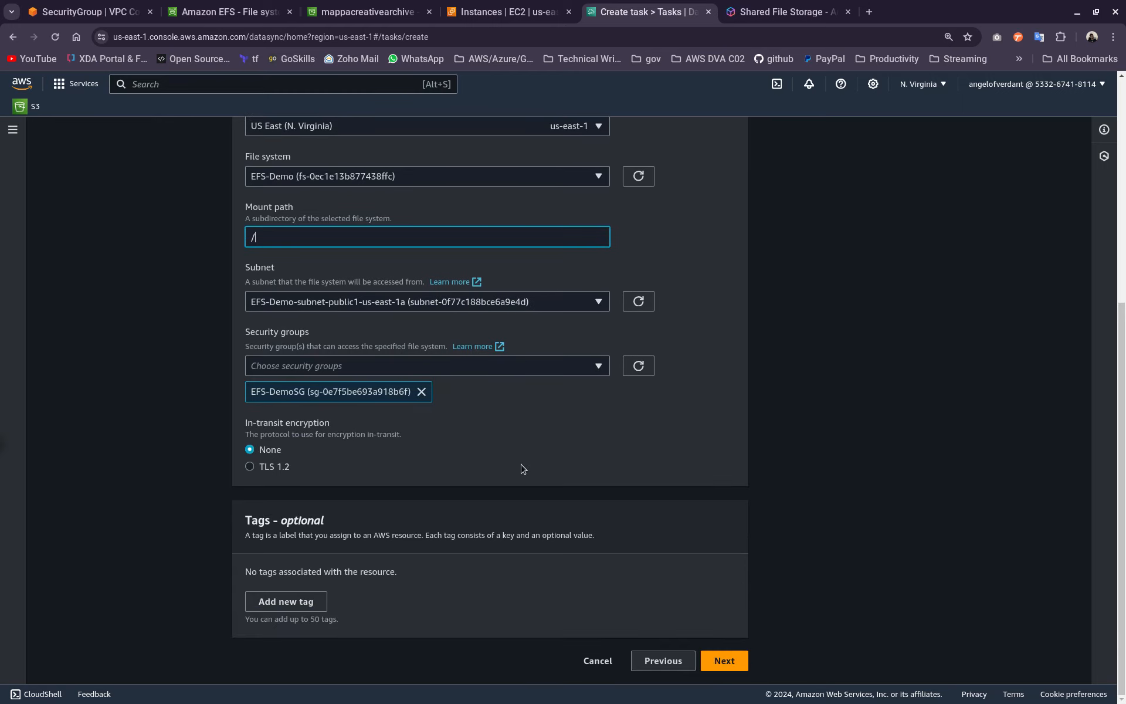
pyautogui.click(725, 660)
pyautogui.scroll(-13, 463, 428)
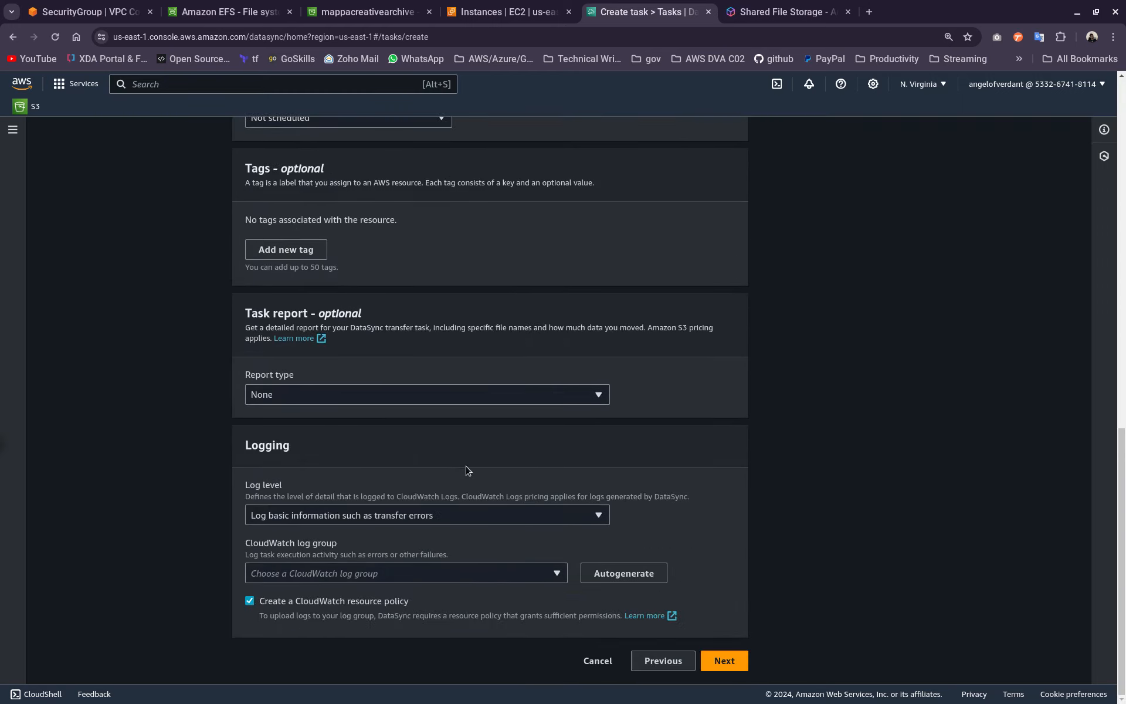
pyautogui.scroll(6, 329, 317)
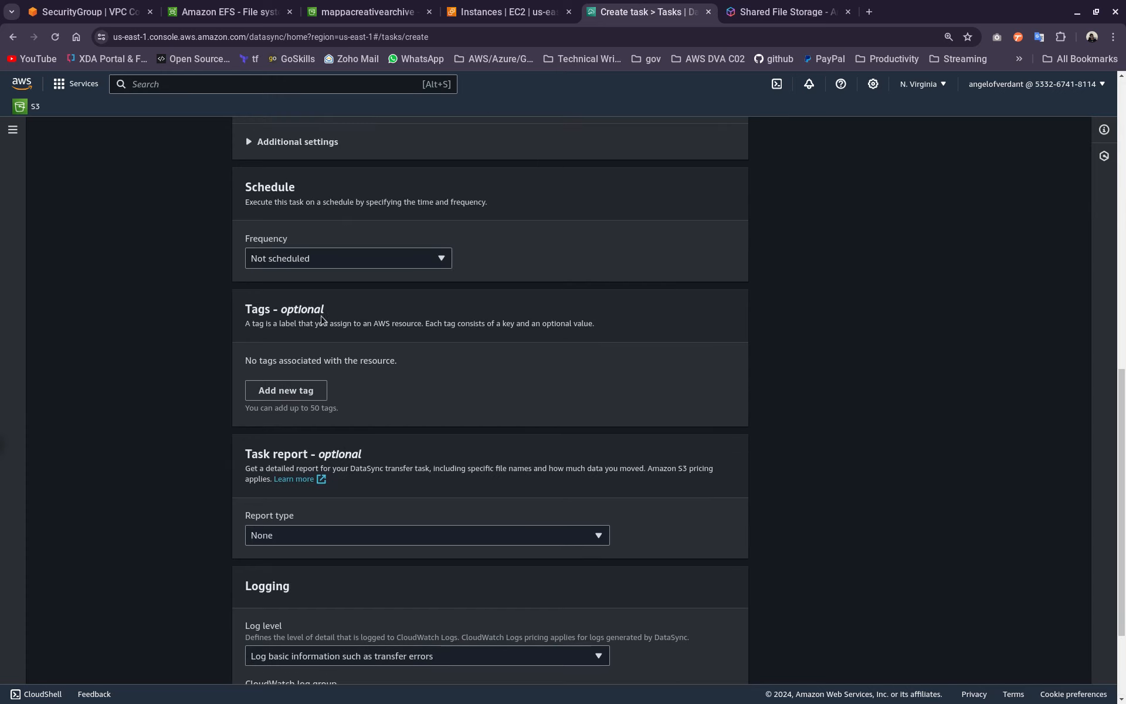
# Step: Name the DataSync task EFSDemoTask
pyautogui.scroll(6, 332, 315)
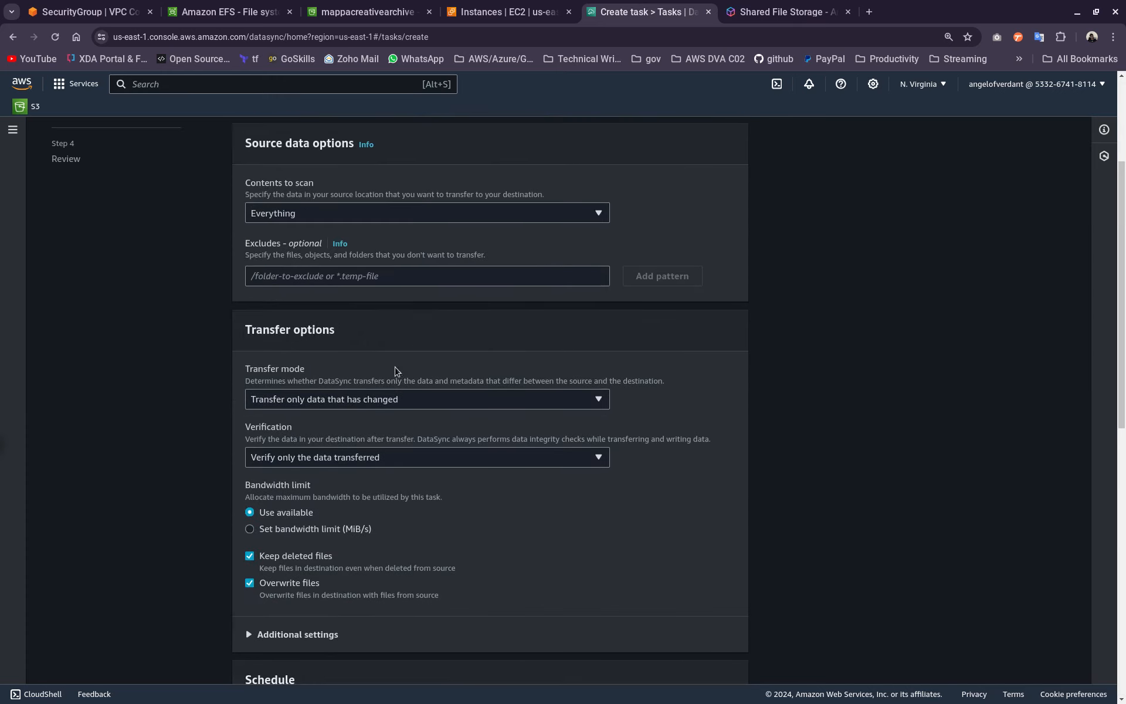
pyautogui.click(303, 286)
pyautogui.click(303, 285)
pyautogui.click(304, 286)
pyautogui.scroll(3, 304, 287)
pyautogui.click(303, 290)
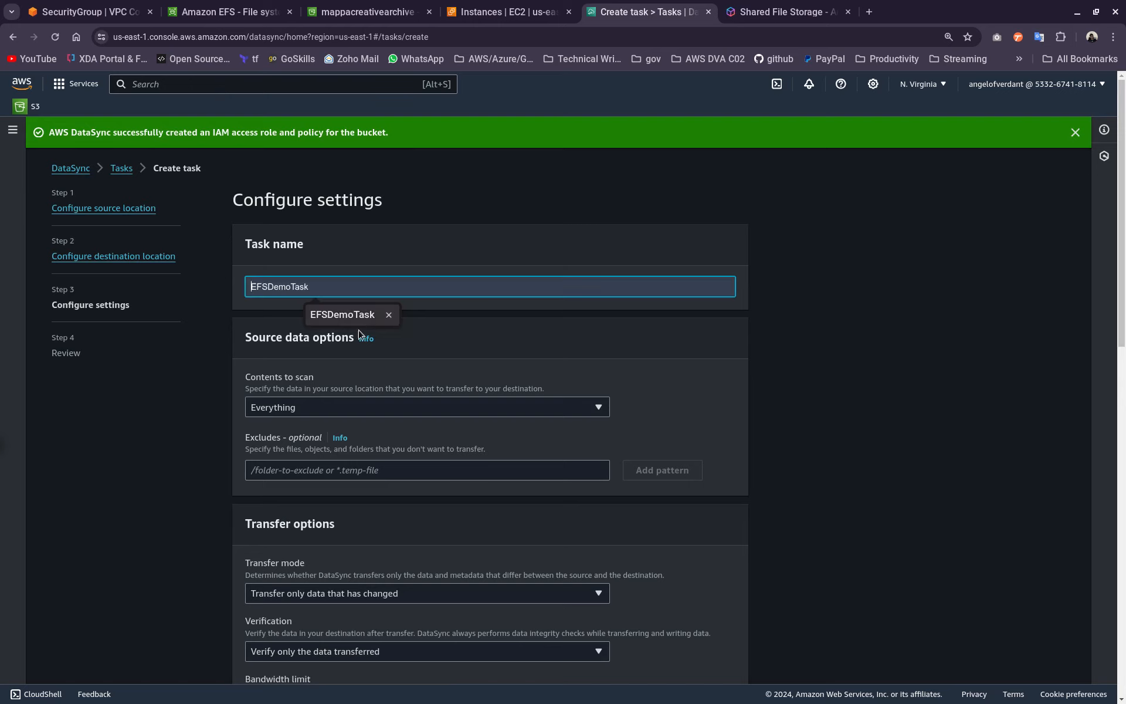
pyautogui.click(343, 314)
pyautogui.click(684, 362)
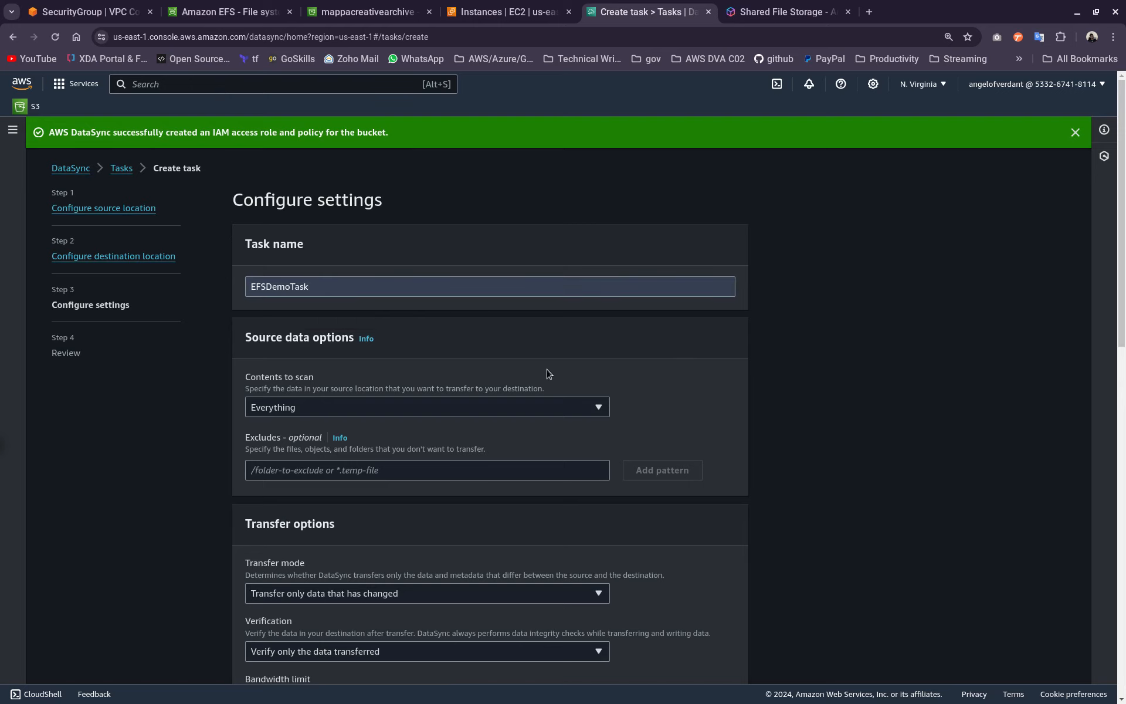
# Step: Try scanning only specific files, objects, and folders, and return the contents to scan to Everything
pyautogui.scroll(-2, 445, 402)
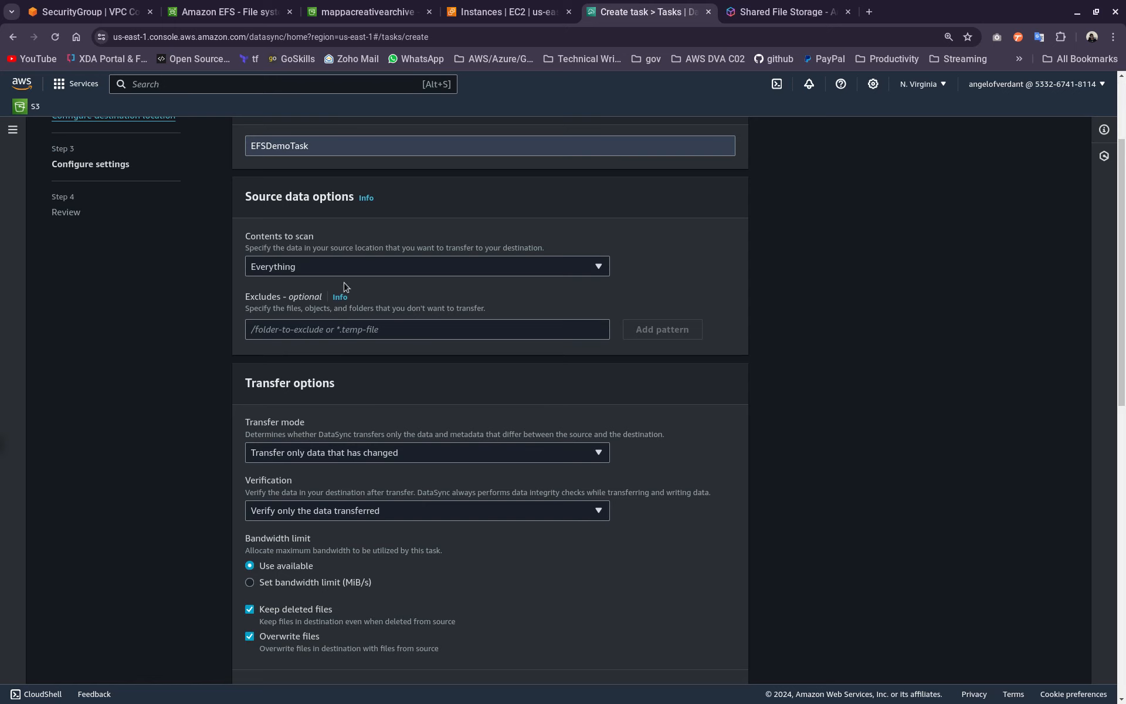
pyautogui.click(299, 335)
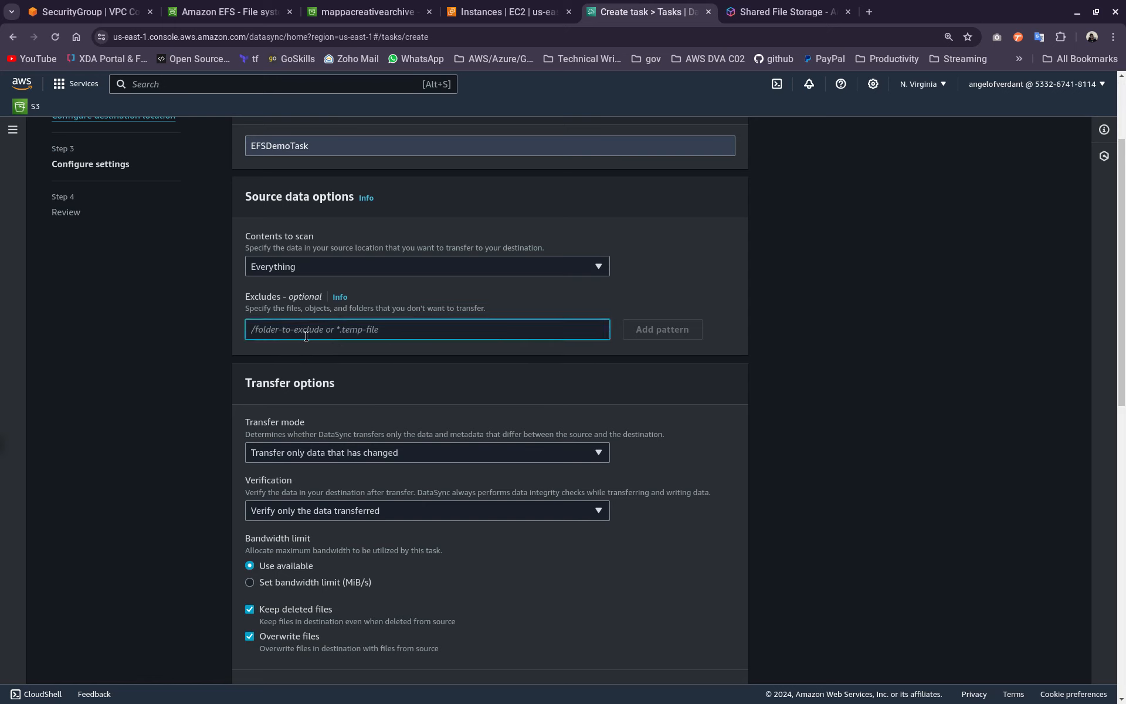
pyautogui.click(342, 267)
pyautogui.click(346, 303)
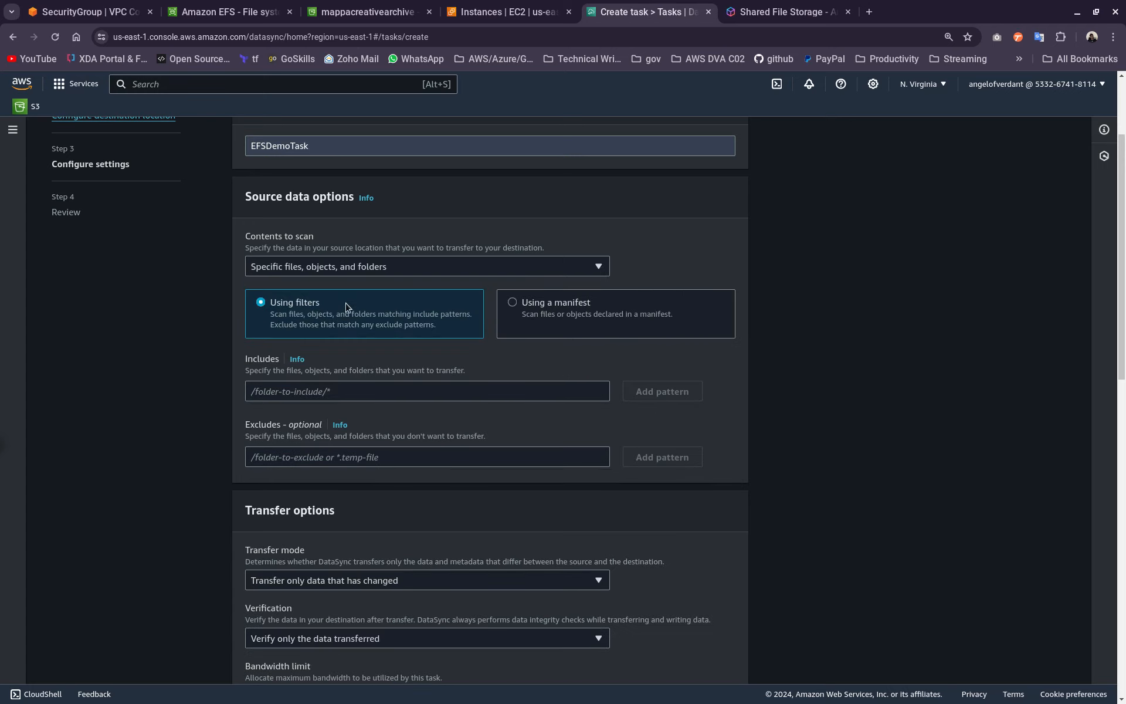
pyautogui.click(360, 269)
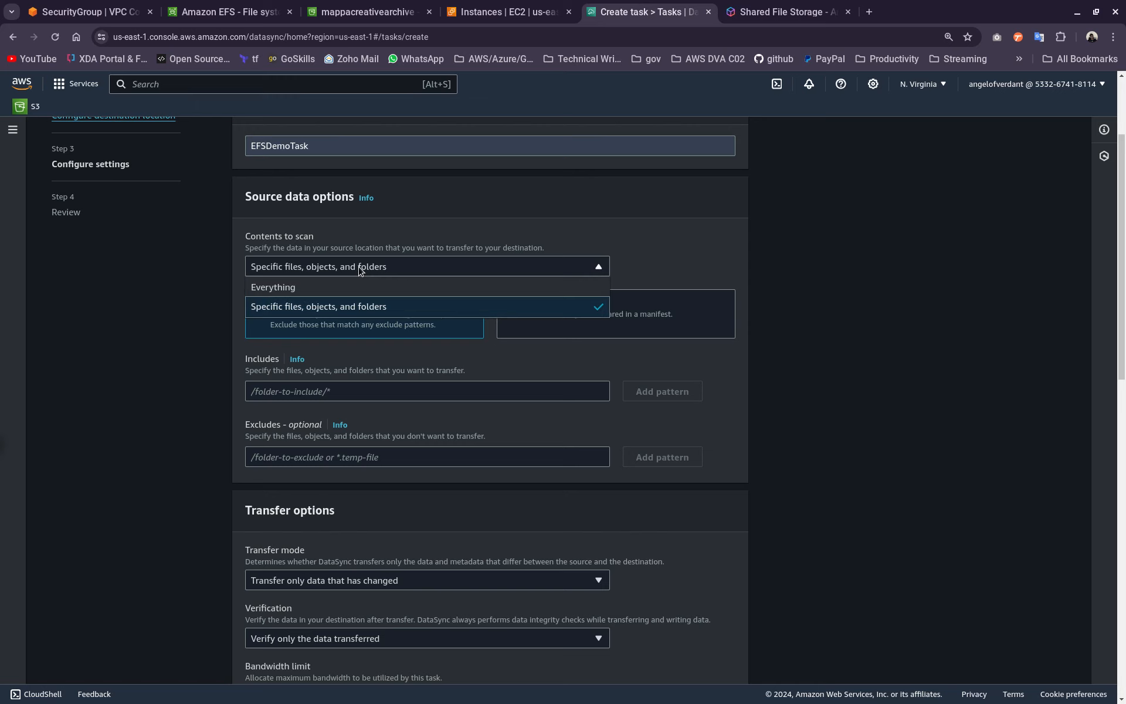
pyautogui.click(352, 289)
pyautogui.click(385, 334)
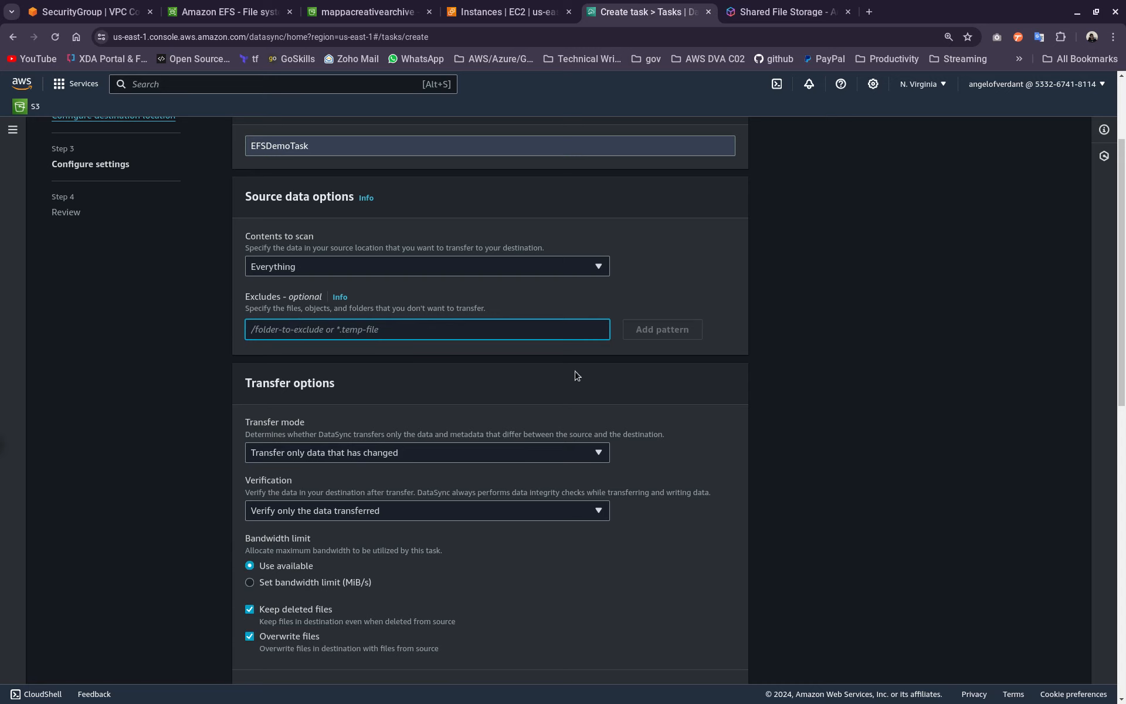
# Step: Examine the transfer mode choices and keep Transfer only data that has changed
pyautogui.scroll(-4, 573, 377)
pyautogui.scroll(3, 479, 412)
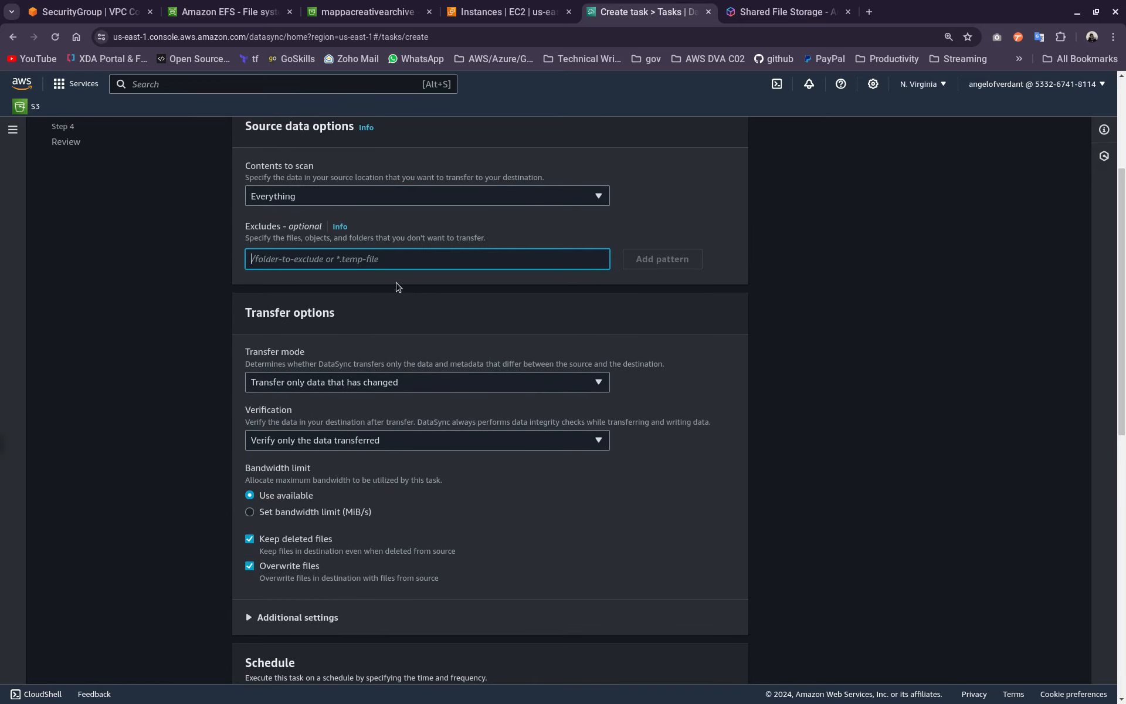
pyautogui.scroll(-1, 455, 402)
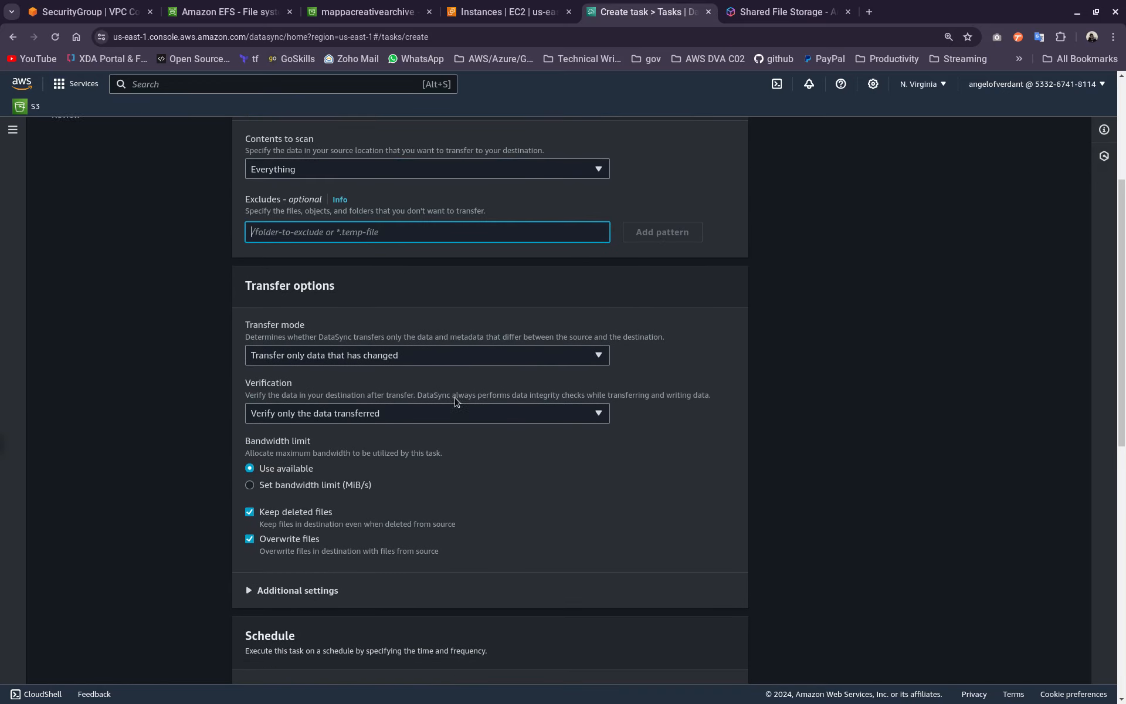
pyautogui.click(298, 313)
pyautogui.click(298, 313)
pyautogui.click(298, 313)
pyautogui.click(298, 315)
pyautogui.click(298, 315)
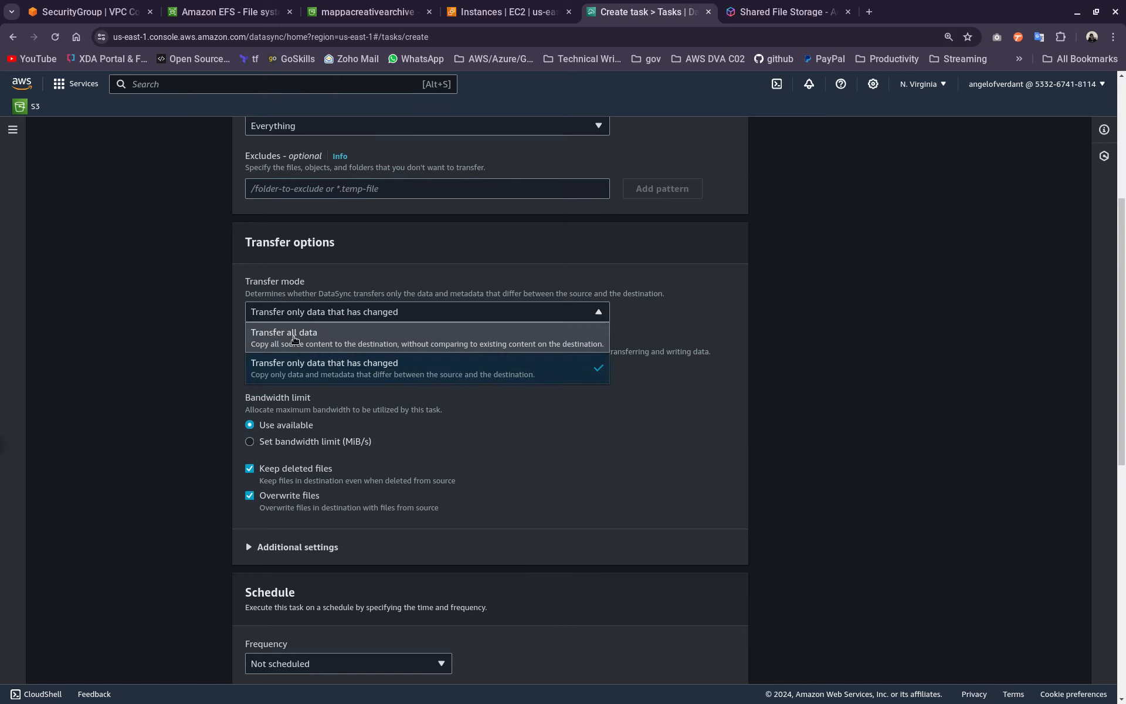
pyautogui.click(314, 317)
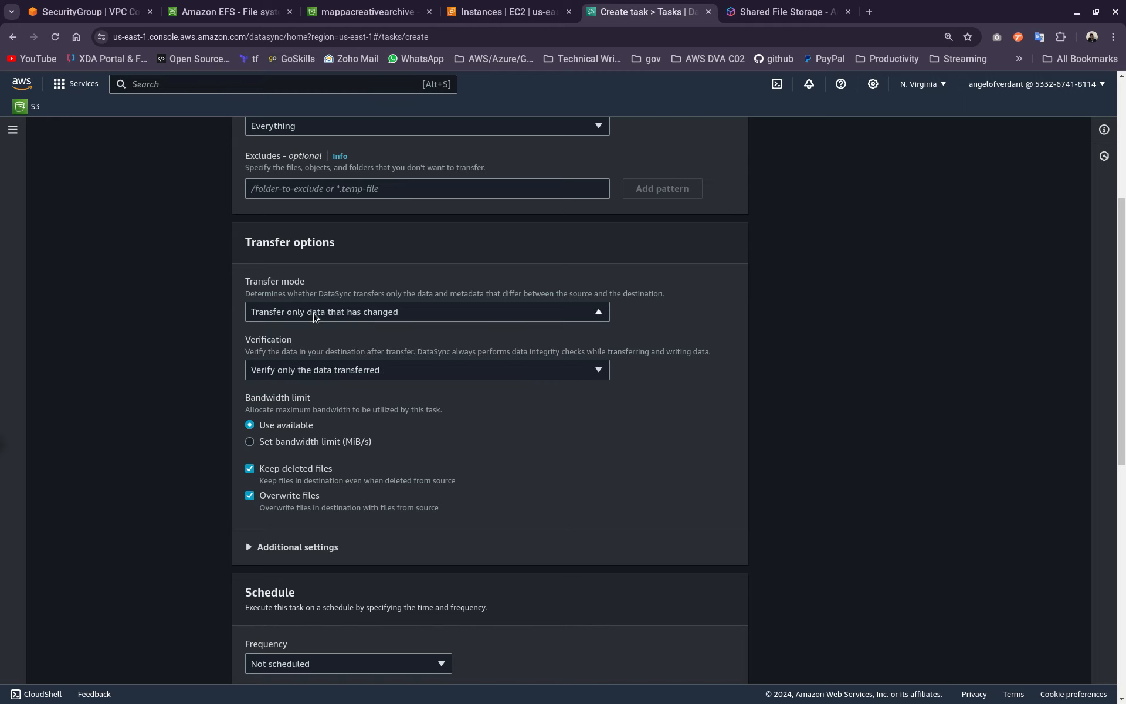
pyautogui.click(314, 316)
pyautogui.click(314, 317)
pyautogui.click(354, 373)
pyautogui.click(353, 374)
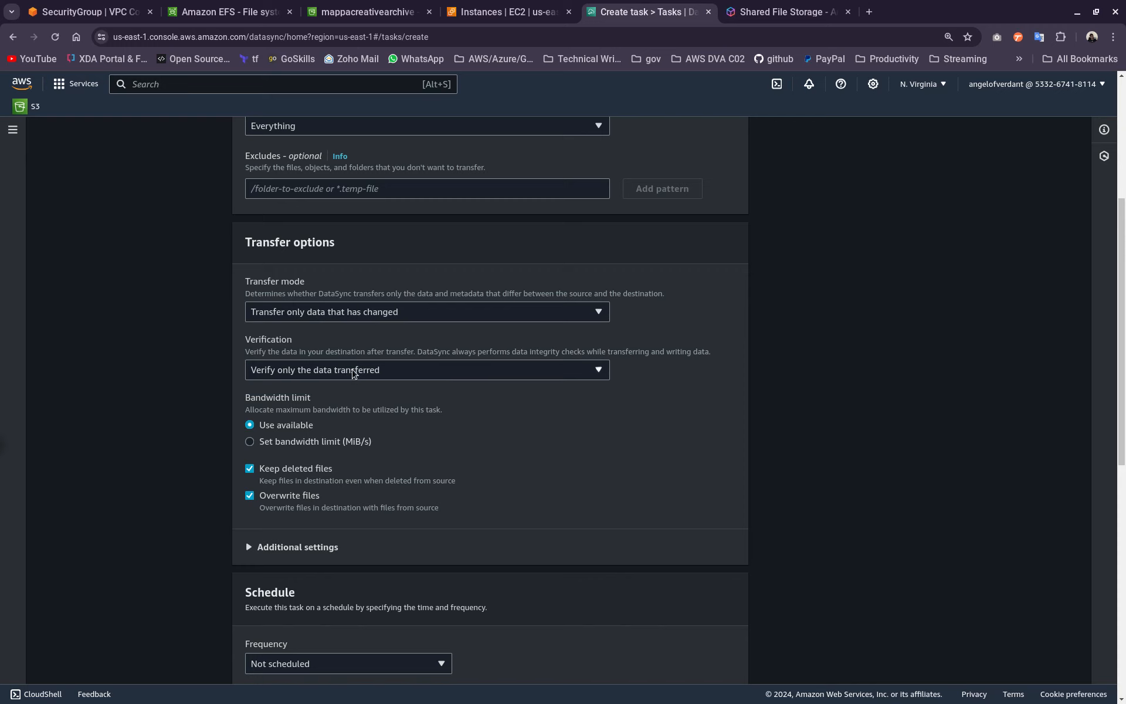
pyautogui.click(373, 313)
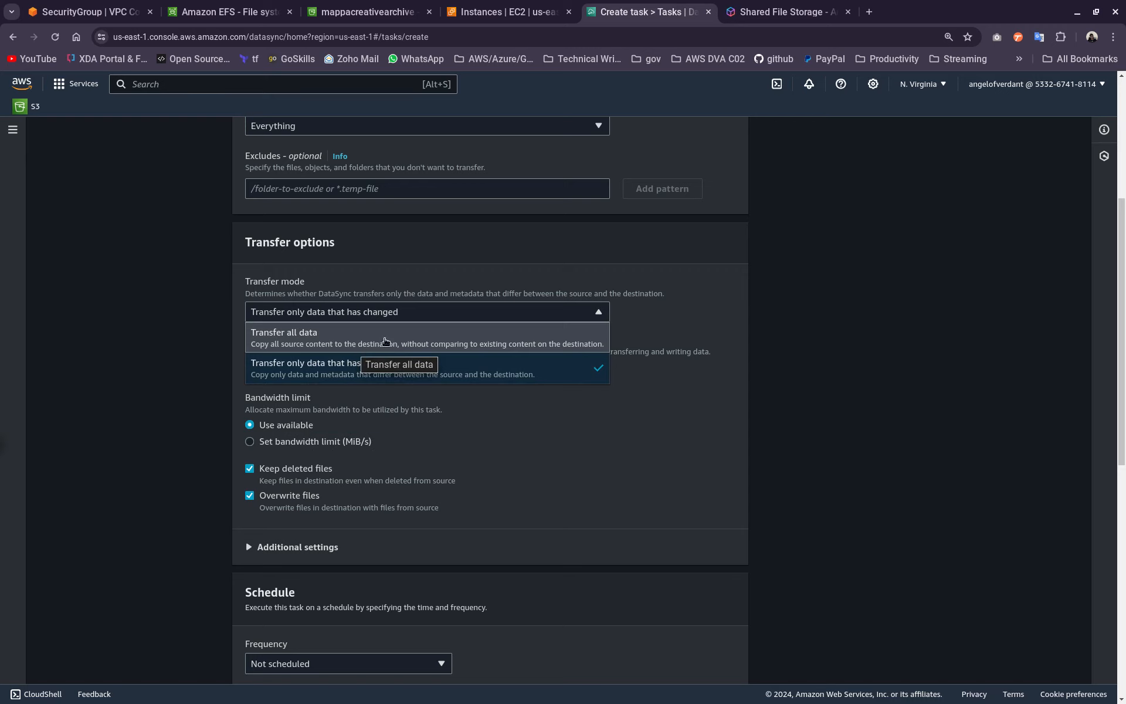
pyautogui.click(650, 317)
pyautogui.click(487, 314)
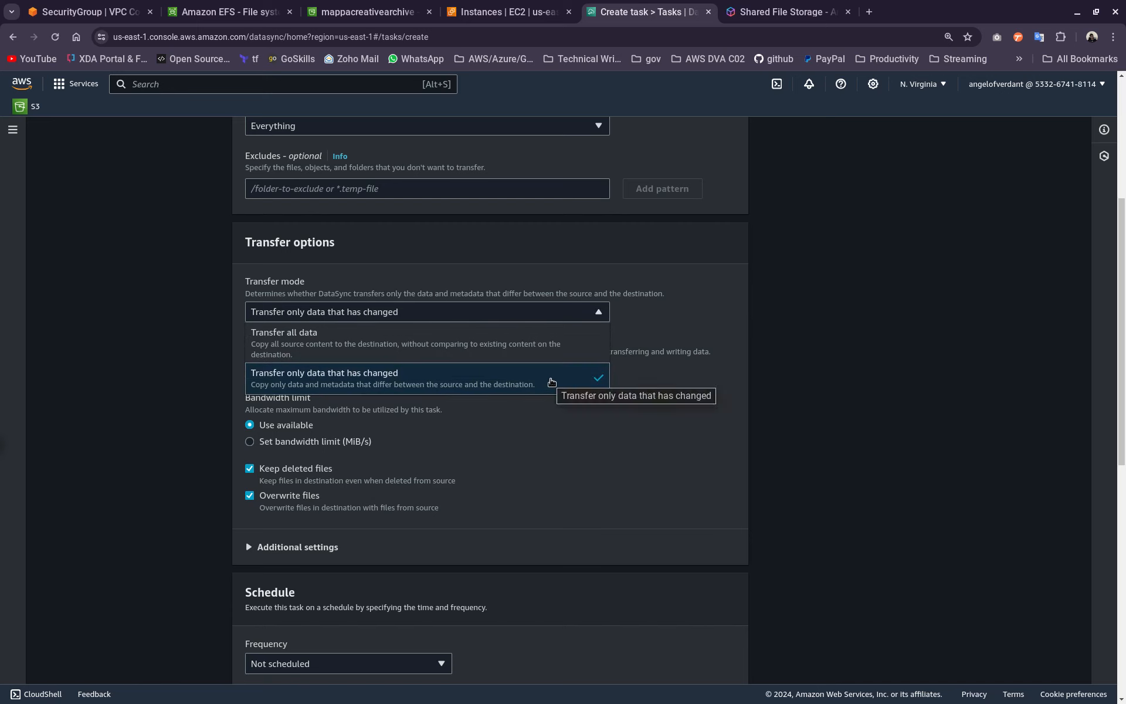
pyautogui.click(475, 381)
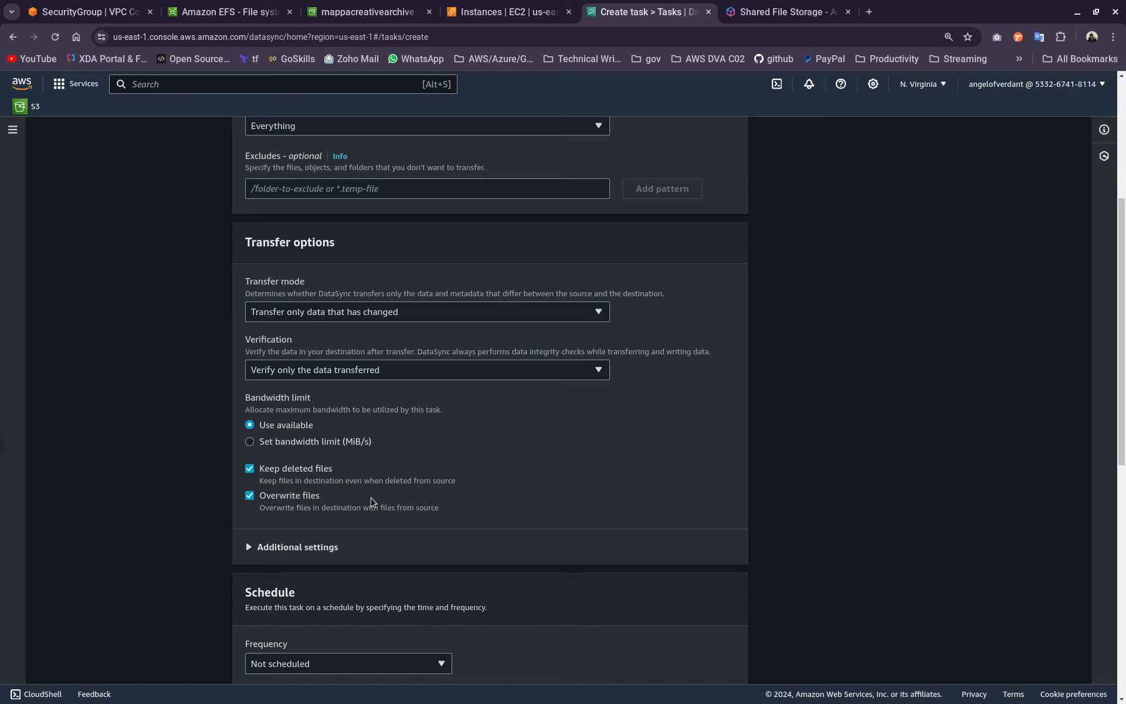
# Step: Examine the verification choices, keeping Verify only the data transferred, and look over the remaining transfer options
pyautogui.click(389, 374)
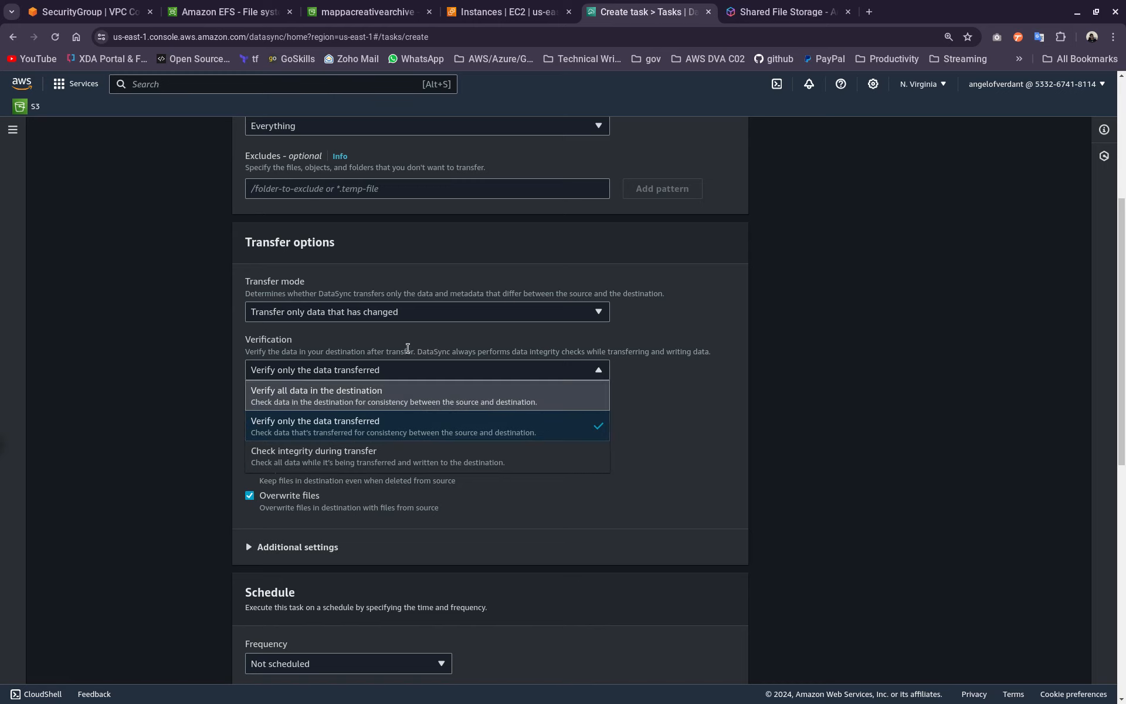
pyautogui.click(411, 422)
pyautogui.scroll(-1, 389, 432)
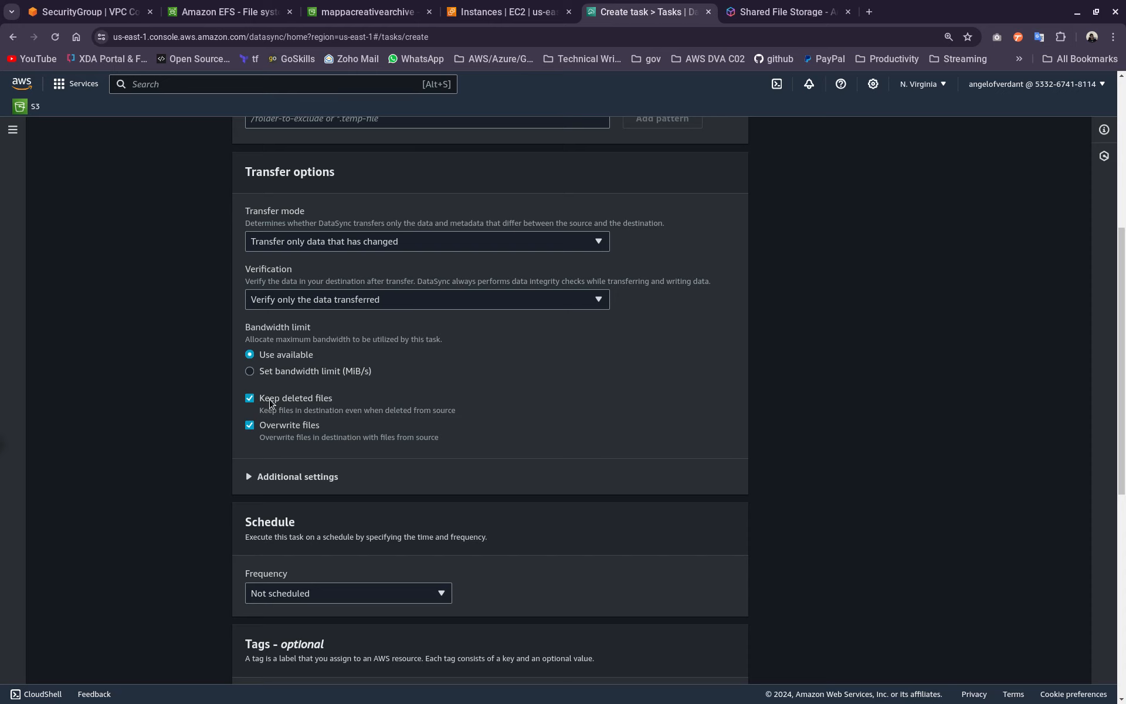
pyautogui.scroll(-2, 276, 407)
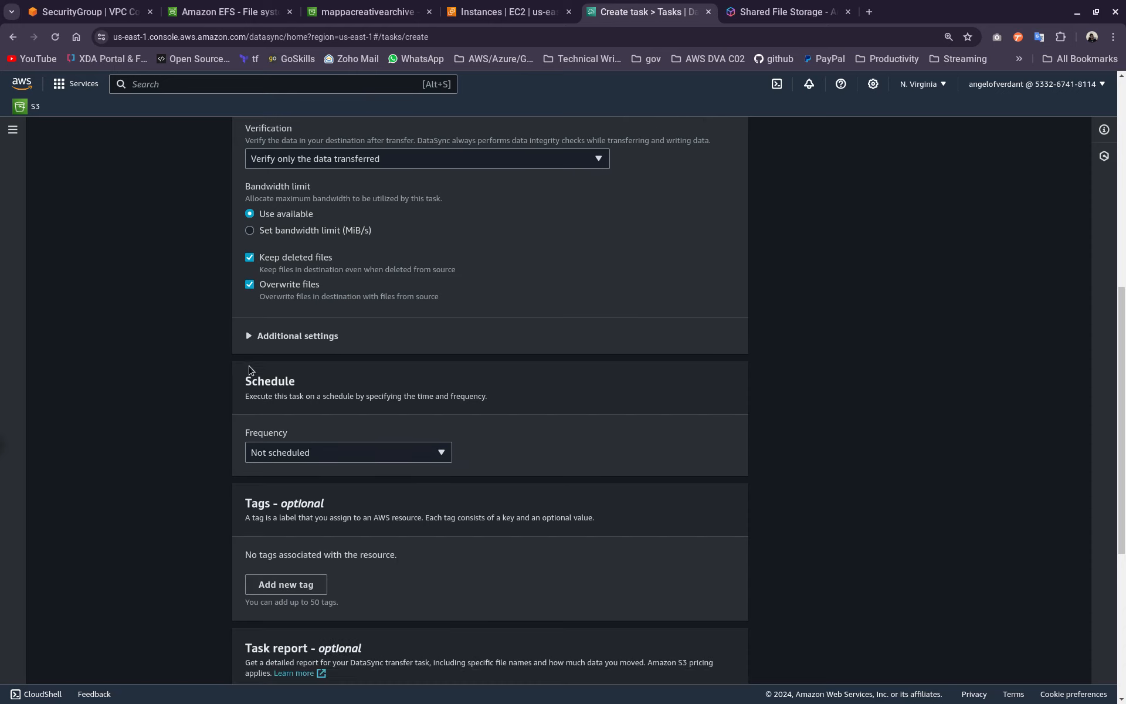
pyautogui.click(251, 339)
pyautogui.click(251, 340)
# Step: Schedule the task to run daily at 00:00 and keep the task report type as None
pyautogui.scroll(-5, 352, 472)
pyautogui.scroll(1, 352, 472)
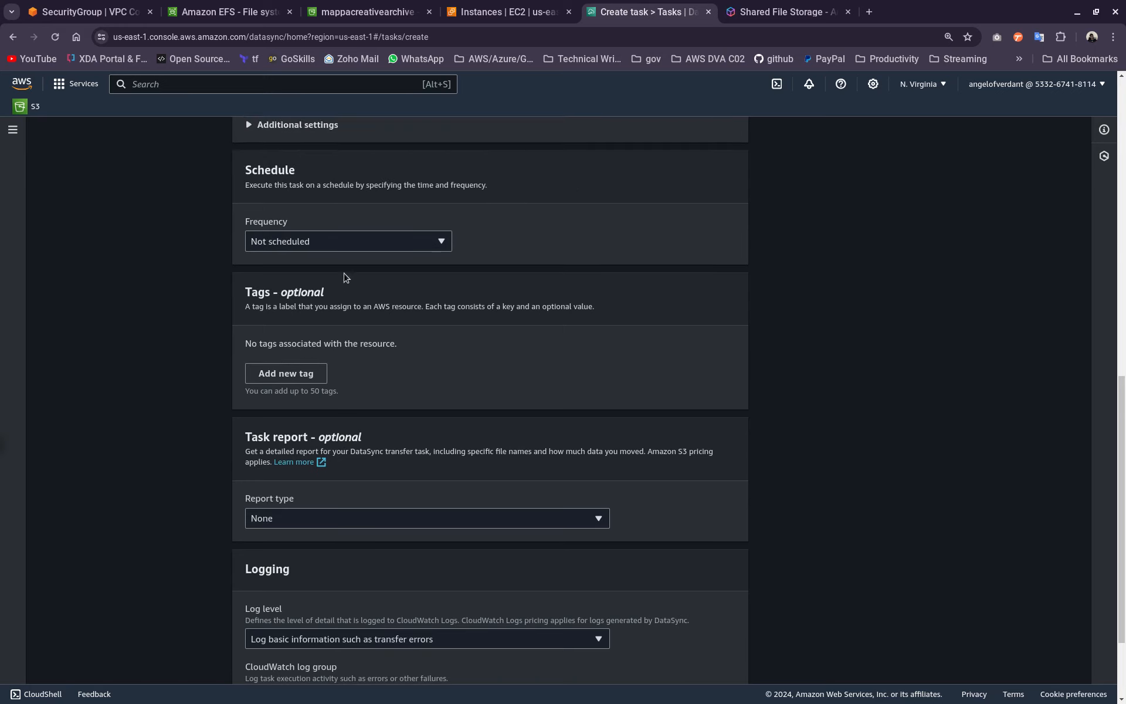
pyautogui.click(344, 246)
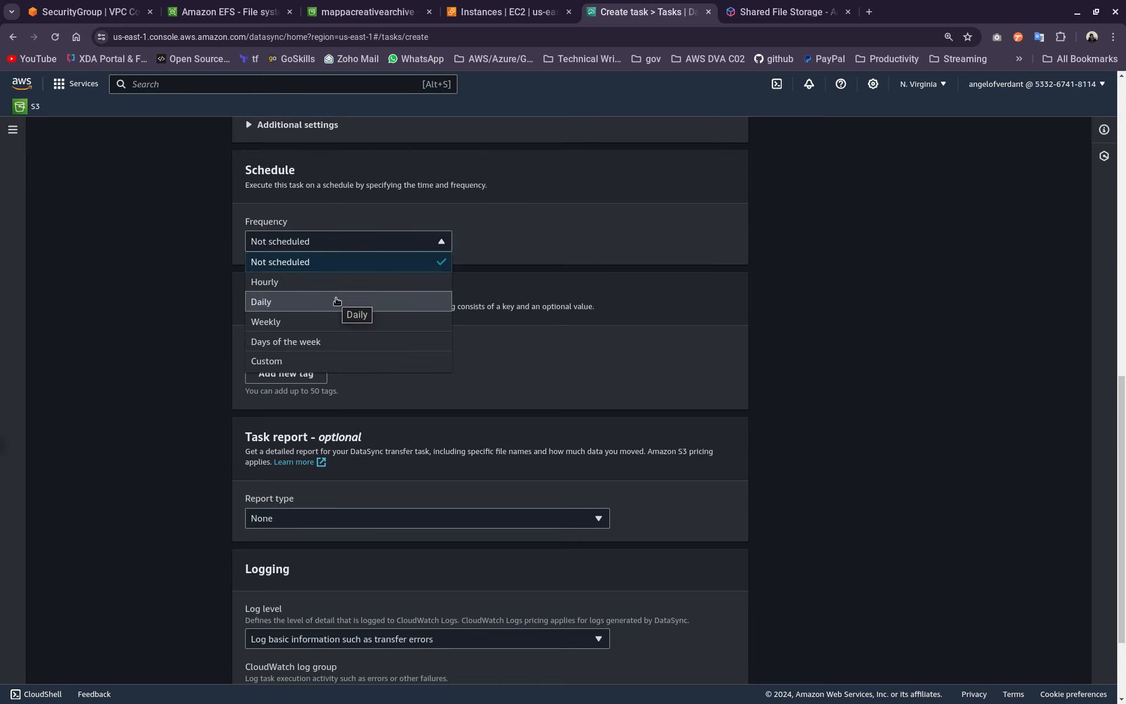
pyautogui.click(337, 301)
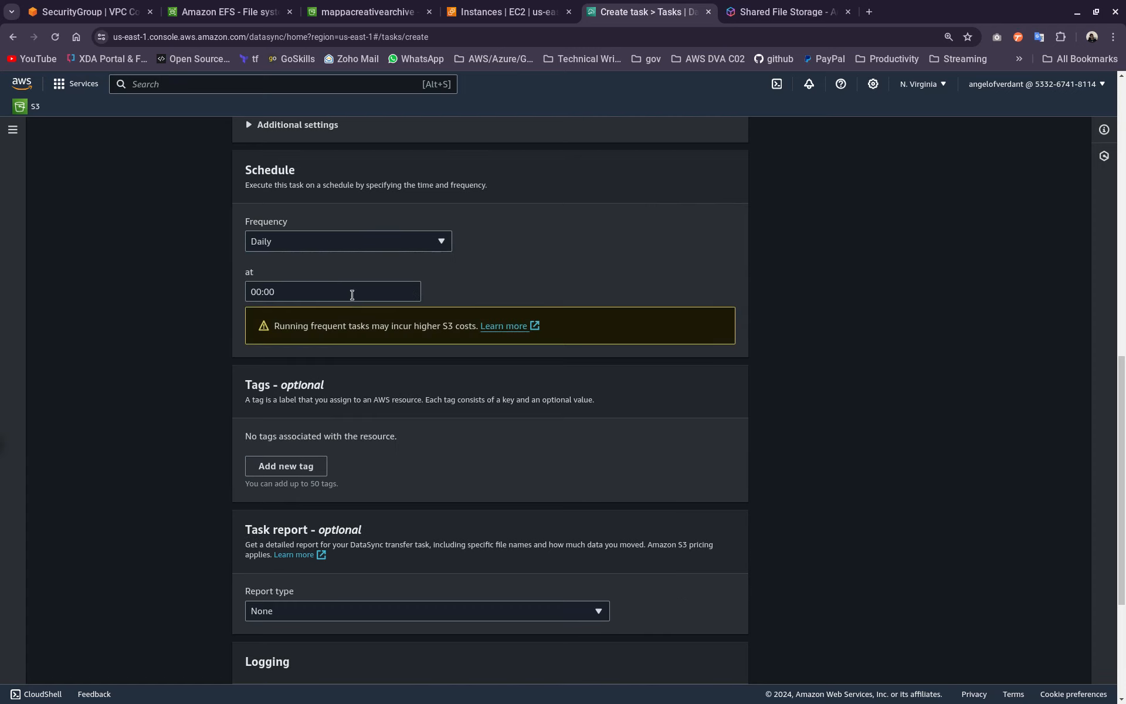
pyautogui.click(314, 288)
pyautogui.click(521, 256)
pyautogui.click(282, 290)
pyautogui.click(454, 270)
pyautogui.scroll(-5, 469, 420)
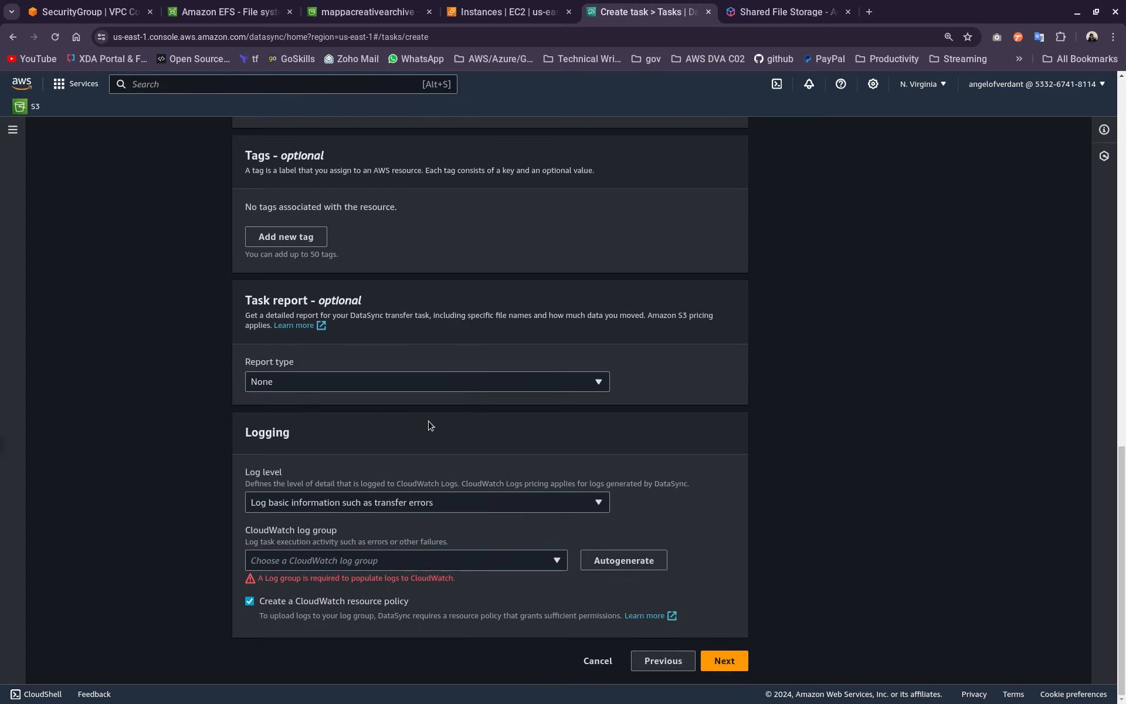
pyautogui.click(380, 391)
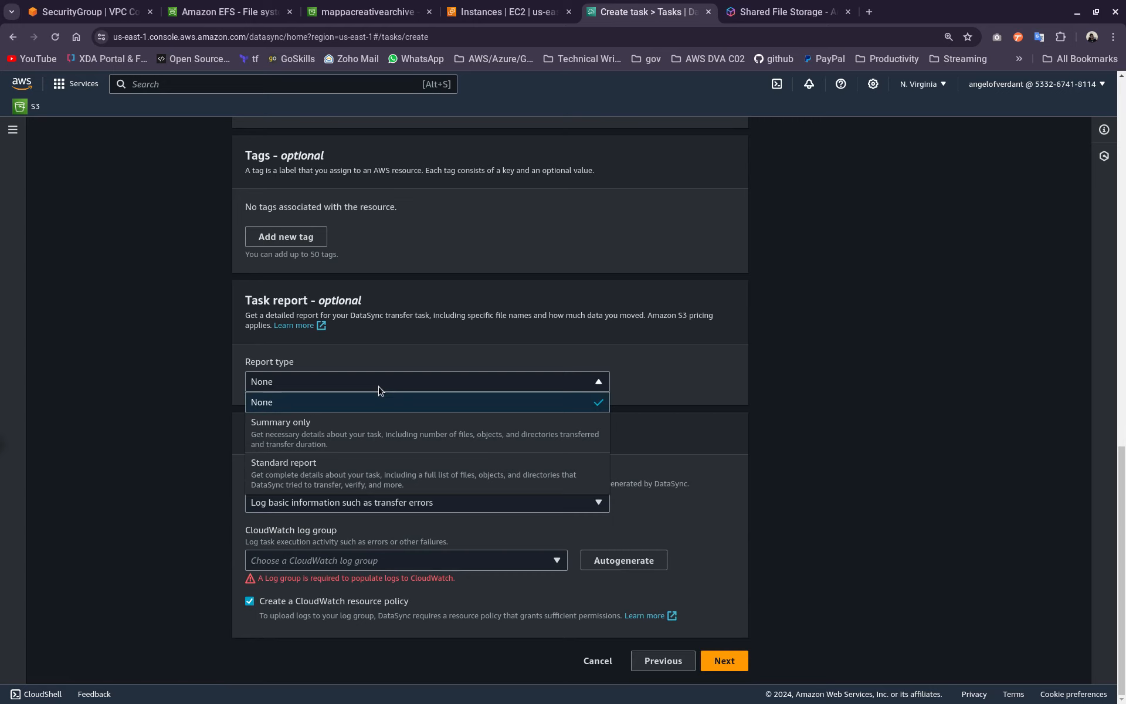
pyautogui.click(381, 391)
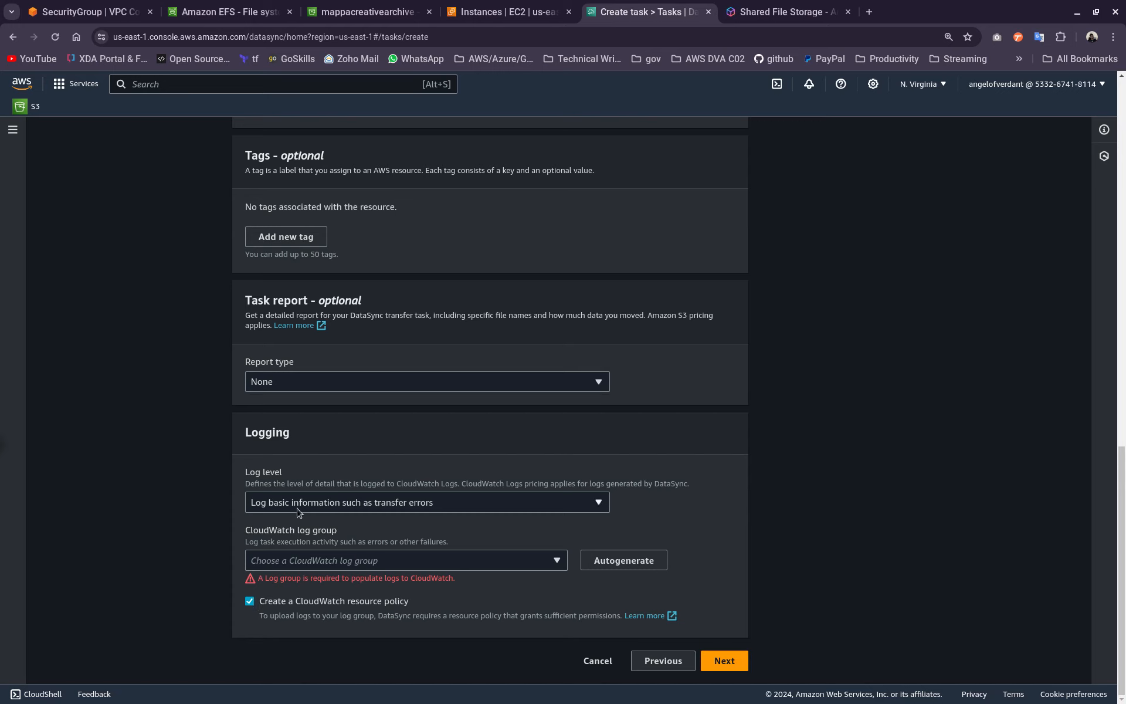
# Step: Try turning off the CloudWatch resource policy and log delivery, and restore the log level to Log basic information such as transfer errors
pyautogui.click(250, 601)
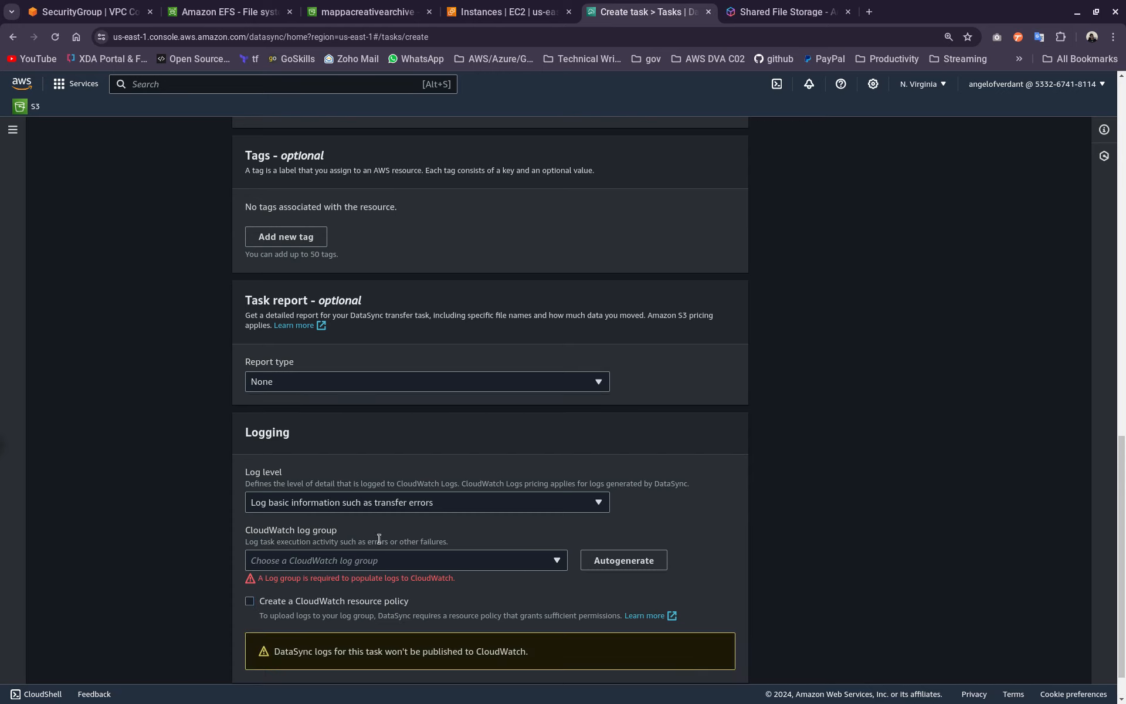
pyautogui.scroll(6, 345, 414)
pyautogui.scroll(5, 390, 404)
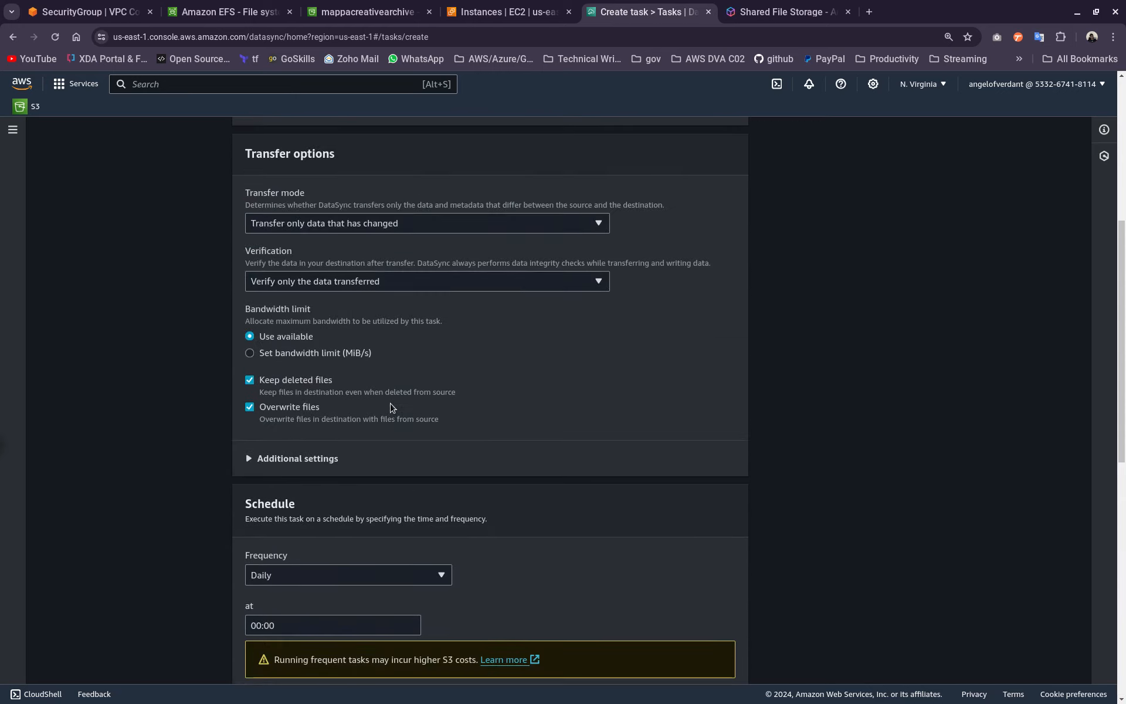
pyautogui.scroll(-12, 388, 410)
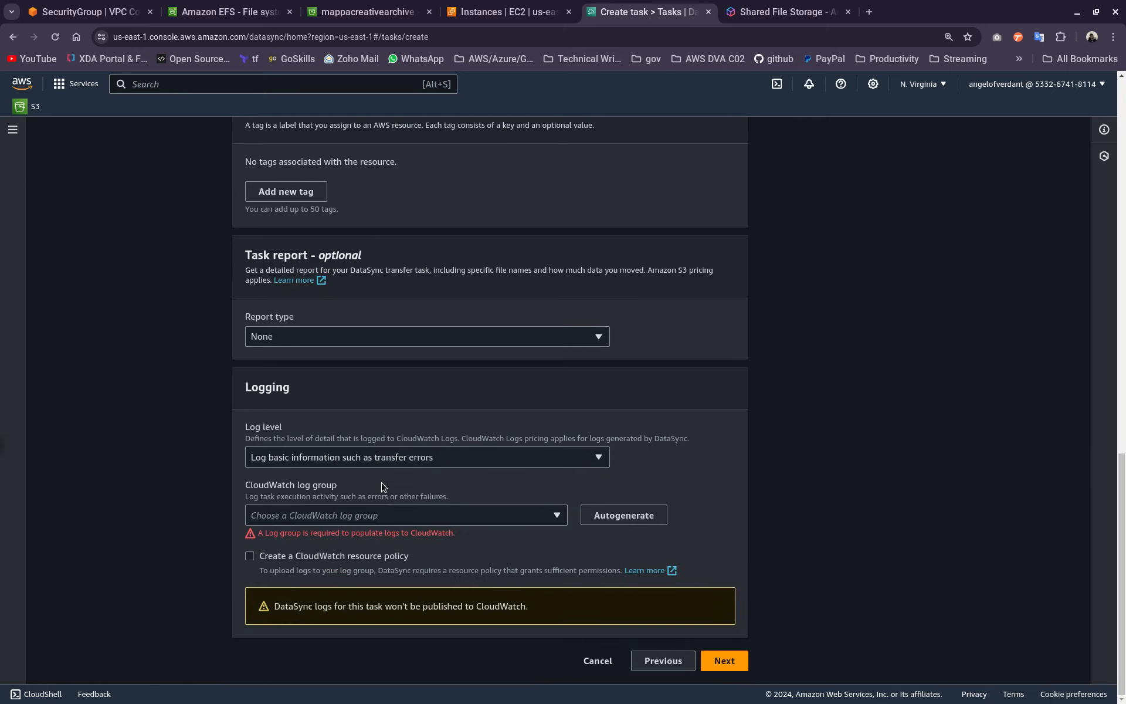
pyautogui.click(444, 458)
pyautogui.click(415, 477)
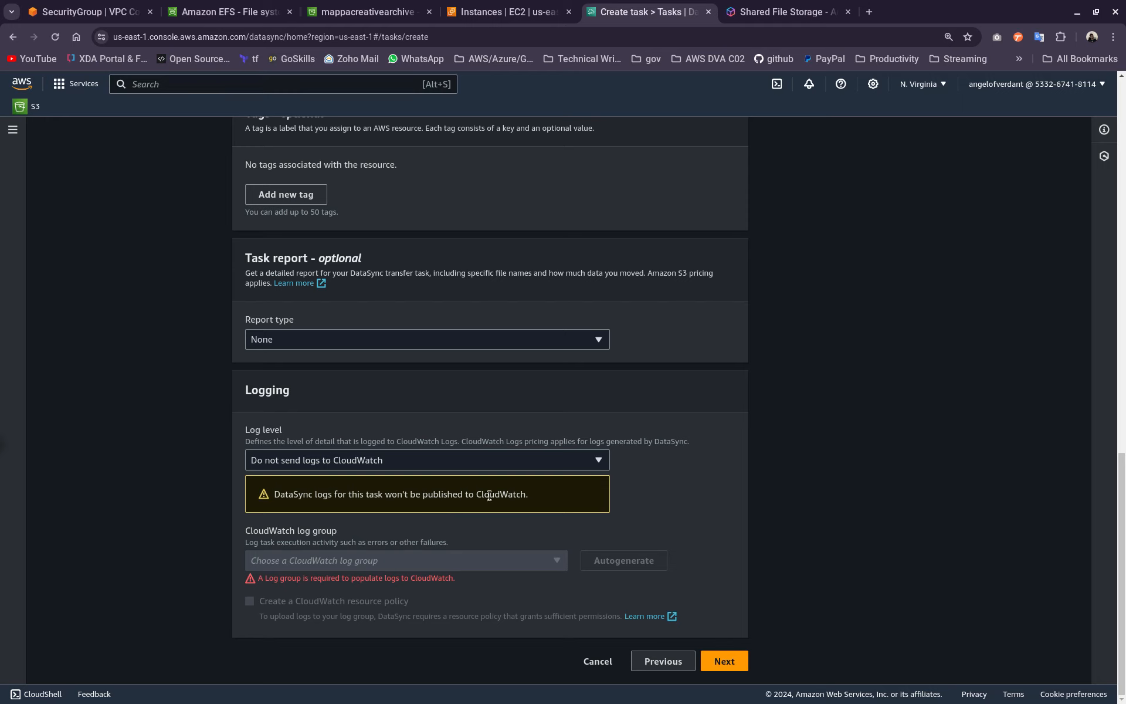
pyautogui.click(448, 469)
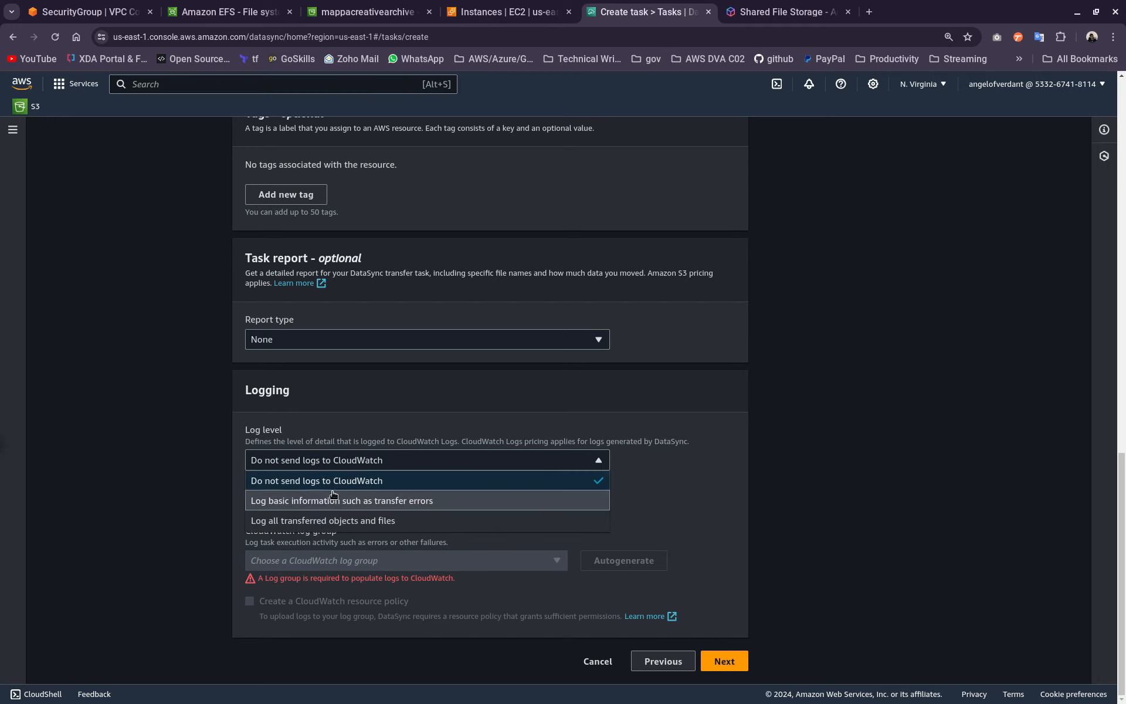
pyautogui.click(351, 502)
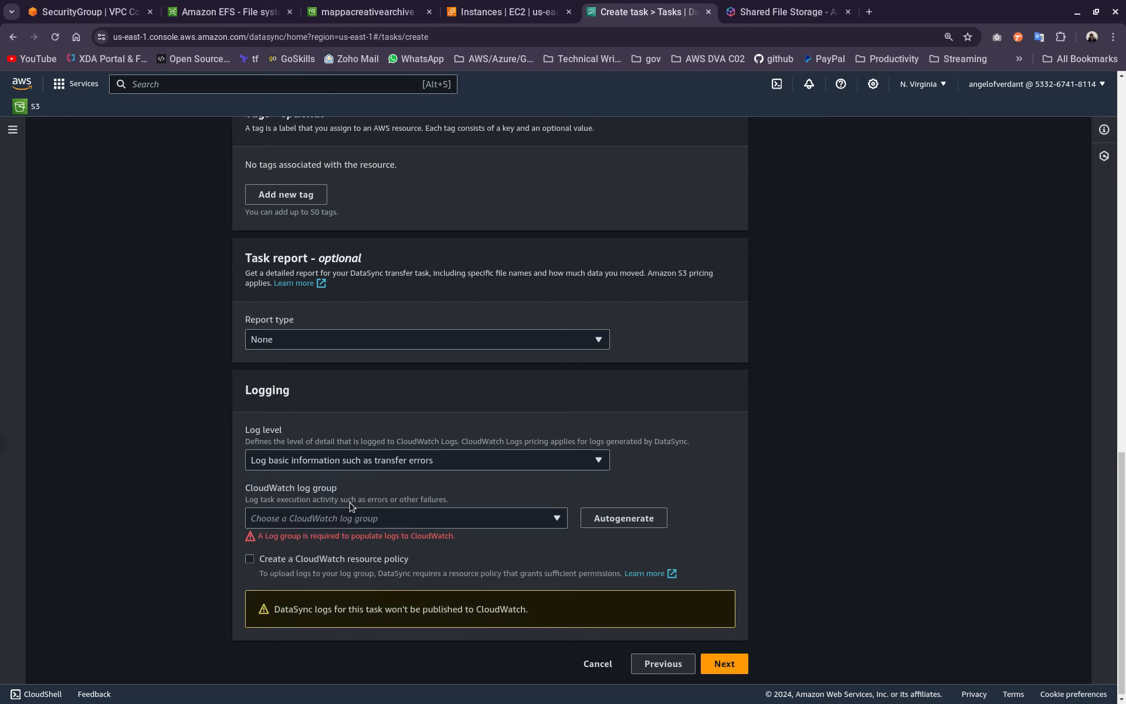
# Step: Autogenerate the CloudWatch log group for the task and enable creation of a CloudWatch resource policy
pyautogui.click(610, 518)
pyautogui.click(299, 559)
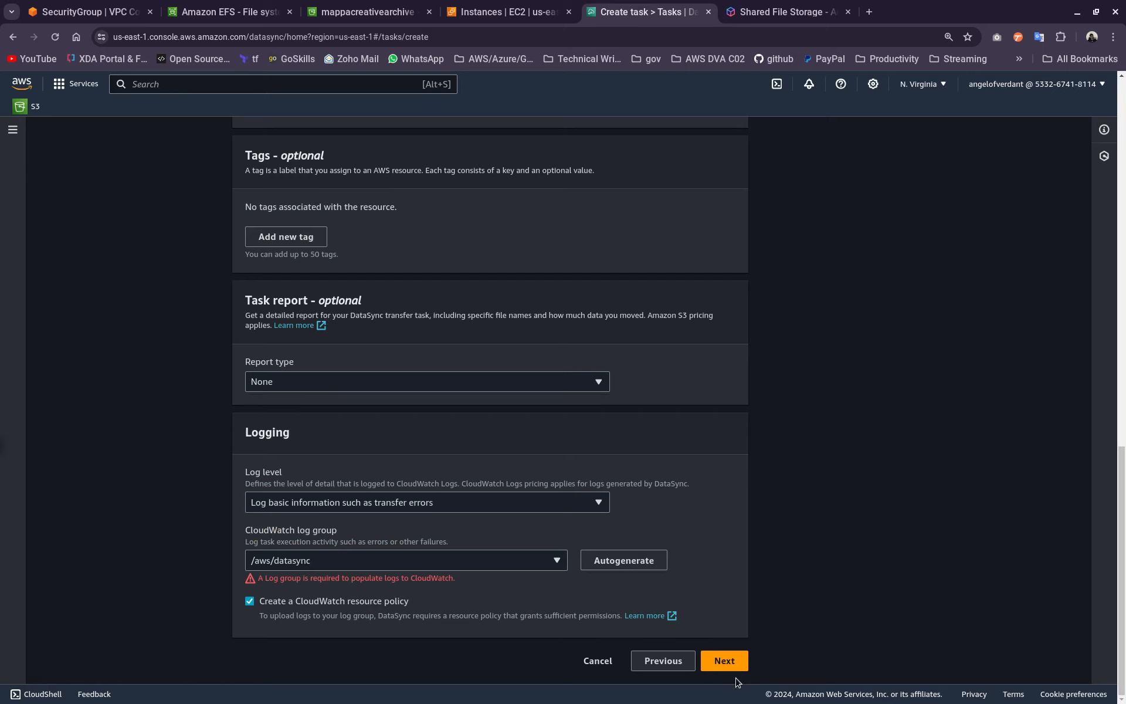
# Step: Accept the settings, create the DataSync task, and review its source and destination locations
pyautogui.click(726, 663)
pyautogui.scroll(-20, 338, 488)
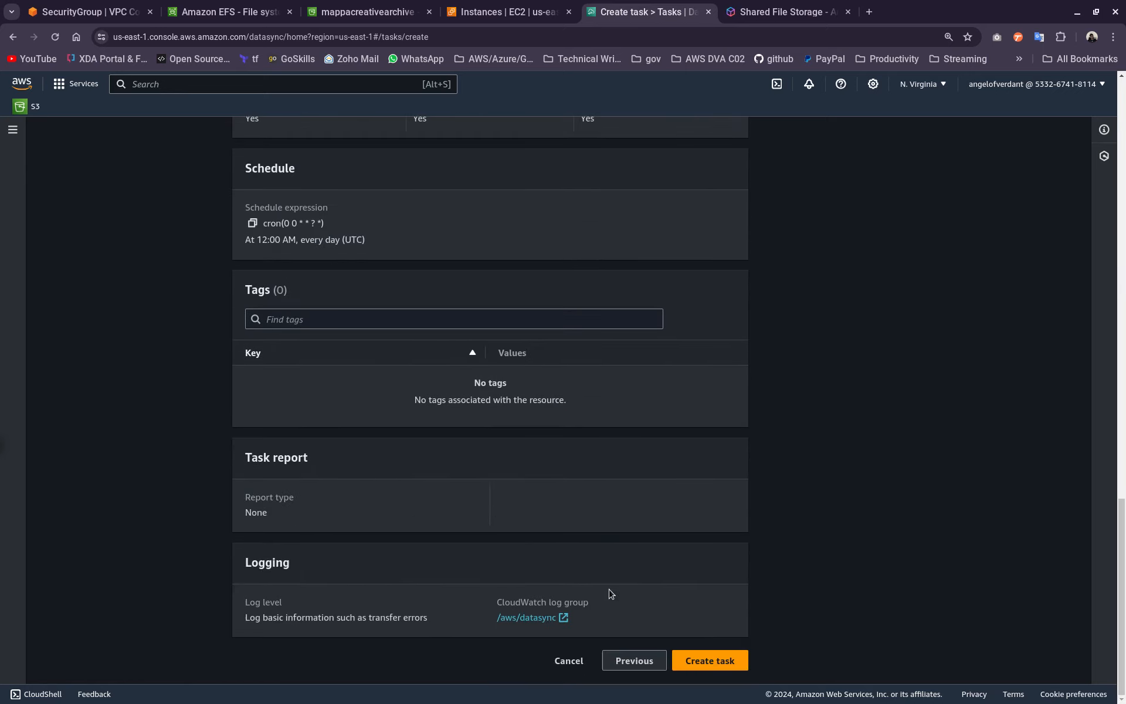
pyautogui.click(726, 661)
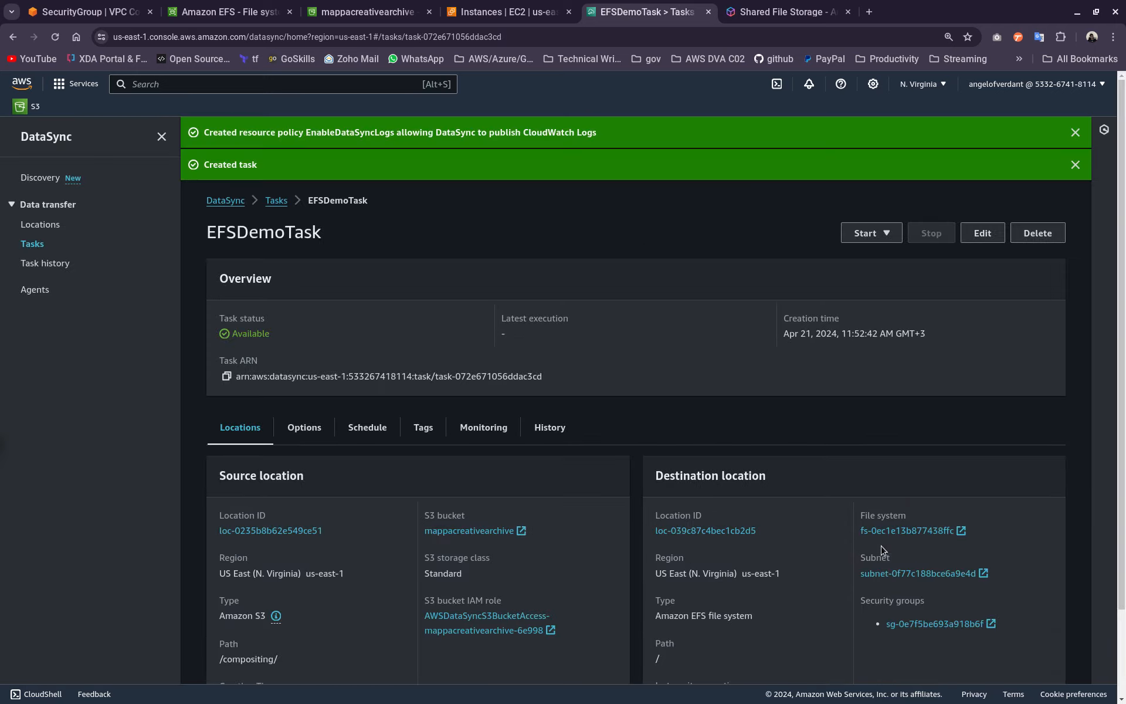
pyautogui.scroll(-2, 417, 560)
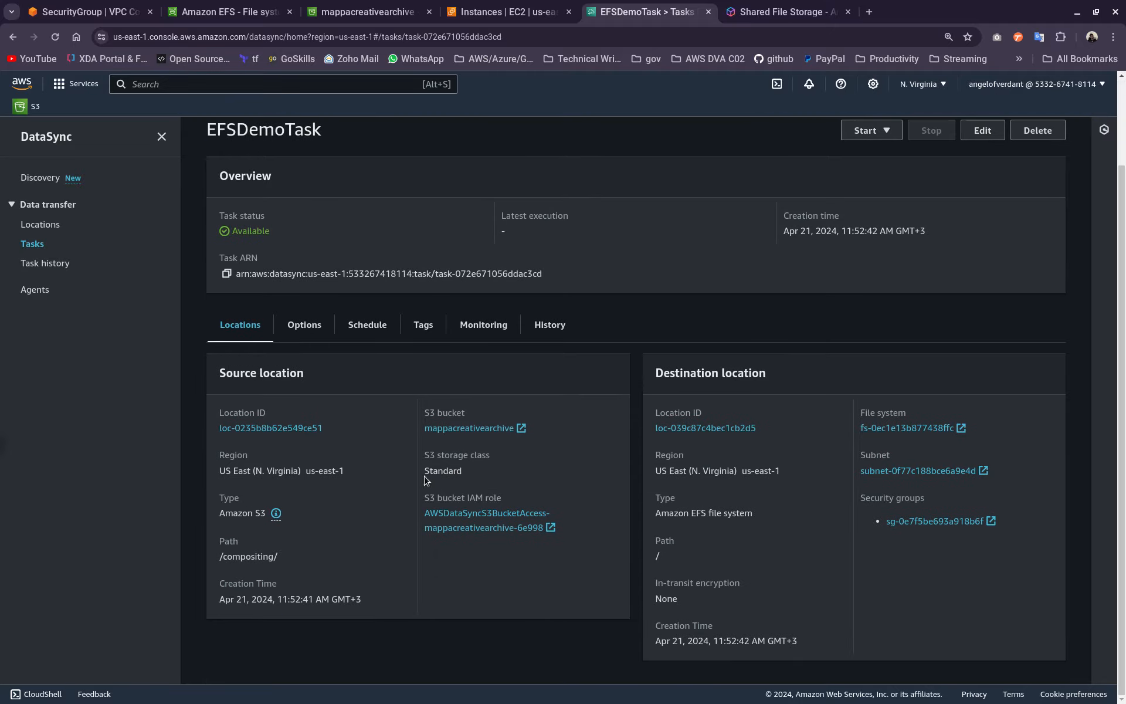
# Step: Dismiss the task-created and resource-policy notifications above EFSDemoTask
pyautogui.scroll(2, 563, 493)
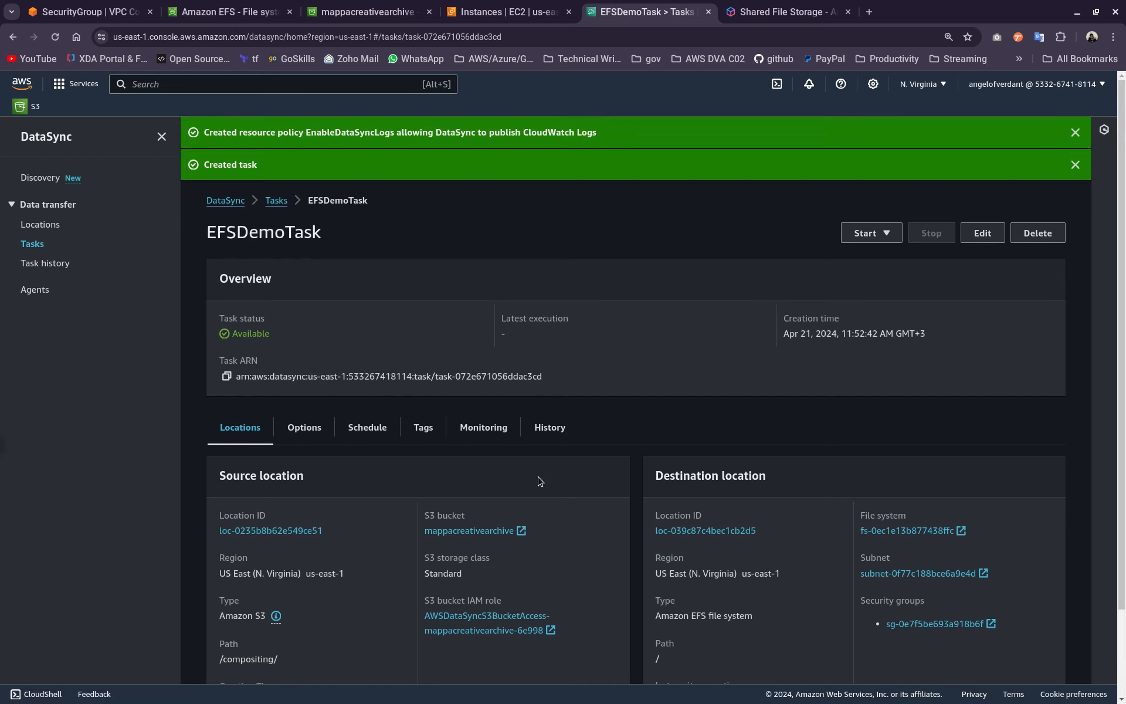
pyautogui.click(1075, 164)
pyautogui.click(1076, 134)
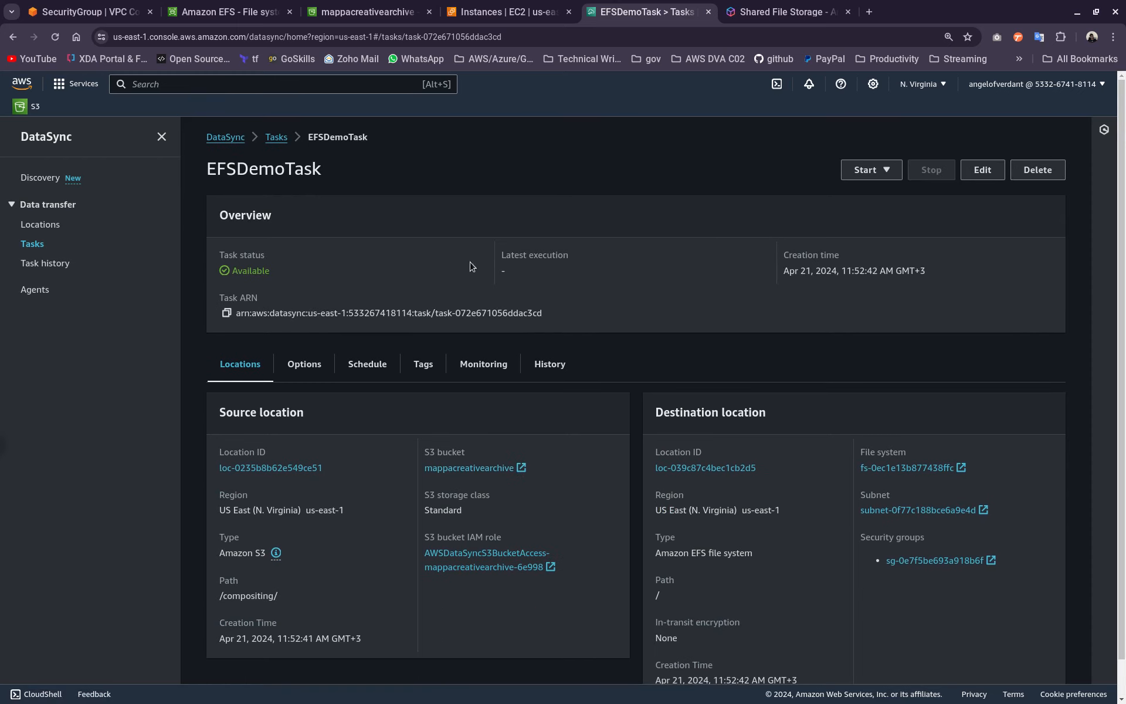
# Step: Switch to the terminal, quit htop, list the contents of the work folder, and return to the DataSync task in the browser
pyautogui.hotkey('alt', 'Tab')
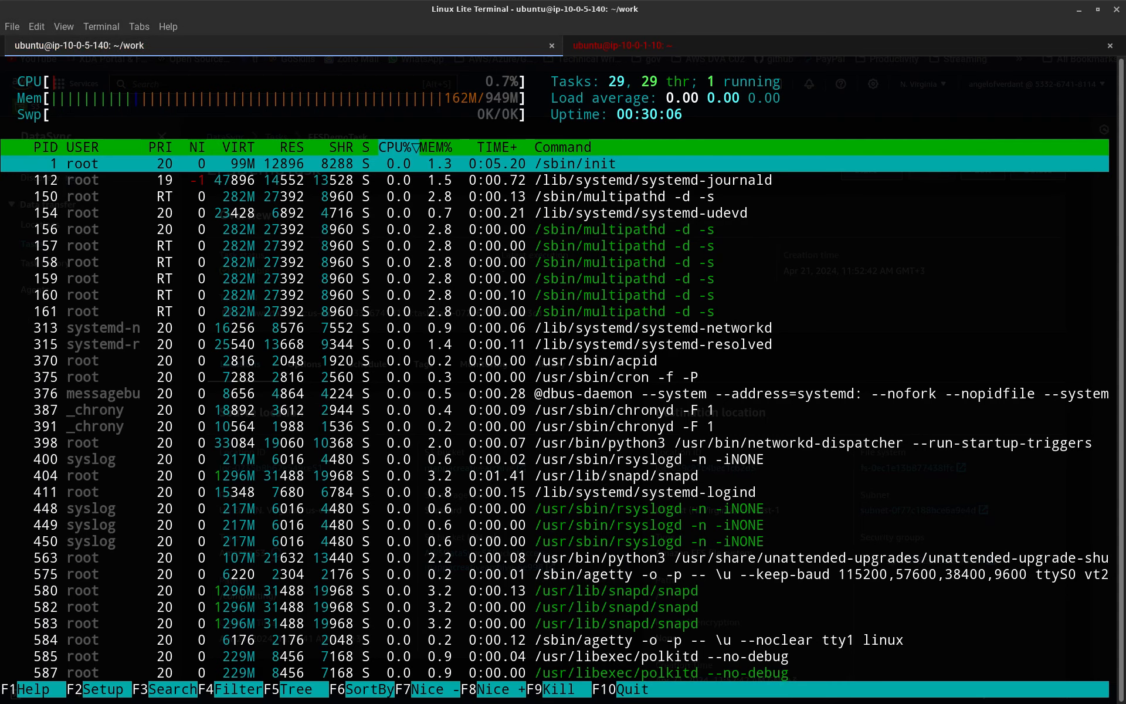
pyautogui.press('q')
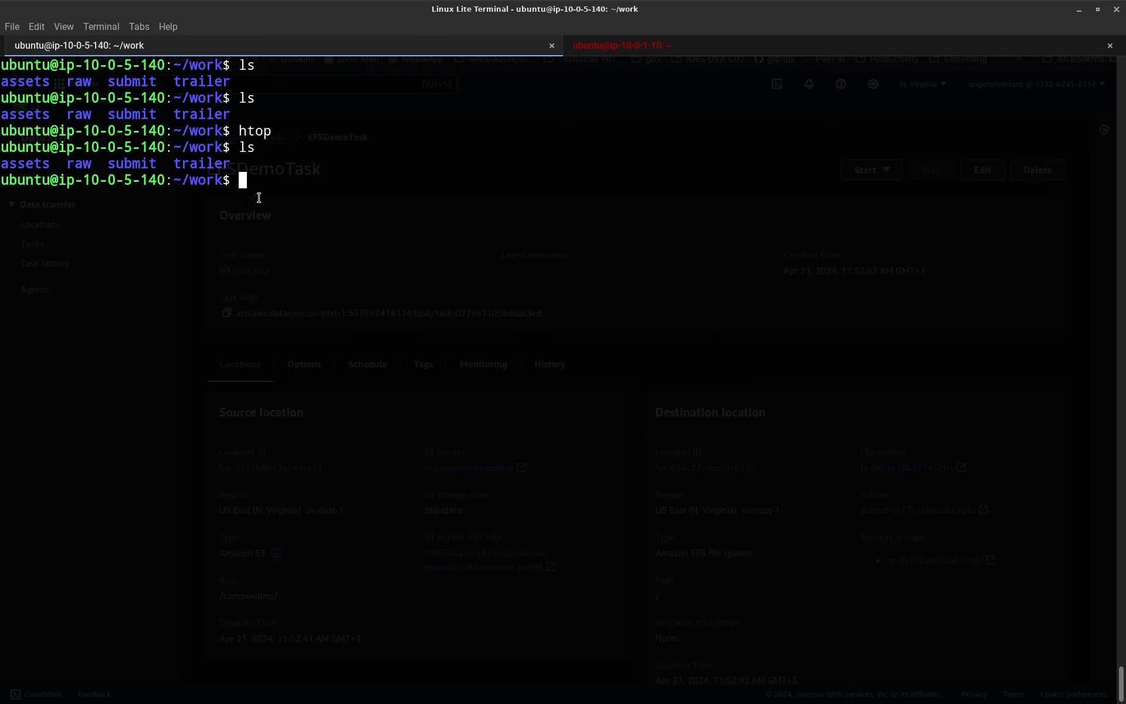
pyautogui.hotkey('alt', 'Tab')
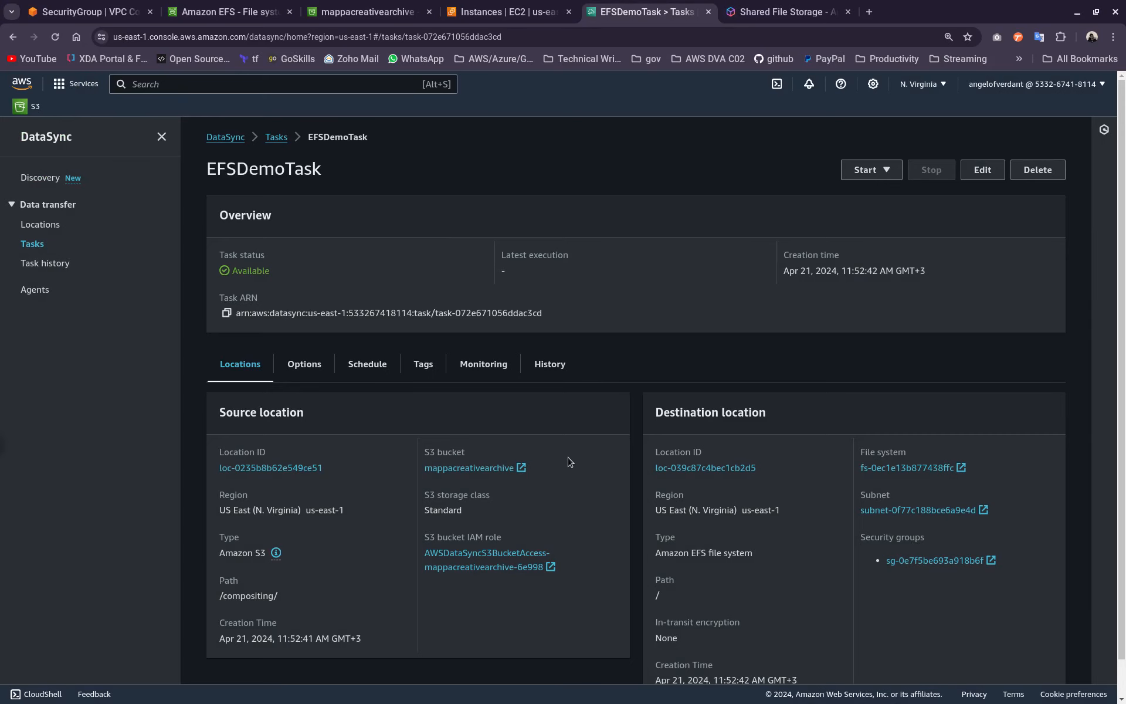
# Step: Start EFSDemoTask with its default options and check its running status
pyautogui.click(887, 170)
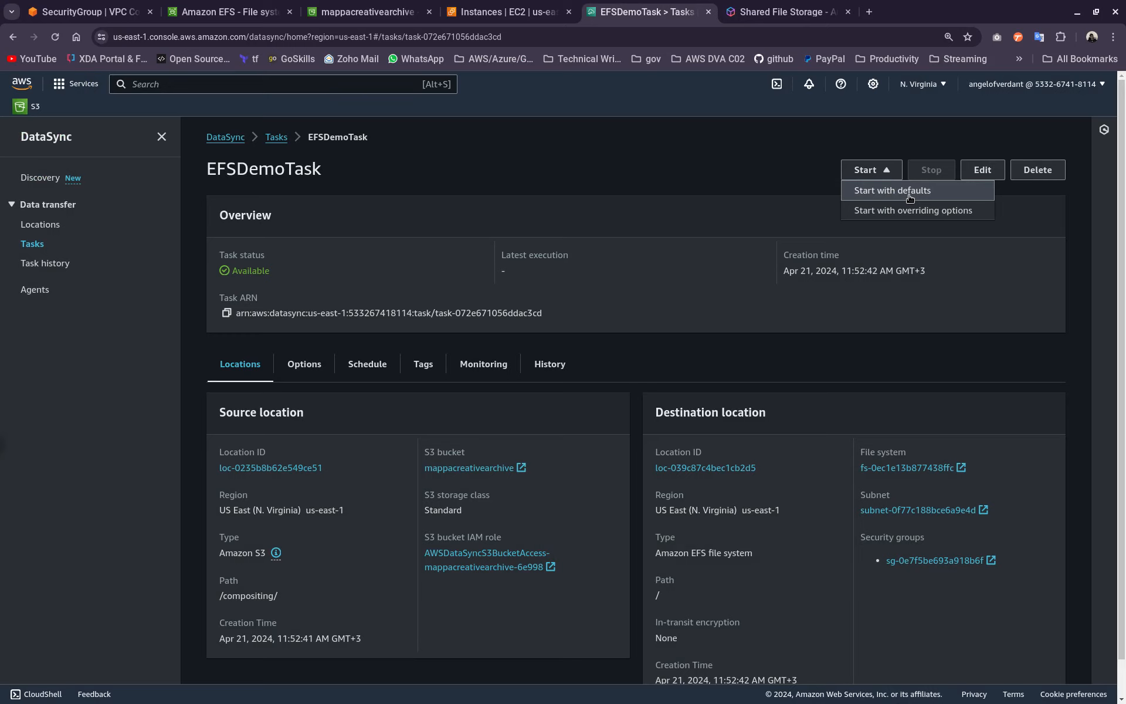
pyautogui.click(909, 198)
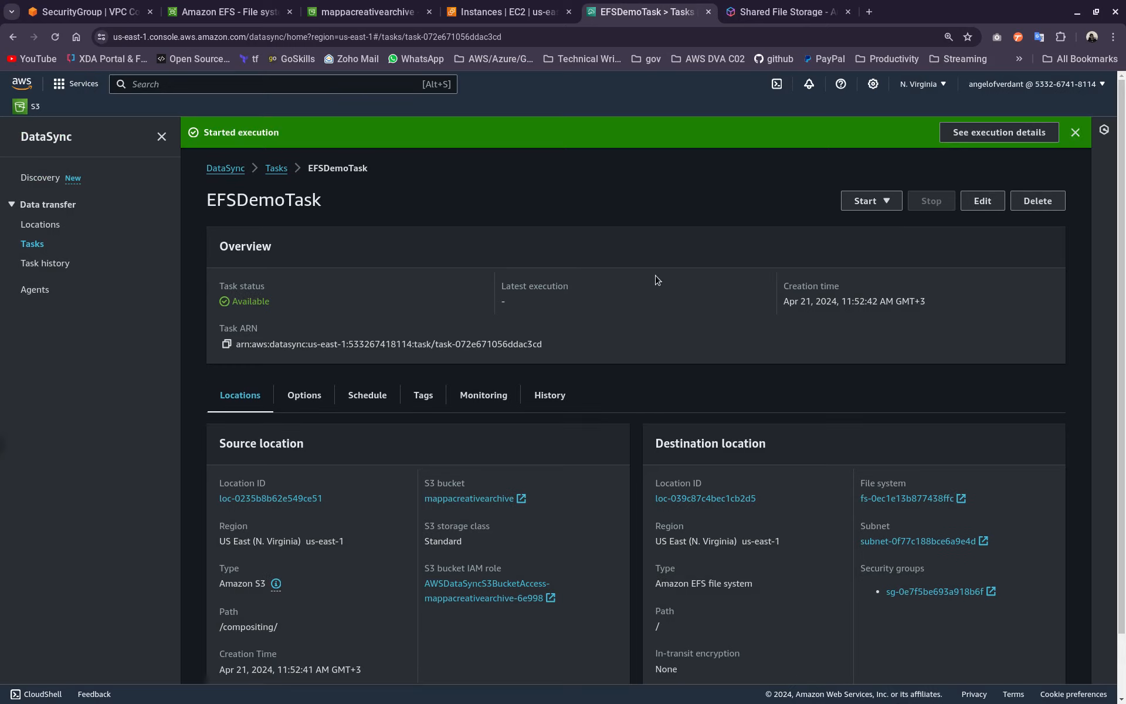
pyautogui.scroll(-1, 469, 333)
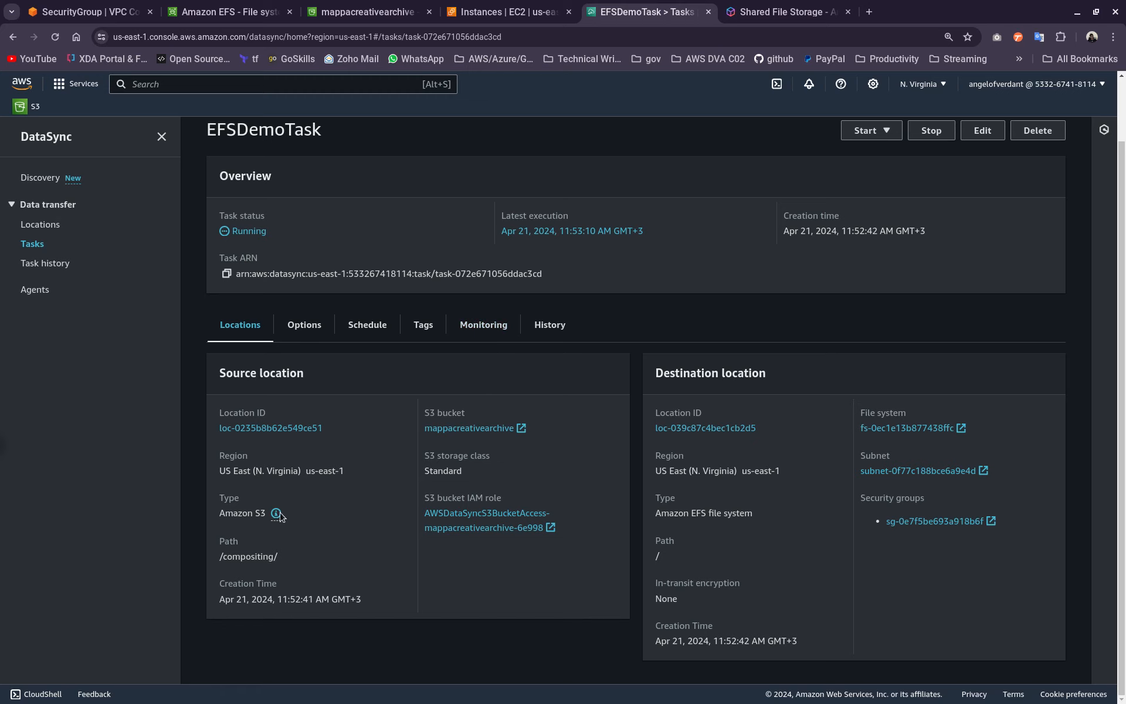
pyautogui.scroll(1, 330, 324)
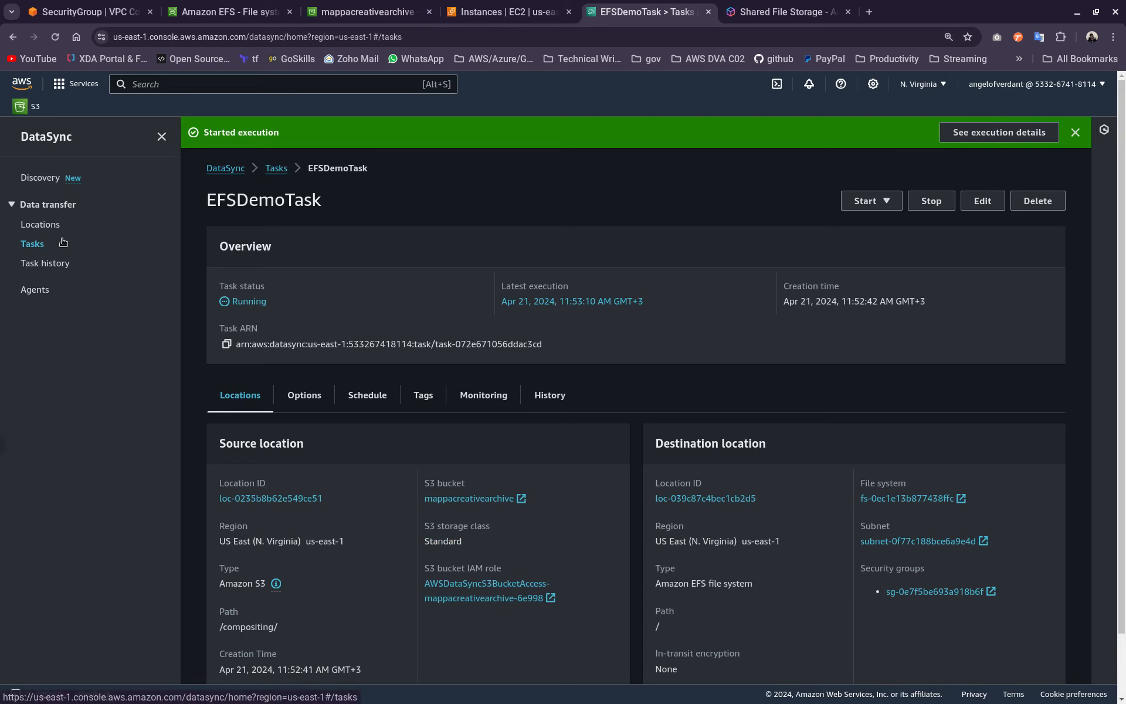
# Step: Begin a new DataSync task from the task list, with a new Amazon EFS file system as the source location type
pyautogui.click(36, 245)
pyautogui.click(1009, 175)
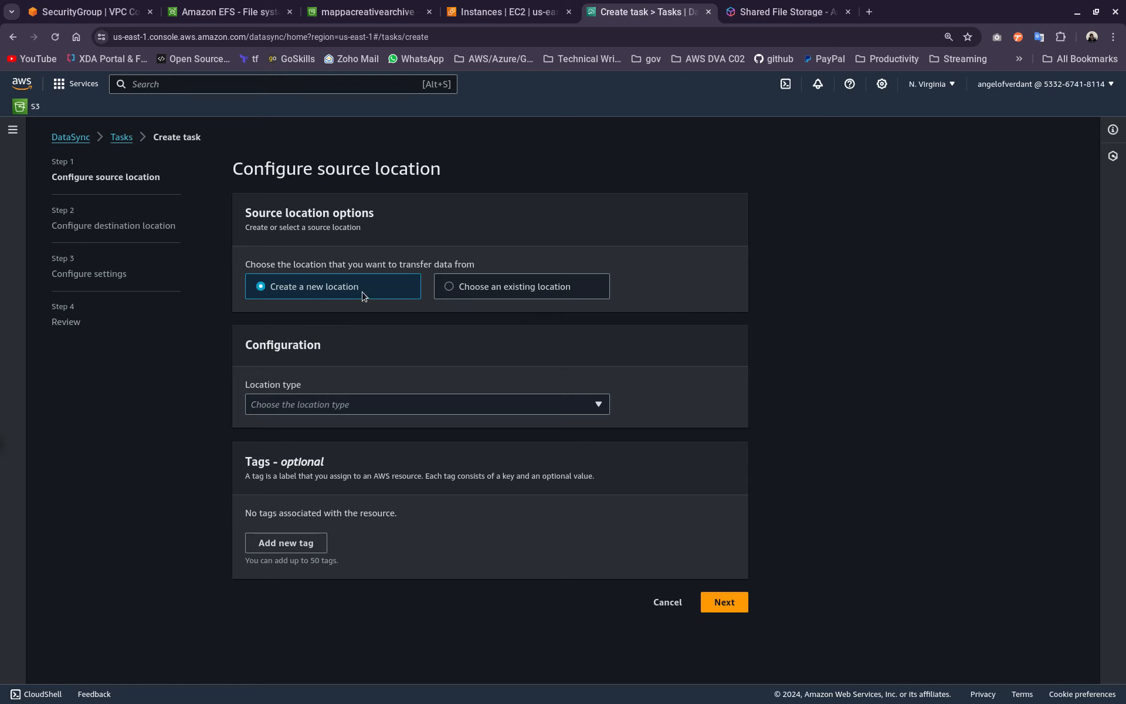
pyautogui.click(363, 408)
pyautogui.click(365, 424)
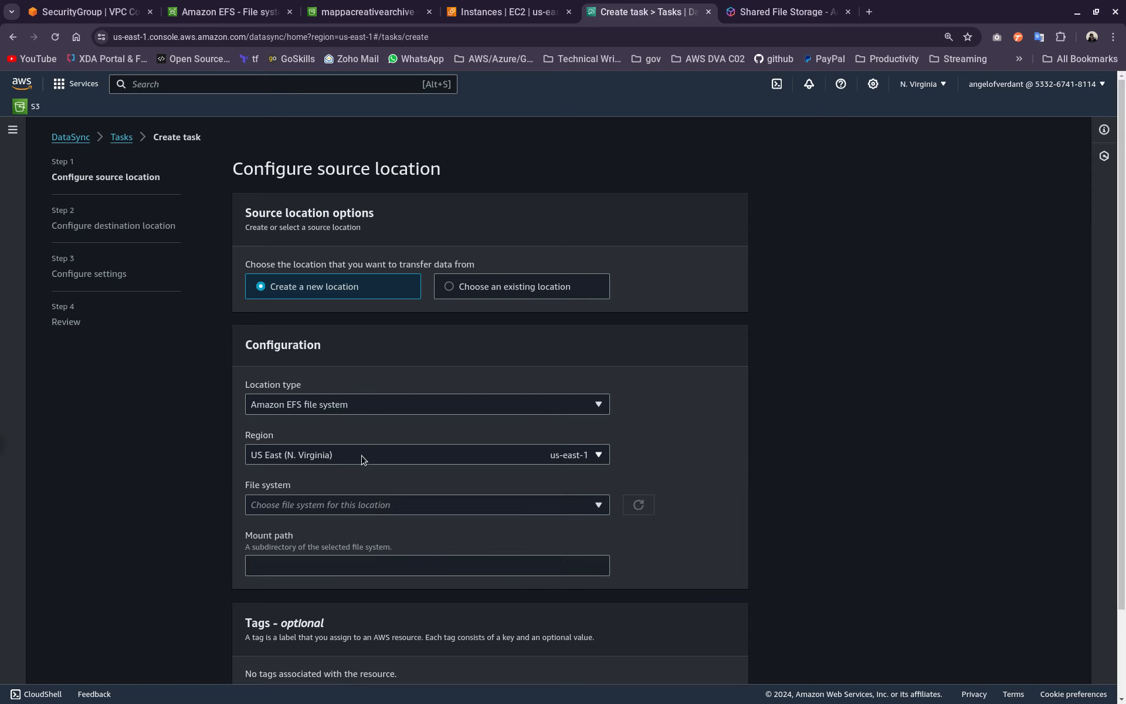
pyautogui.click(379, 403)
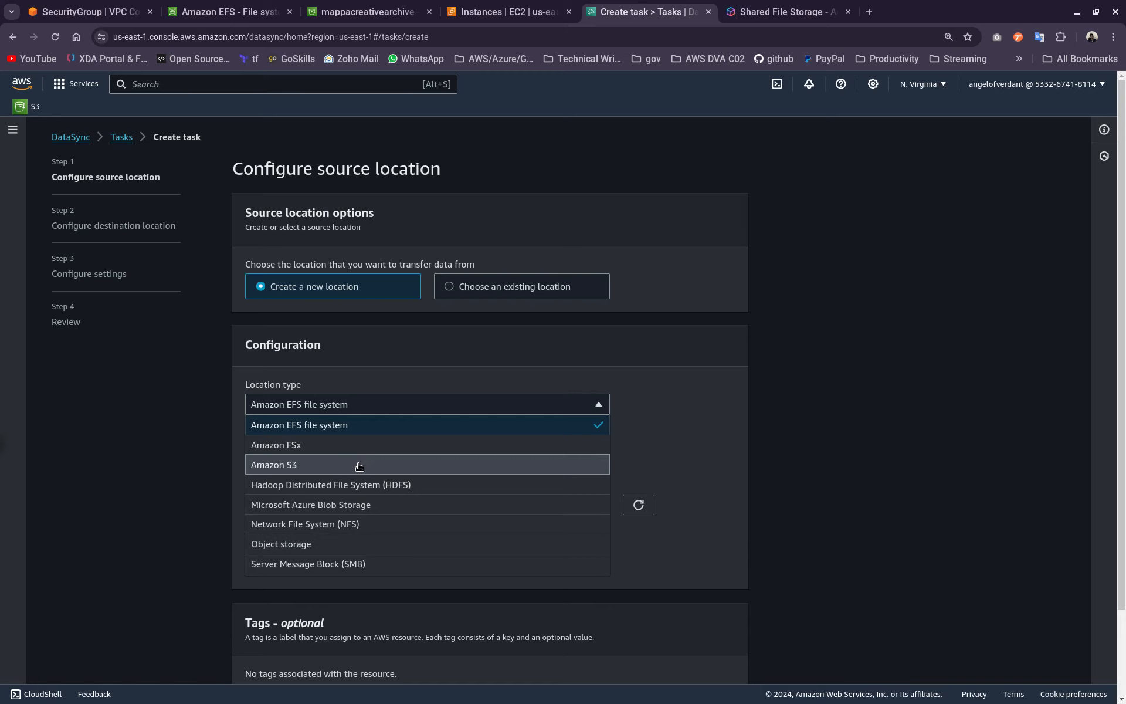
pyautogui.click(337, 424)
pyautogui.scroll(-1, 491, 455)
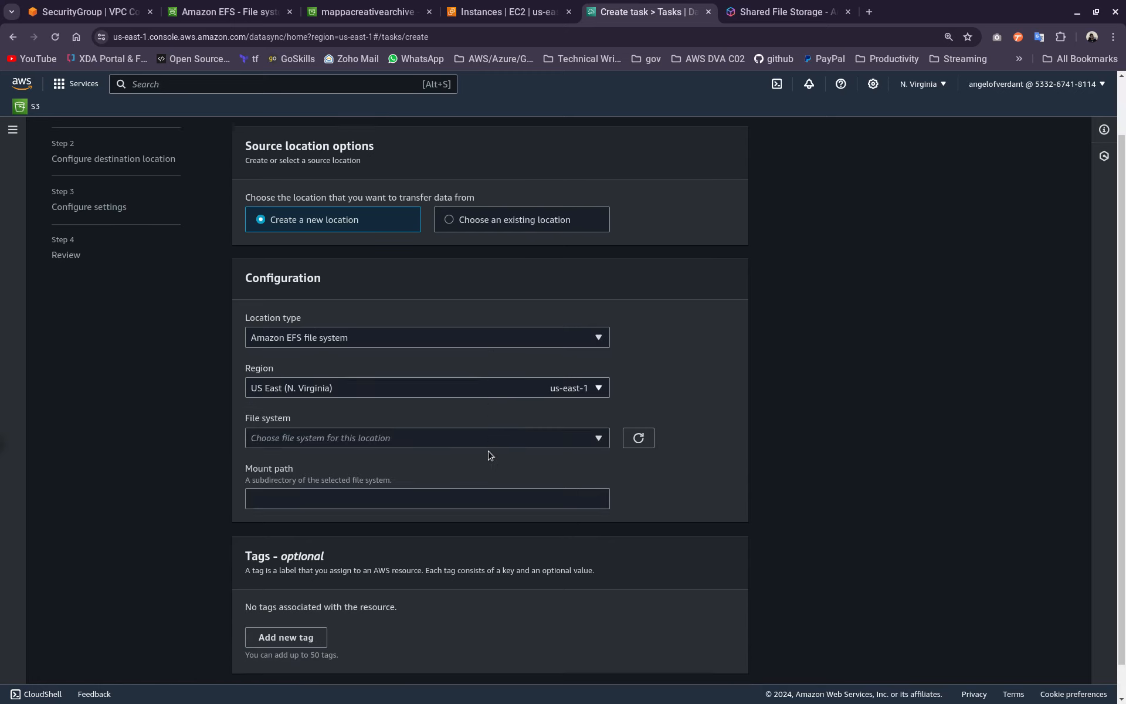
# Step: Switch to the terminal, list the work folder again with ls, and return to the source location form in the browser
pyautogui.hotkey('alt', 'Tab')
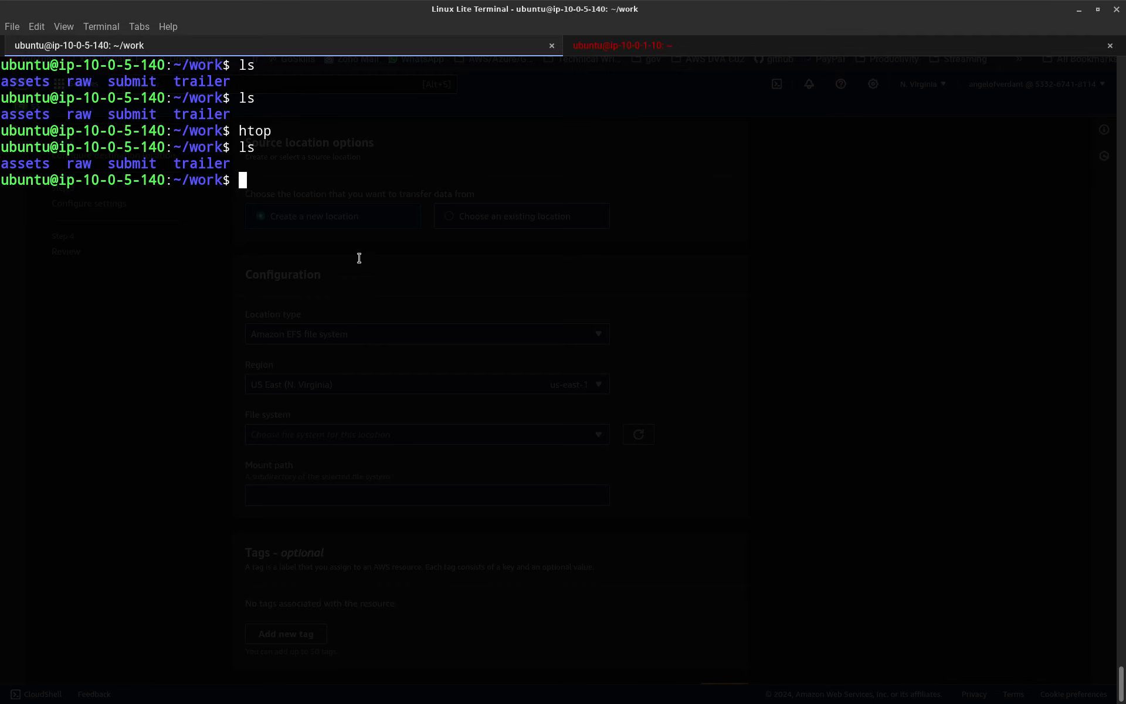
pyautogui.write('ls')
pyautogui.press('Return')
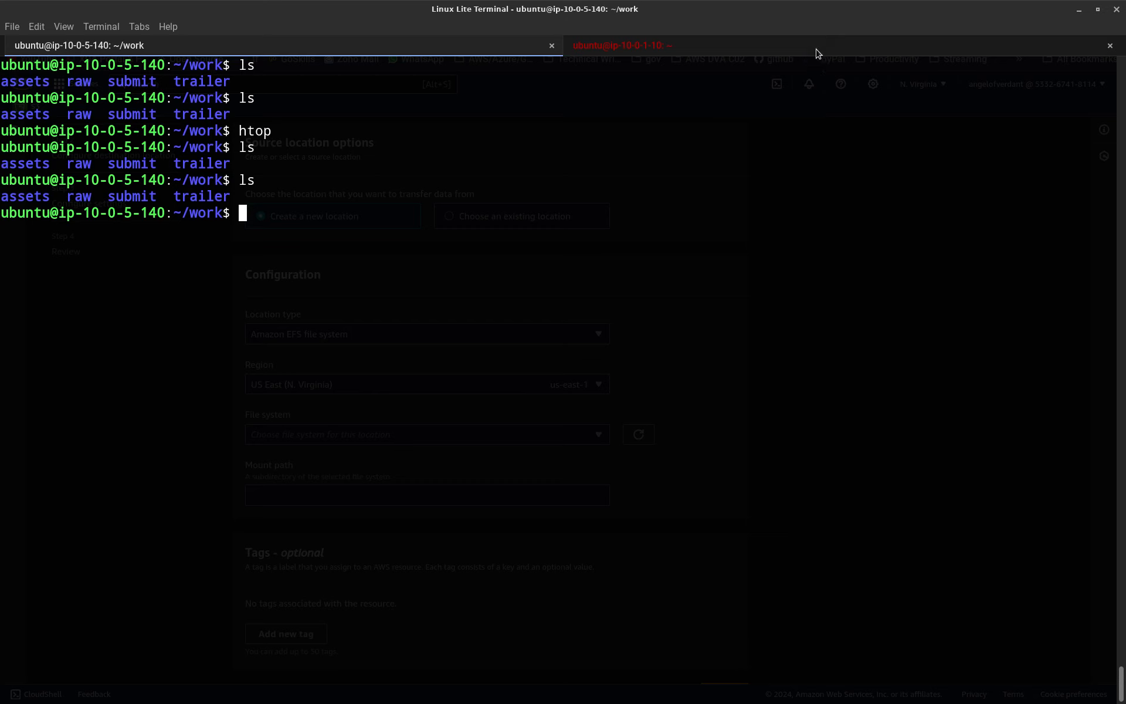
pyautogui.hotkey('alt', 'Tab')
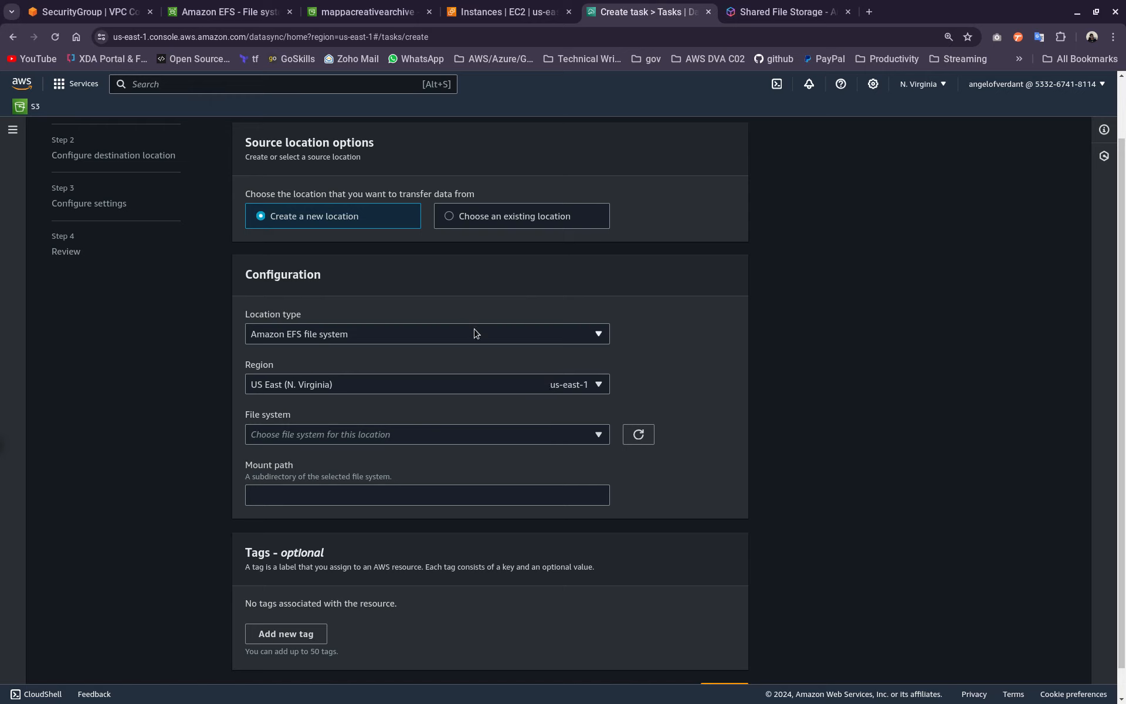
# Step: Choose the EFS-Demo file system as the source and set its mount path to submit/
pyautogui.click(369, 440)
pyautogui.click(374, 440)
pyautogui.click(378, 440)
pyautogui.click(381, 475)
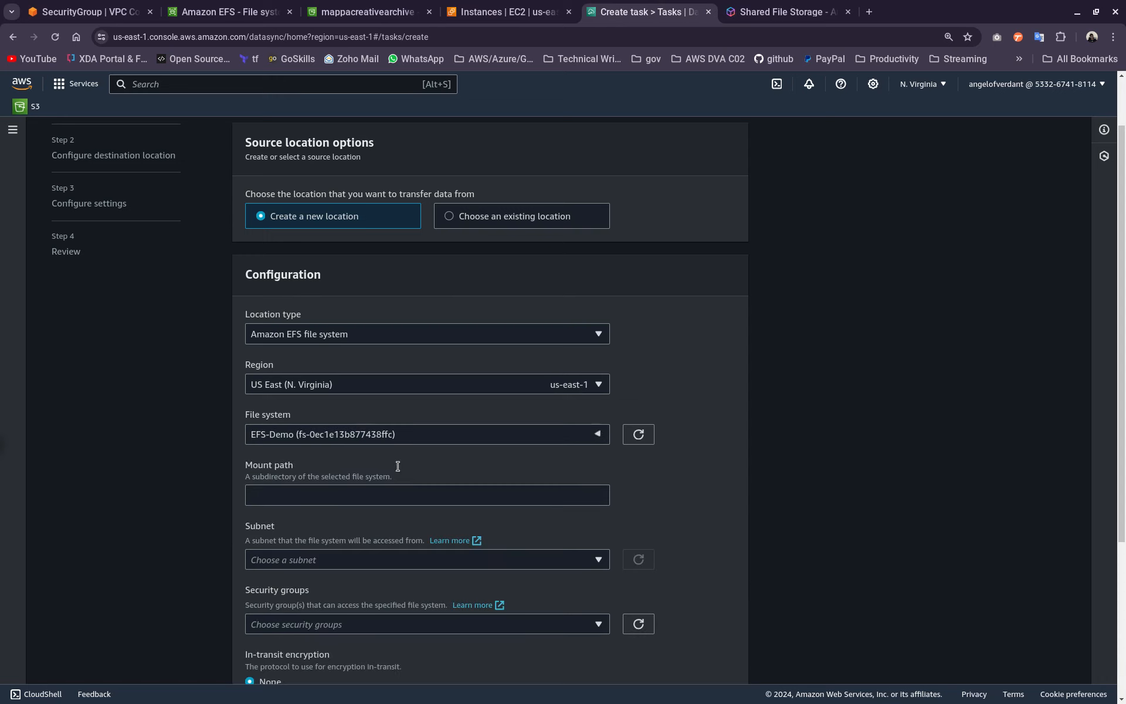
pyautogui.click(311, 502)
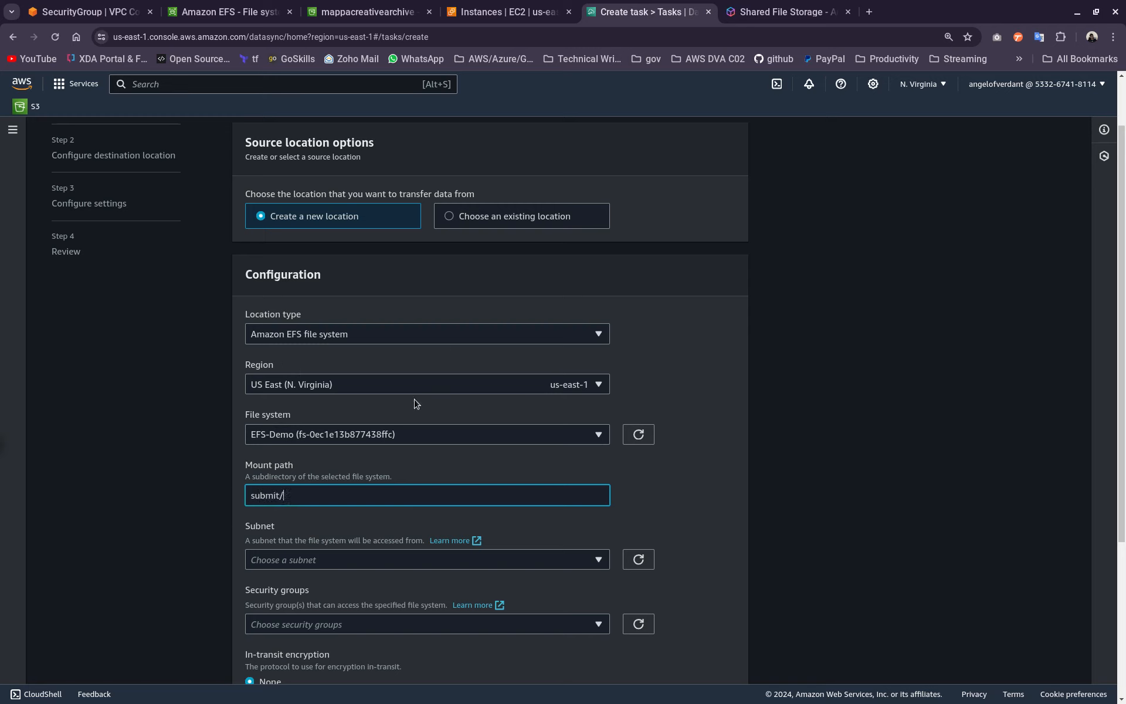
pyautogui.click(672, 511)
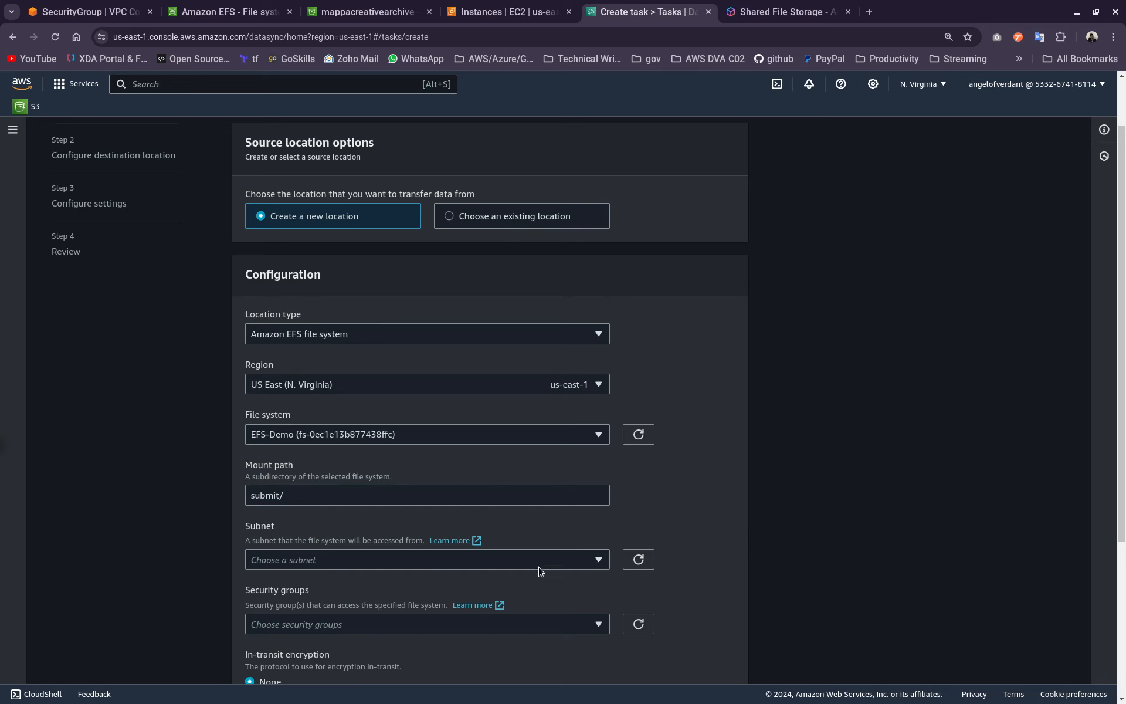
# Step: Assign subnet EFS-Demo-subnet-public1-us-east-1a and security group EFS-DemoSG to the source, leave in-transit encryption at None, and continue to the destination
pyautogui.click(541, 568)
pyautogui.click(459, 475)
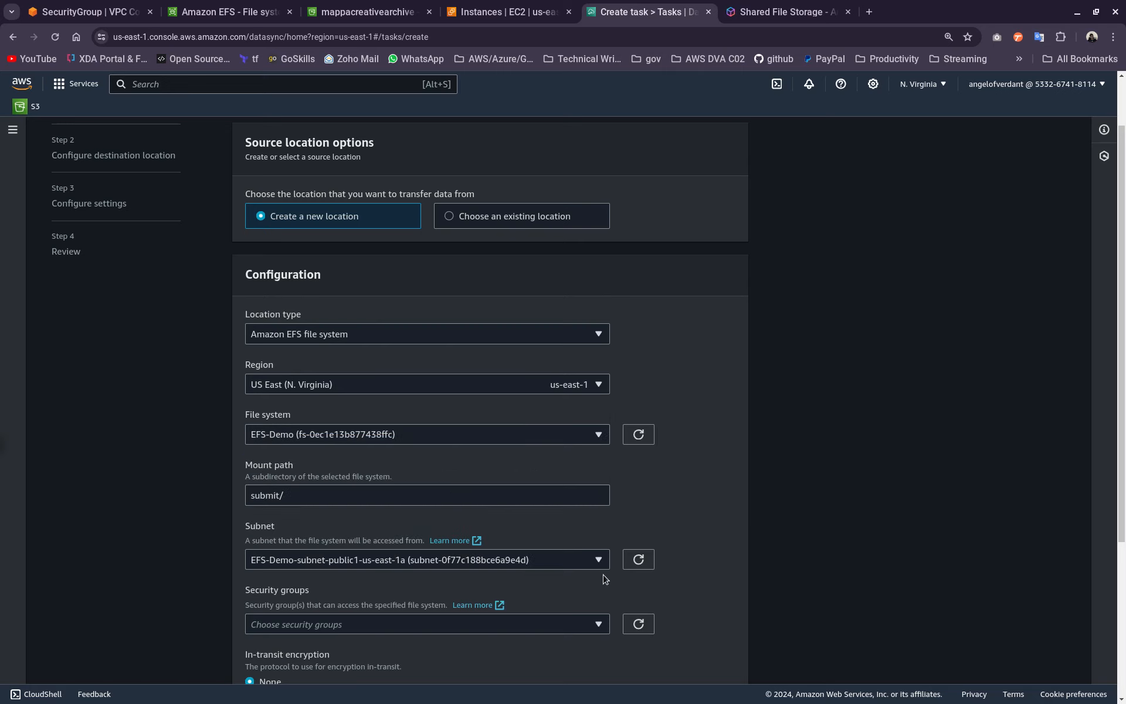
pyautogui.scroll(-2, 414, 580)
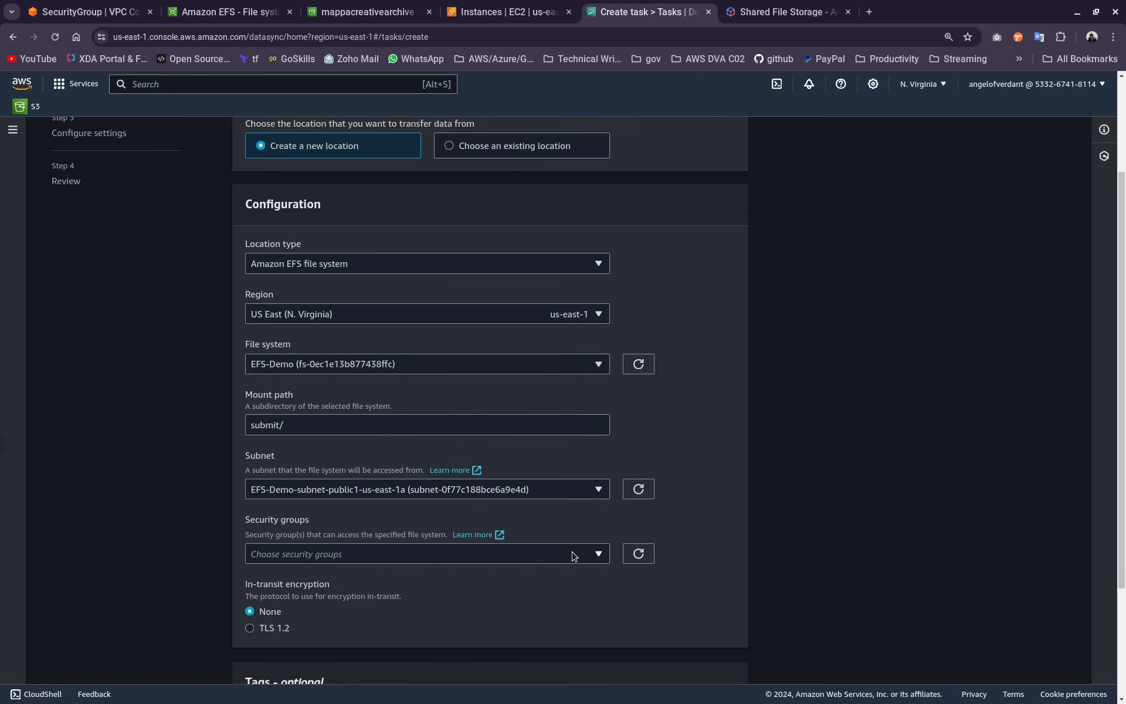
pyautogui.click(573, 556)
pyautogui.click(307, 613)
pyautogui.scroll(-3, 402, 534)
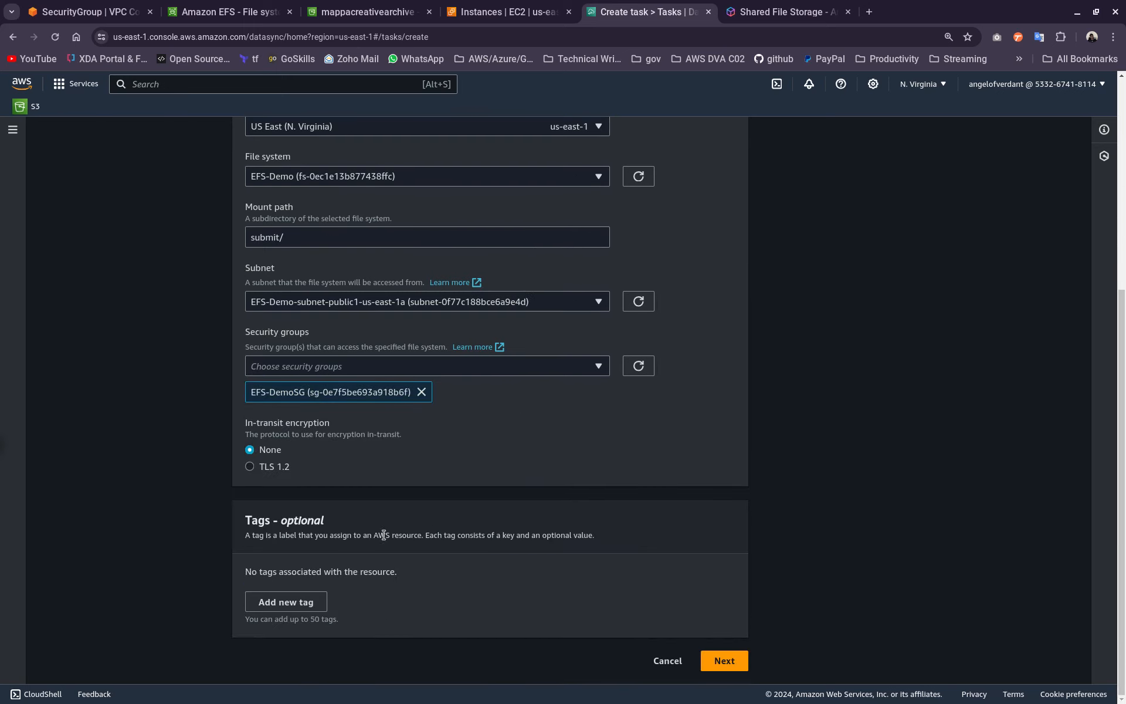
pyautogui.scroll(4, 376, 557)
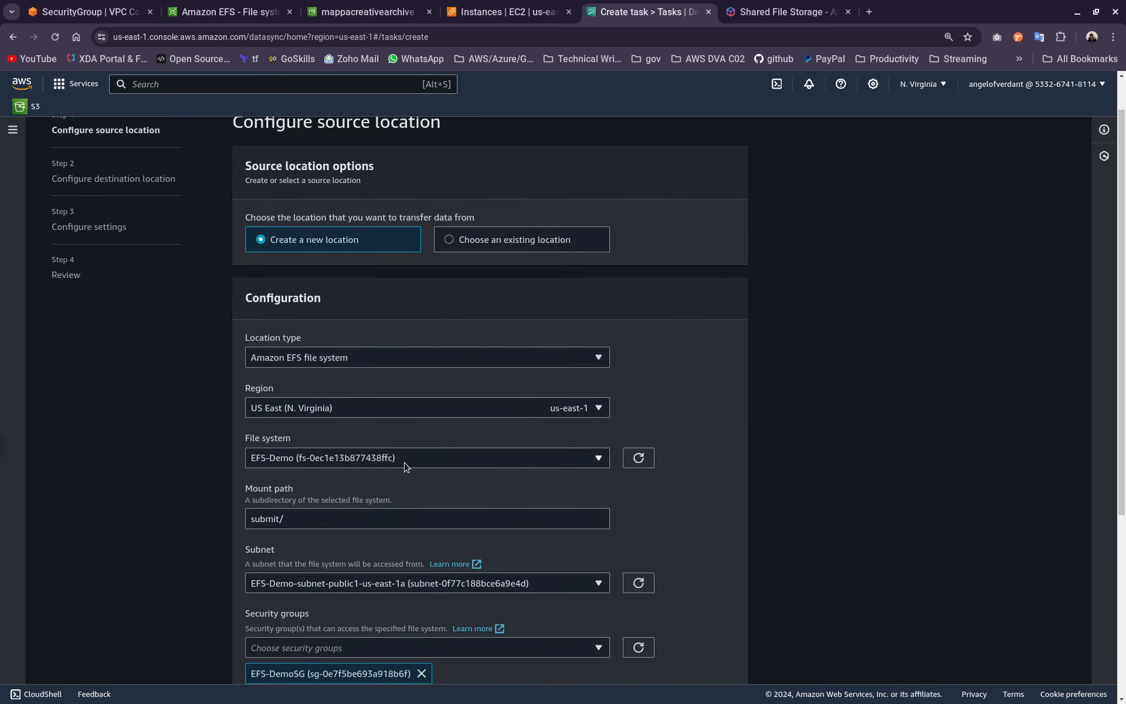
pyautogui.scroll(-4, 661, 636)
pyautogui.click(725, 660)
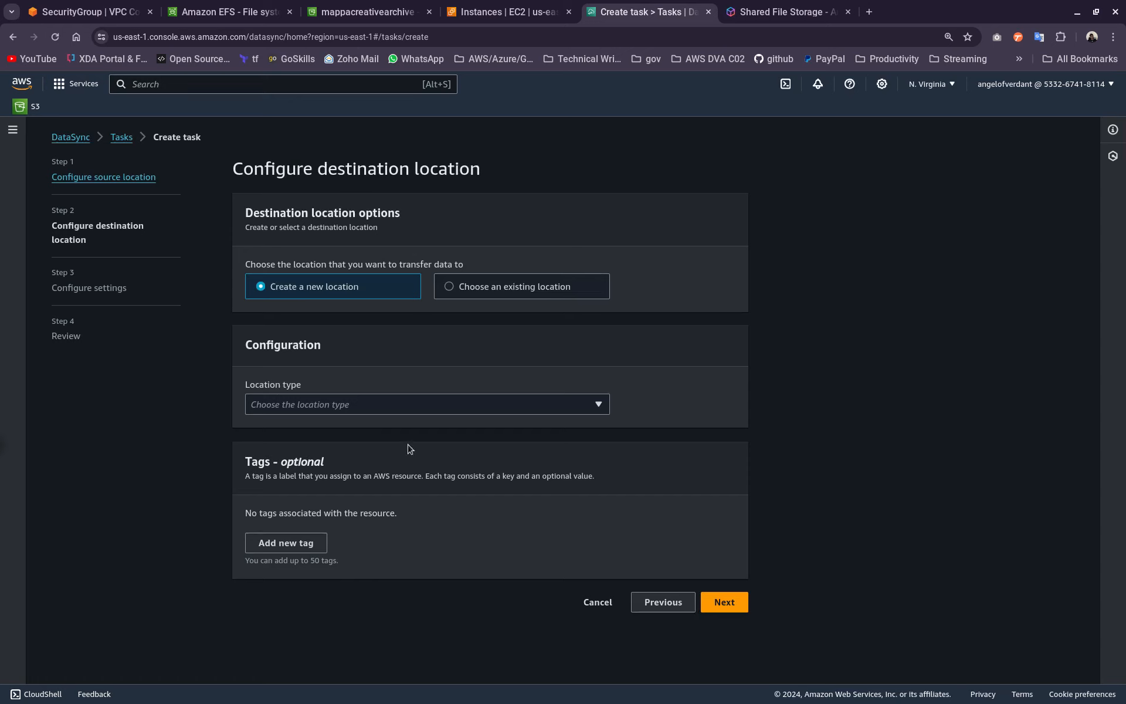
# Step: Set the destination to a new Amazon S3 location using the mappacreativearchive bucket
pyautogui.click(351, 408)
pyautogui.click(351, 407)
pyautogui.click(366, 415)
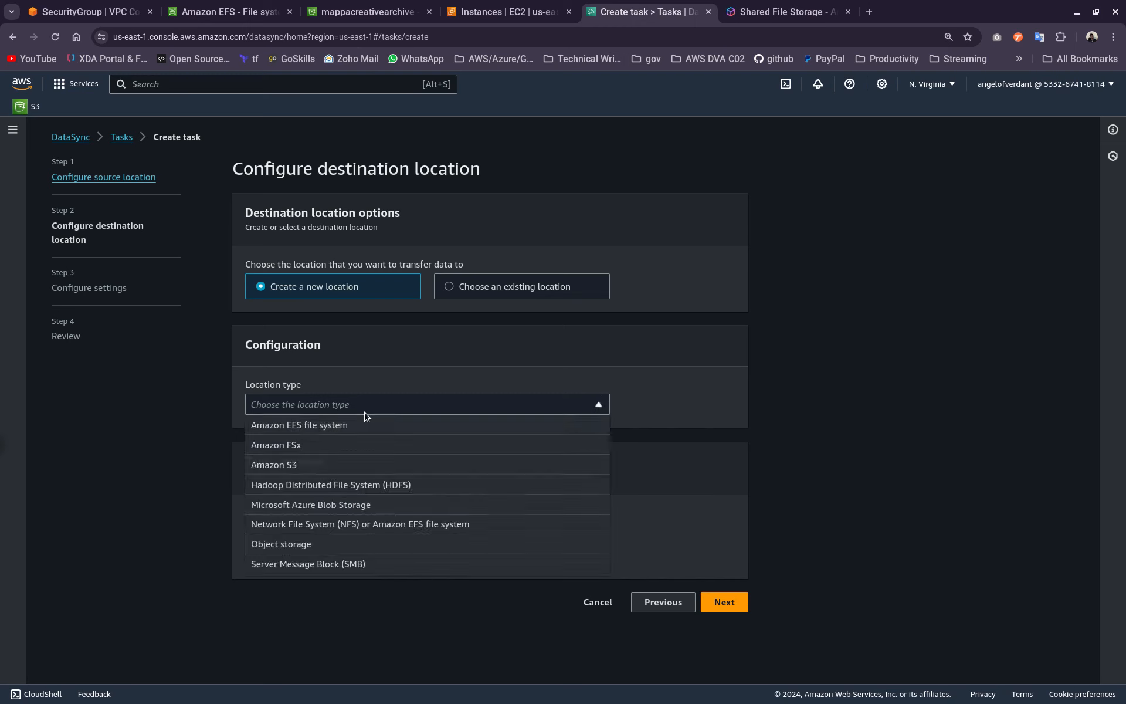
pyautogui.click(355, 465)
pyautogui.scroll(-1, 461, 470)
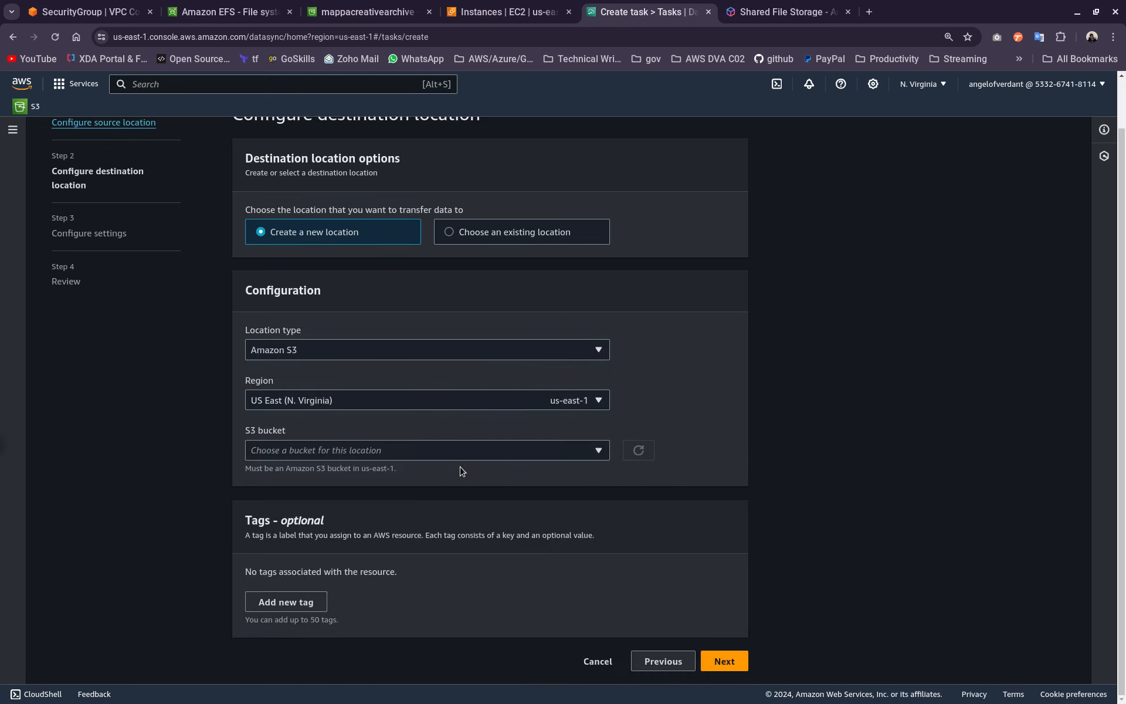
pyautogui.click(498, 451)
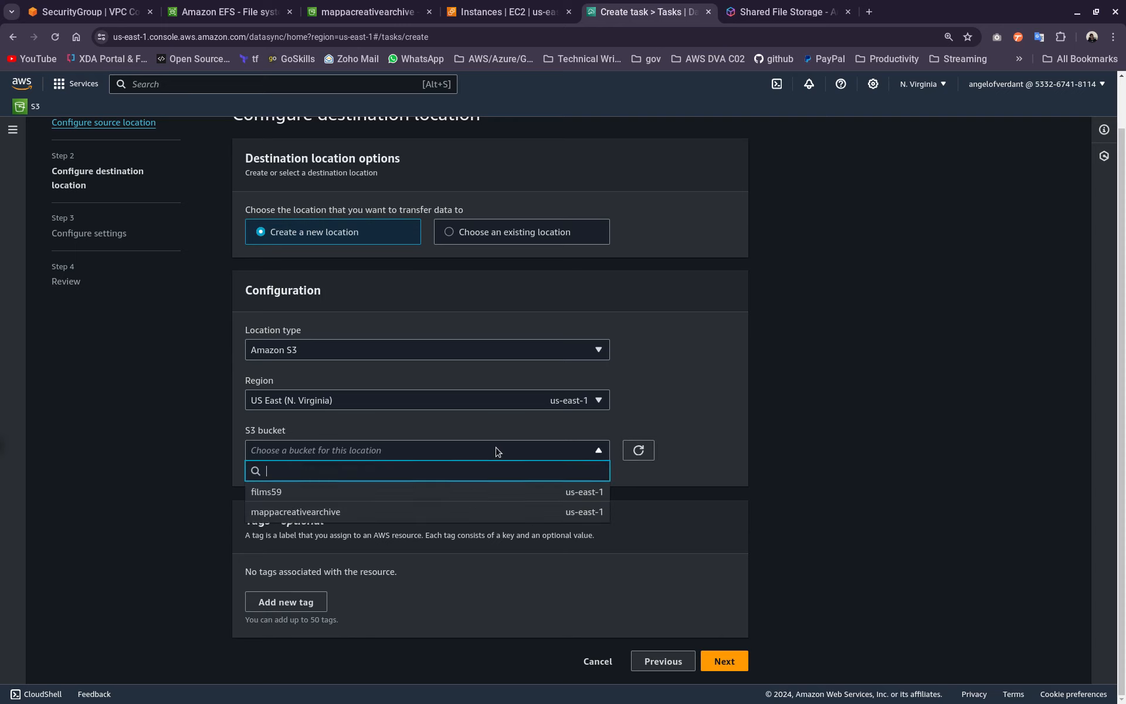
pyautogui.click(352, 512)
# Step: Keep the Standard storage class, use / as the destination folder prefix, and continue to the task settings
pyautogui.scroll(-1, 418, 478)
pyautogui.click(373, 461)
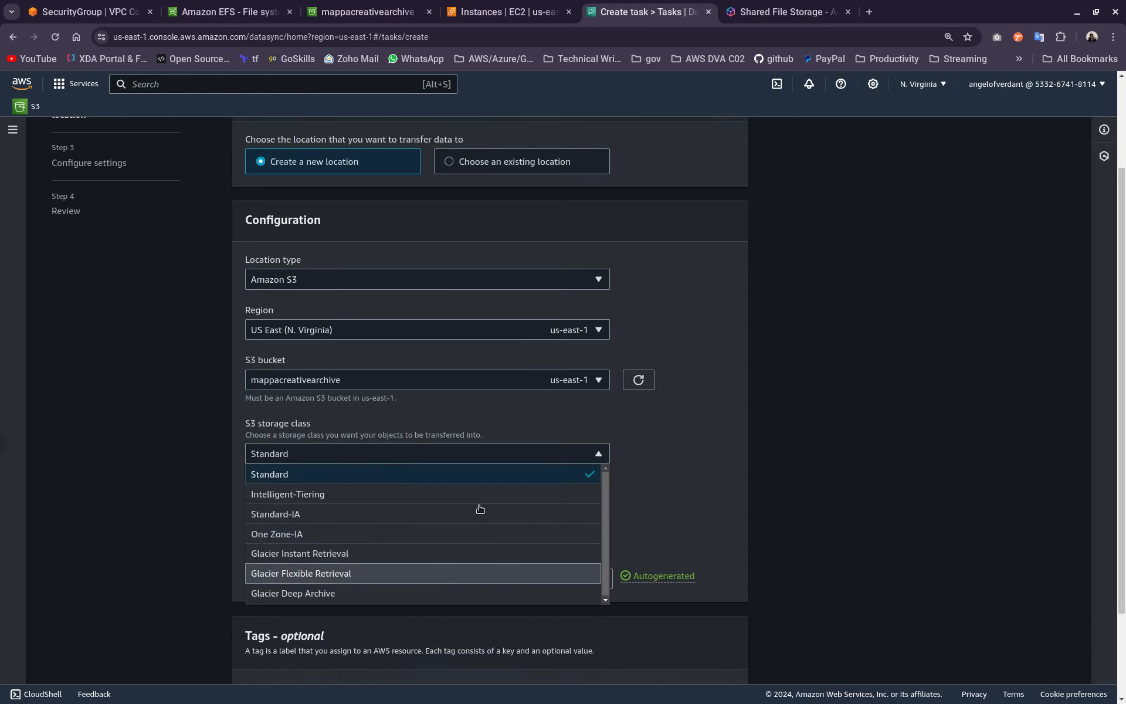
pyautogui.click(668, 469)
pyautogui.scroll(-1, 422, 472)
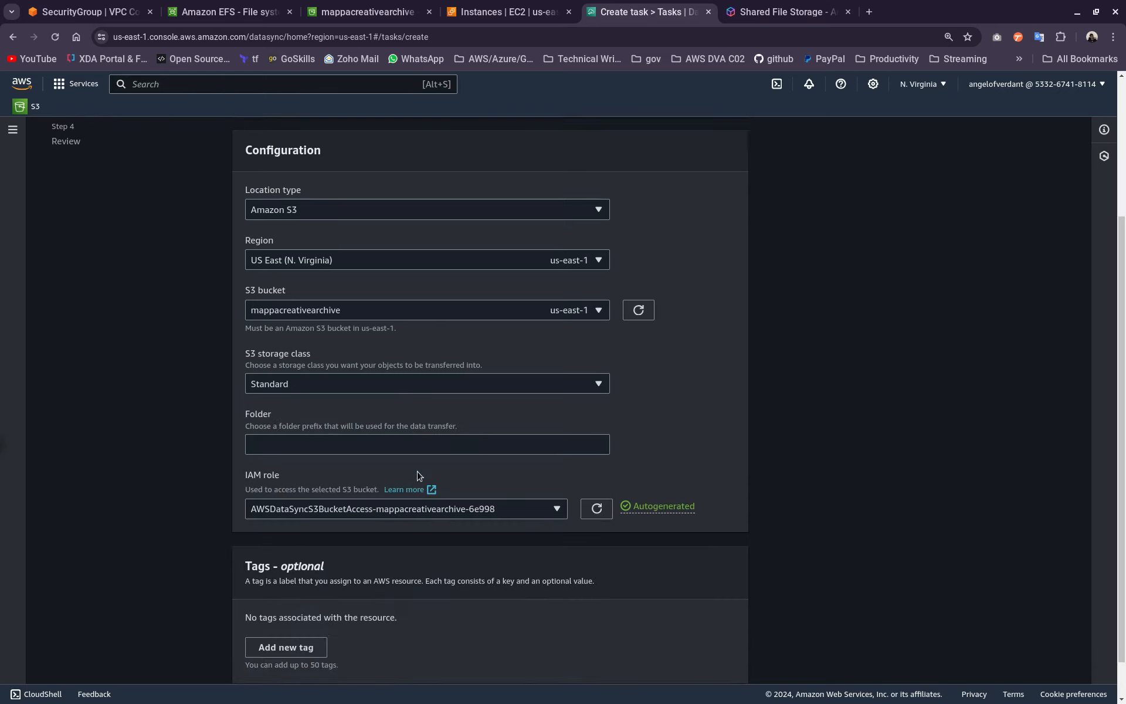
pyautogui.click(339, 446)
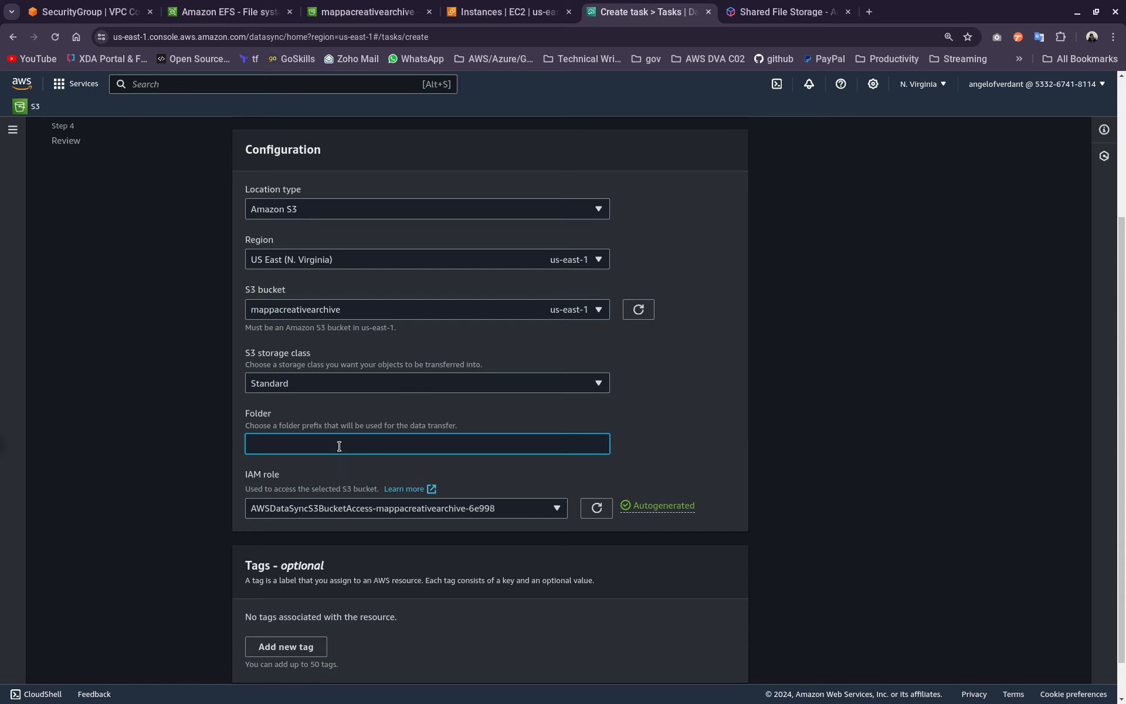
pyautogui.click(641, 393)
pyautogui.scroll(-1, 381, 478)
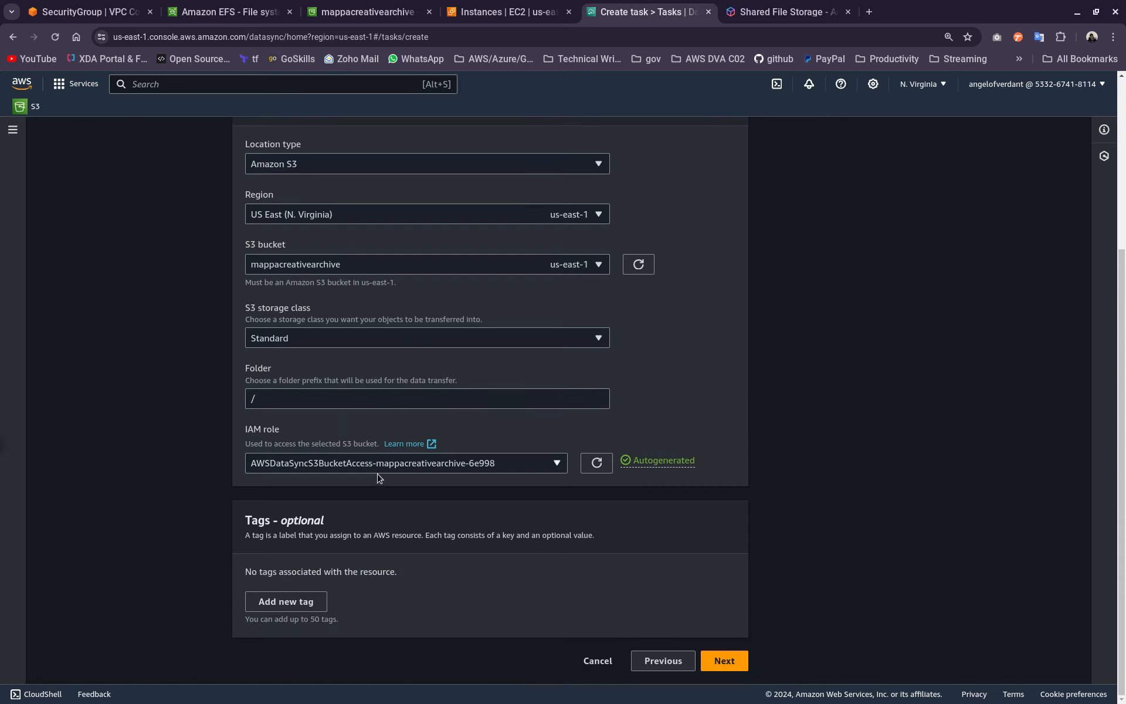
pyautogui.click(725, 661)
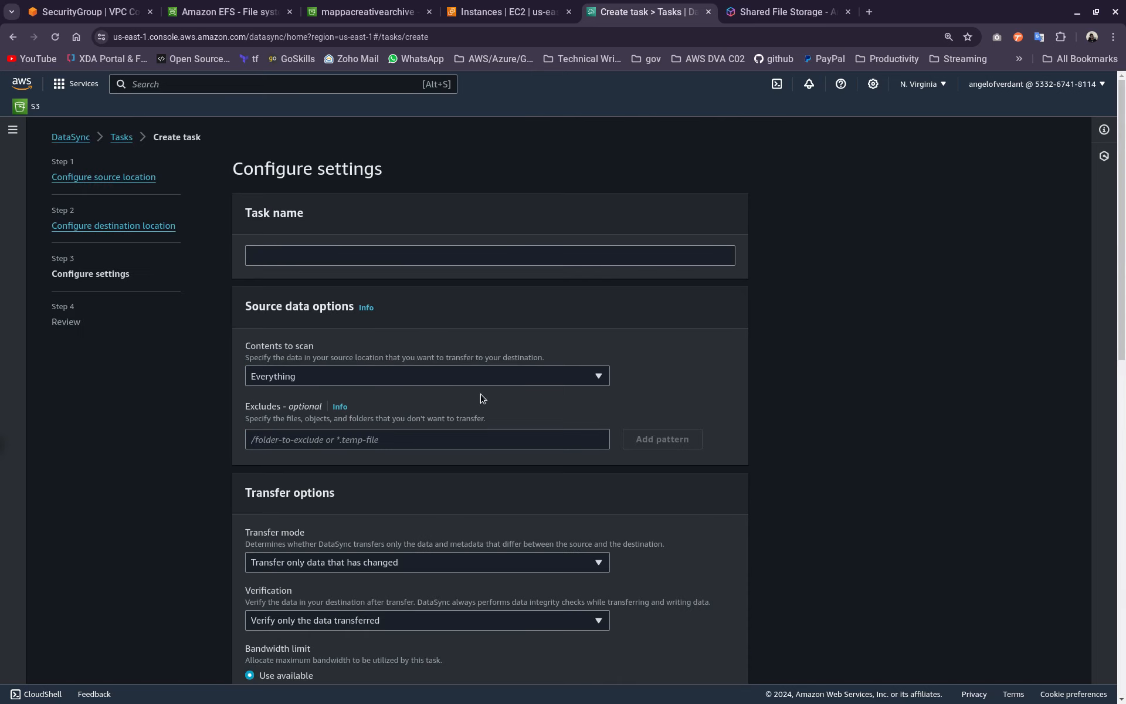
# Step: Look through the task settings and name the task ReverseDemoTask
pyautogui.scroll(-7, 442, 409)
pyautogui.scroll(4, 373, 311)
pyautogui.scroll(3, 299, 231)
pyautogui.click(282, 251)
pyautogui.write('ReverseDemoTask')
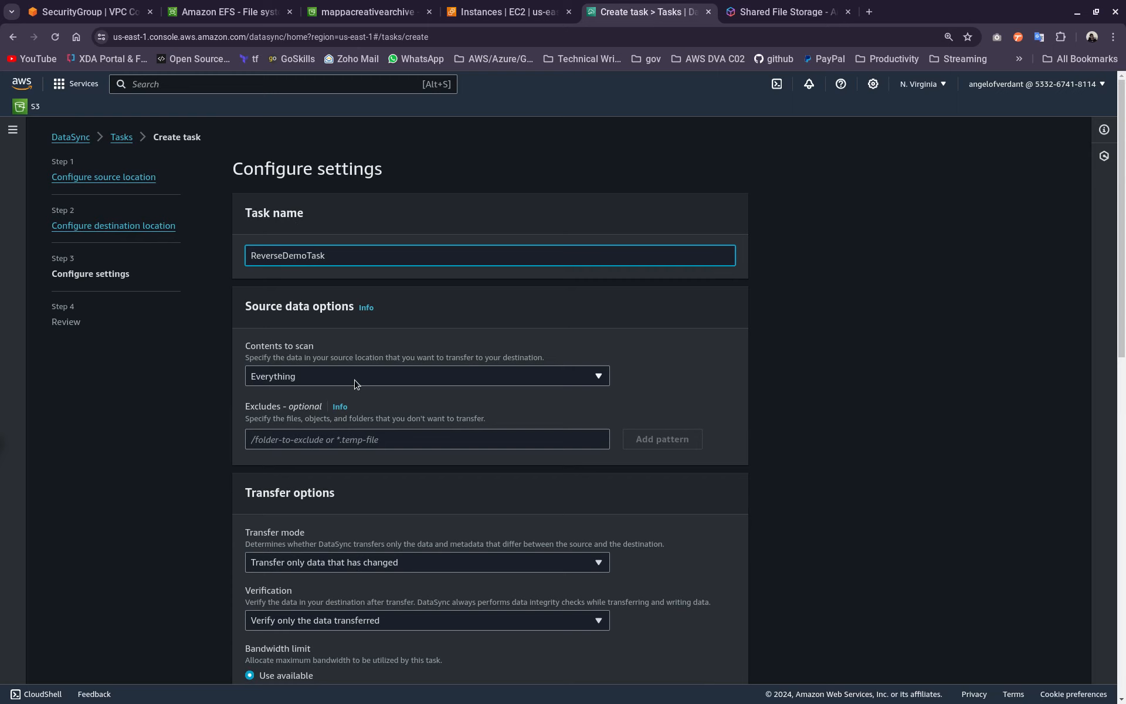
# Step: Keep scanning everything in the source, transferring only data that has changed, and verifying only the data transferred
pyautogui.click(354, 383)
pyautogui.click(355, 396)
pyautogui.scroll(-2, 355, 399)
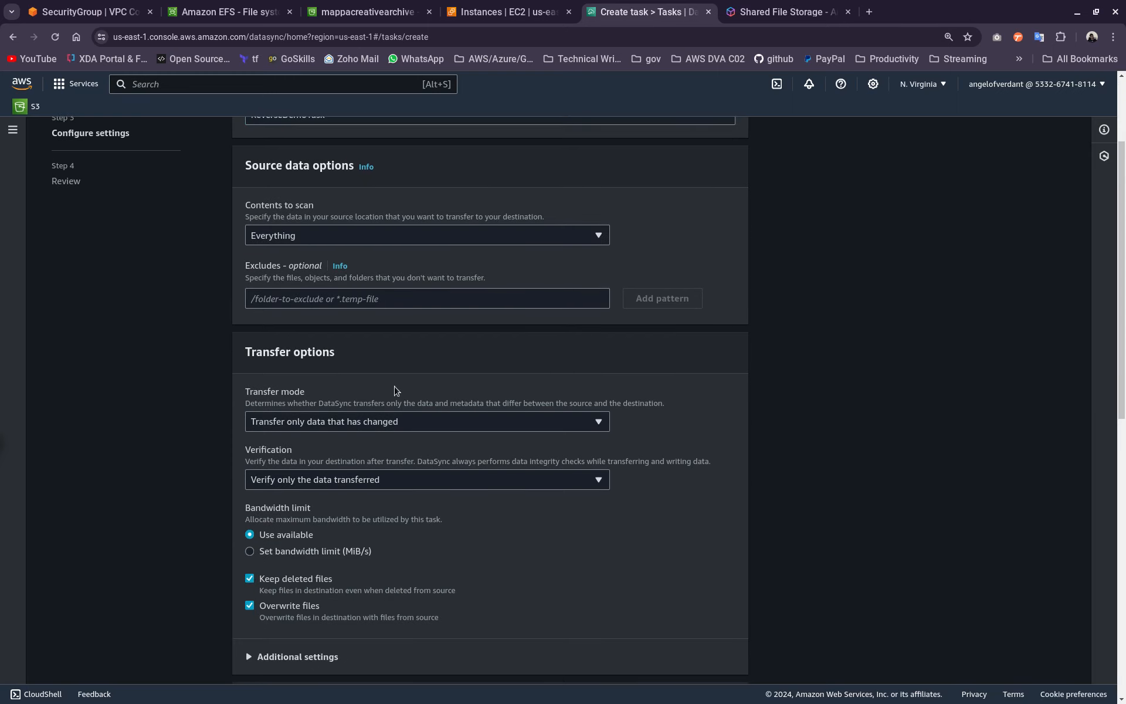
pyautogui.click(361, 423)
pyautogui.click(359, 482)
pyautogui.scroll(-2, 569, 441)
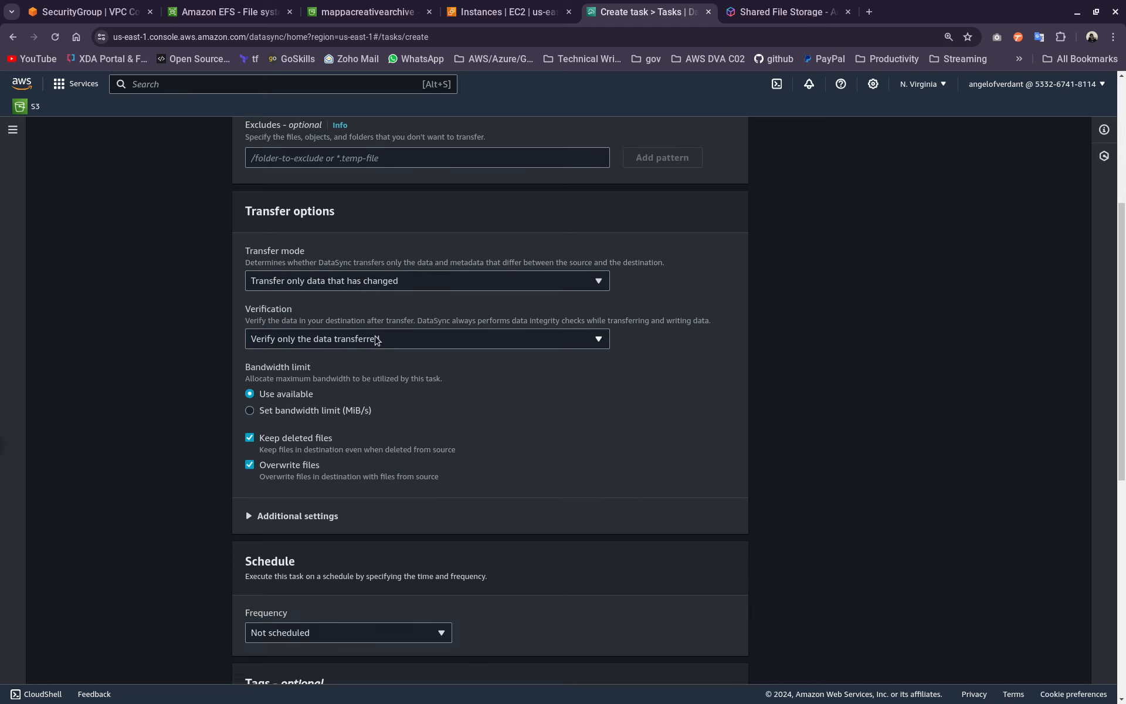
# Step: Schedule ReverseDemoTask to run weekly on Friday, keeping the 00:00 start time
pyautogui.scroll(-3, 385, 467)
pyautogui.click(354, 425)
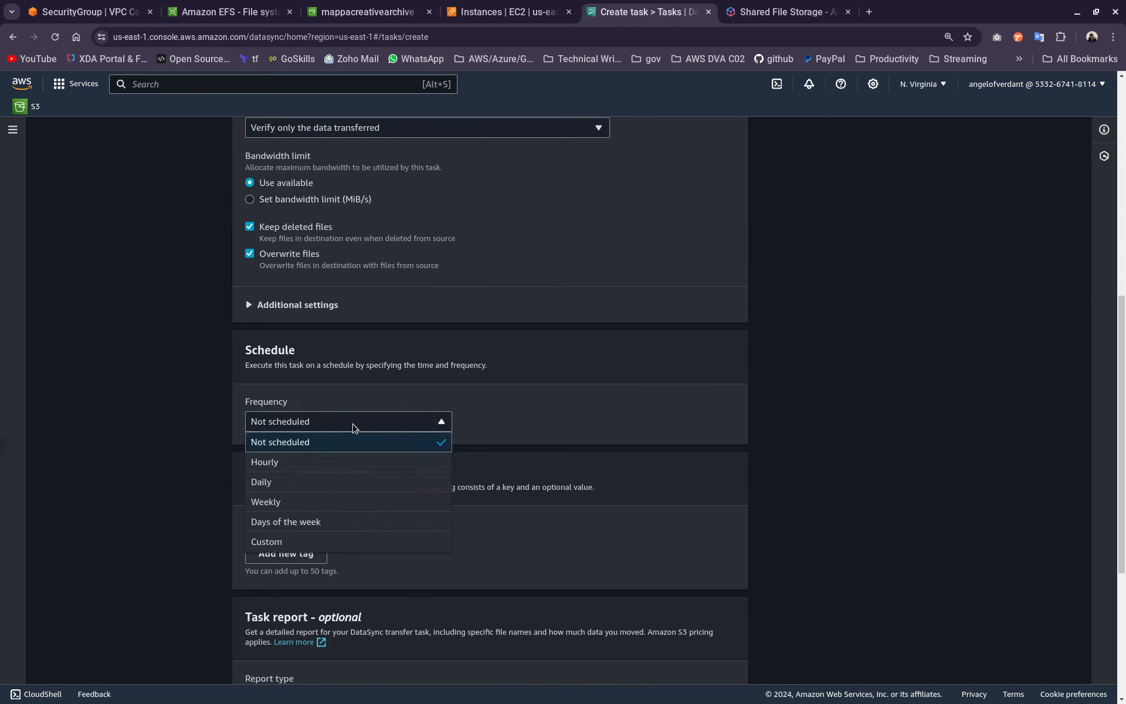
pyautogui.click(306, 482)
pyautogui.scroll(-1, 335, 419)
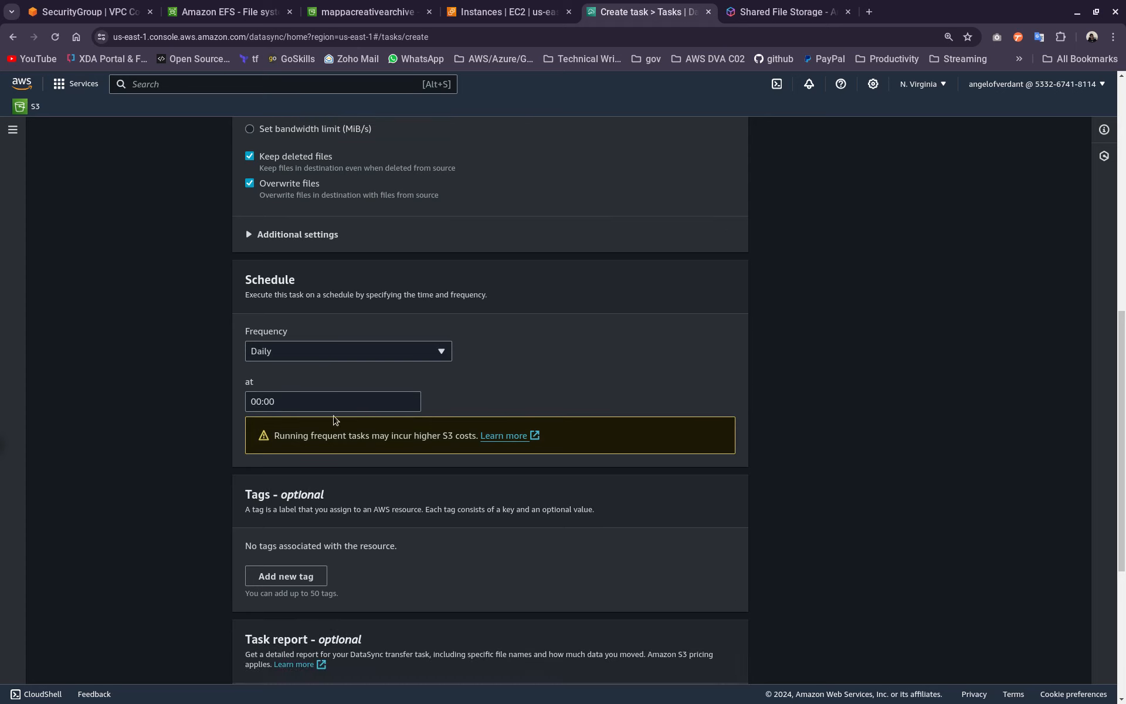
pyautogui.click(317, 356)
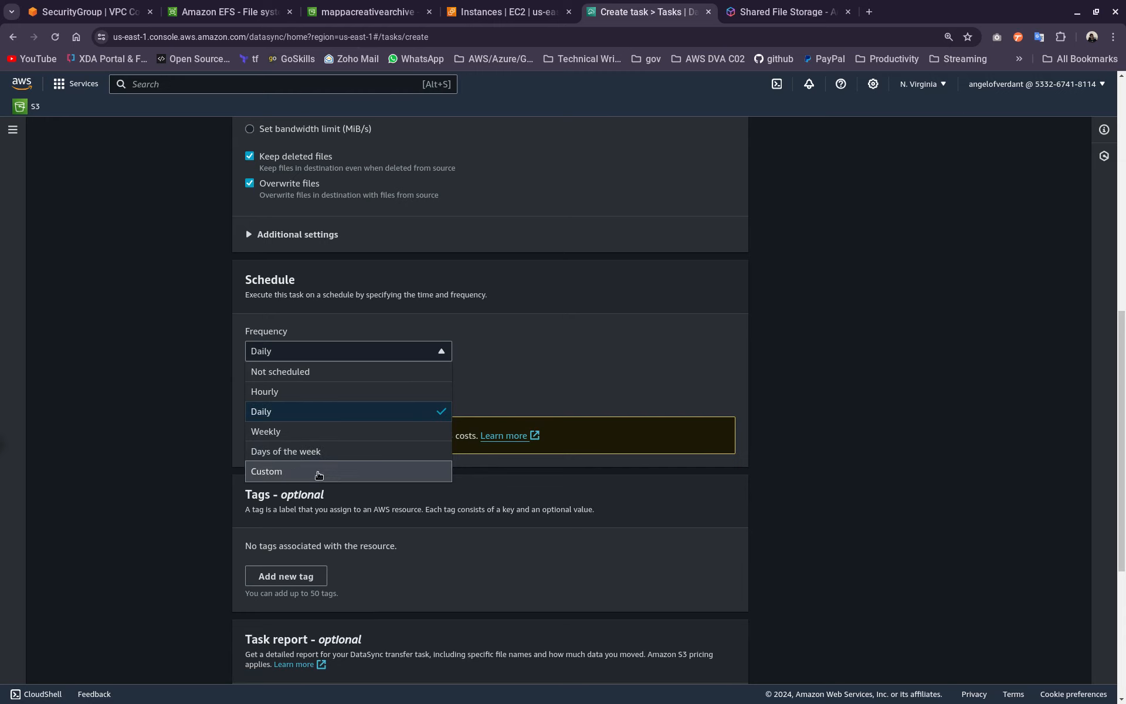
pyautogui.click(293, 435)
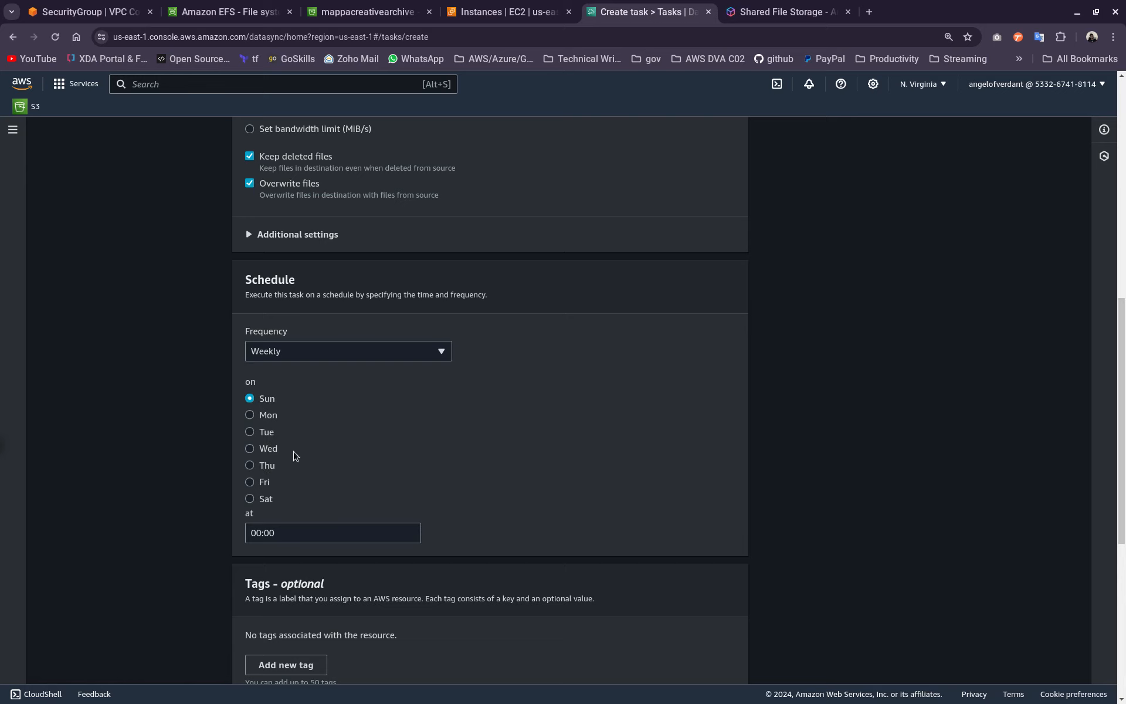
pyautogui.click(251, 482)
pyautogui.scroll(-7, 432, 480)
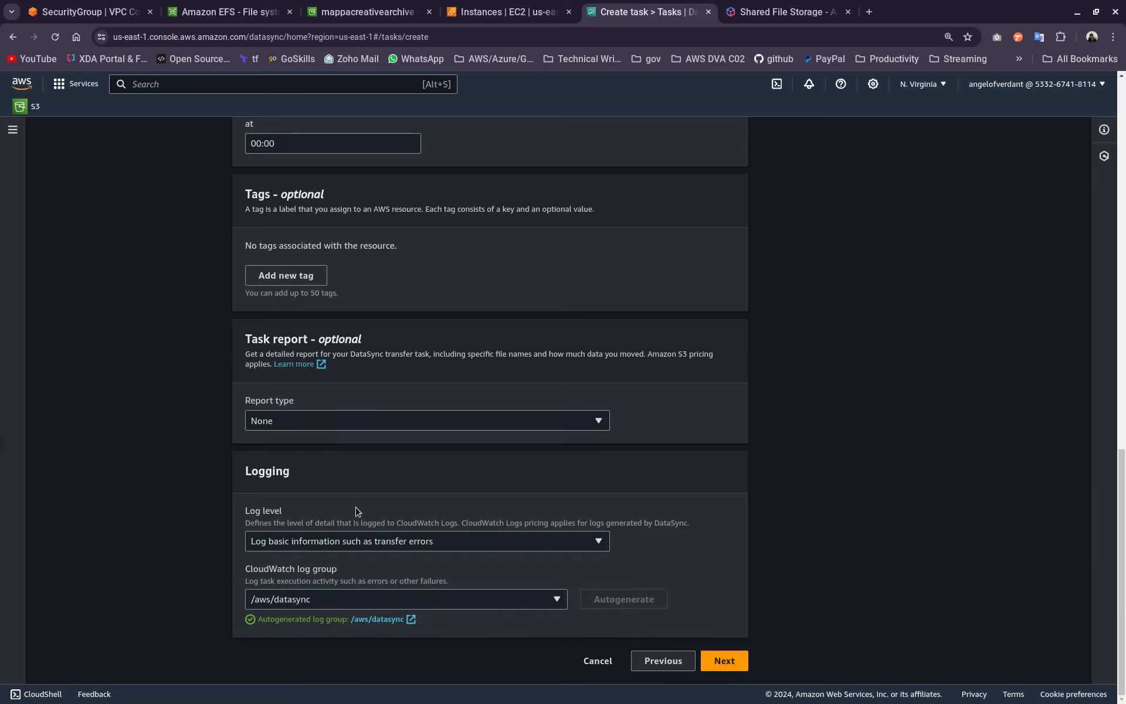
# Step: Keep the default report and logging settings, review the configuration, and create ReverseDemoTask
pyautogui.click(725, 661)
pyautogui.scroll(-15, 446, 440)
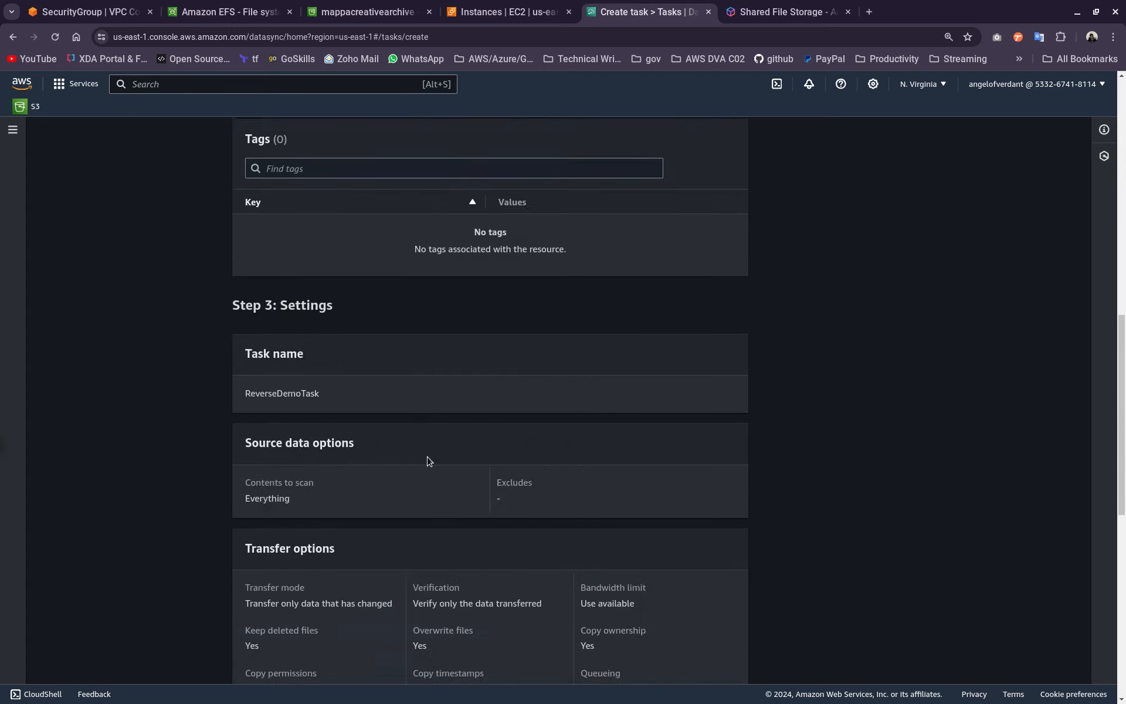
pyautogui.click(722, 666)
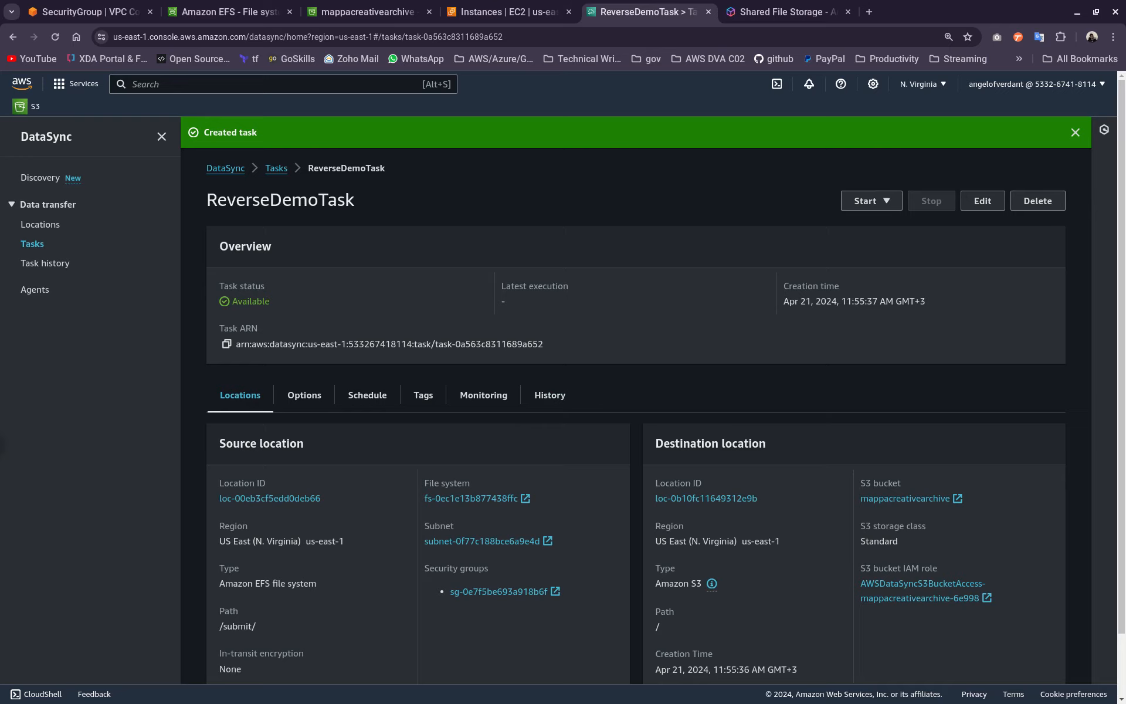
# Step: Switch to the terminal on the ubuntu instance and list the contents of the work folder
pyautogui.hotkey('alt', 'Tab')
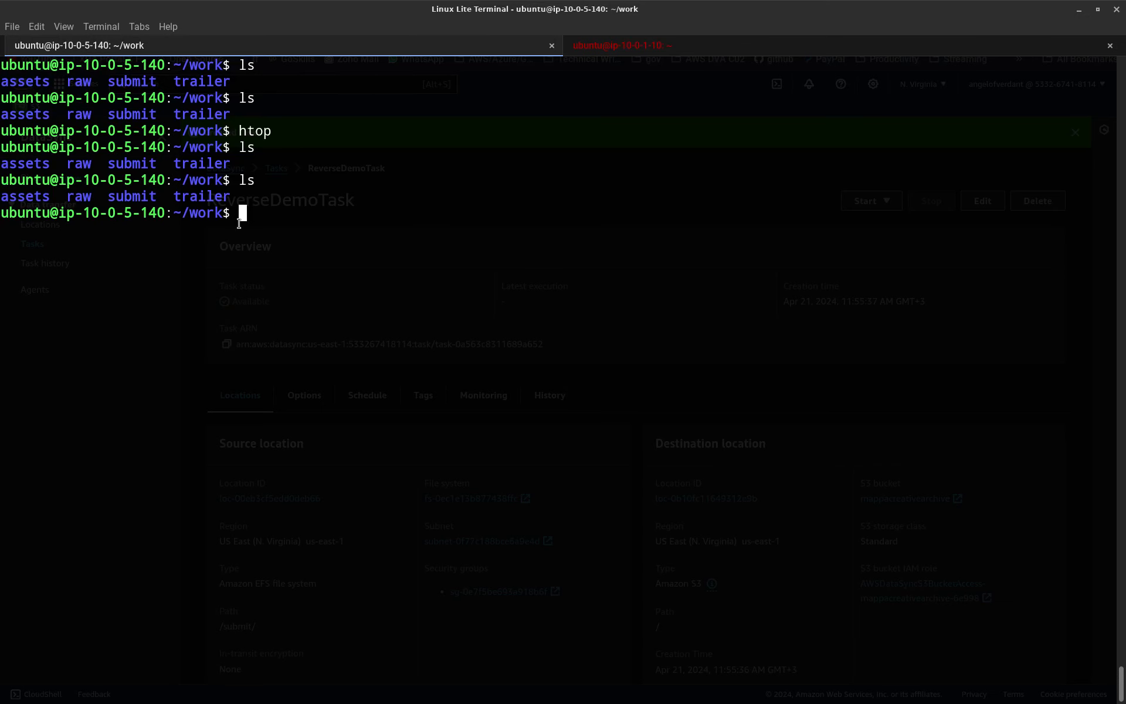
pyautogui.write('ls')
pyautogui.press('Return')
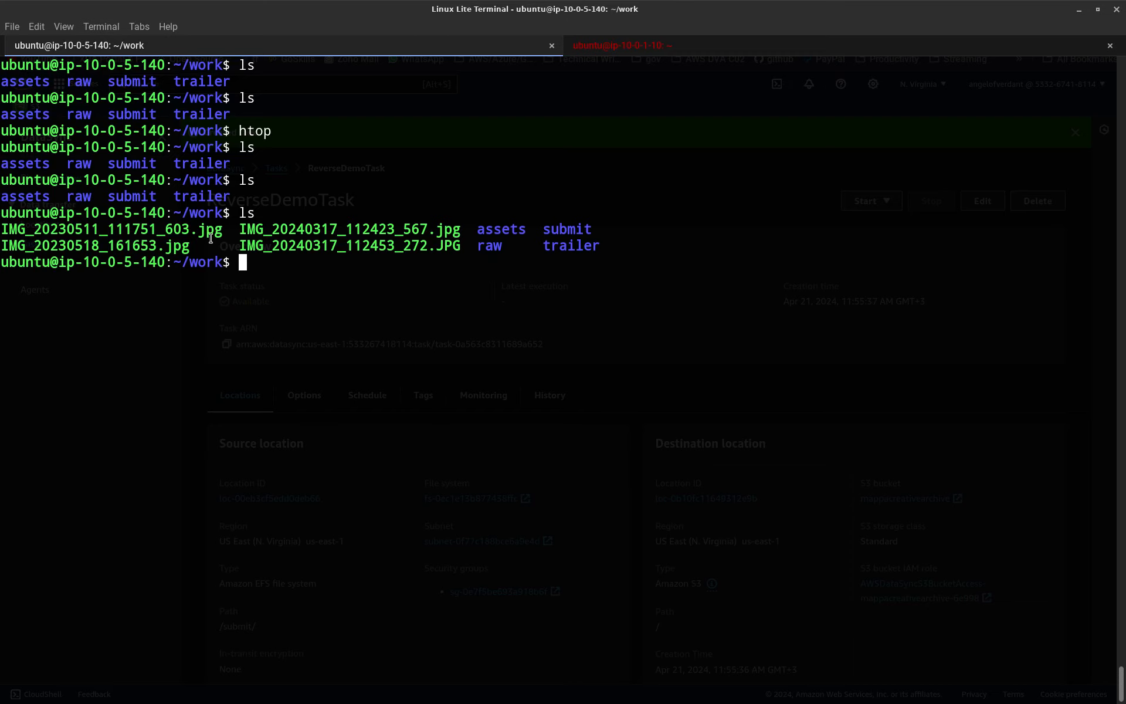
# Step: Return to DataSync in the browser and examine the source and destination details of EFSDemoTask
pyautogui.hotkey('alt', 'Tab')
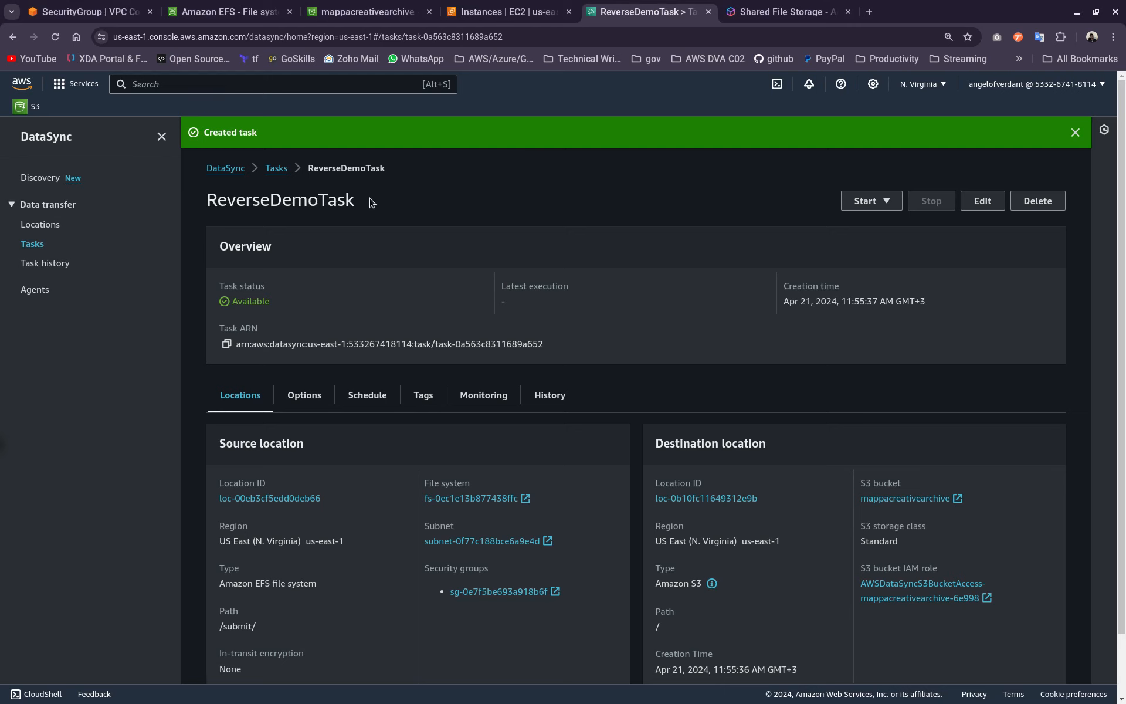
pyautogui.click(32, 244)
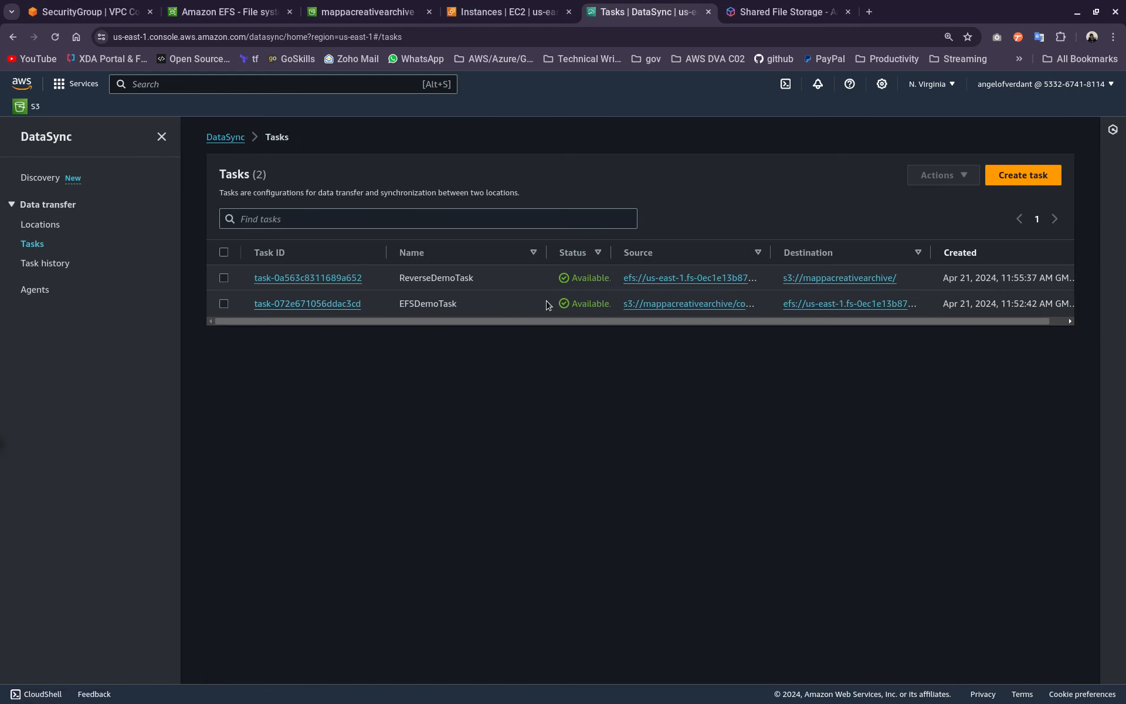
pyautogui.click(308, 303)
pyautogui.scroll(-1, 420, 392)
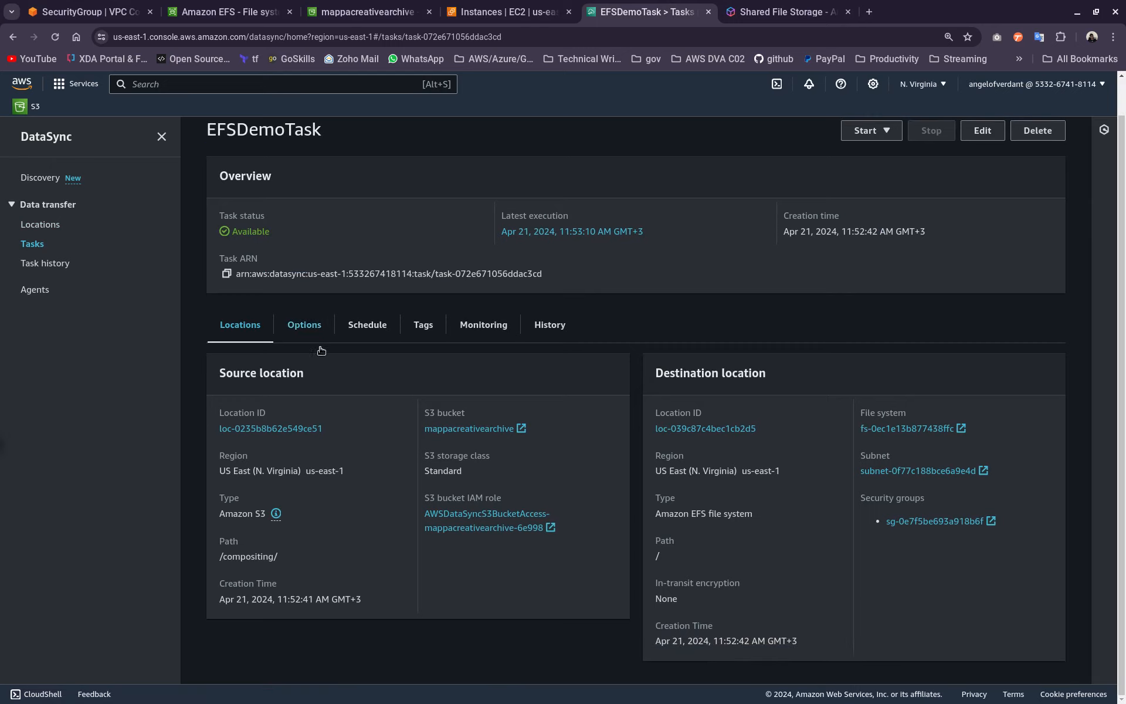
pyautogui.scroll(1, 369, 488)
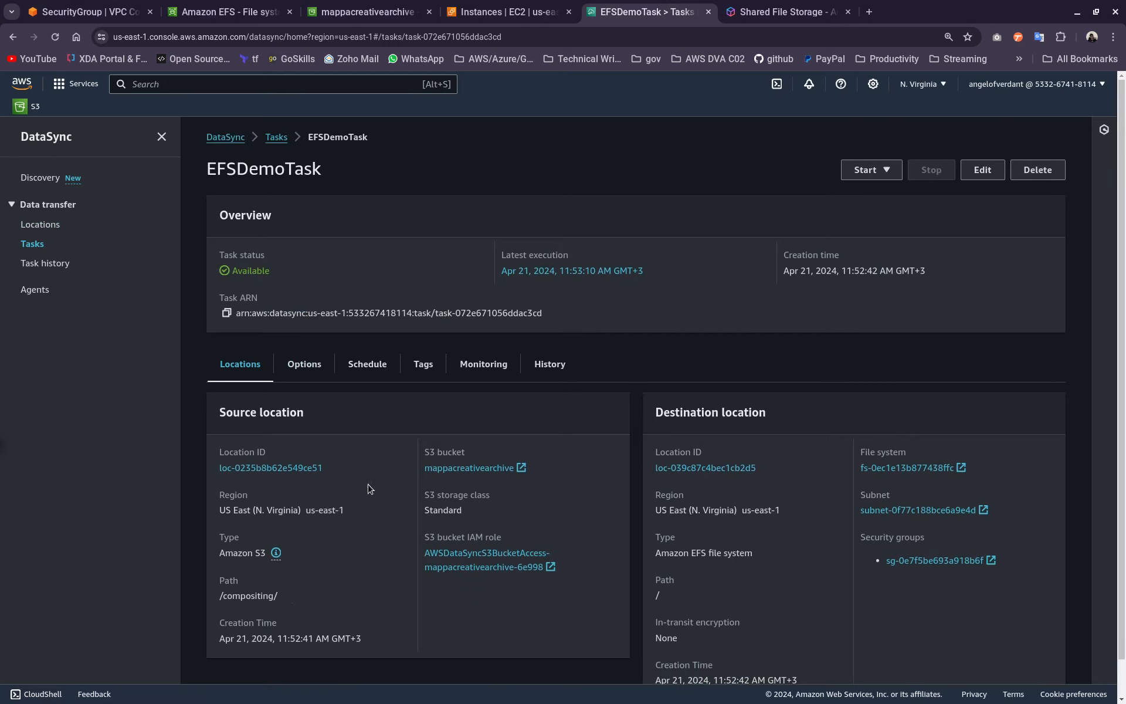
pyautogui.scroll(-1, 666, 465)
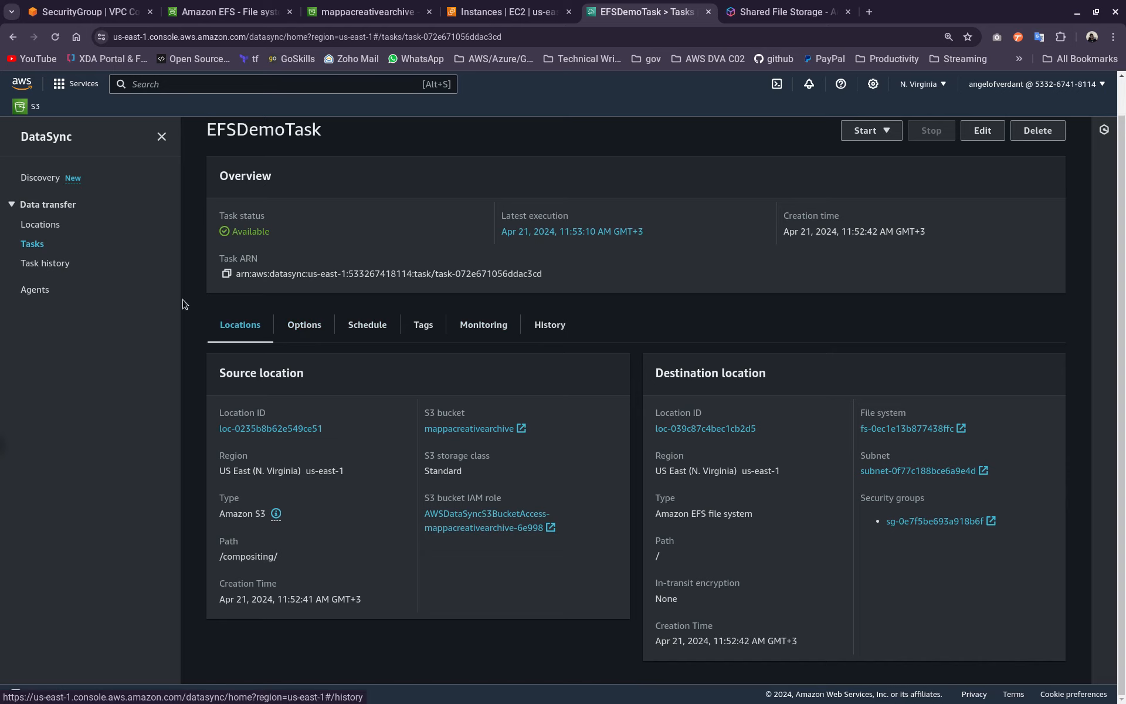
# Step: Open the EFSDemoTask execution from the task history and examine its locations and transfer performance
pyautogui.click(44, 263)
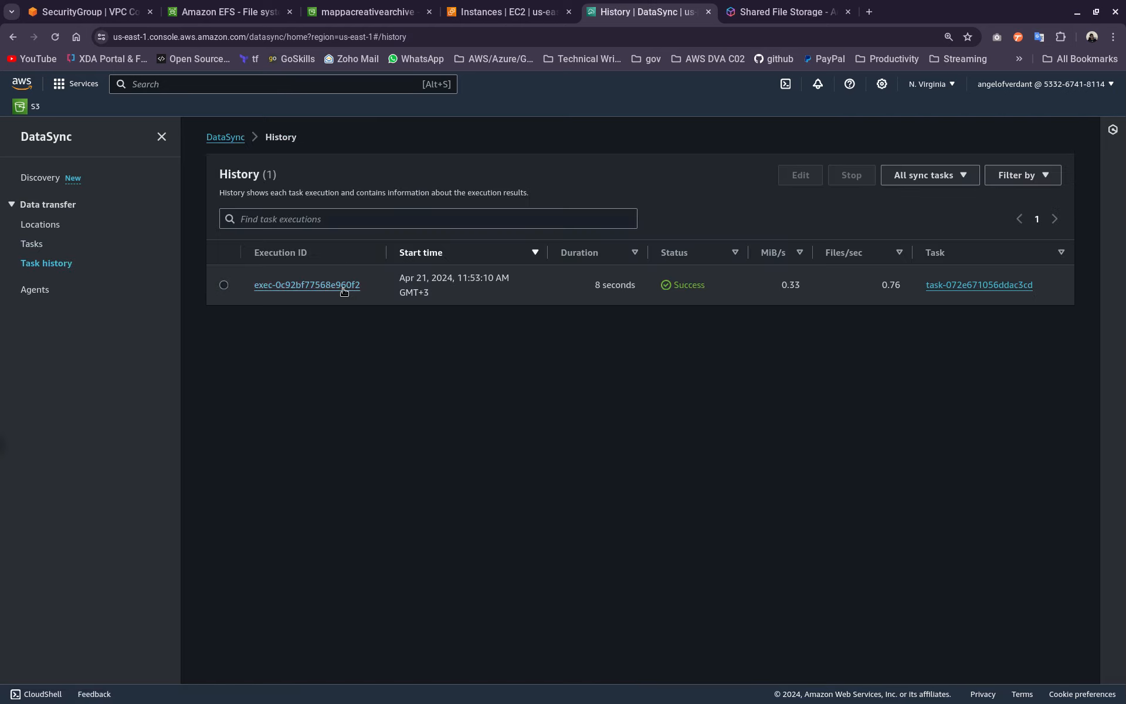
pyautogui.click(343, 285)
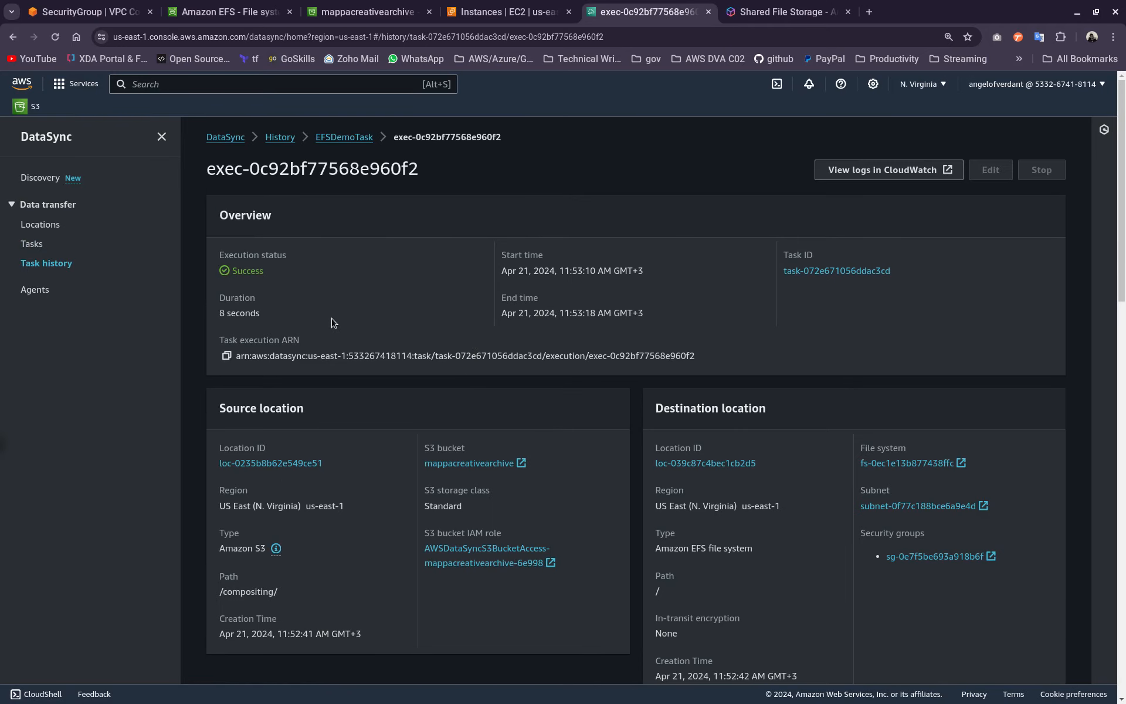
pyautogui.scroll(-1, 411, 465)
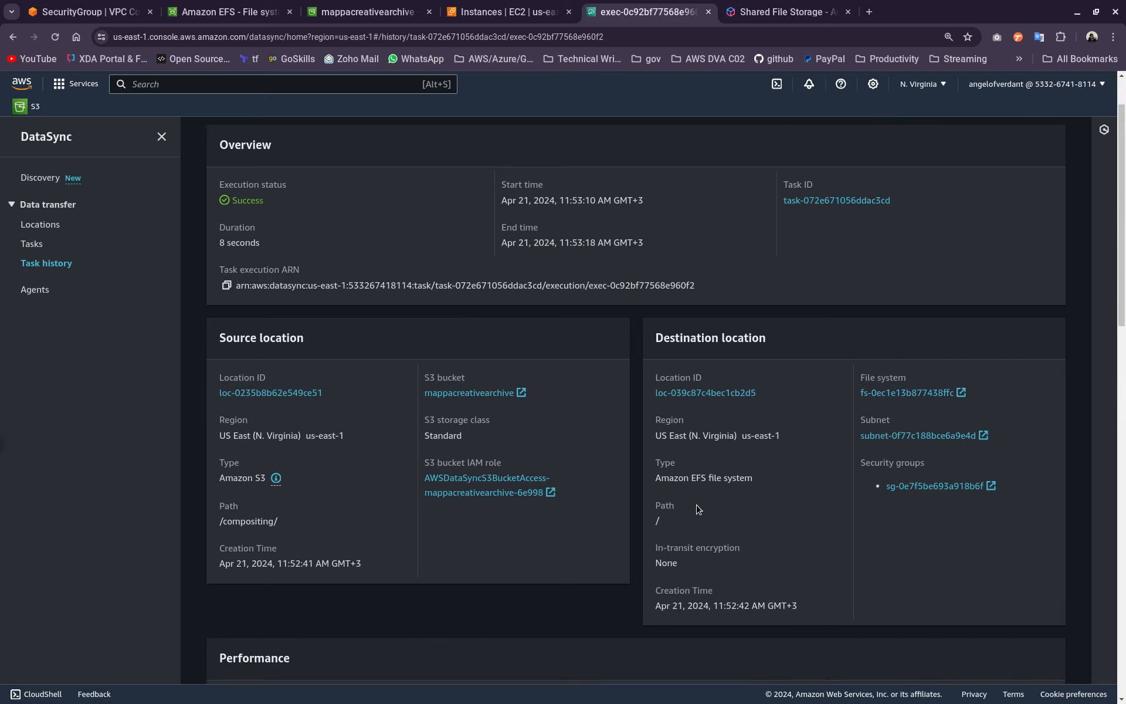
pyautogui.scroll(-1, 764, 531)
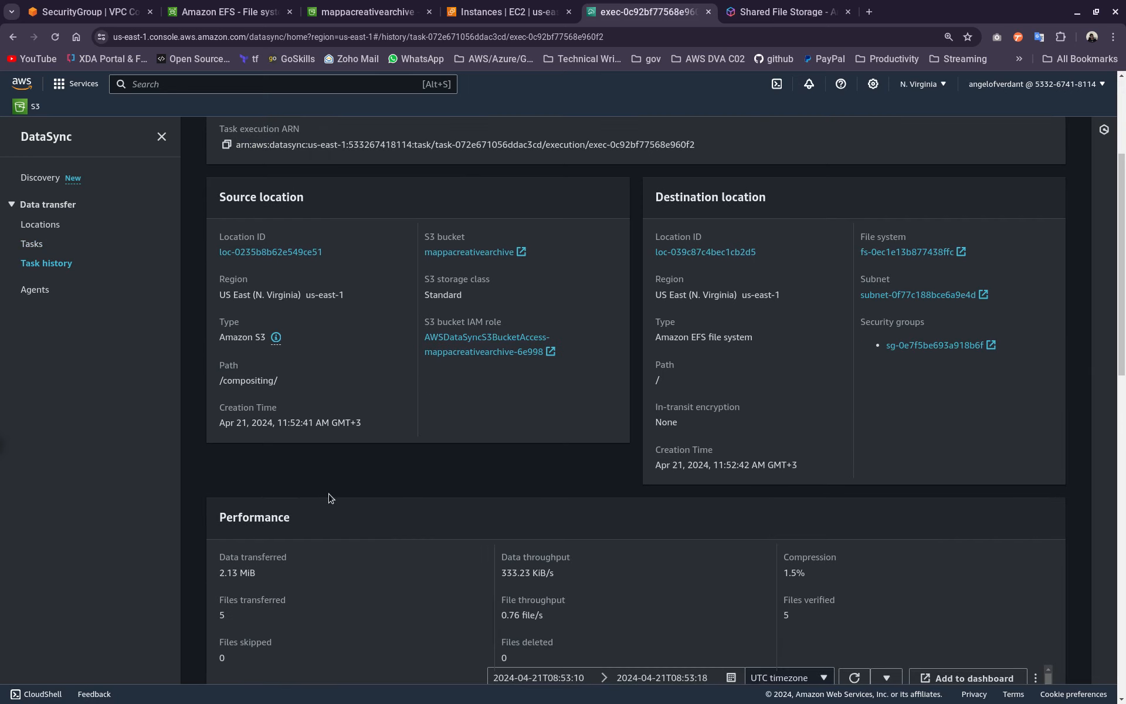
pyautogui.scroll(-1, 331, 498)
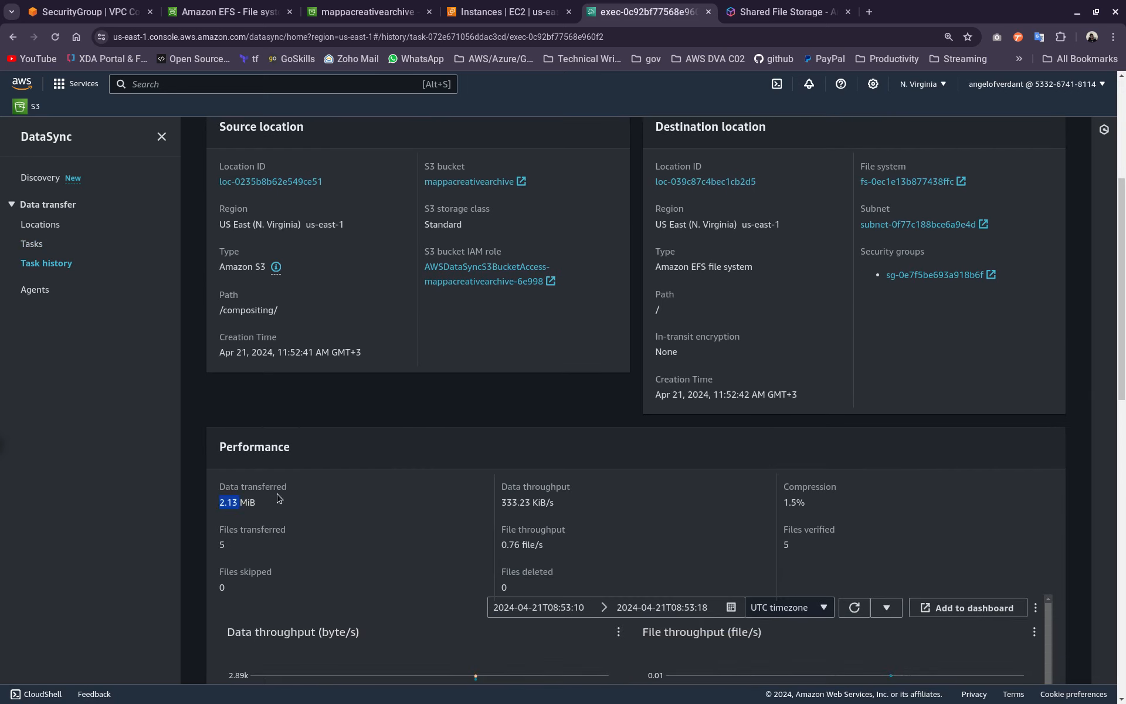
# Step: Switch to the terminal and point out the transferred image files in the work folder listing
pyautogui.hotkey('alt', 'Tab')
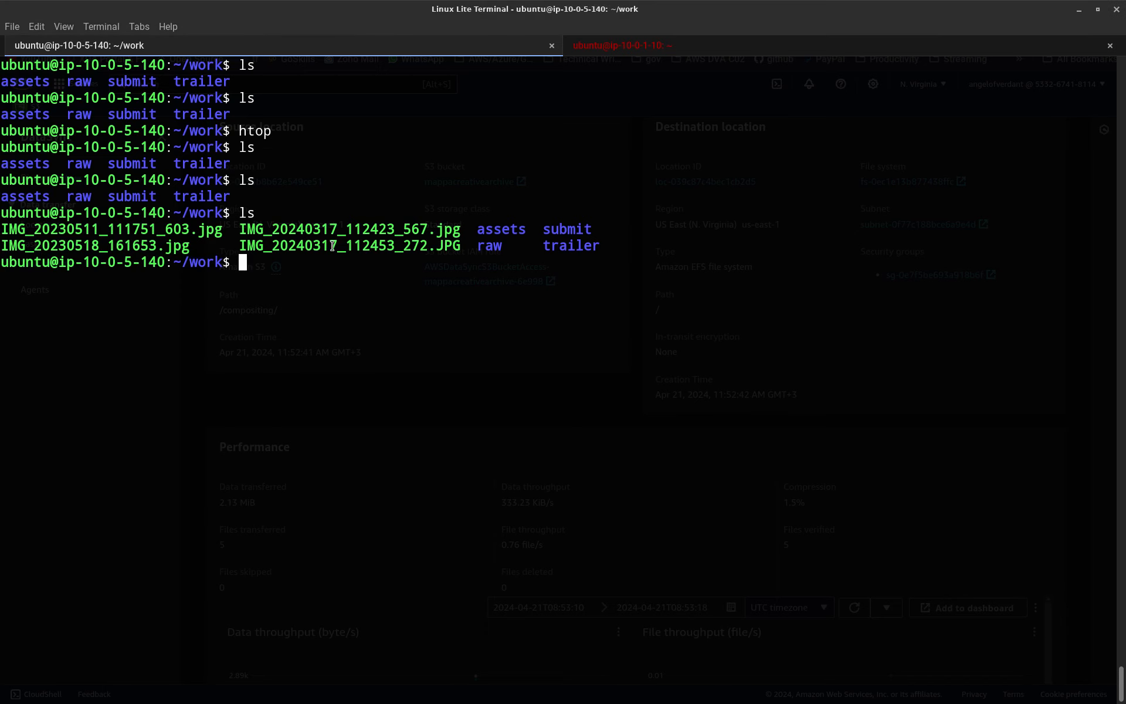
pyautogui.moveTo(458, 251); pyautogui.dragTo(1, 229)
pyautogui.click(284, 225)
pyautogui.moveTo(175, 212); pyautogui.dragTo(190, 245)
pyautogui.click(389, 222)
pyautogui.moveTo(423, 250); pyautogui.dragTo(24, 231)
pyautogui.click(362, 245)
# Step: Try to move IMG_20230511_111751_603.jpg into the assets/ folder without elevated rights
pyautogui.write('mv I')
pyautogui.press('Tab')
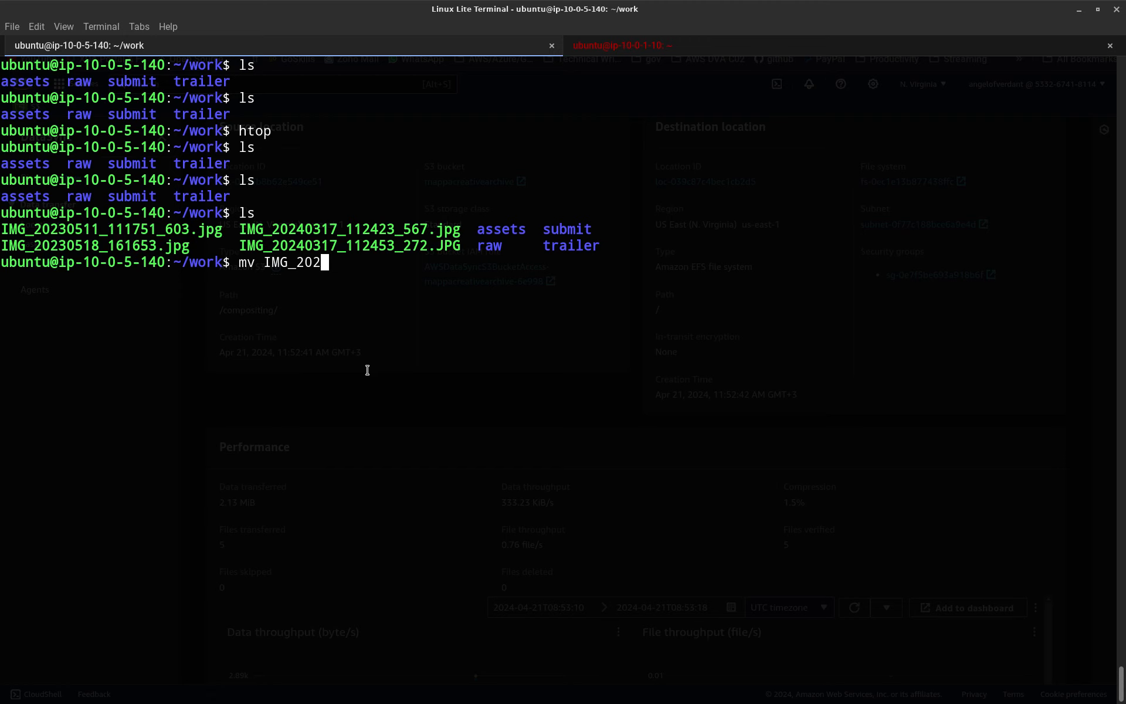
pyautogui.write('30511')
pyautogui.press('Tab')
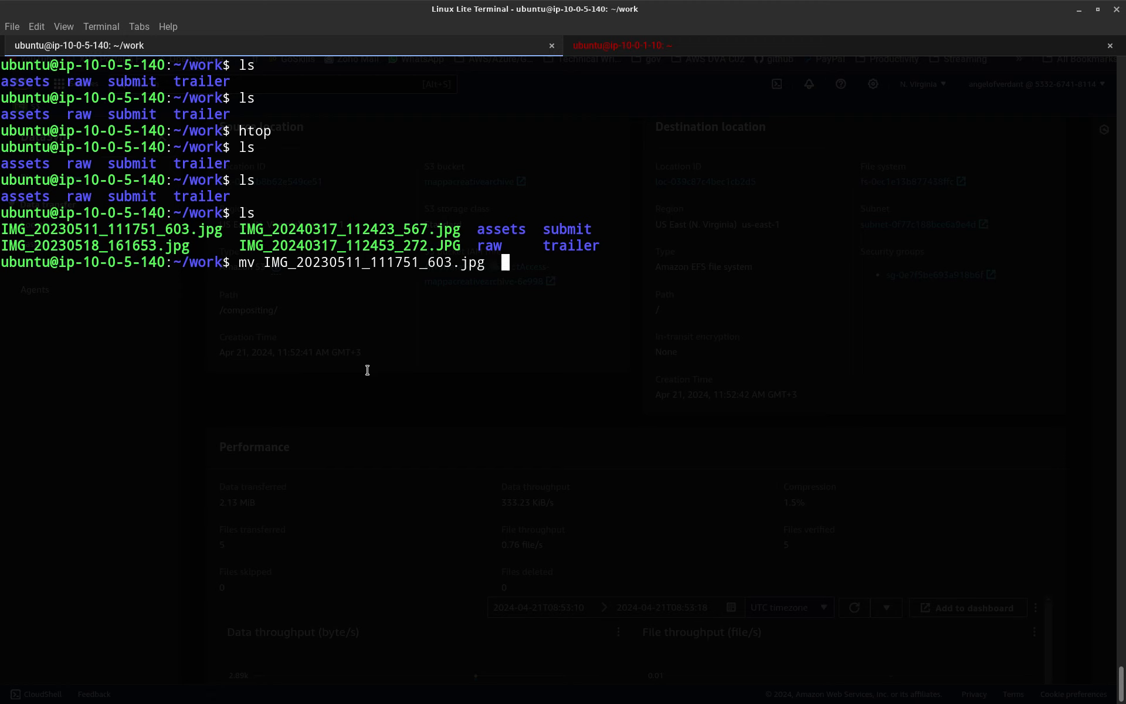
pyautogui.write('as')
pyautogui.press('Tab')
pyautogui.press('Return')
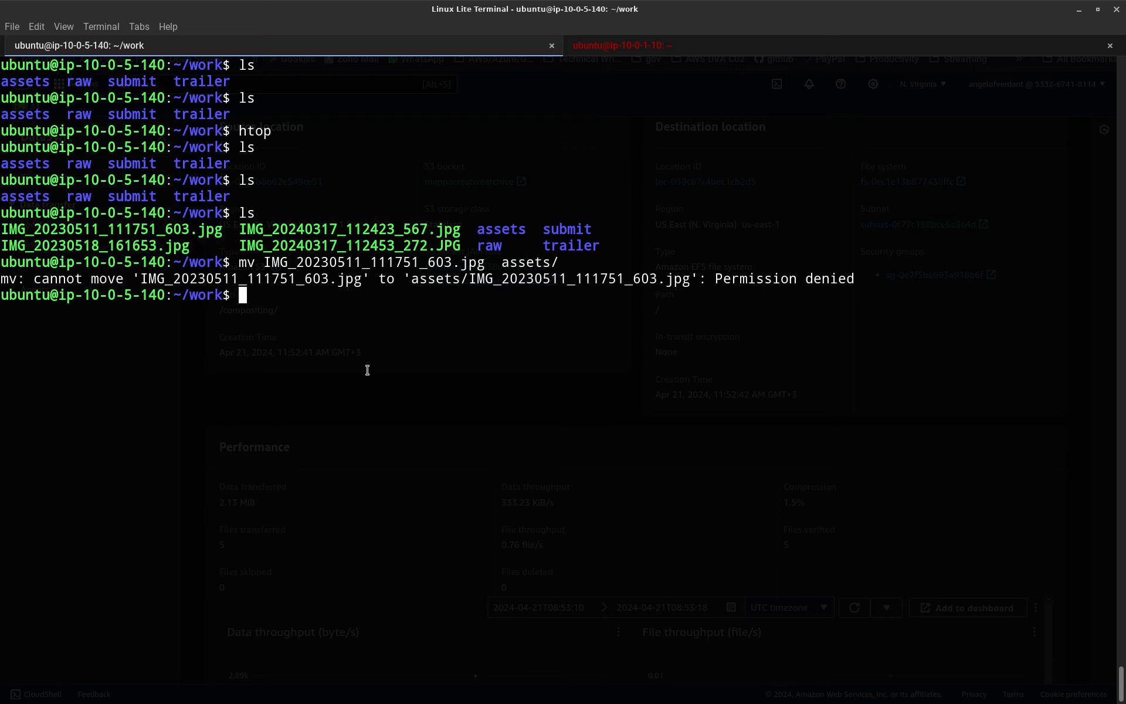
# Step: Move IMG_20230511_111751_603.jpg into the assets/ folder by rerunning the move command with sudo
pyautogui.press('Up')
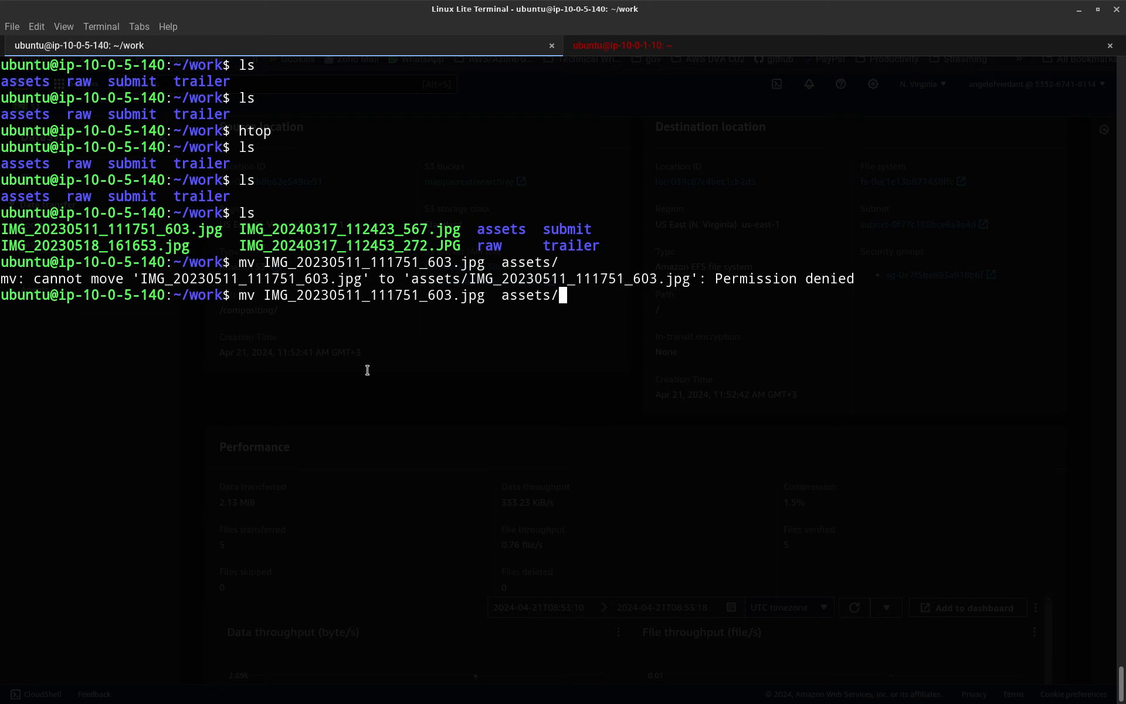
pyautogui.press('Left')
pyautogui.press('Left')
pyautogui.press('Left')
pyautogui.press('Left')
pyautogui.press('Left')
pyautogui.press('Left')
pyautogui.press('Left')
pyautogui.press('Left')
pyautogui.press('Left')
pyautogui.press('Left')
pyautogui.press('Left')
pyautogui.press('Left')
pyautogui.press('Left')
pyautogui.press('Left')
pyautogui.press('Left')
pyautogui.press('Left')
pyautogui.press('Left')
pyautogui.press('Left')
pyautogui.press('Left')
pyautogui.press('Left')
pyautogui.press('Left')
pyautogui.press('Left')
pyautogui.press('Left')
pyautogui.press('Left')
pyautogui.press('Left')
pyautogui.press('Left')
pyautogui.press('Left')
pyautogui.press('Left')
pyautogui.press('Left')
pyautogui.press('Left')
pyautogui.press('Left')
pyautogui.press('Left')
pyautogui.press('Left')
pyautogui.press('Left')
pyautogui.press('Left')
pyautogui.press('Left')
pyautogui.press('Left')
pyautogui.press('Left')
pyautogui.write('sudo')
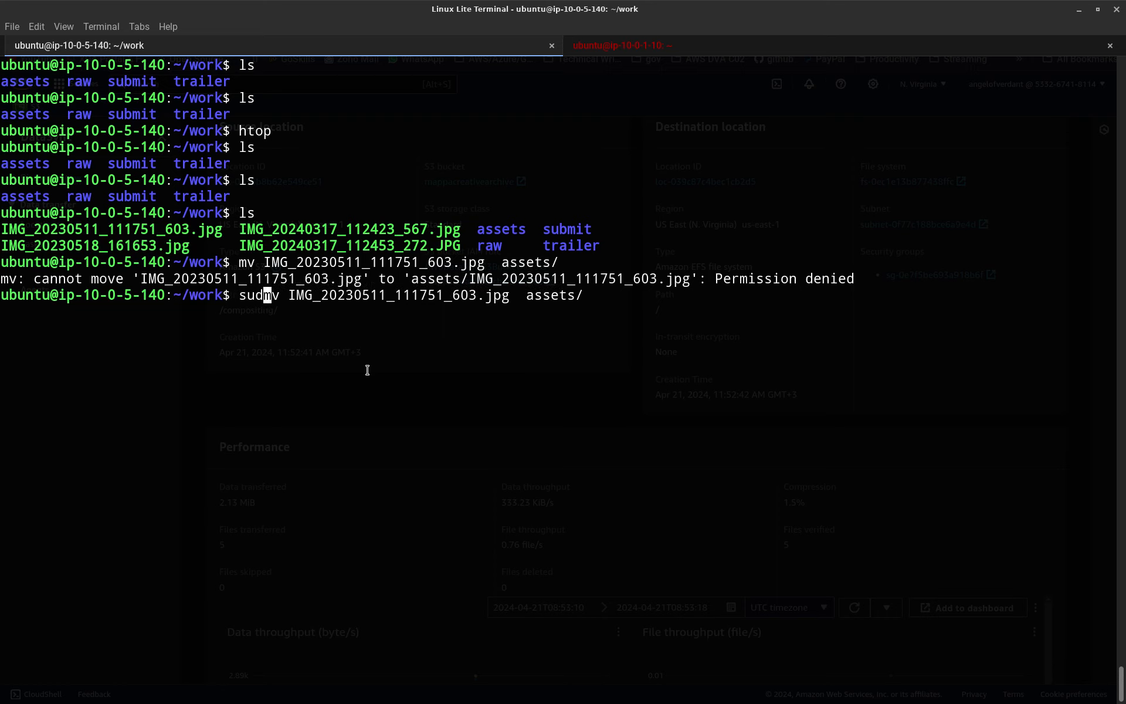
pyautogui.press('Return')
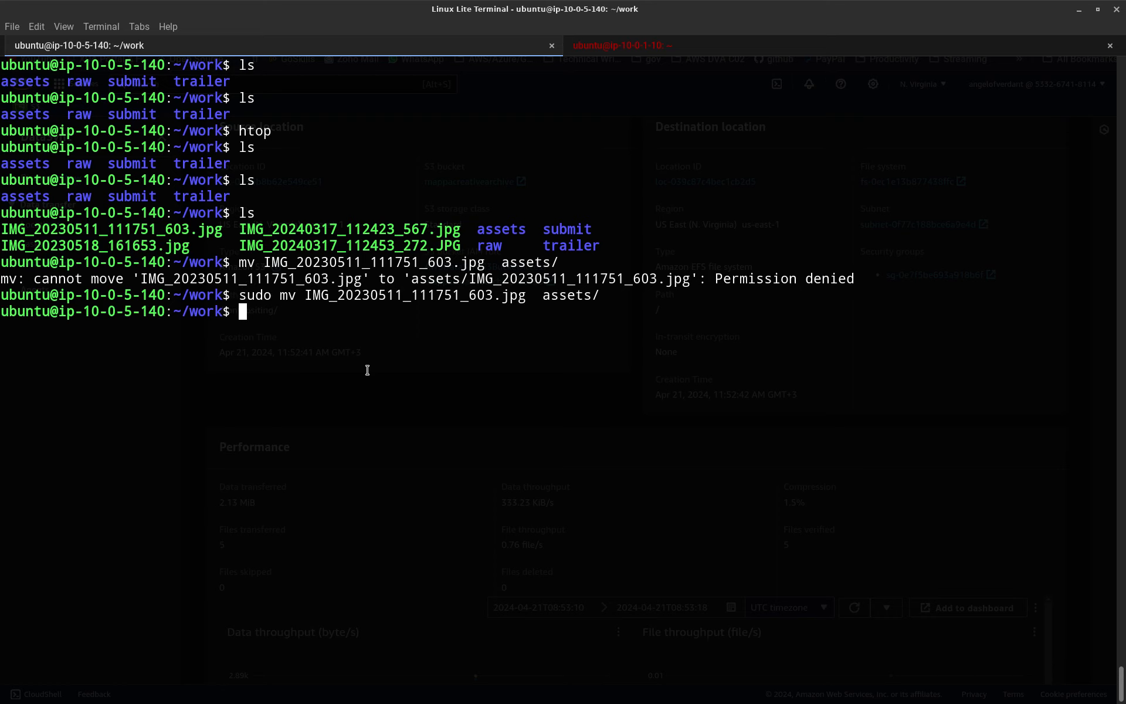
pyautogui.write('cd')
pyautogui.press('Up')
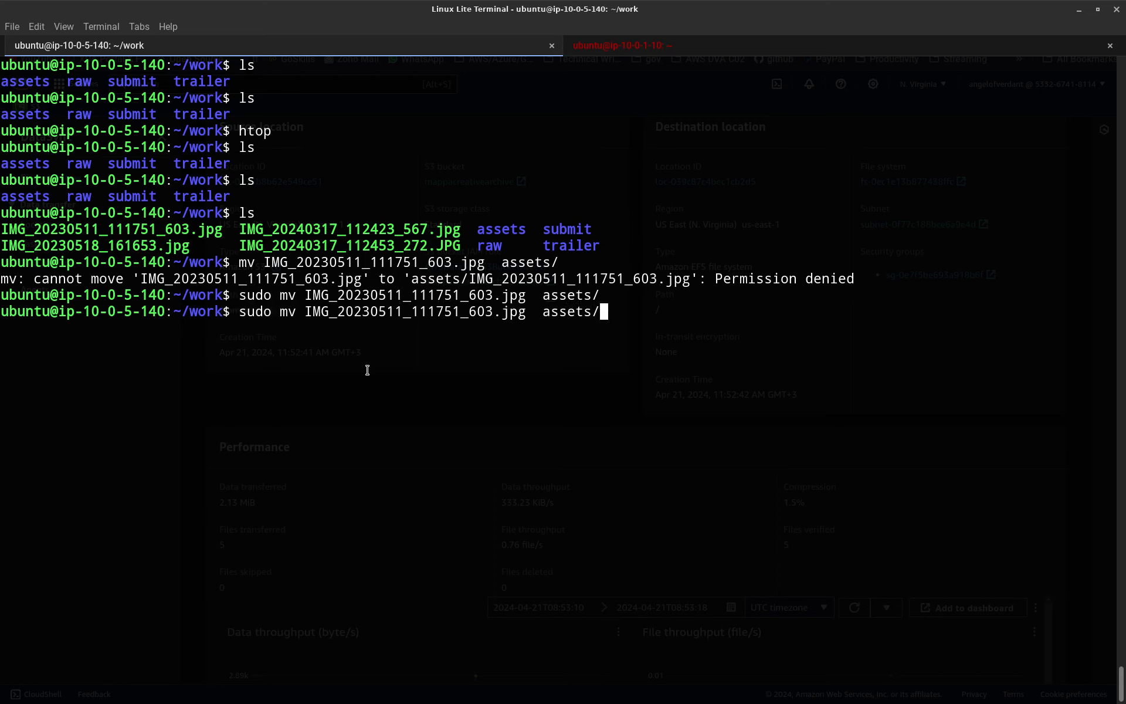
pyautogui.press('BackSpace')
pyautogui.press('BackSpace')
pyautogui.press('BackSpace')
pyautogui.press('BackSpace')
pyautogui.press('BackSpace')
pyautogui.press('BackSpace')
pyautogui.press('BackSpace')
pyautogui.press('BackSpace')
pyautogui.press('BackSpace')
pyautogui.press('BackSpace')
pyautogui.press('BackSpace')
pyautogui.press('BackSpace')
pyautogui.press('BackSpace')
pyautogui.press('BackSpace')
pyautogui.press('BackSpace')
pyautogui.press('BackSpace')
pyautogui.press('BackSpace')
pyautogui.press('BackSpace')
pyautogui.press('BackSpace')
pyautogui.press('BackSpace')
pyautogui.press('BackSpace')
pyautogui.press('BackSpace')
pyautogui.press('BackSpace')
pyautogui.press('BackSpace')
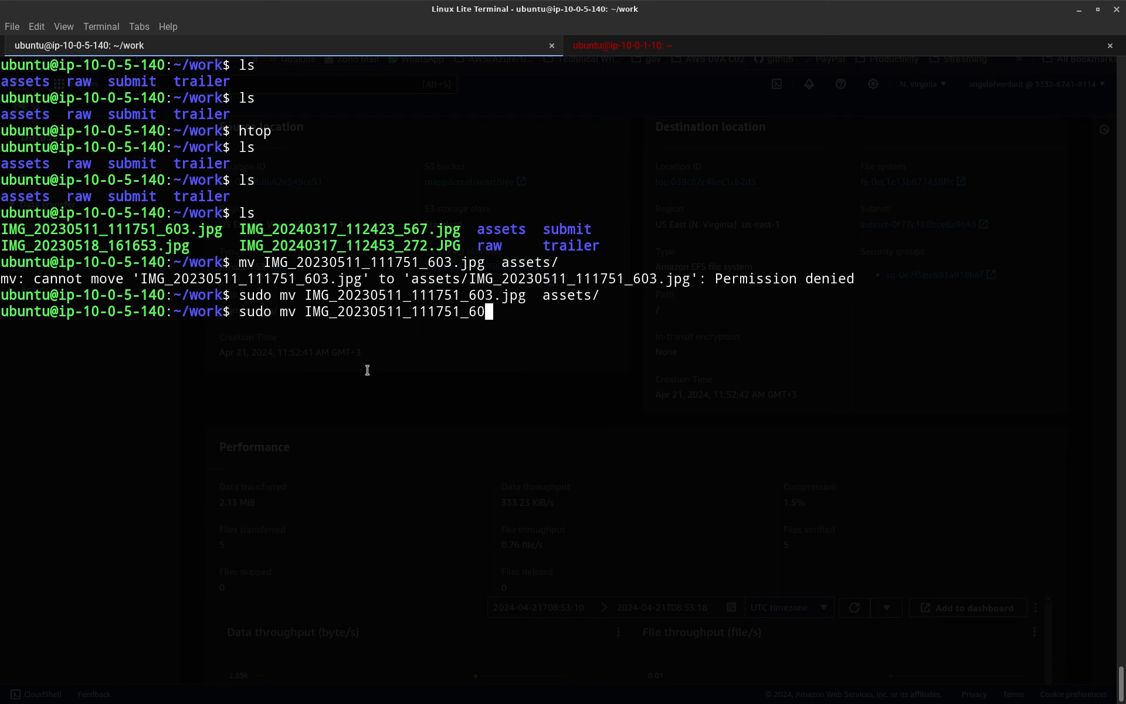
pyautogui.press('BackSpace')
pyautogui.press('BackSpace')
pyautogui.press('BackSpace')
pyautogui.press('BackSpace')
pyautogui.press('BackSpace')
pyautogui.press('BackSpace')
pyautogui.press('BackSpace')
pyautogui.press('BackSpace')
pyautogui.press('BackSpace')
pyautogui.press('BackSpace')
pyautogui.press('BackSpace')
pyautogui.press('BackSpace')
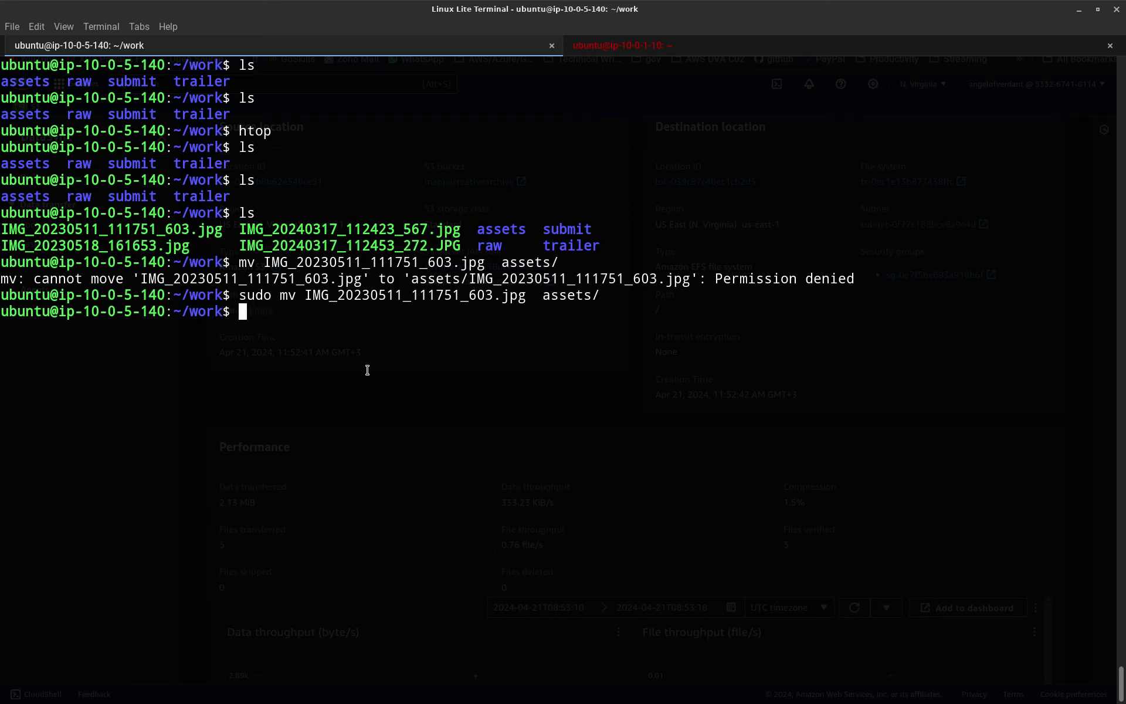
# Step: Move IMG_20230518_161653.jpg into the submit/ folder using sudo mv
pyautogui.write('sudo mv IM')
pyautogui.press('Tab')
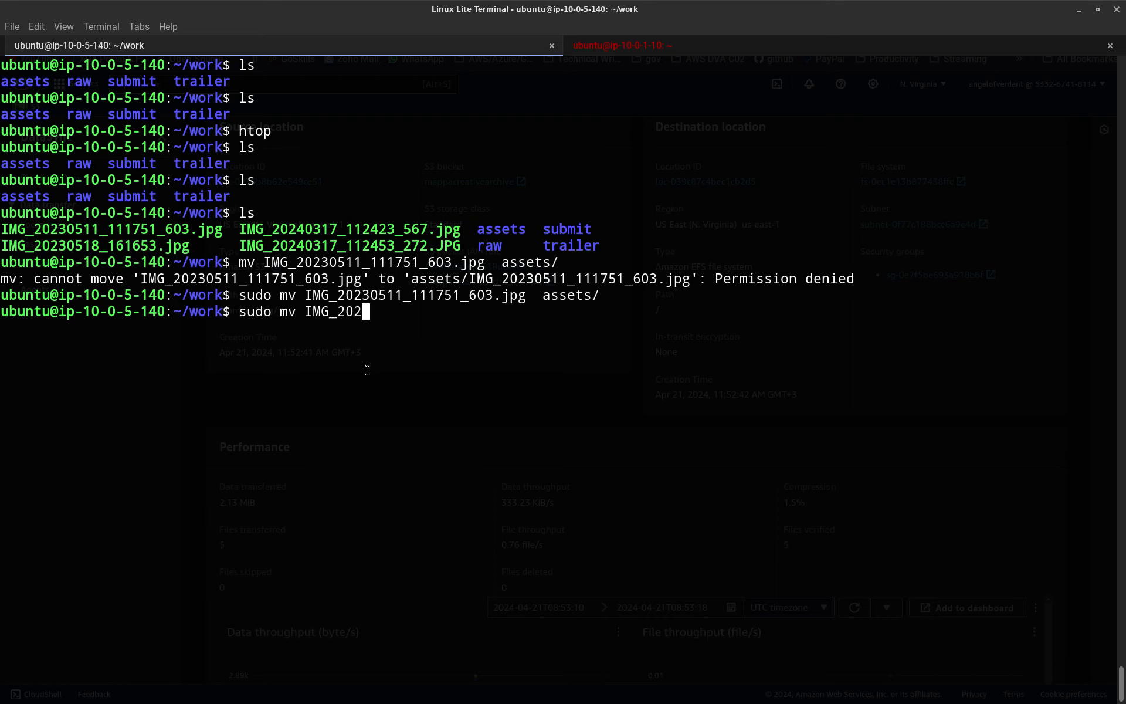
pyautogui.write('3')
pyautogui.press('Tab')
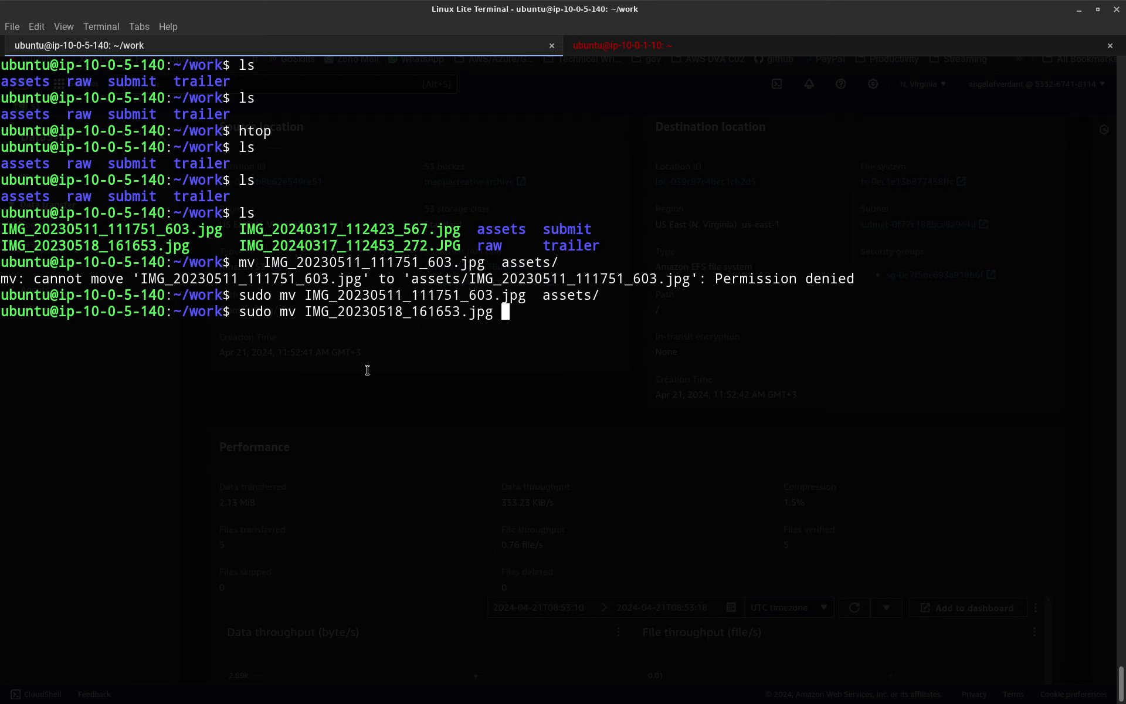
pyautogui.write('SUB')
pyautogui.press('BackSpace')
pyautogui.press('BackSpace')
pyautogui.press('BackSpace')
pyautogui.write('su')
pyautogui.press('Tab')
pyautogui.press('Return')
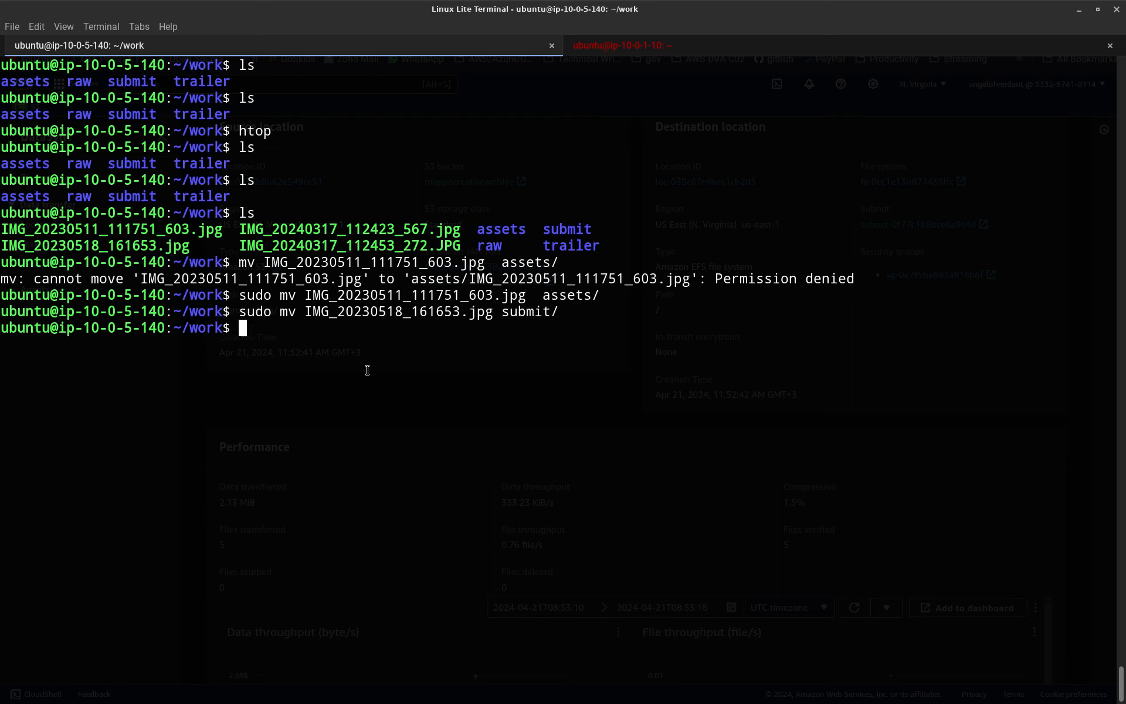
# Step: Try to change the working directory to submit/ls
pyautogui.write('cd su')
pyautogui.press('Tab')
pyautogui.write('ls')
pyautogui.press('Return')
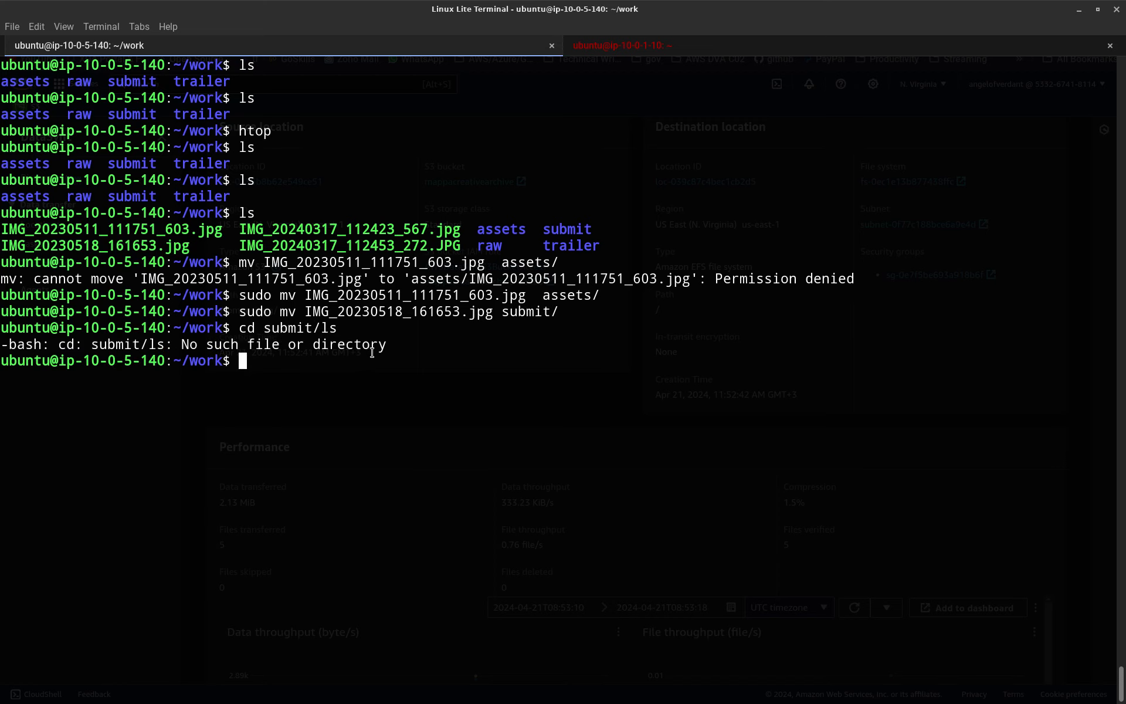
# Step: Change the working directory to submit and list its files
pyautogui.press('Up')
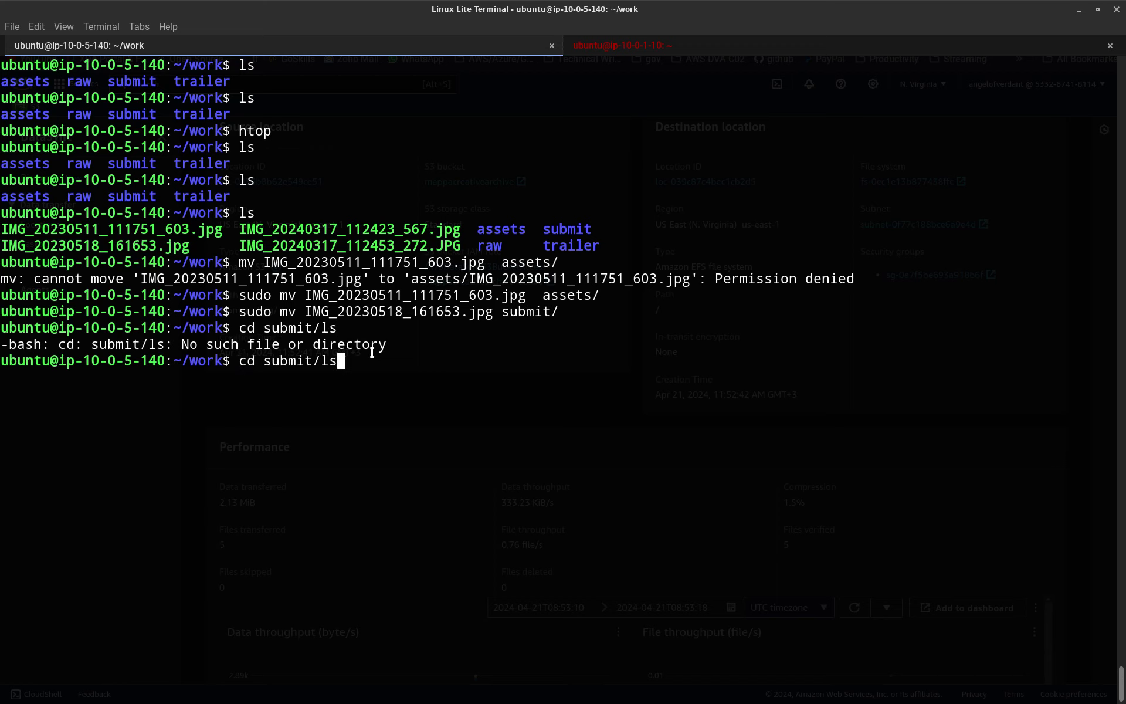
pyautogui.press('BackSpace')
pyautogui.press('BackSpace')
pyautogui.press('BackSpace')
pyautogui.press('BackSpace')
pyautogui.write('t')
pyautogui.press('Return')
pyautogui.write('ls')
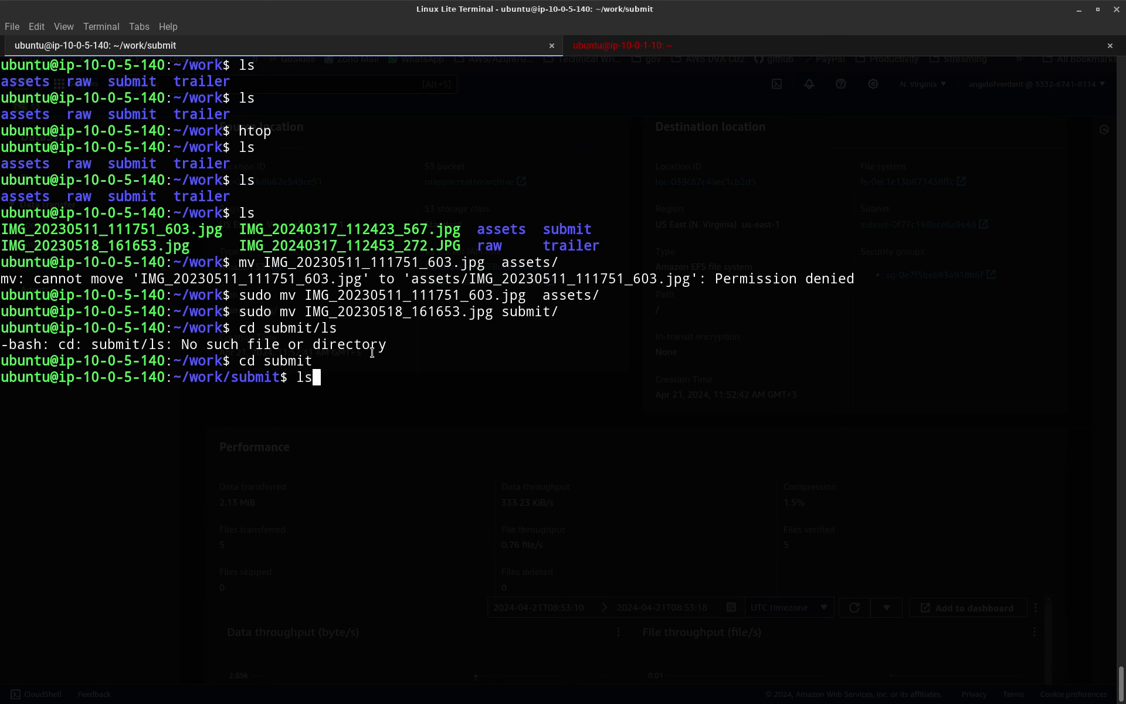
pyautogui.press('Return')
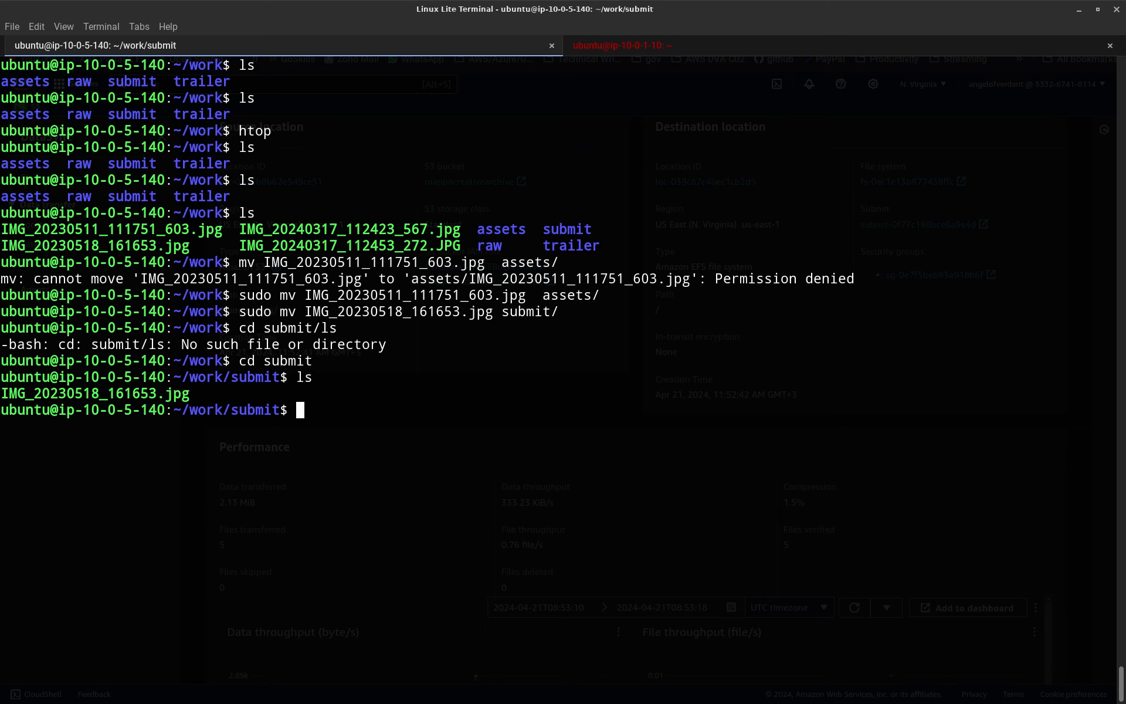
# Step: Switch to the browser and open the compositing/ folder inside the mappacreativearchive S3 bucket
pyautogui.hotkey('alt', 'Tab')
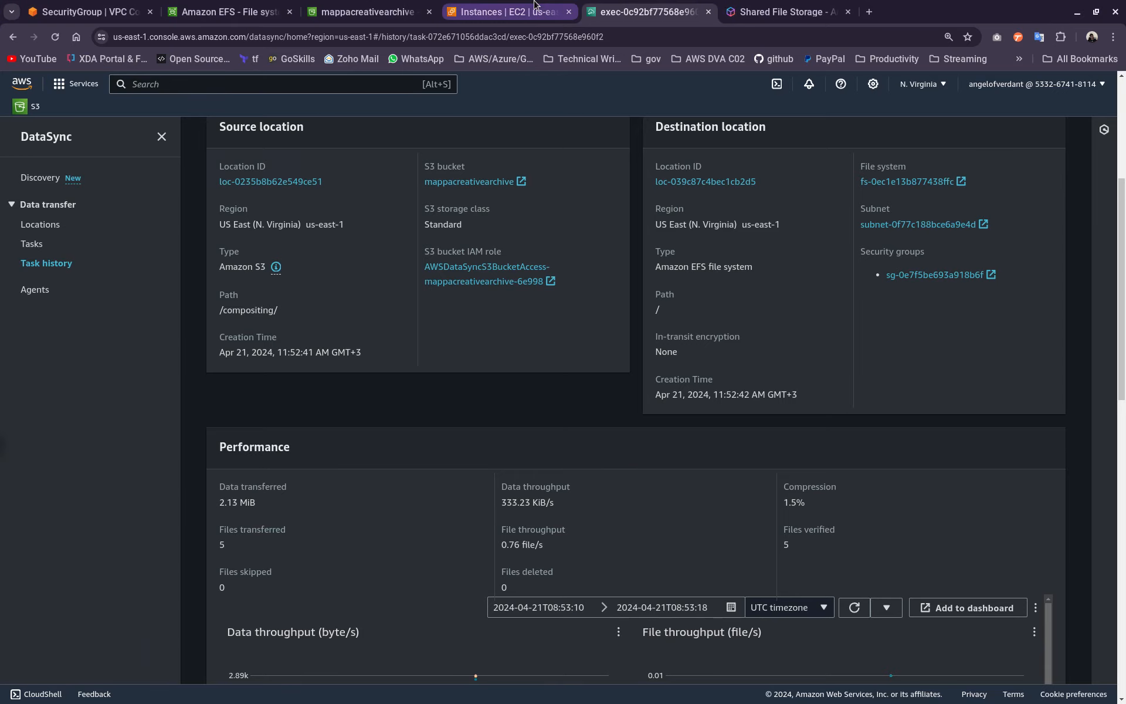
pyautogui.click(507, 12)
pyautogui.click(369, 10)
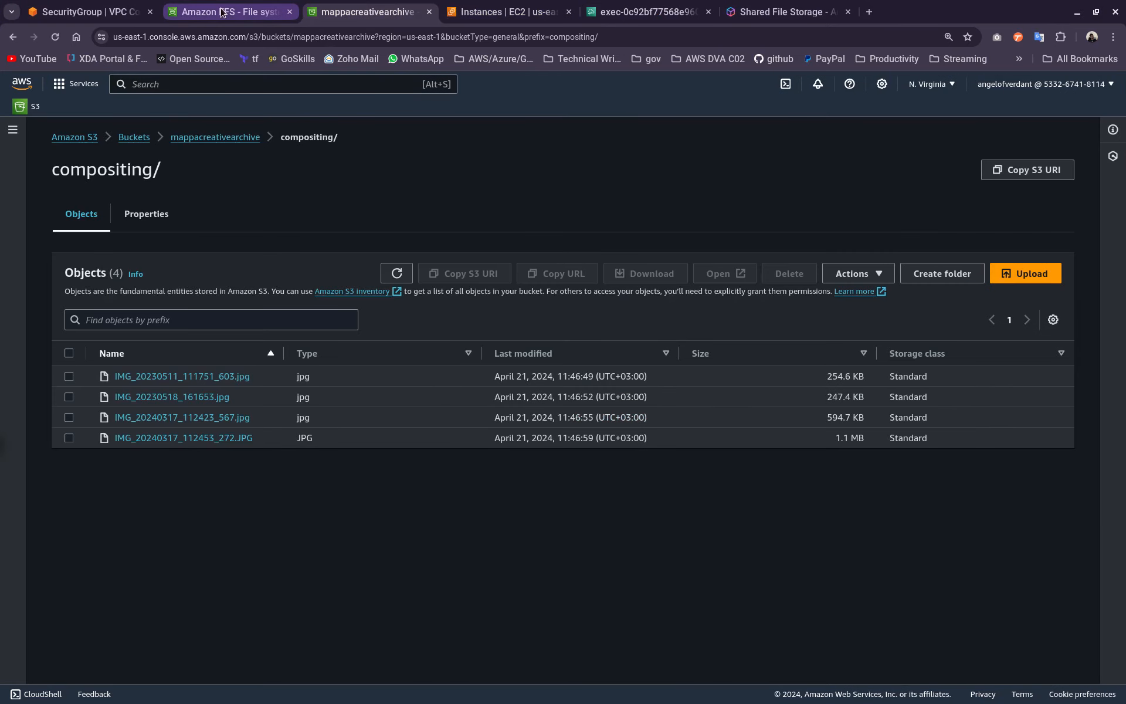
pyautogui.click(215, 141)
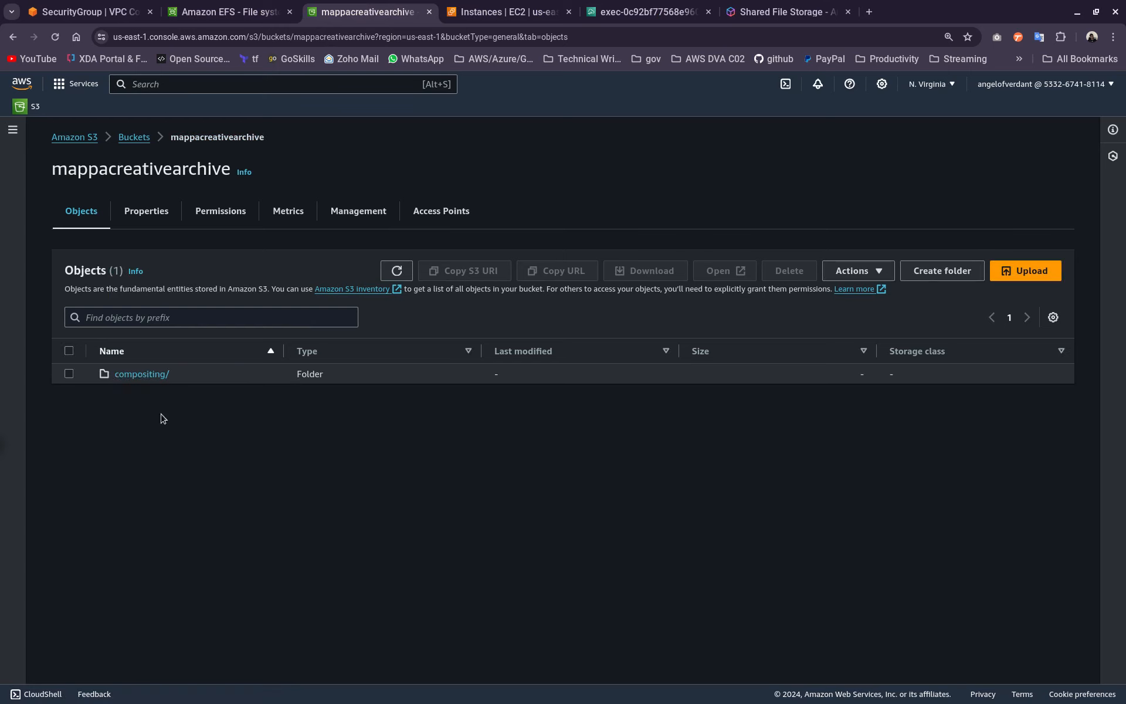
pyautogui.click(136, 375)
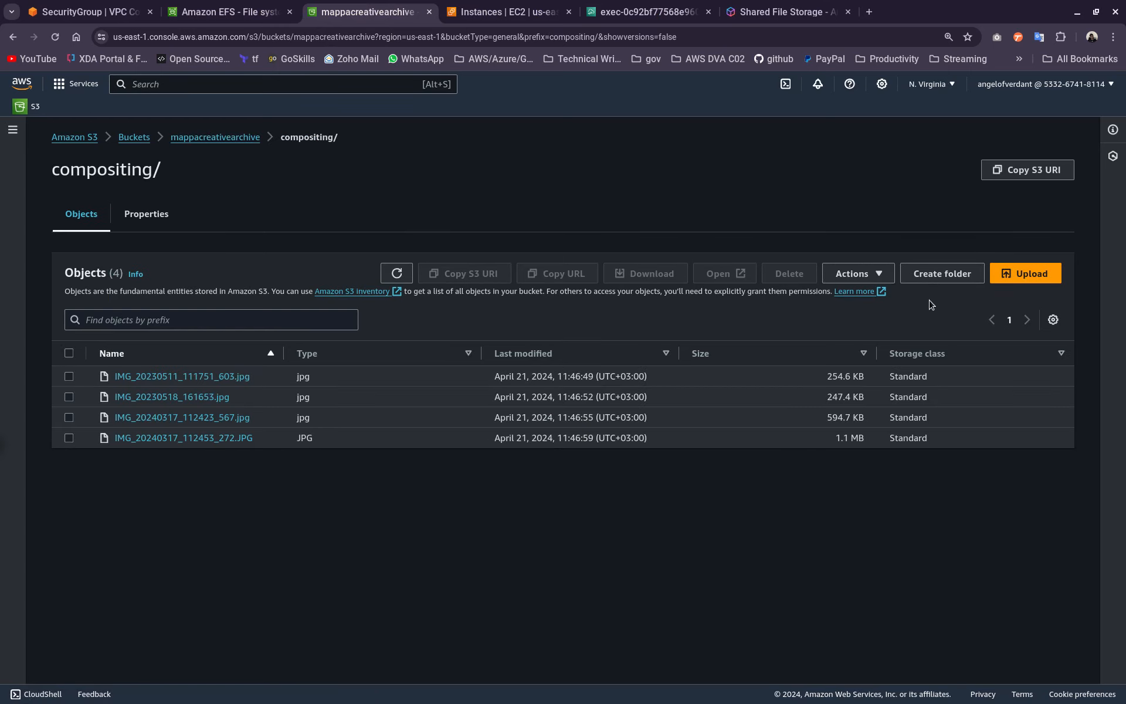
pyautogui.click(967, 276)
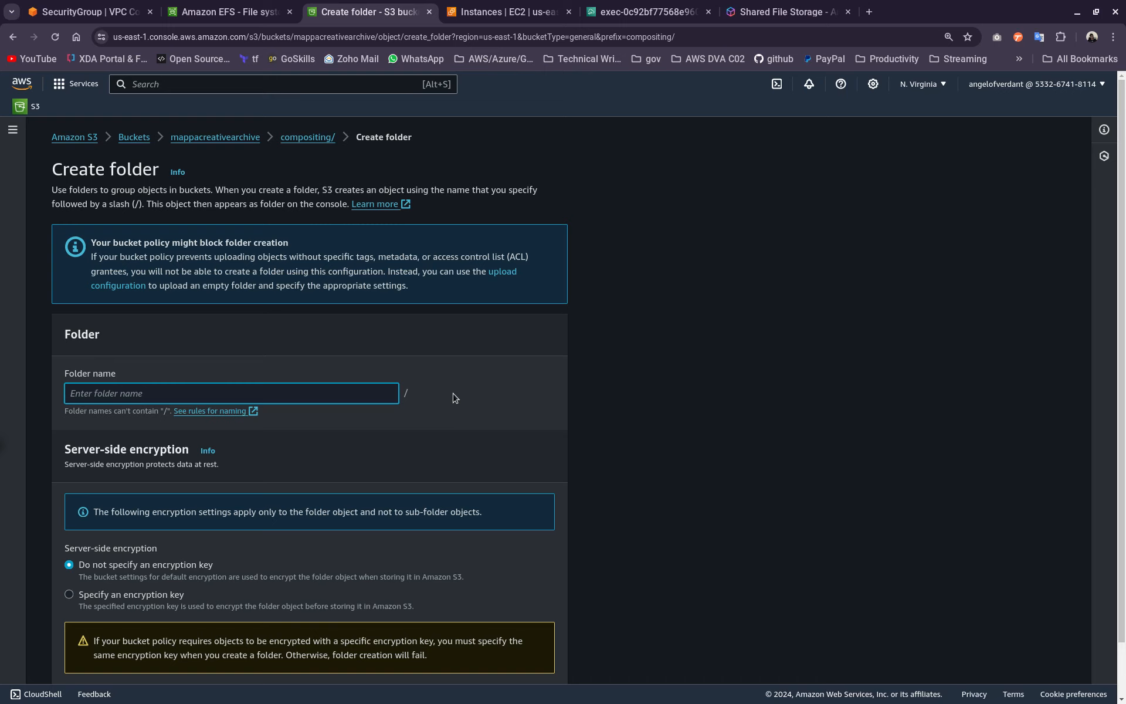
pyautogui.scroll(-2, 305, 451)
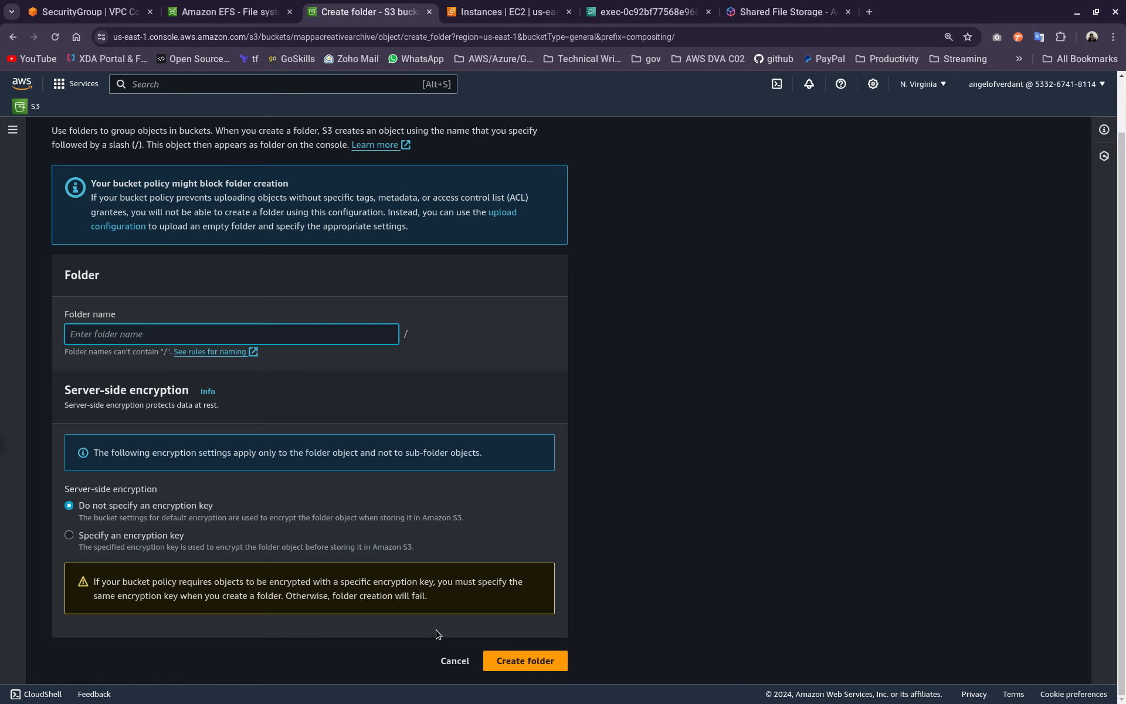
pyautogui.click(461, 664)
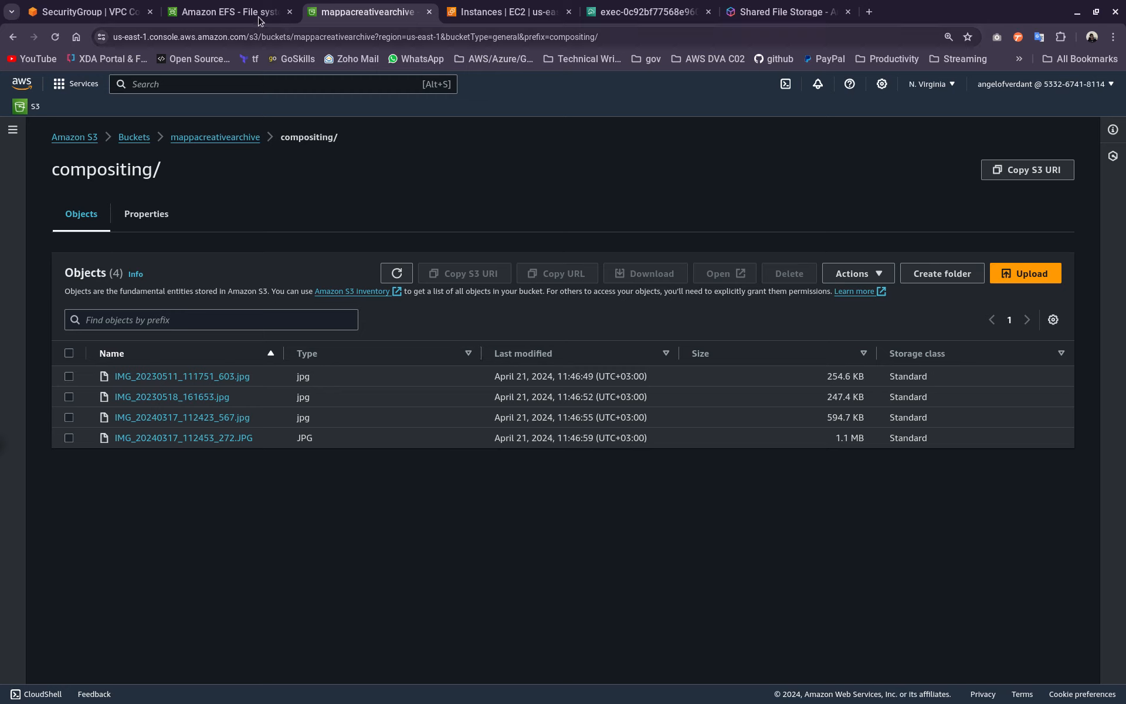
pyautogui.click(228, 12)
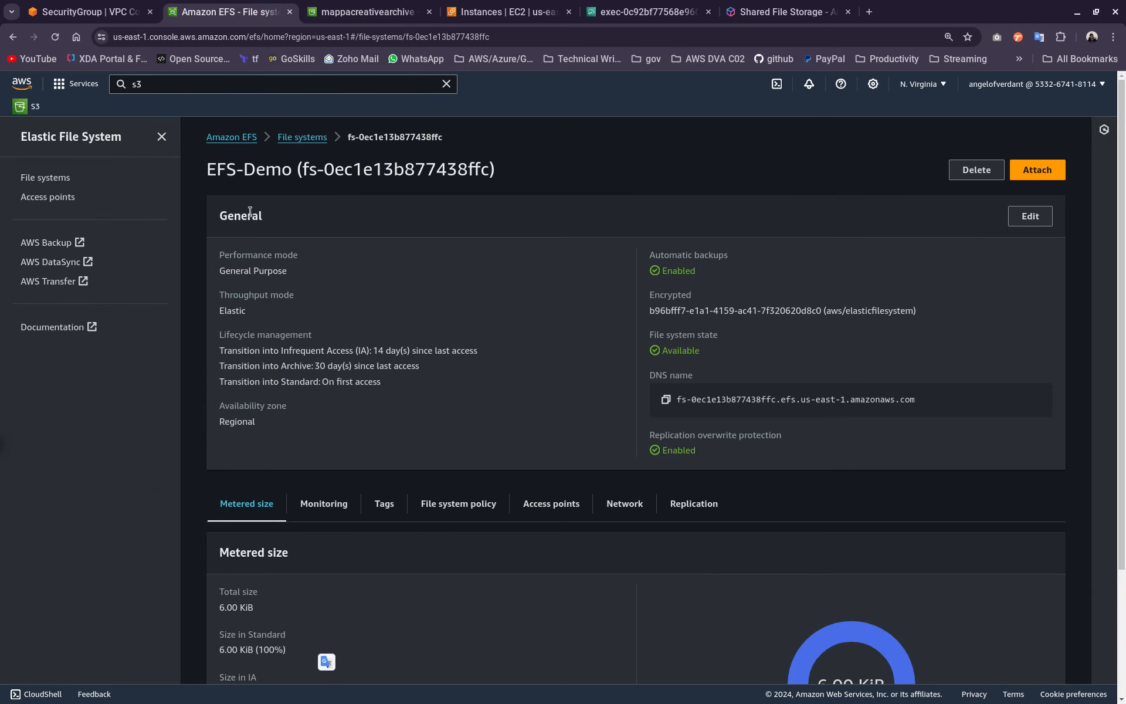
pyautogui.scroll(-3, 410, 399)
pyautogui.scroll(3, 411, 399)
pyautogui.click(88, 12)
pyautogui.click(367, 12)
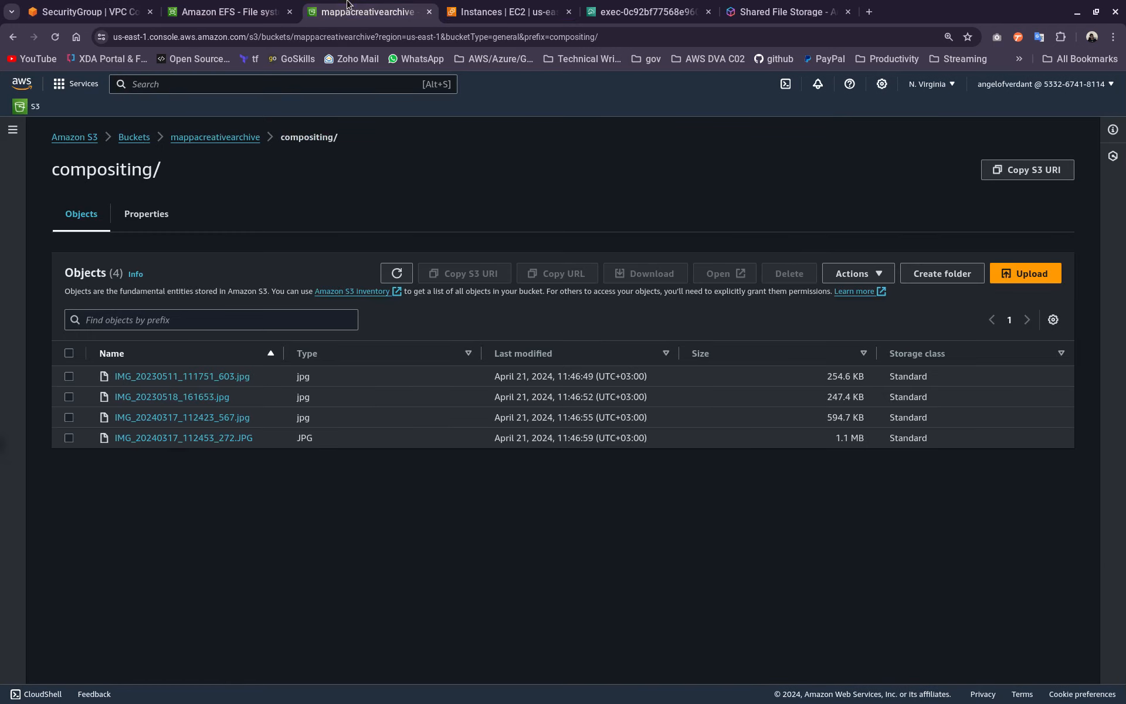
pyautogui.click(516, 22)
pyautogui.click(831, 312)
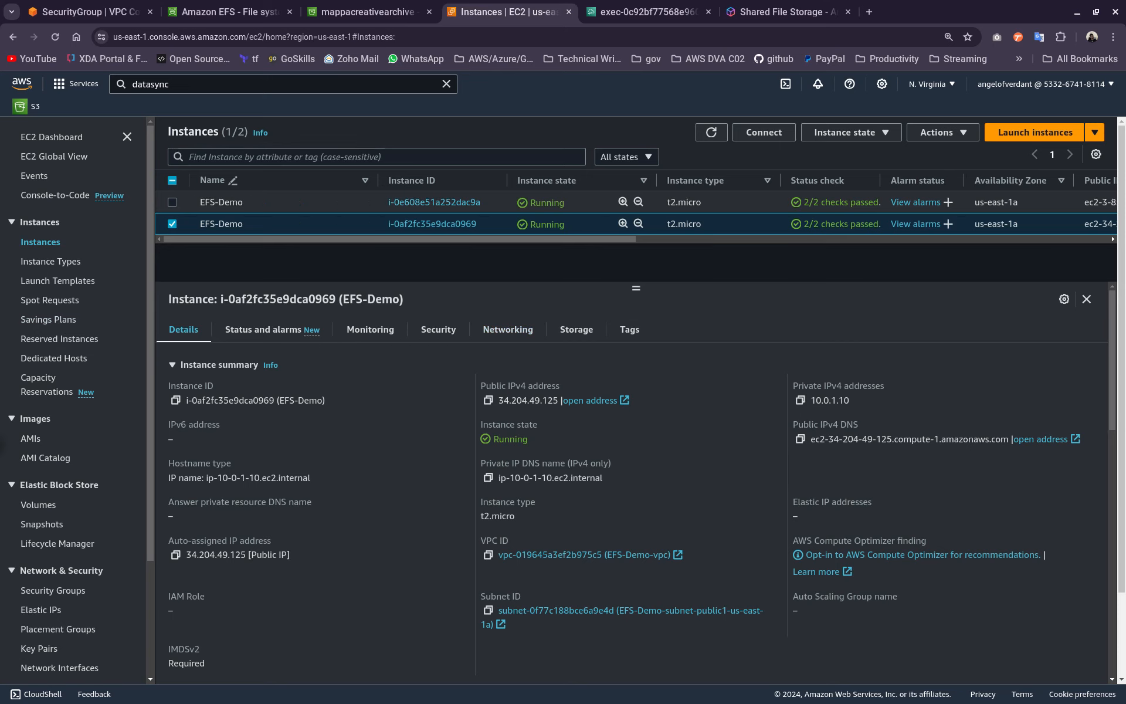
# Step: Reload the EFS-Demo file system page and examine its metered size by storage class
pyautogui.click(253, 13)
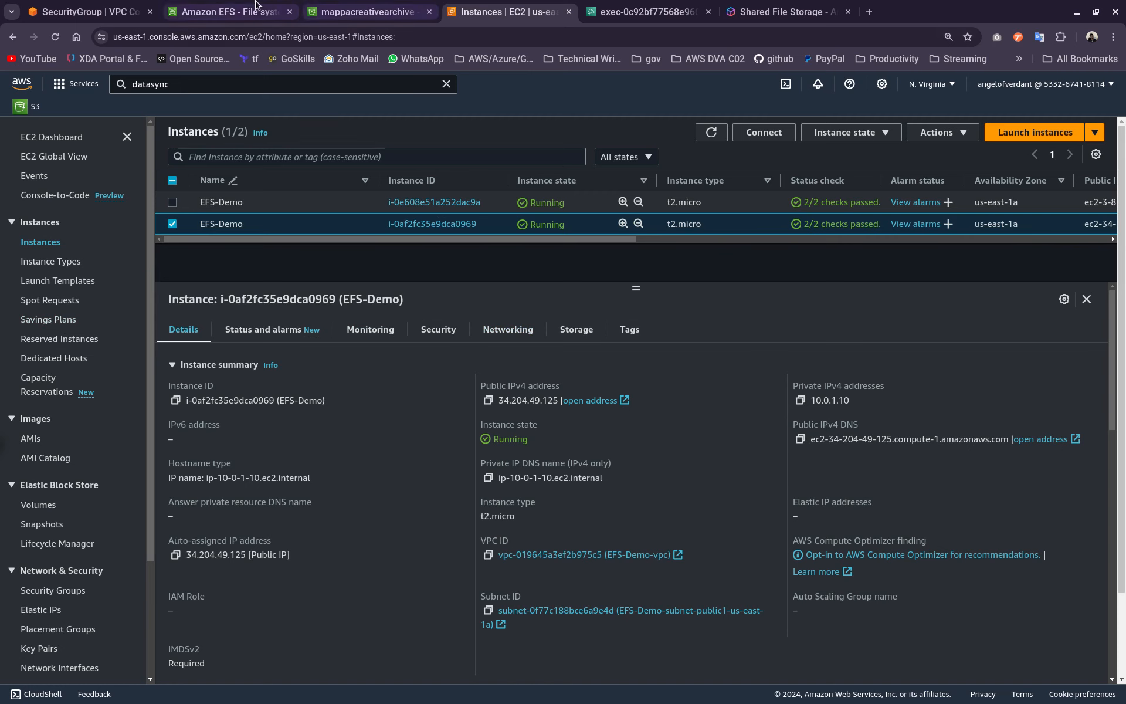
pyautogui.scroll(-3, 469, 437)
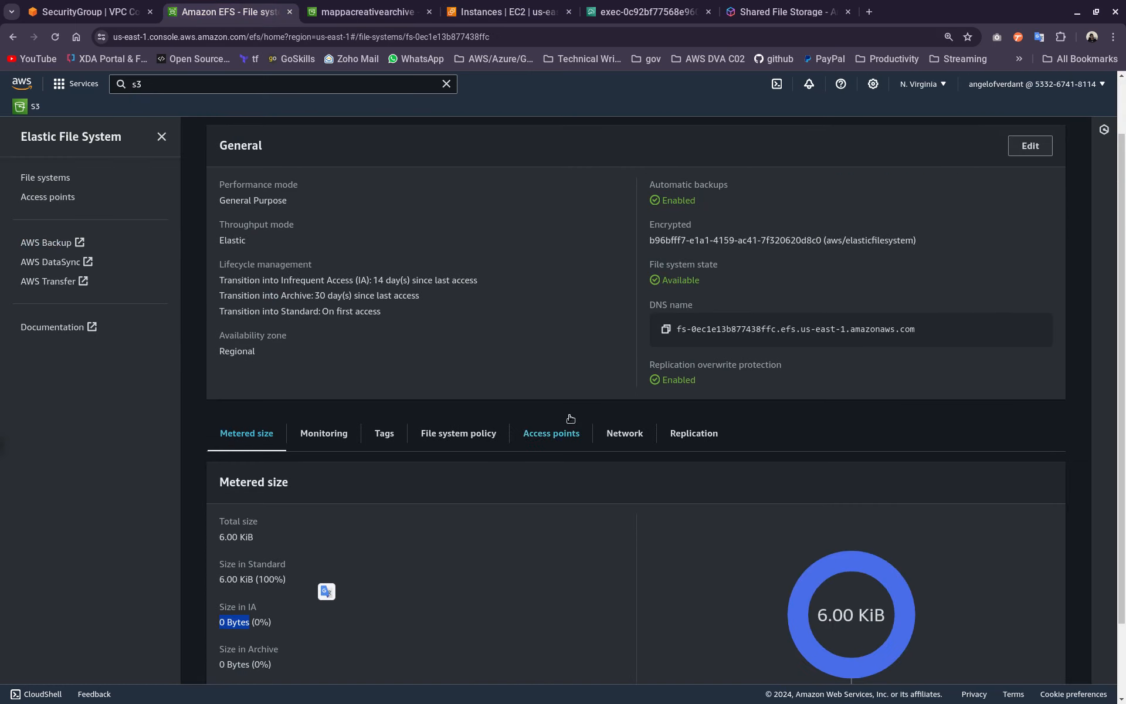
pyautogui.click(264, 441)
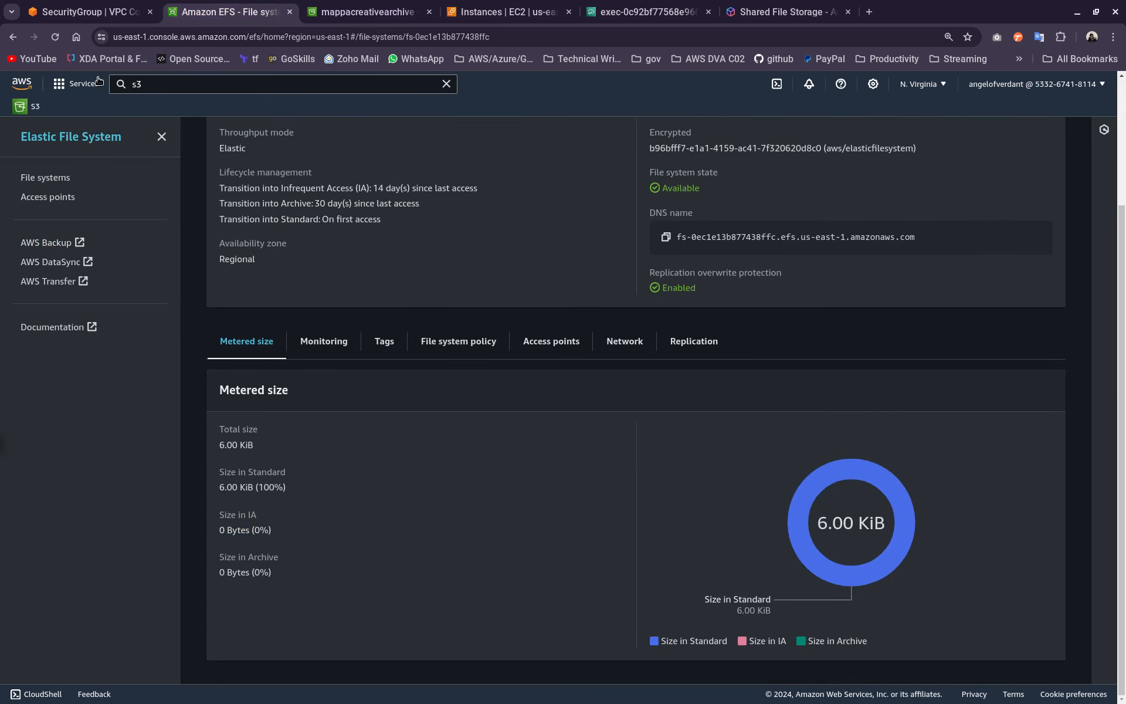
pyautogui.click(56, 36)
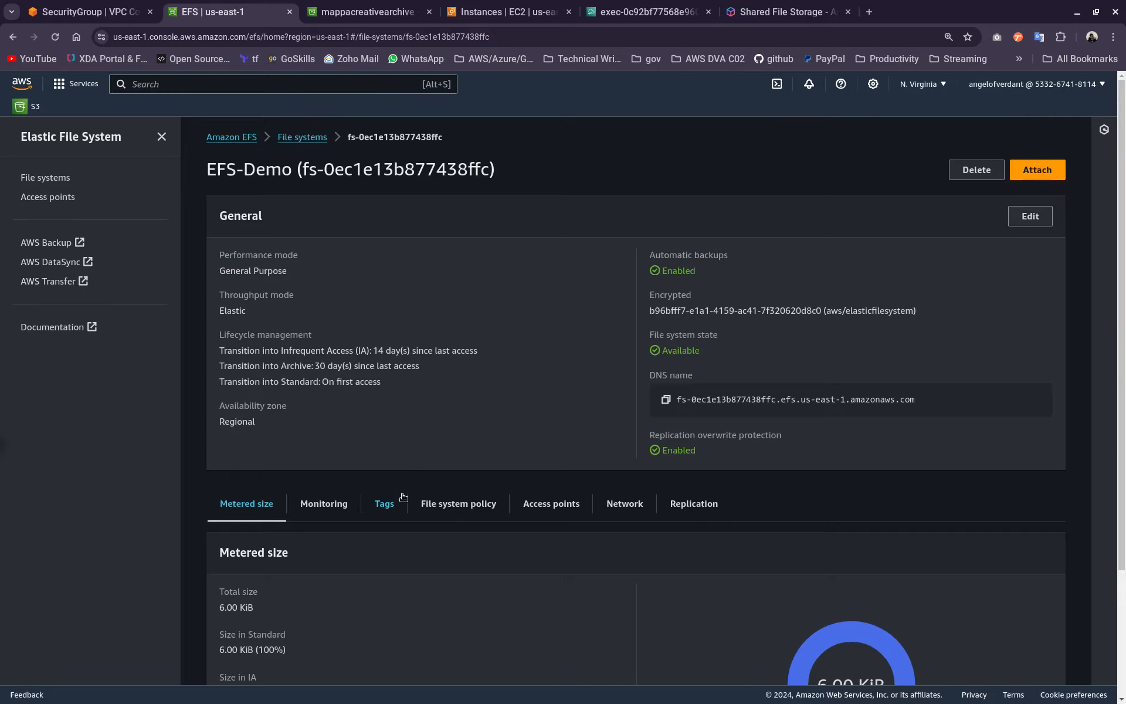
pyautogui.scroll(-3, 403, 500)
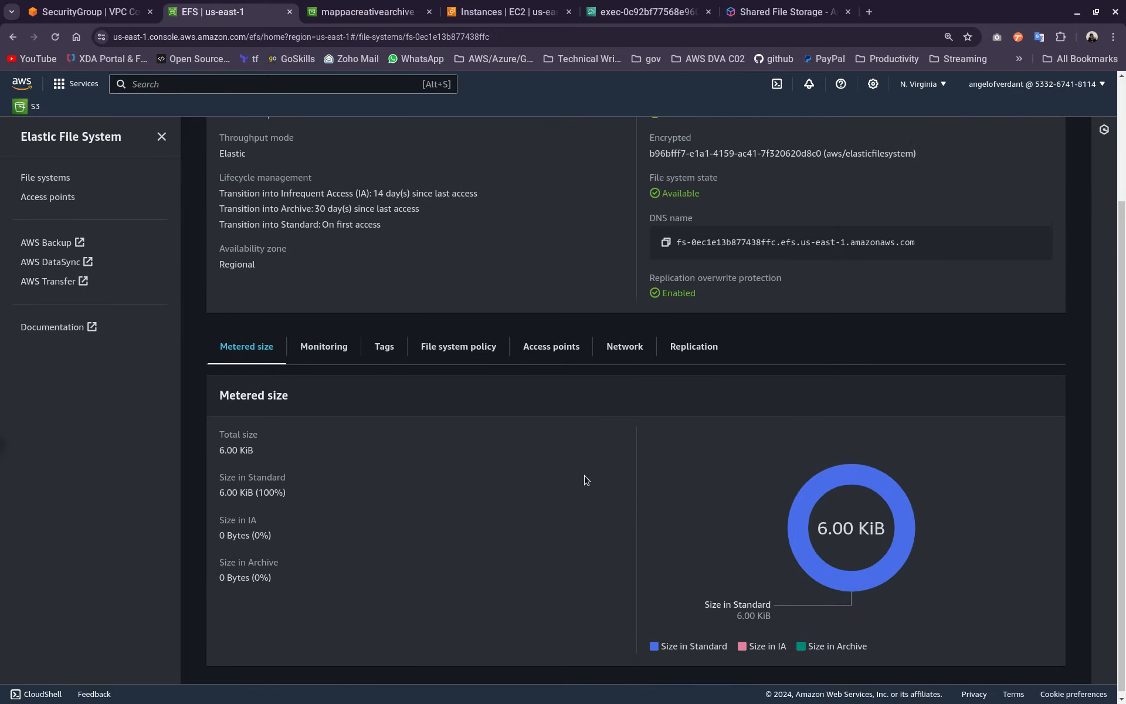
pyautogui.scroll(3, 586, 480)
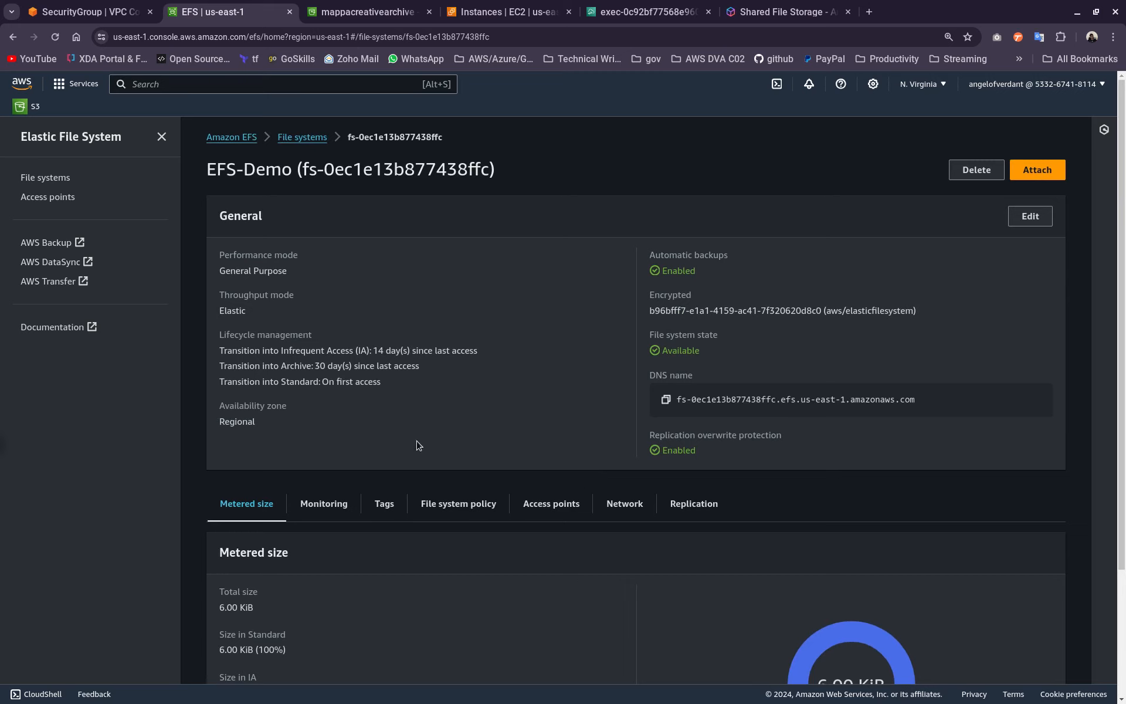
pyautogui.scroll(-3, 452, 505)
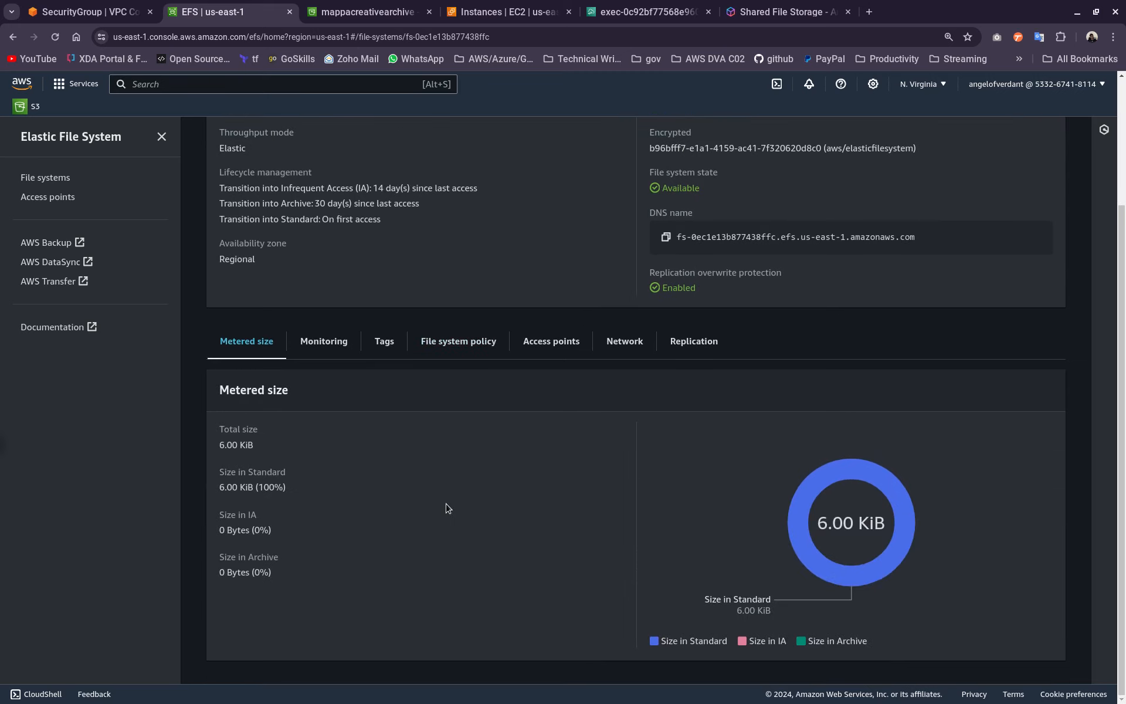
pyautogui.scroll(2, 502, 563)
pyautogui.scroll(-1, 435, 514)
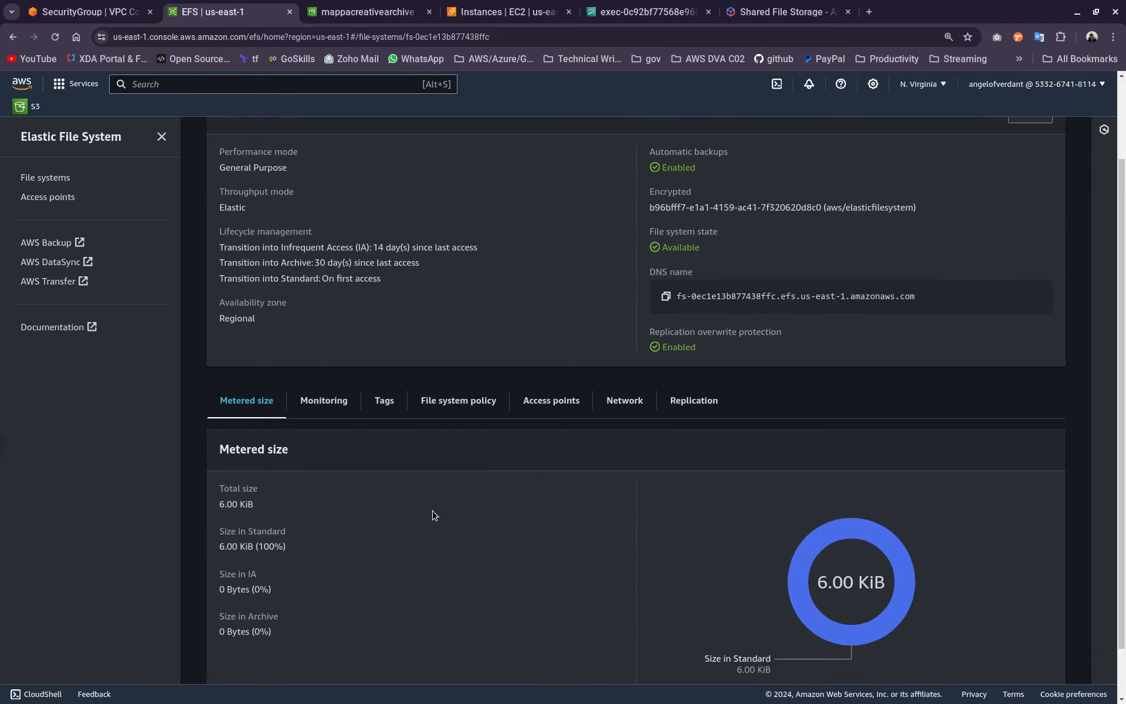
pyautogui.scroll(-1, 435, 515)
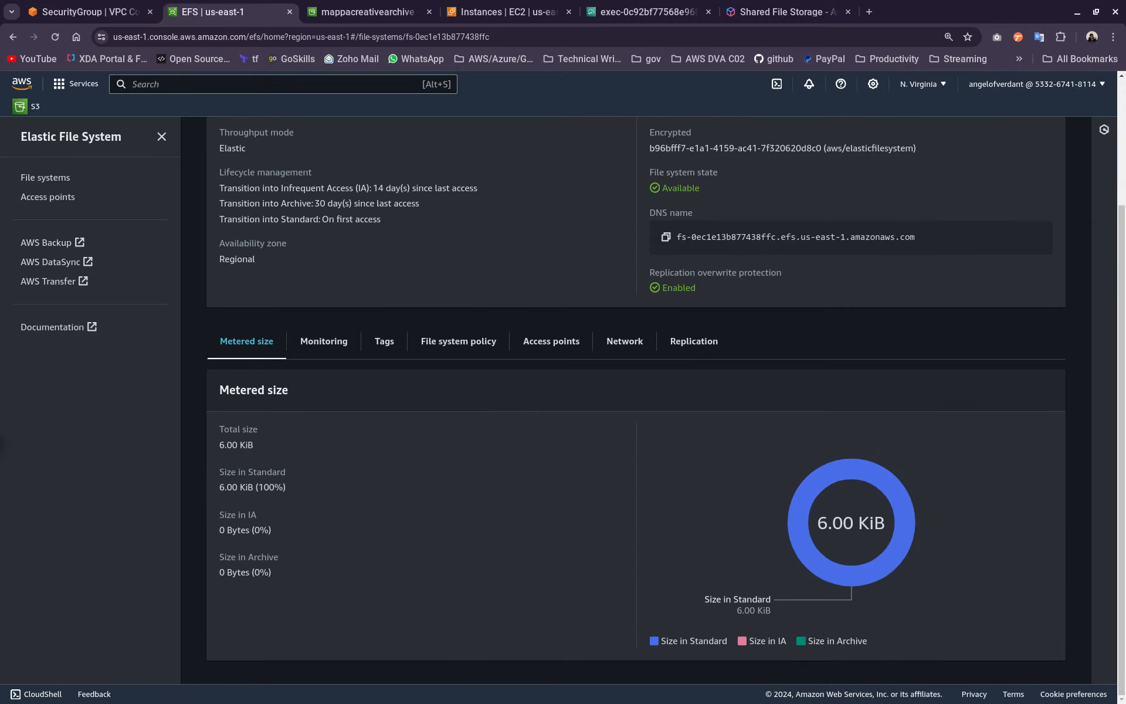